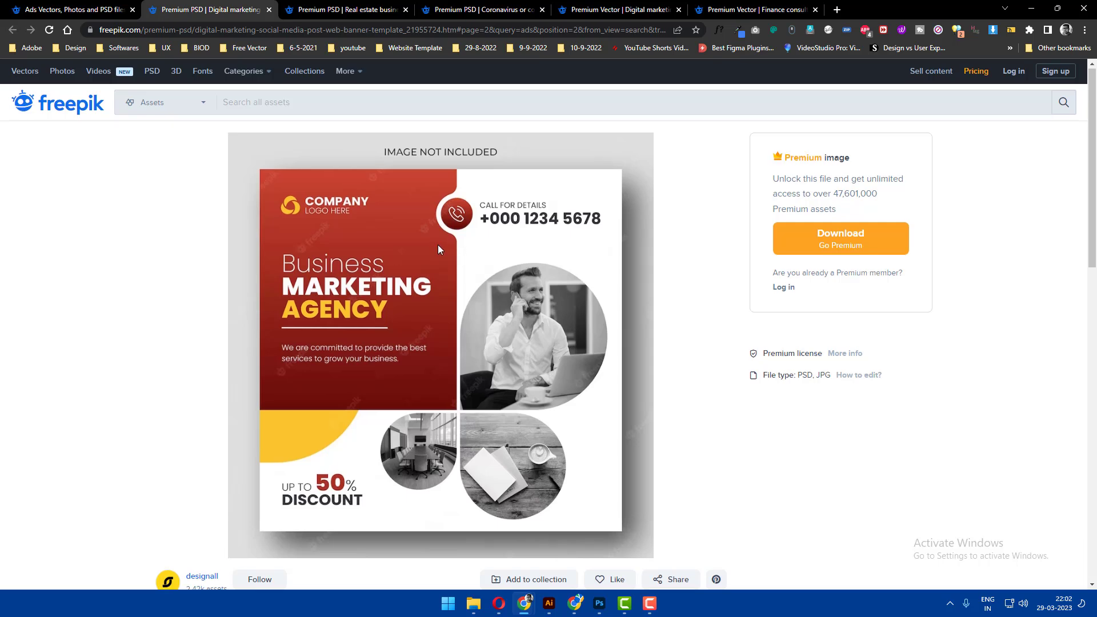
Create a new document with width and height of 1080 px, named 'Insta Slide'.
{"action": "scroll", "coordinate": [439, 248], "scroll_direction": "down", "scroll_amount": 1}
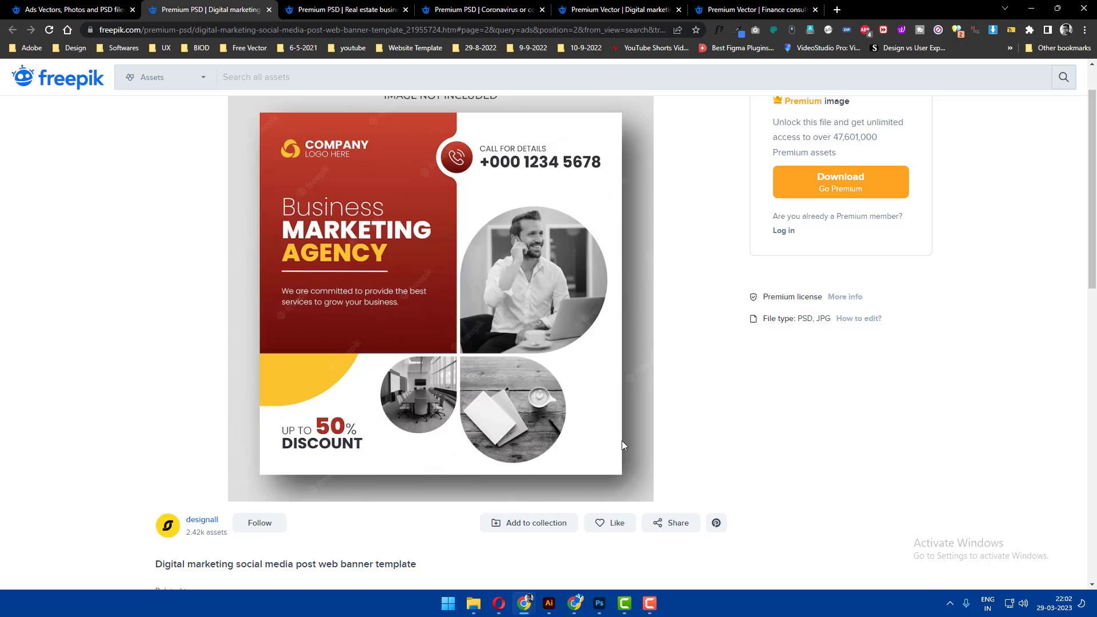
{"action": "left_click", "coordinate": [549, 603]}
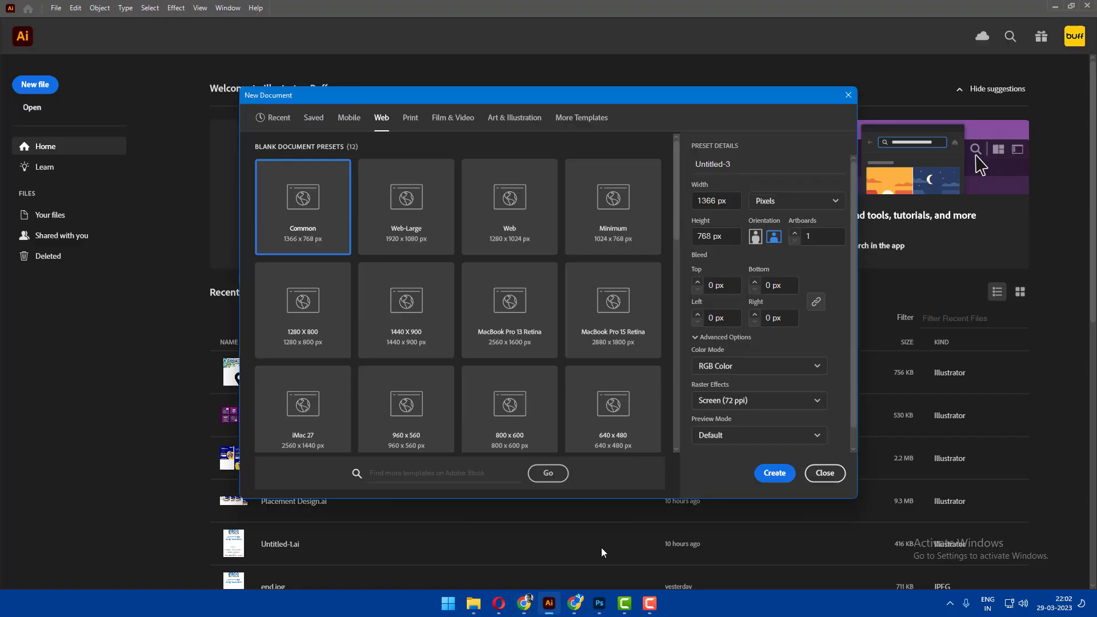
{"action": "left_click", "coordinate": [734, 201]}
{"action": "type", "text": "1"}
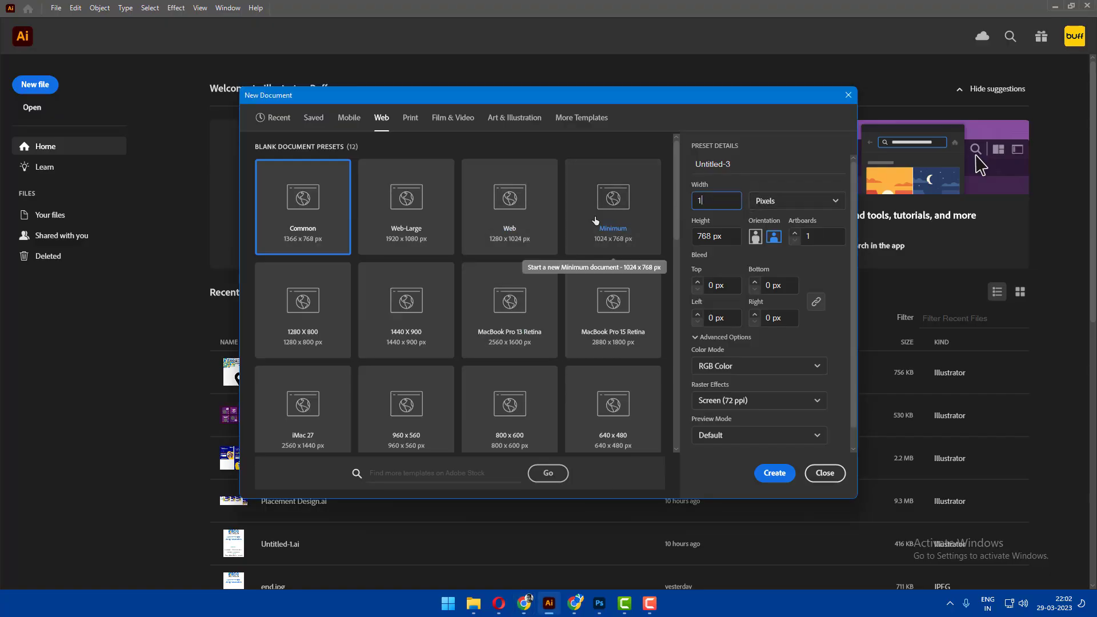
{"action": "type", "text": "080"}
{"action": "key", "text": "Tab"}
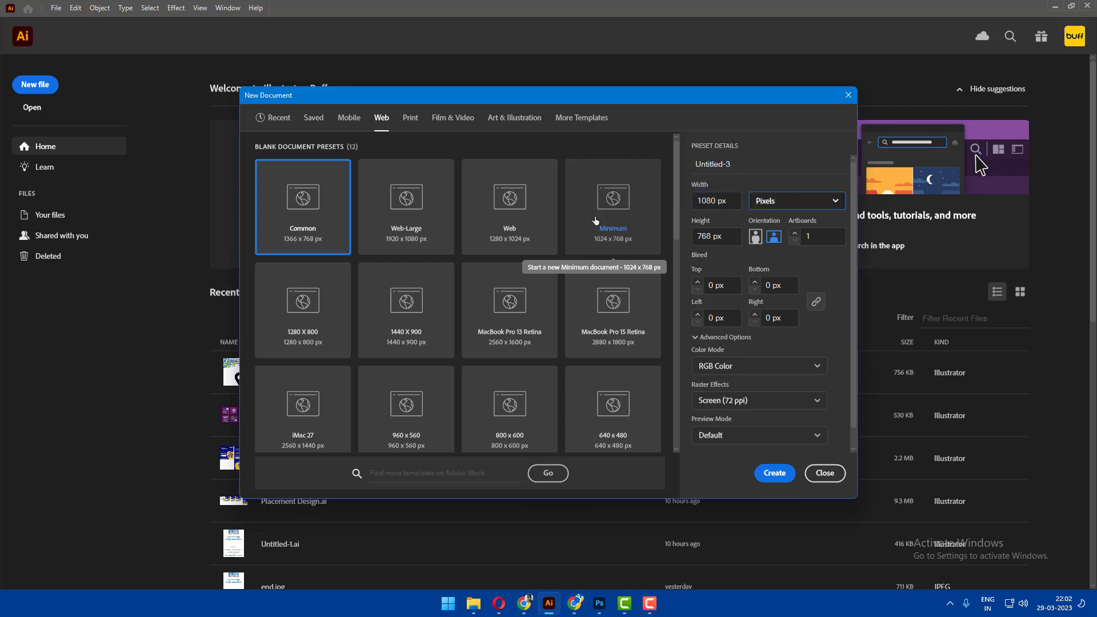
{"action": "type", "text": "1080"}
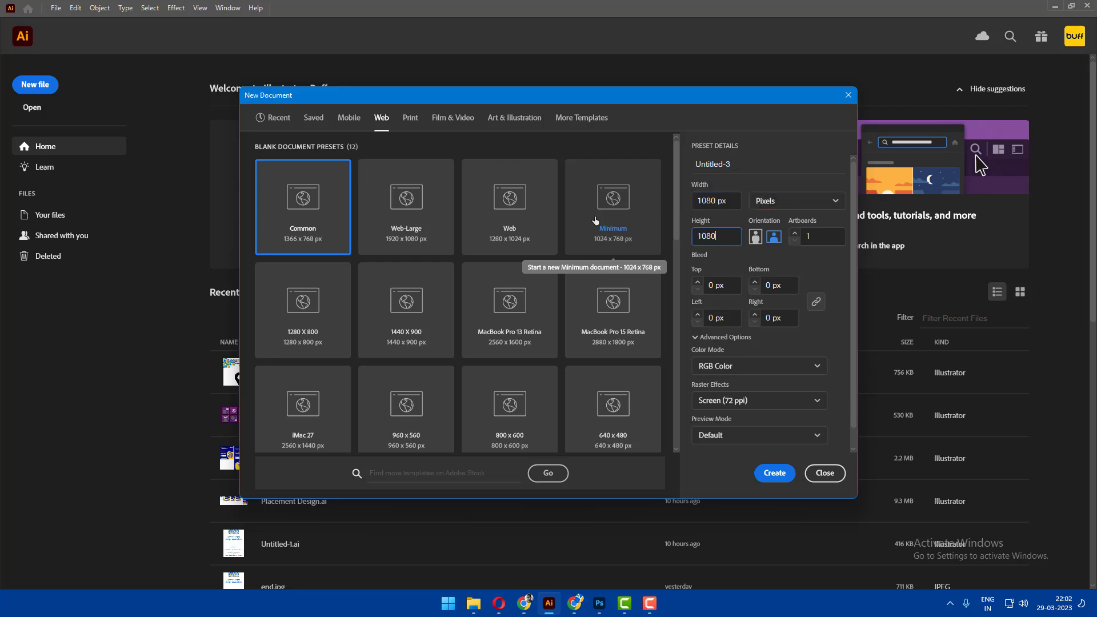
{"action": "left_click", "coordinate": [714, 164]}
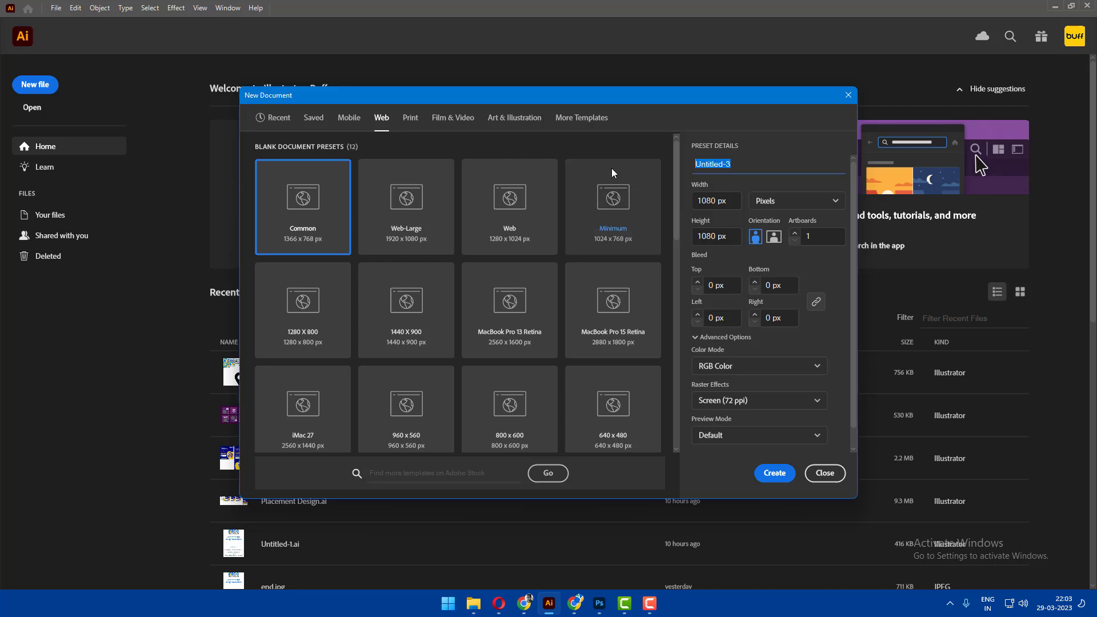
{"action": "key", "text": "BackSpace"}
{"action": "type", "text": "Inst"}
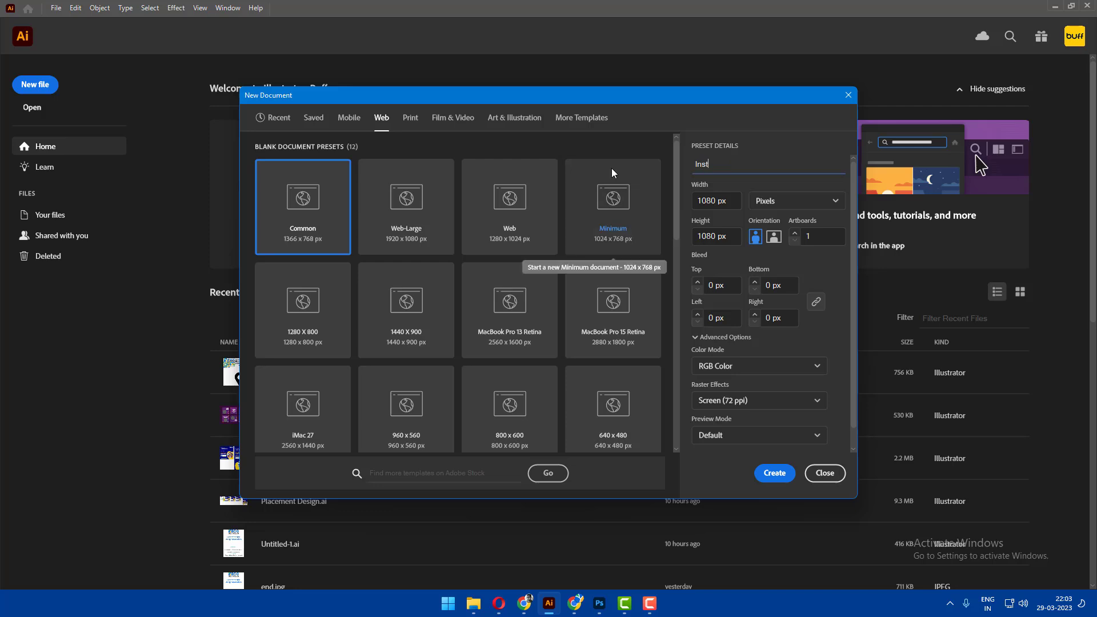
{"action": "type", "text": "a Slide"}
{"action": "left_click", "coordinate": [774, 473]}
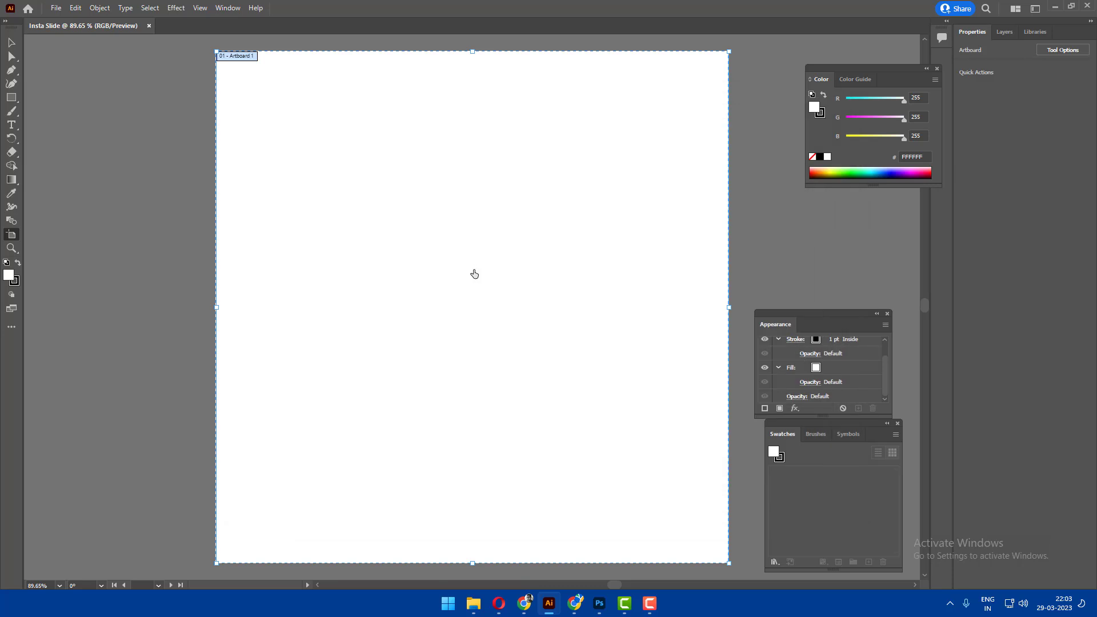
Reset to a cleaner workspace, choose the Selection tool, and return to the Freepik reference in Chrome.
{"action": "left_click", "coordinate": [227, 8]}
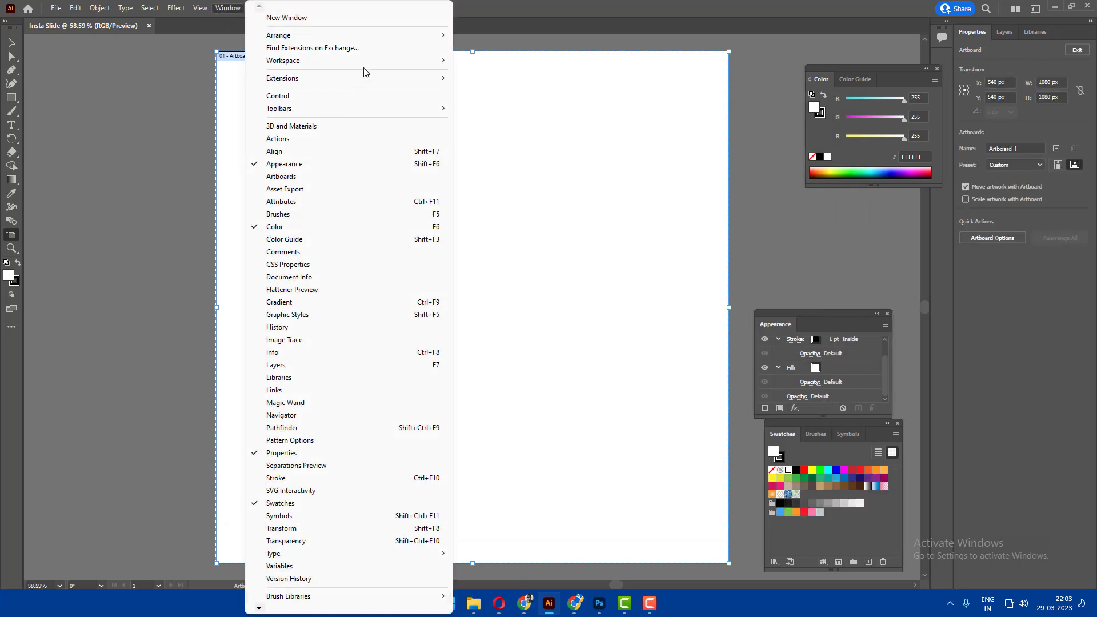
{"action": "mouse_move", "coordinate": [283, 60]}
{"action": "left_click", "coordinate": [508, 179]}
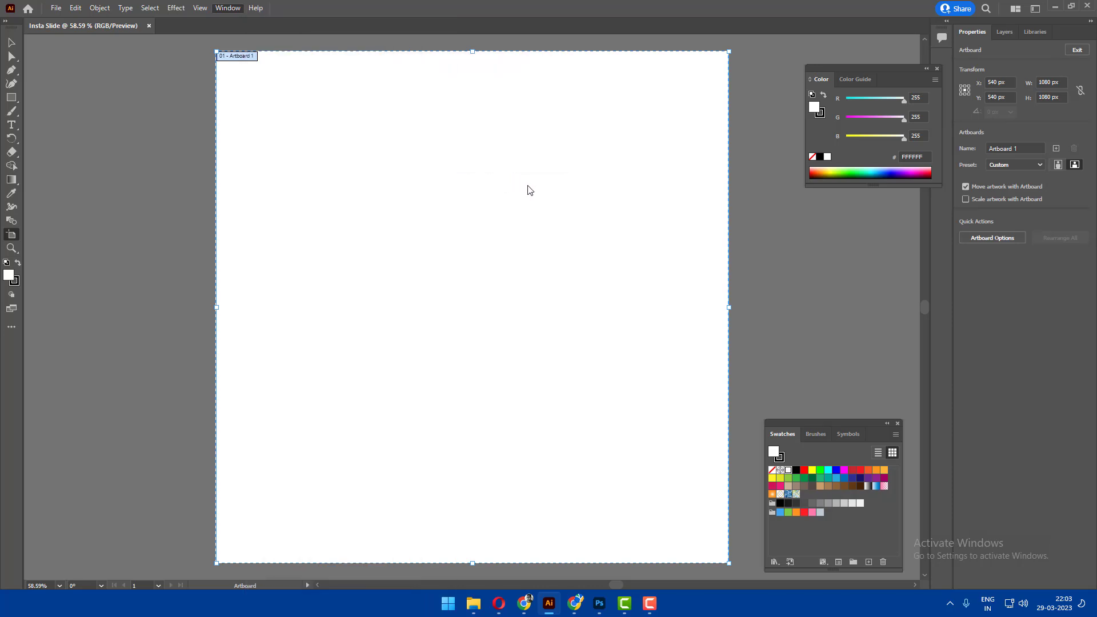
{"action": "left_click", "coordinate": [11, 43]}
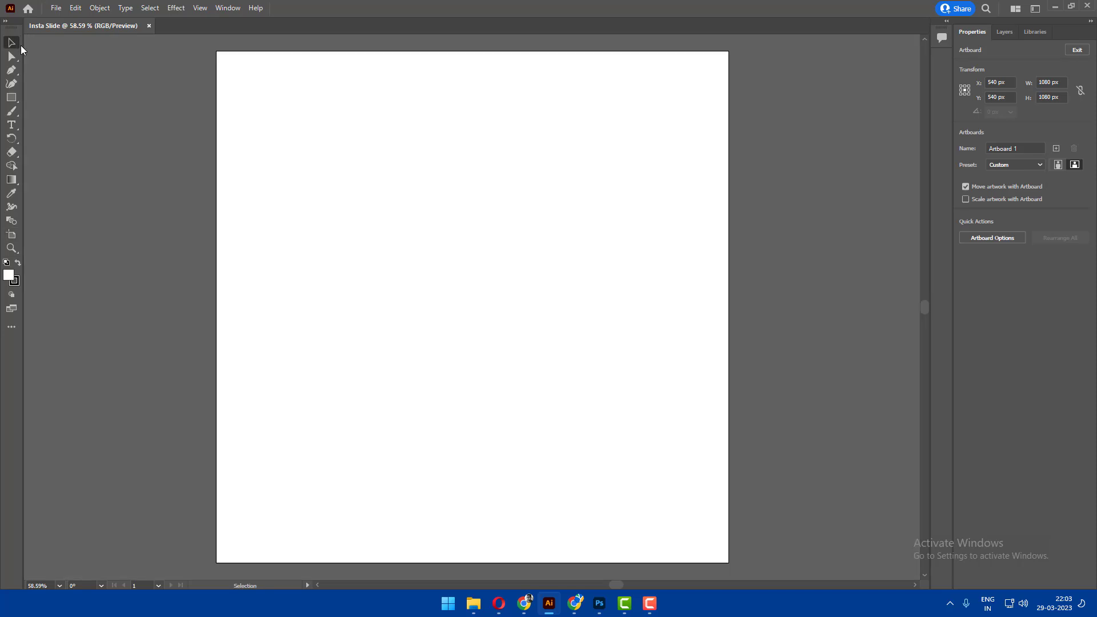
{"action": "left_click", "coordinate": [524, 603]}
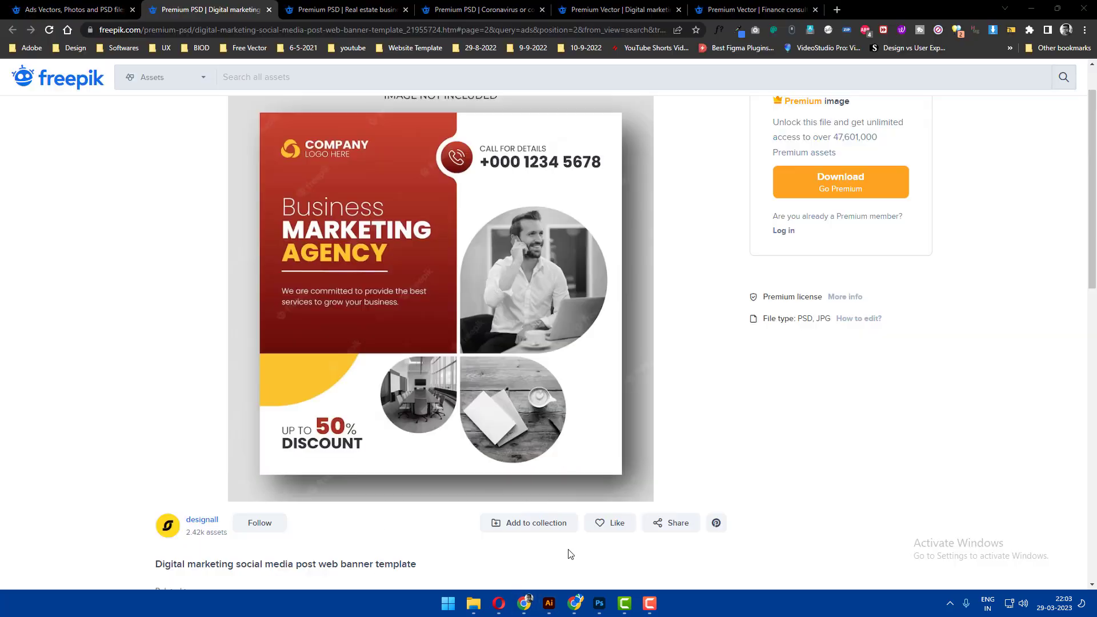
Copy the Freepik reference image from Chrome and paste it into the Insta Slide document.
{"action": "right_click", "coordinate": [497, 252]}
{"action": "left_click", "coordinate": [530, 293]}
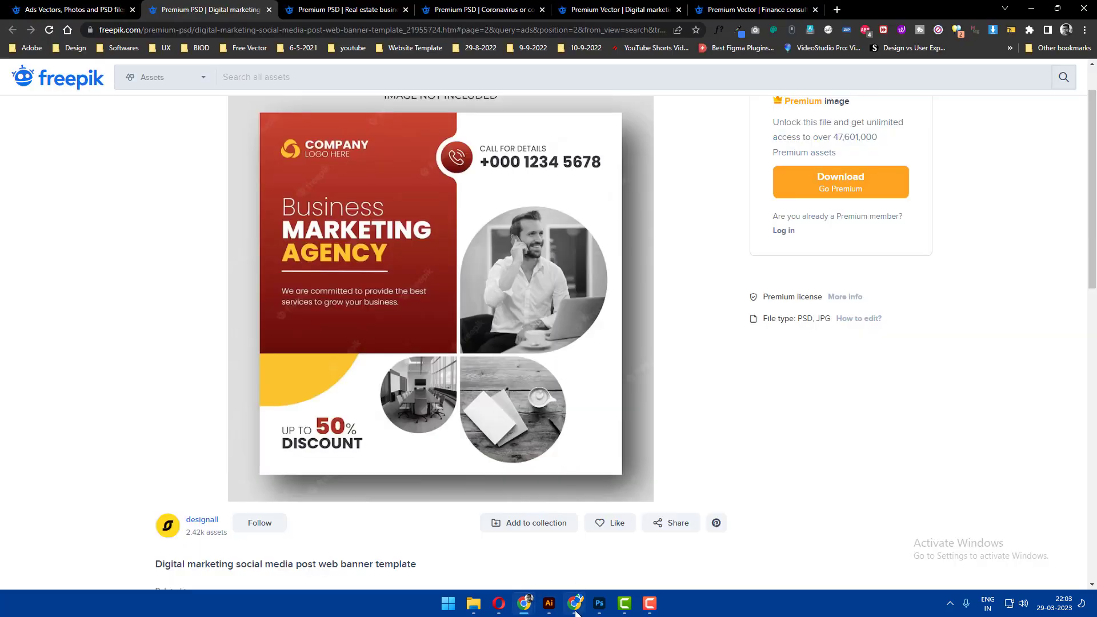
{"action": "left_click", "coordinate": [549, 603]}
{"action": "key", "text": "ctrl+v"}
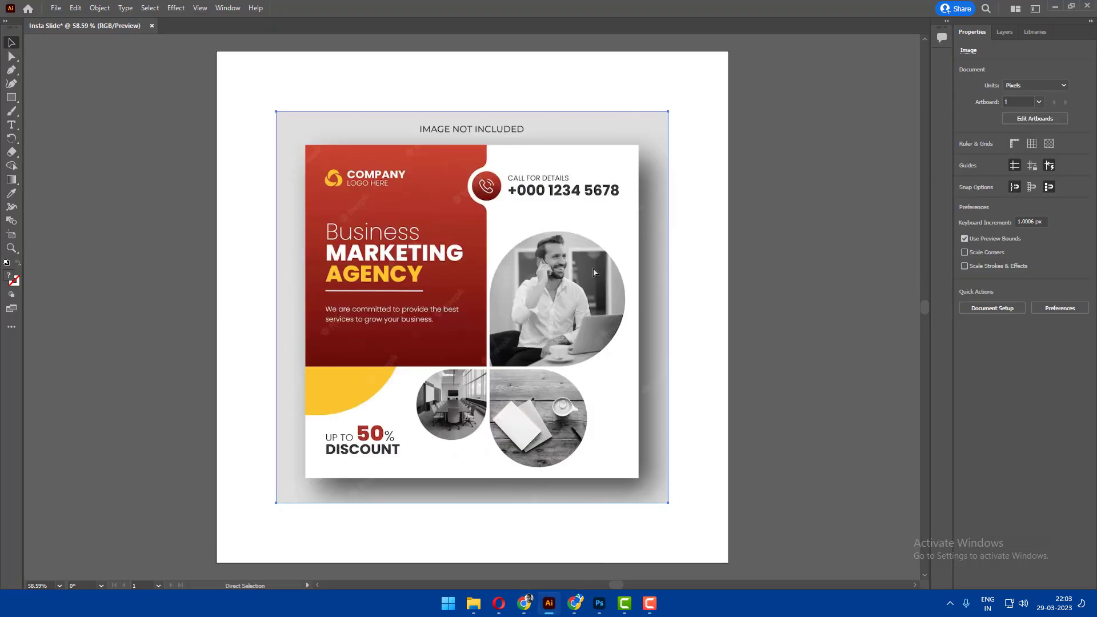
Move the pasted reference left of the artboard and zoom out to see the whole canvas.
{"action": "key", "text": "ctrl+minus"}
{"action": "mouse_move", "coordinate": [499, 282]}
{"action": "left_mouse_down"}
{"action": "mouse_move", "coordinate": [631, 236]}
{"action": "mouse_move", "coordinate": [427, 252]}
{"action": "left_mouse_up"}
{"action": "key", "text": "ctrl+minus"}
{"action": "left_click", "coordinate": [576, 258]}
{"action": "scroll", "coordinate": [575, 259], "scroll_direction": "up", "scroll_amount": 1}
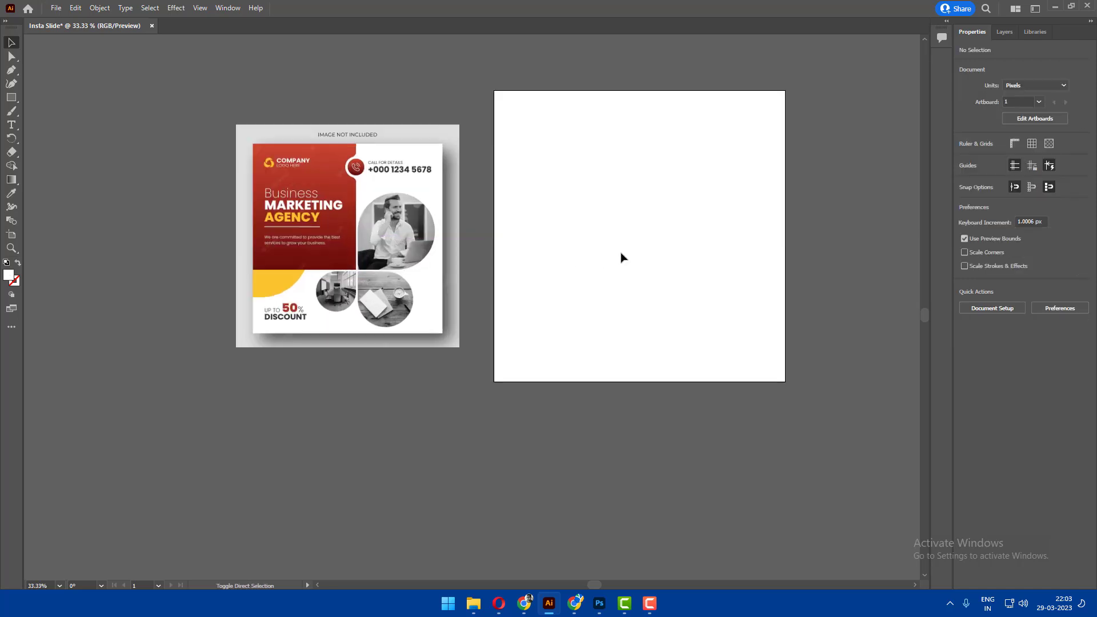
{"action": "scroll", "coordinate": [593, 240], "scroll_direction": "right", "scroll_amount": 2}
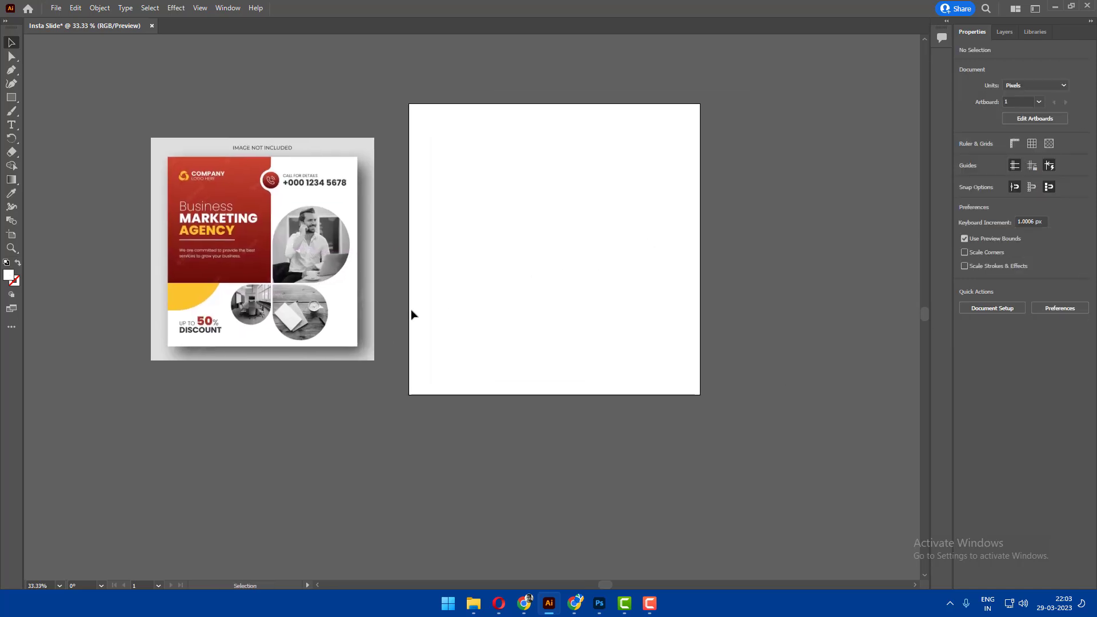
{"action": "scroll", "coordinate": [259, 297], "scroll_direction": "left", "scroll_amount": 1}
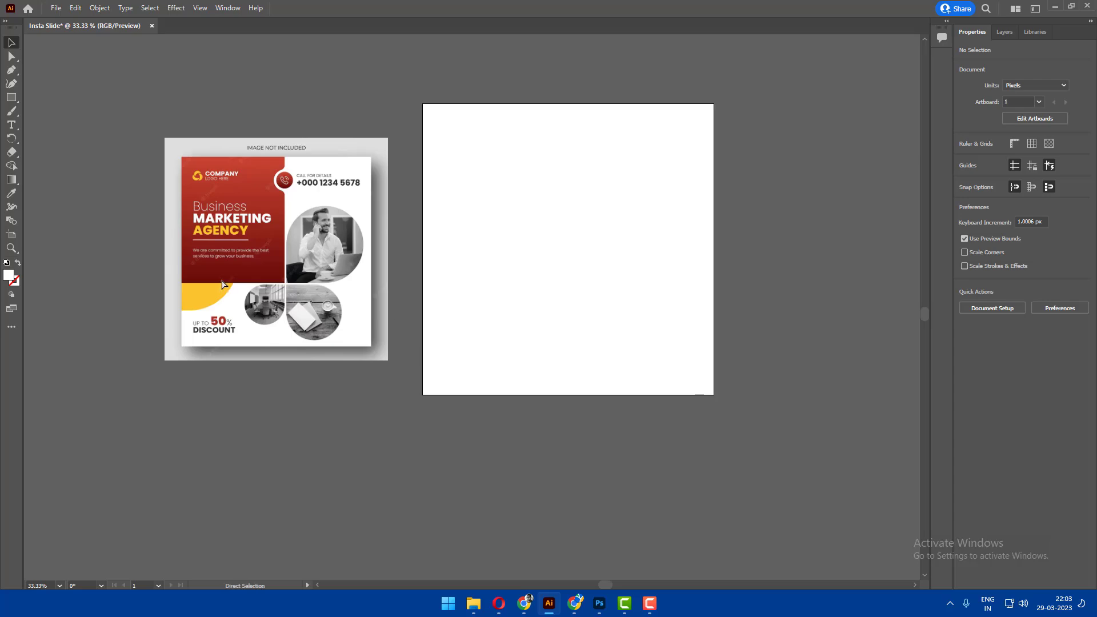
{"action": "scroll", "coordinate": [257, 289], "scroll_direction": "left", "scroll_amount": 1}
{"action": "scroll", "coordinate": [197, 234], "scroll_direction": "up", "scroll_amount": 3}
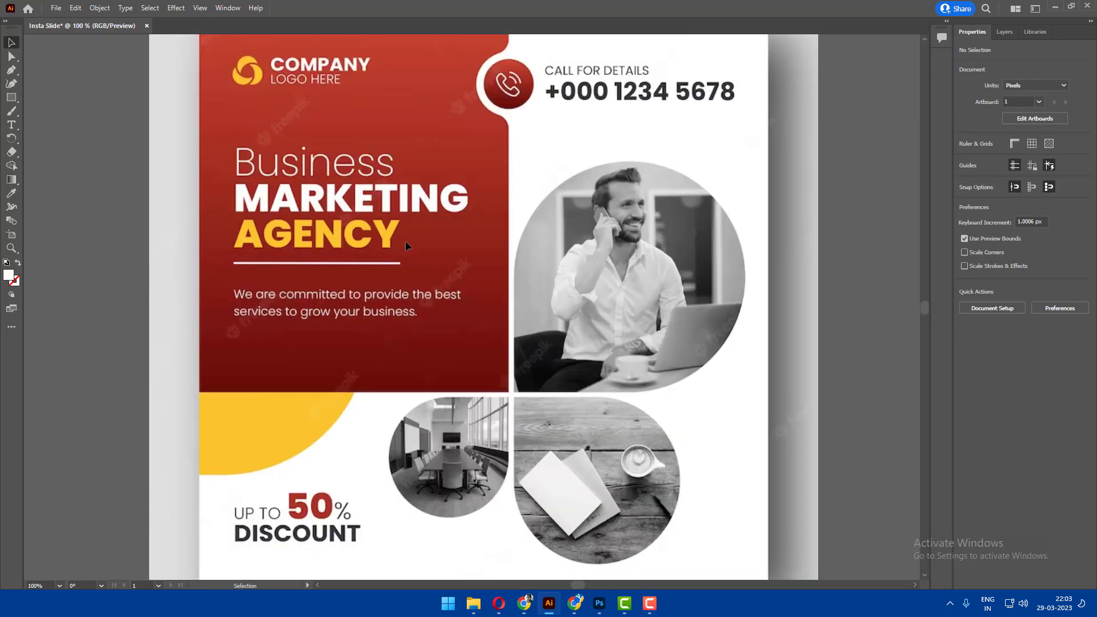
{"action": "scroll", "coordinate": [406, 241], "scroll_direction": "down", "scroll_amount": 2}
{"action": "scroll", "coordinate": [457, 251], "scroll_direction": "right", "scroll_amount": 1}
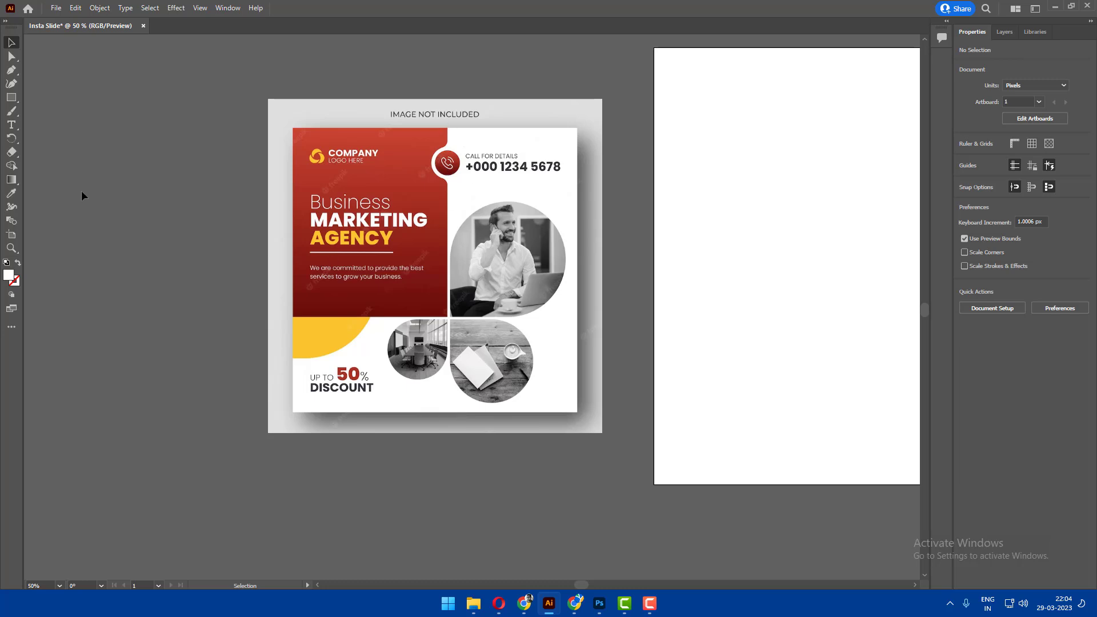
Show rulers and place vertical and horizontal guides at the reference's red panel edges.
{"action": "key", "text": "ctrl+r"}
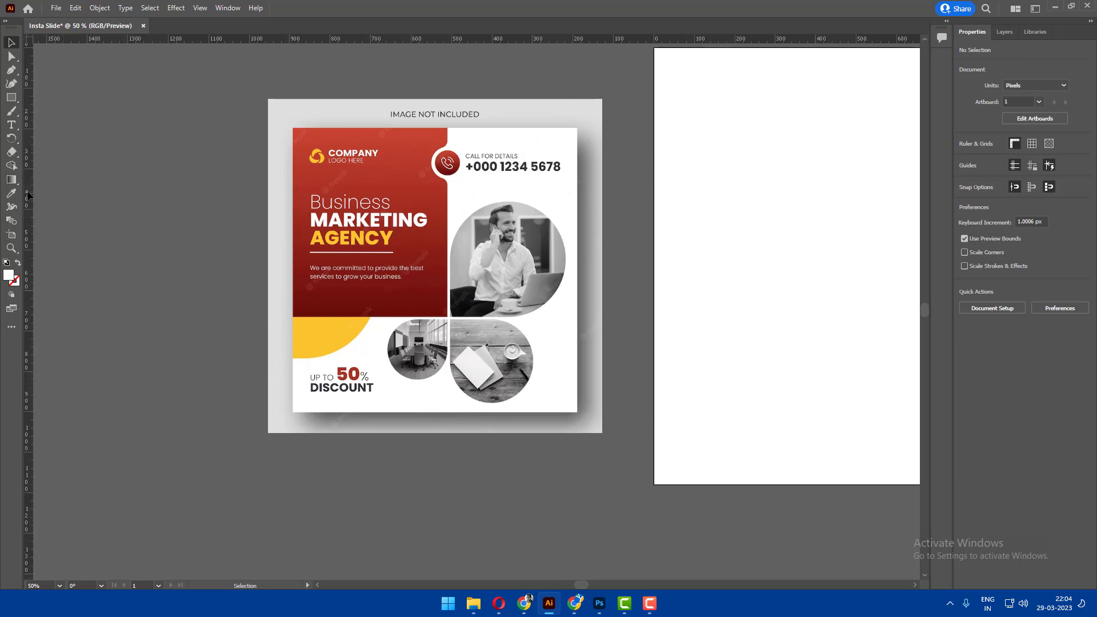
{"action": "left_click_drag", "start_coordinate": [29, 195], "coordinate": [447, 191]}
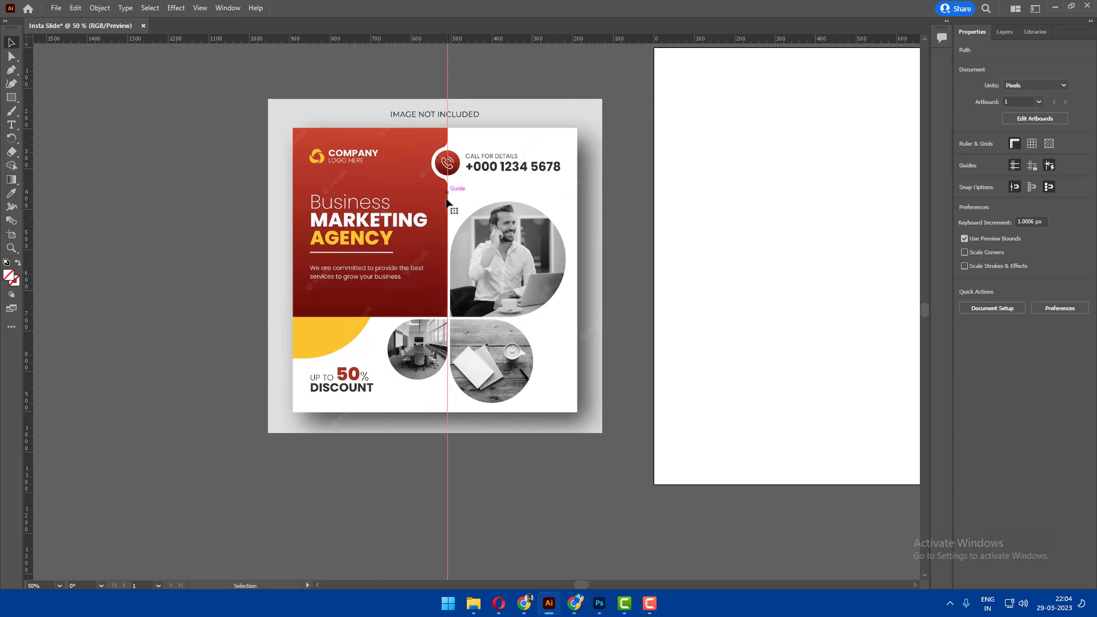
{"action": "left_click_drag", "start_coordinate": [390, 39], "coordinate": [393, 317]}
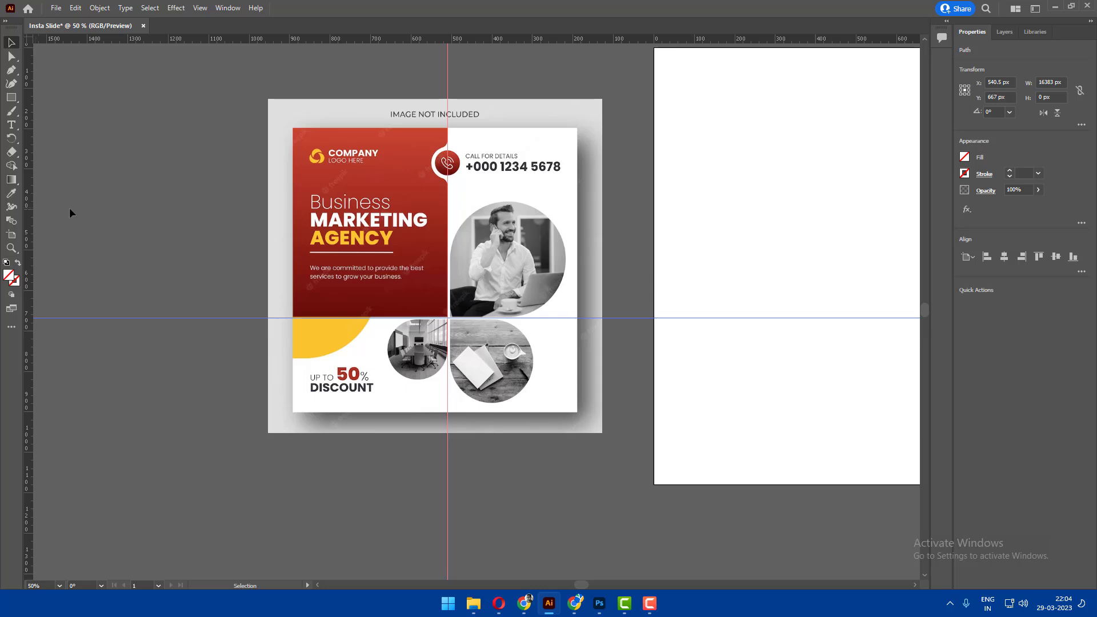
{"action": "left_click_drag", "start_coordinate": [445, 226], "coordinate": [537, 230]}
{"action": "scroll", "coordinate": [77, 220], "scroll_direction": "left", "scroll_amount": 3}
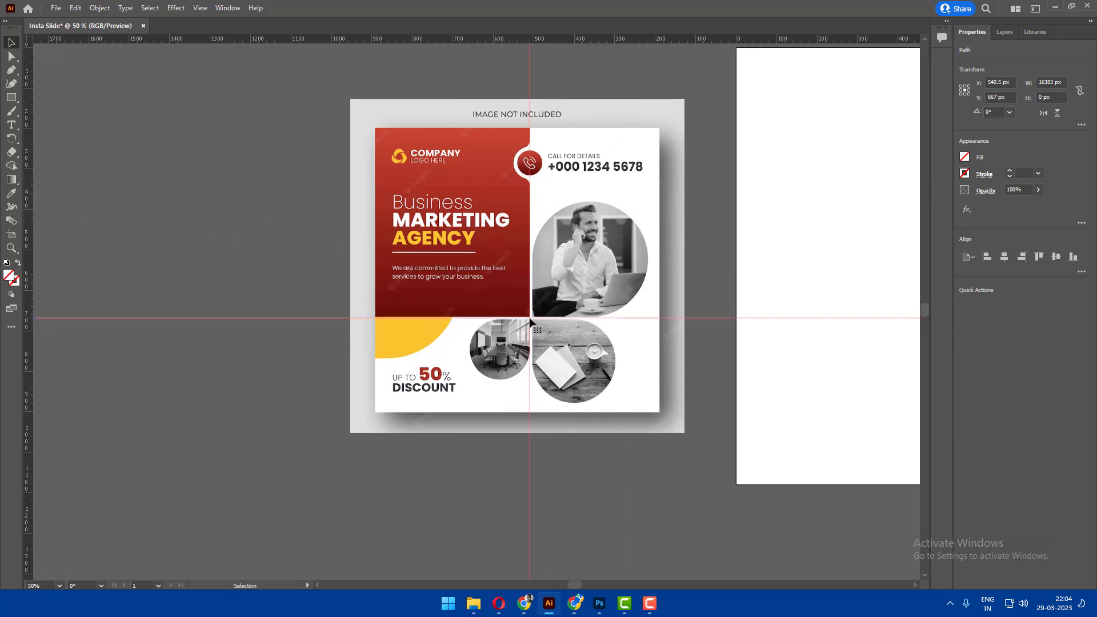
{"action": "left_click_drag", "start_coordinate": [532, 314], "coordinate": [450, 283]}
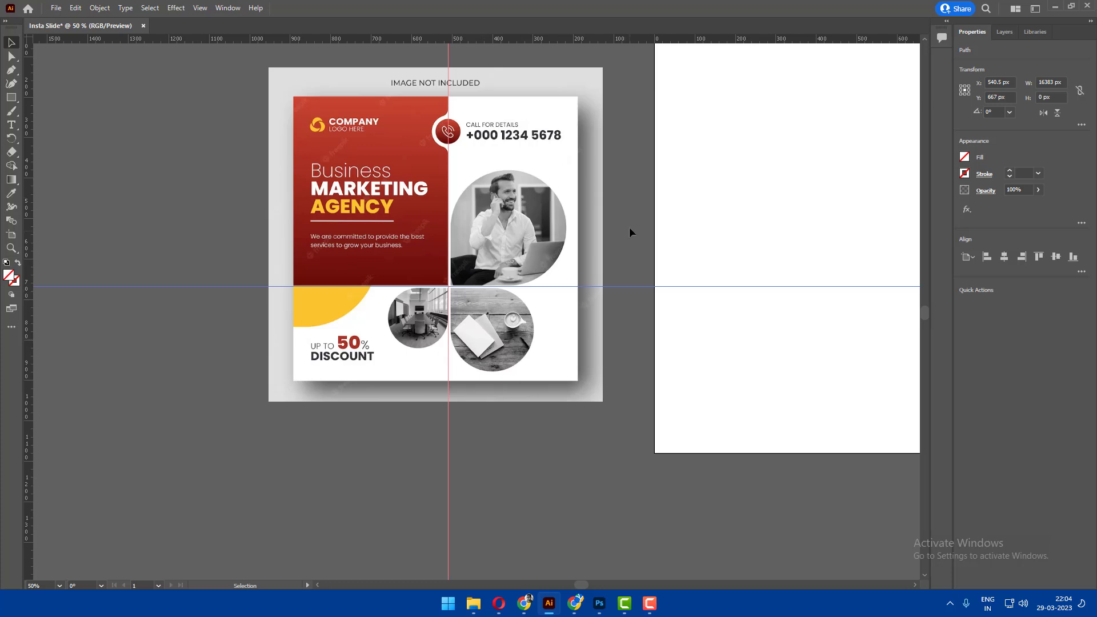
{"action": "left_click", "coordinate": [616, 264]}
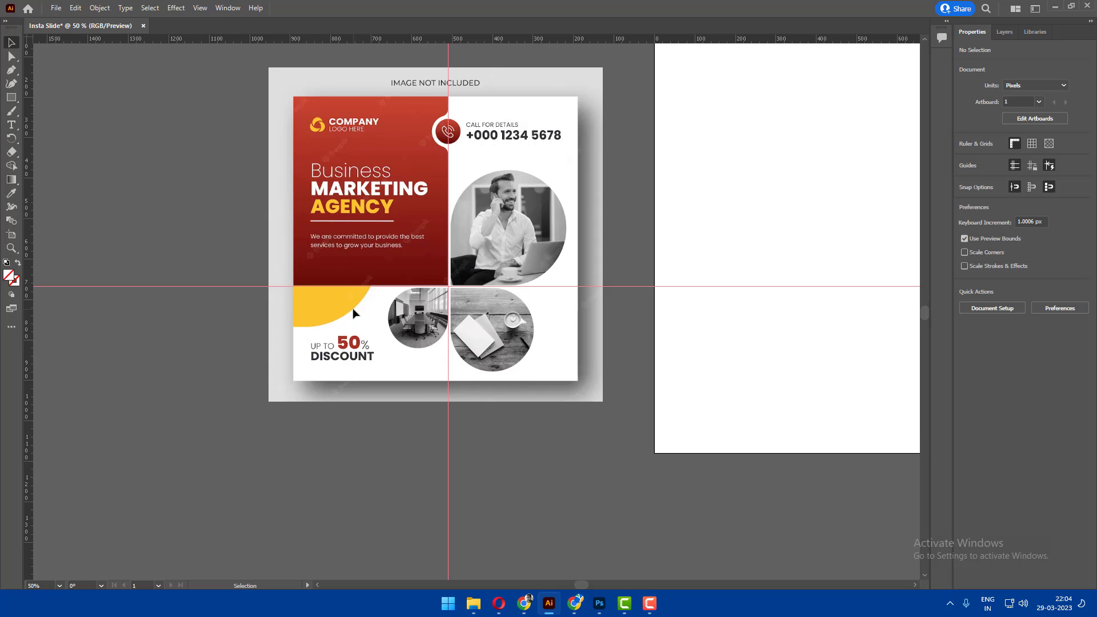
Remove both guides, zoom out to frame reference and artboard, and select the Rectangle tool.
{"action": "left_click_drag", "start_coordinate": [611, 286], "coordinate": [614, 41]}
{"action": "left_click_drag", "start_coordinate": [449, 183], "coordinate": [446, 184]}
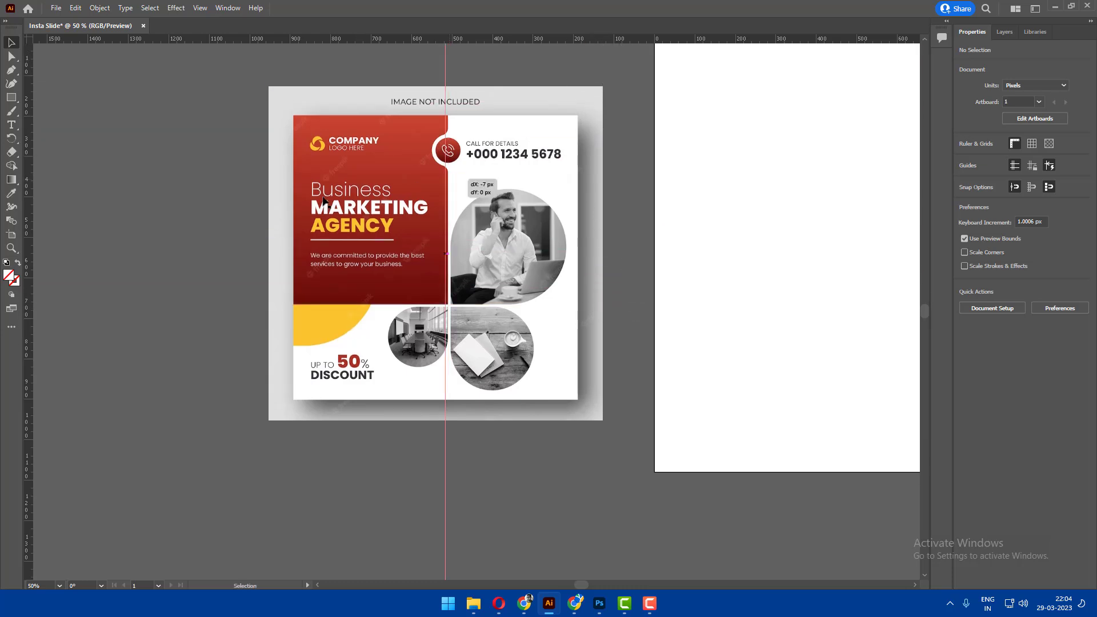
{"action": "left_click_drag", "start_coordinate": [324, 201], "coordinate": [12, 176]}
{"action": "left_click_drag", "start_coordinate": [480, 190], "coordinate": [497, 189]}
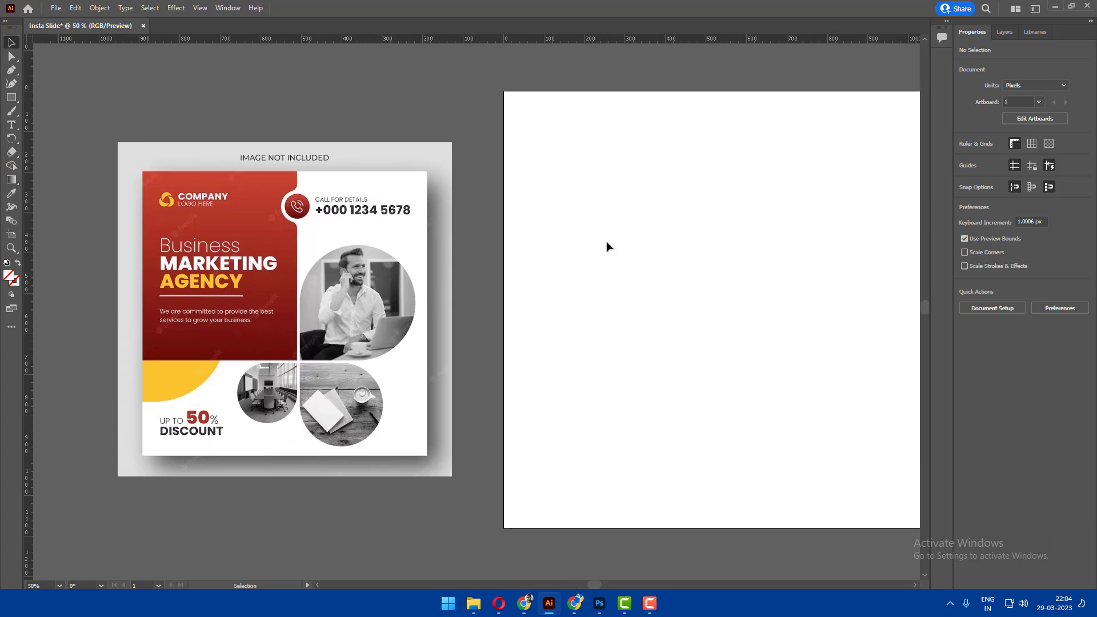
{"action": "key", "text": "ctrl+minus"}
{"action": "left_click_drag", "start_coordinate": [654, 233], "coordinate": [589, 232]}
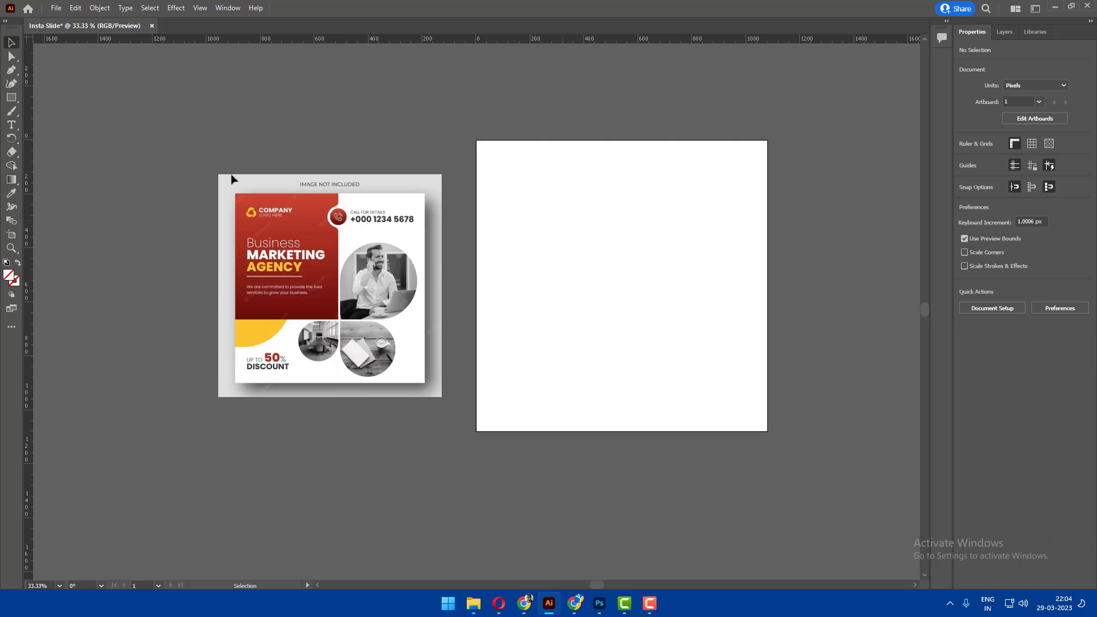
{"action": "left_click_drag", "start_coordinate": [11, 98], "coordinate": [55, 100]}
{"action": "left_click", "coordinate": [55, 100]}
{"action": "scroll", "coordinate": [577, 276], "scroll_direction": "up", "scroll_amount": 1}
{"action": "scroll", "coordinate": [617, 291], "scroll_direction": "down", "scroll_amount": 1}
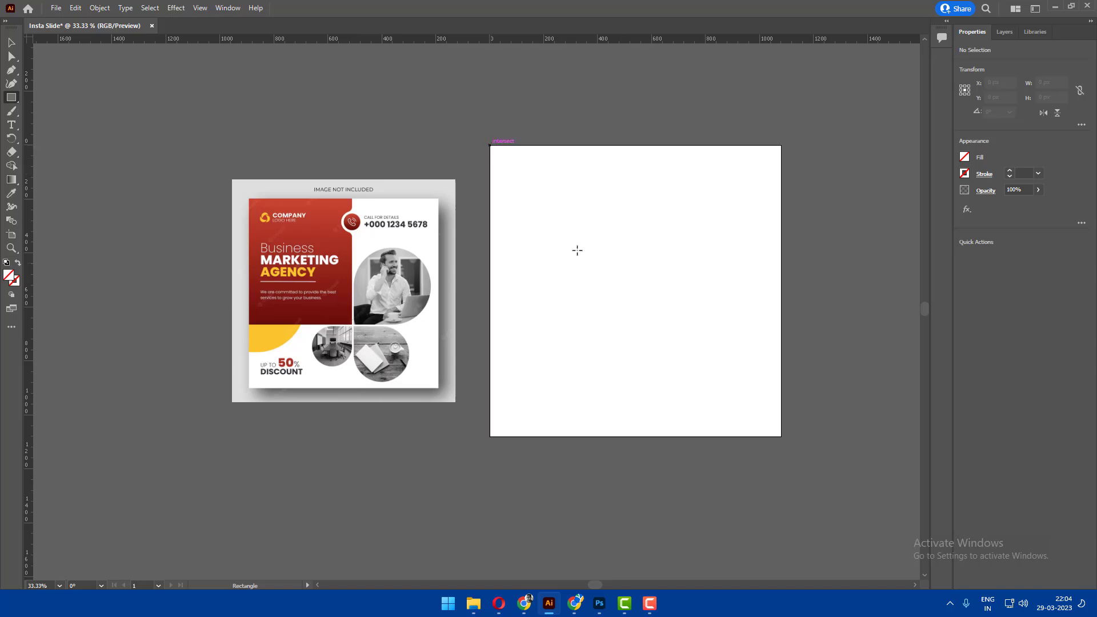
Draw a rectangle over the whole artboard and eyedrop the reference's red into it.
{"action": "mouse_move", "coordinate": [489, 145]}
{"action": "left_mouse_down"}
{"action": "mouse_move", "coordinate": [649, 342]}
{"action": "mouse_move", "coordinate": [782, 437]}
{"action": "left_mouse_up"}
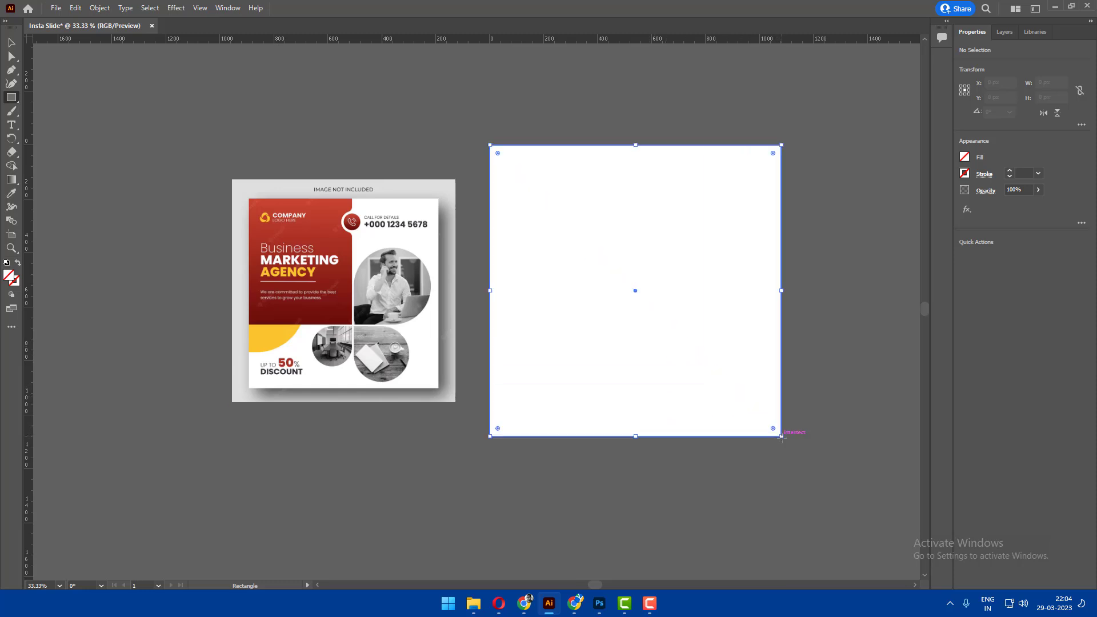
{"action": "key", "text": "i"}
{"action": "left_click", "coordinate": [336, 224]}
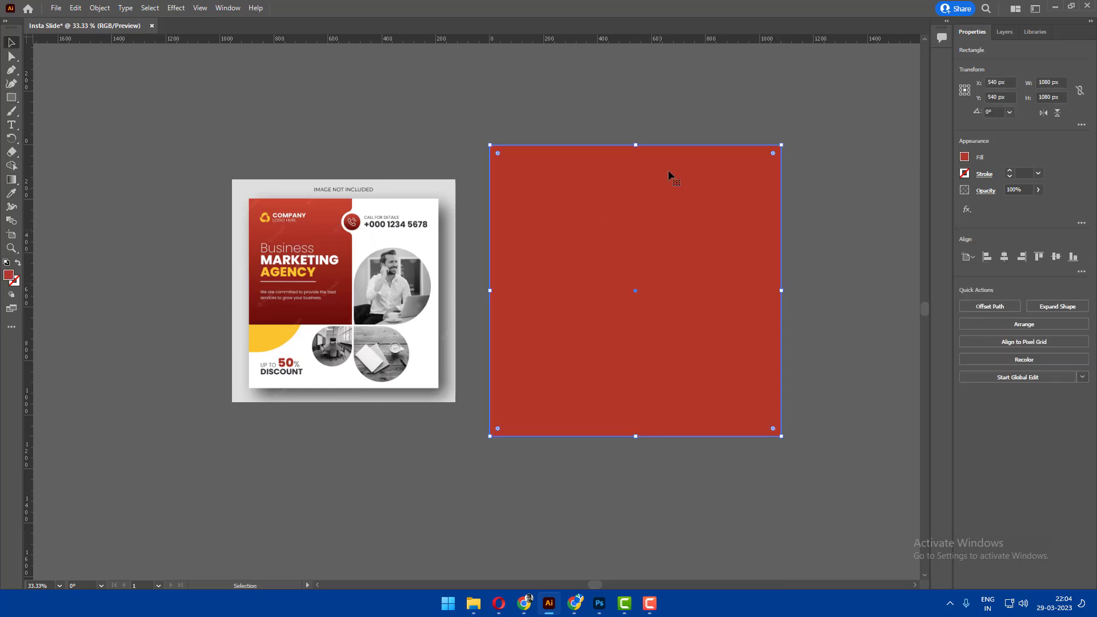
{"action": "left_click_drag", "start_coordinate": [828, 186], "coordinate": [806, 194]}
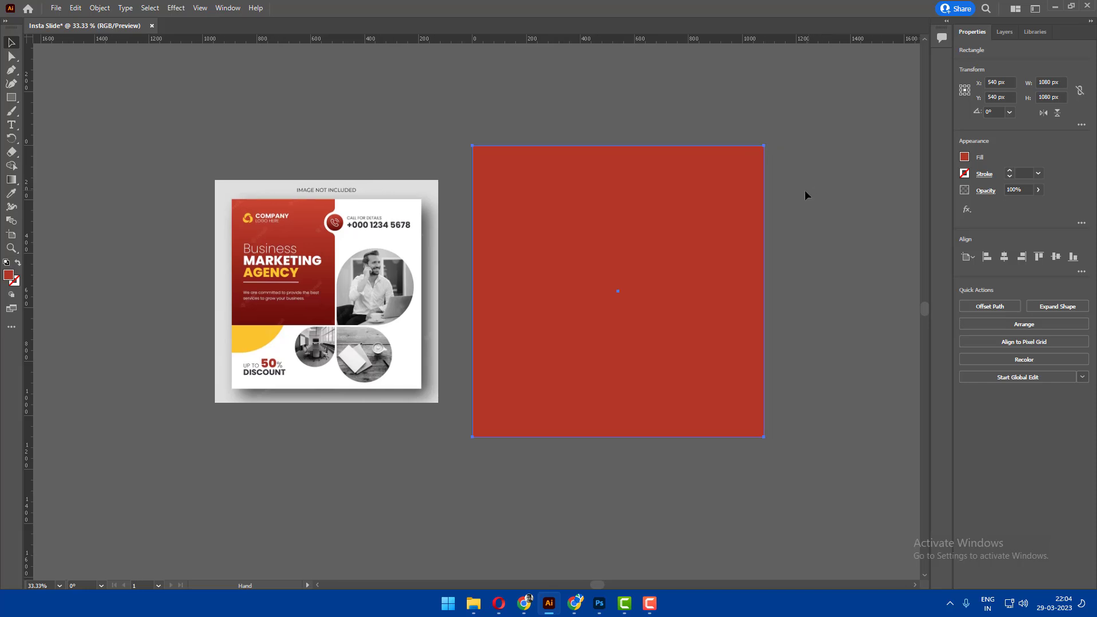
{"action": "left_click", "coordinate": [644, 135]}
Draw a vertical line through the red square and nudge it slightly left.
{"action": "right_click", "coordinate": [17, 99]}
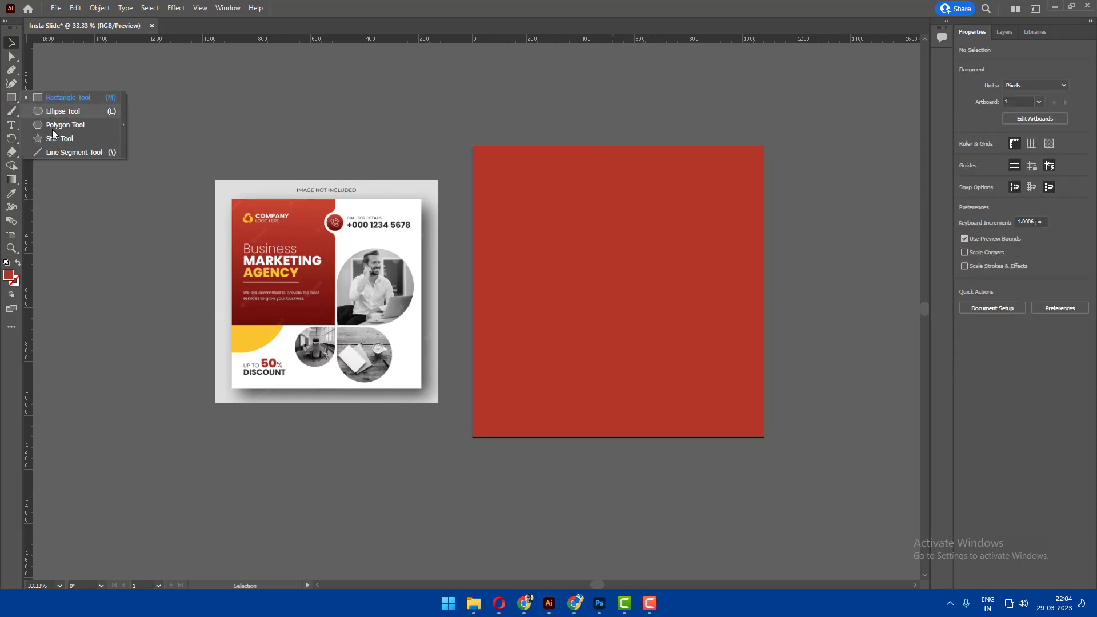
{"action": "left_click", "coordinate": [63, 157]}
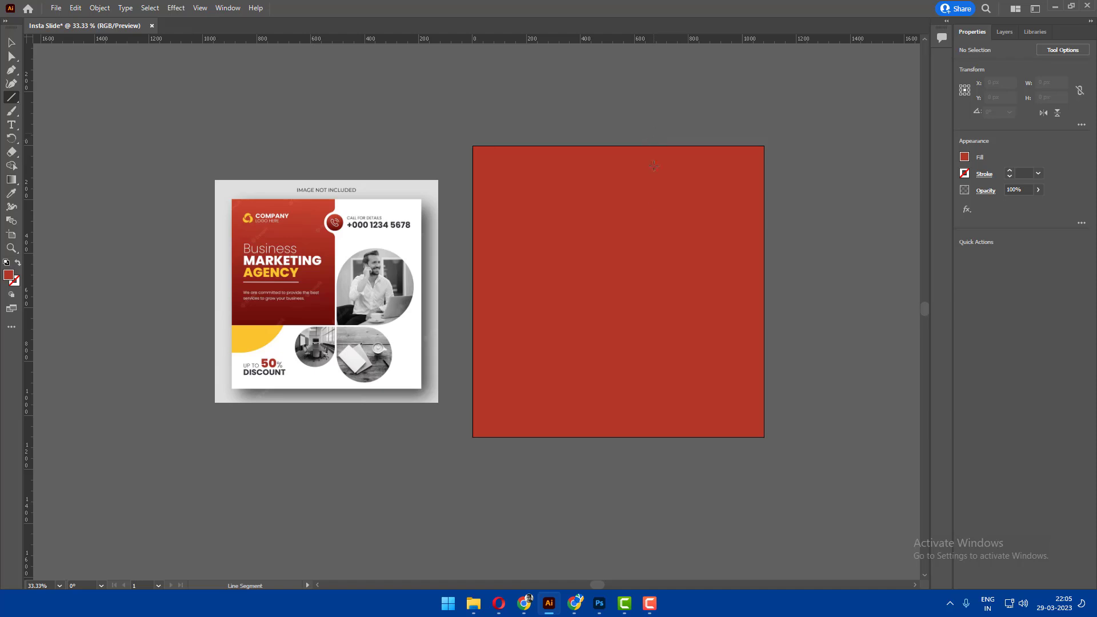
{"action": "left_click_drag", "start_coordinate": [654, 133], "coordinate": [654, 459]}
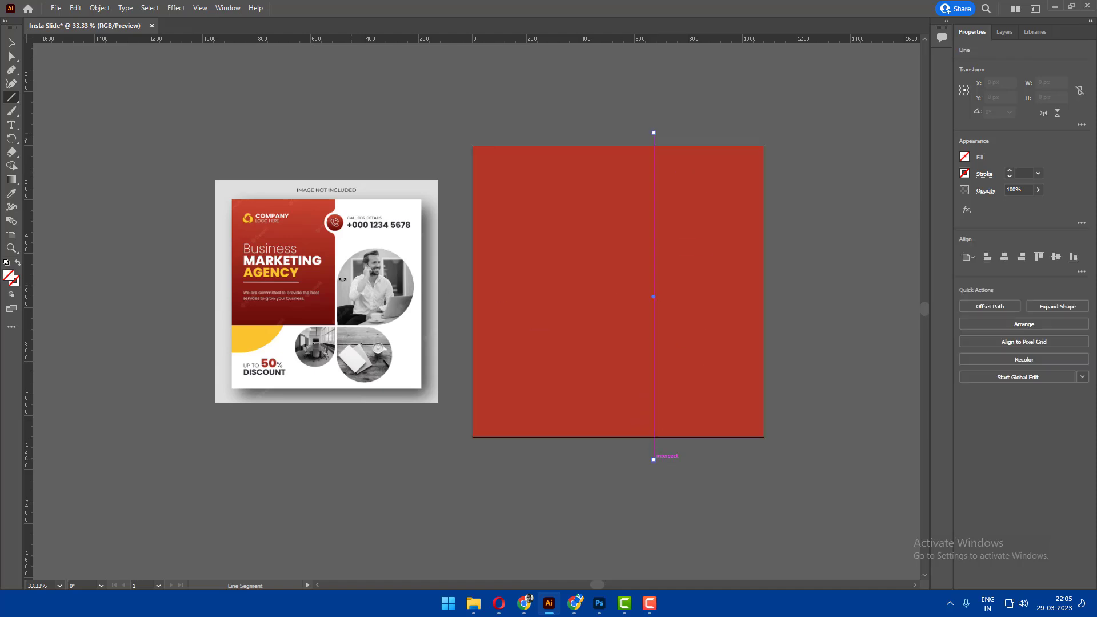
{"action": "key", "text": "v"}
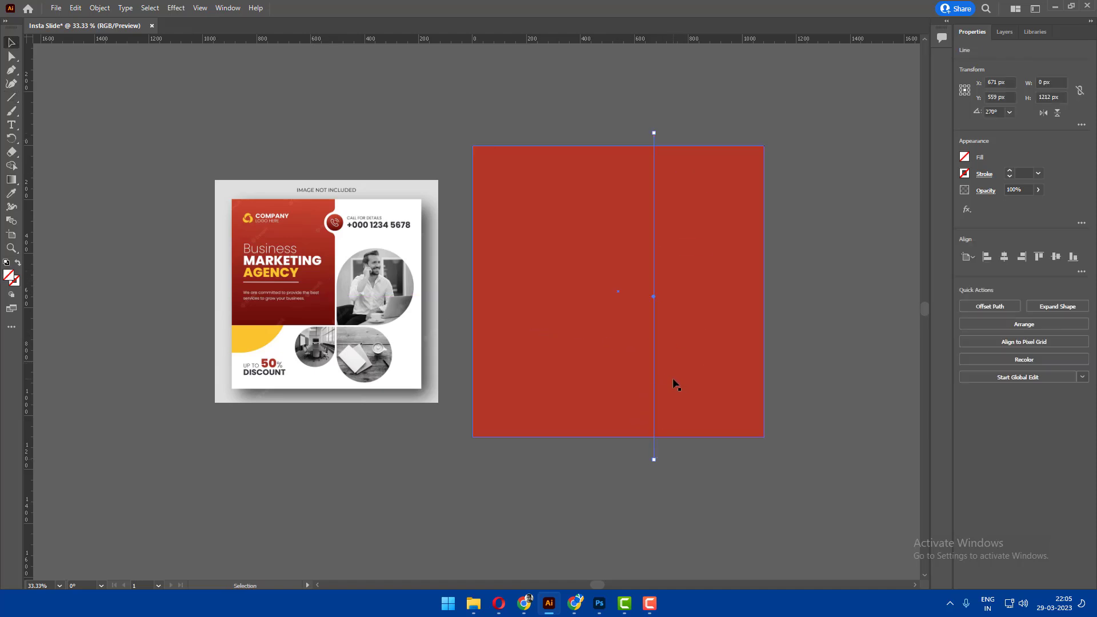
{"action": "key", "text": "Left"}
{"action": "key", "text": "Left"}
{"action": "key", "text": "Left"}
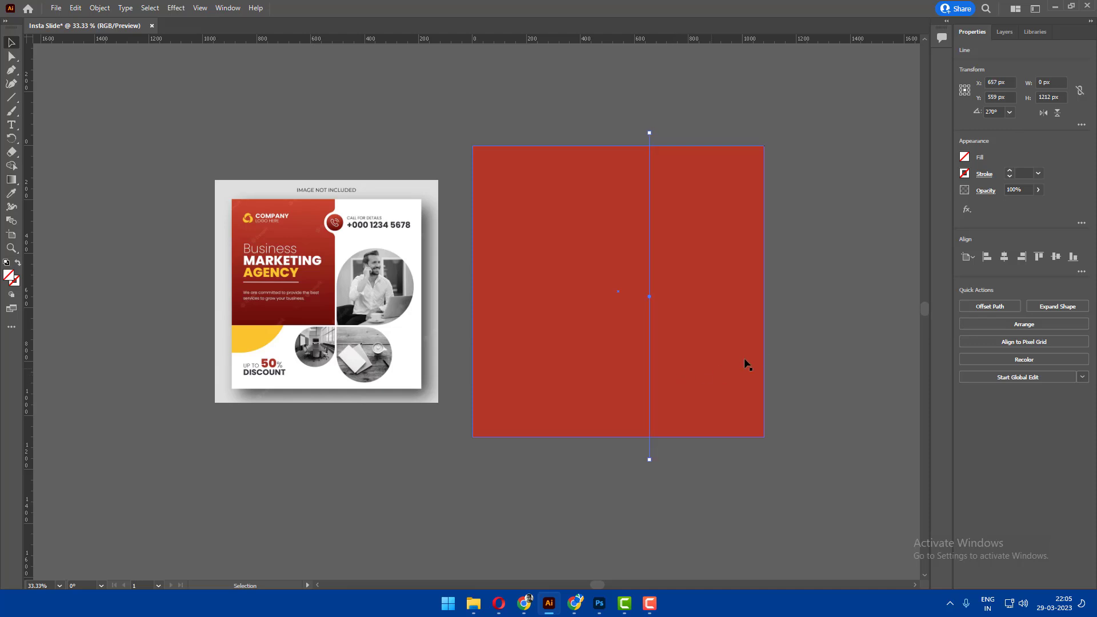
{"action": "key", "text": "Left"}
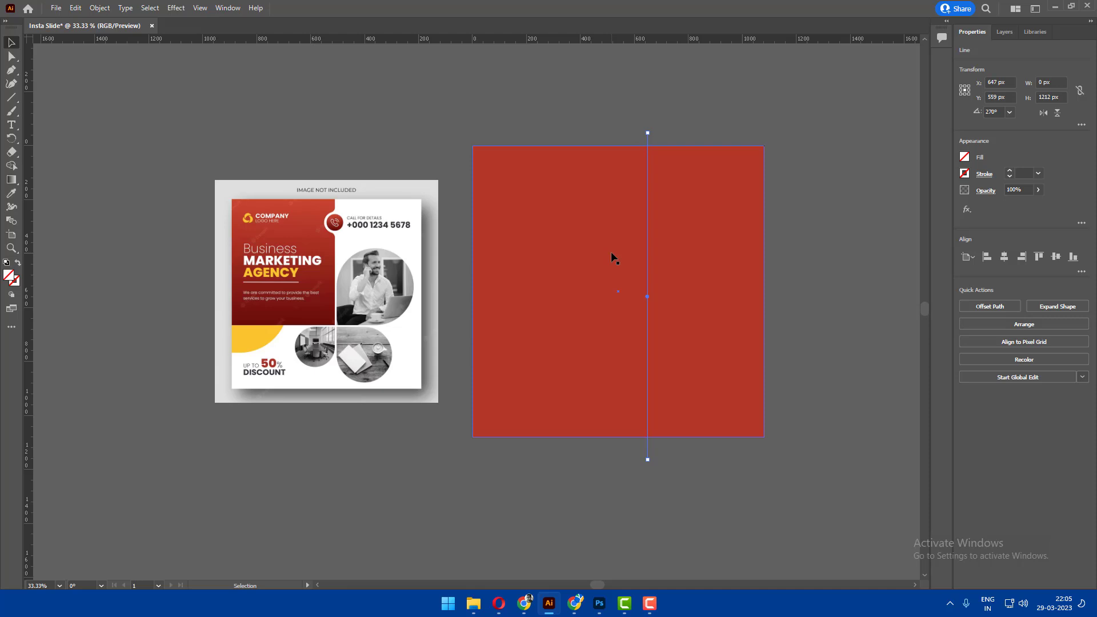
{"action": "key", "text": "Left"}
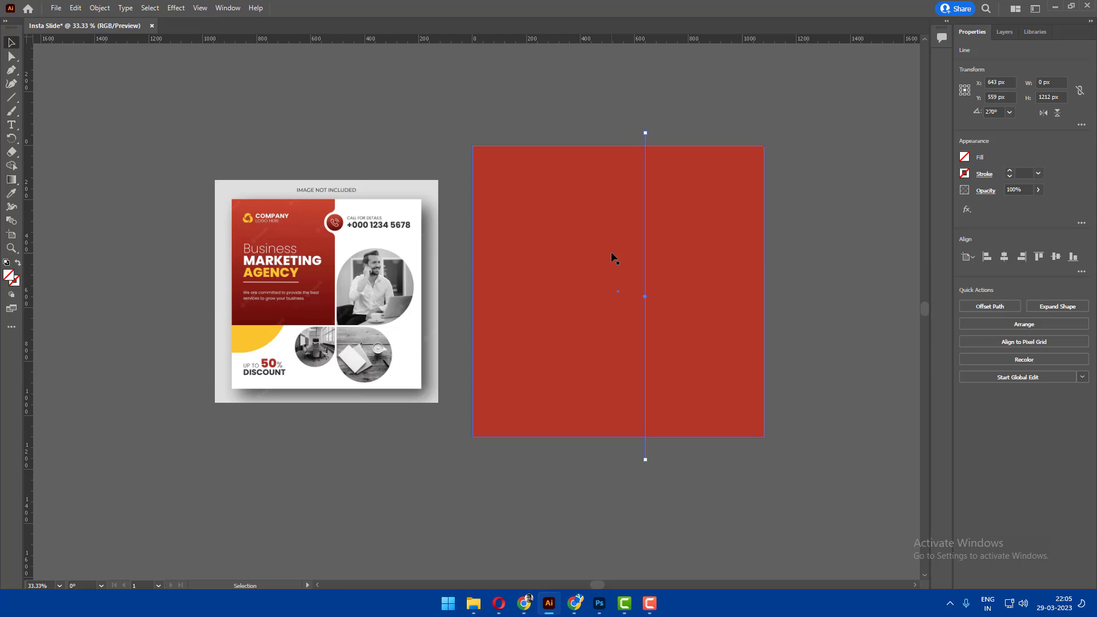
{"action": "key", "text": "Left"}
{"action": "key", "text": "Left"}
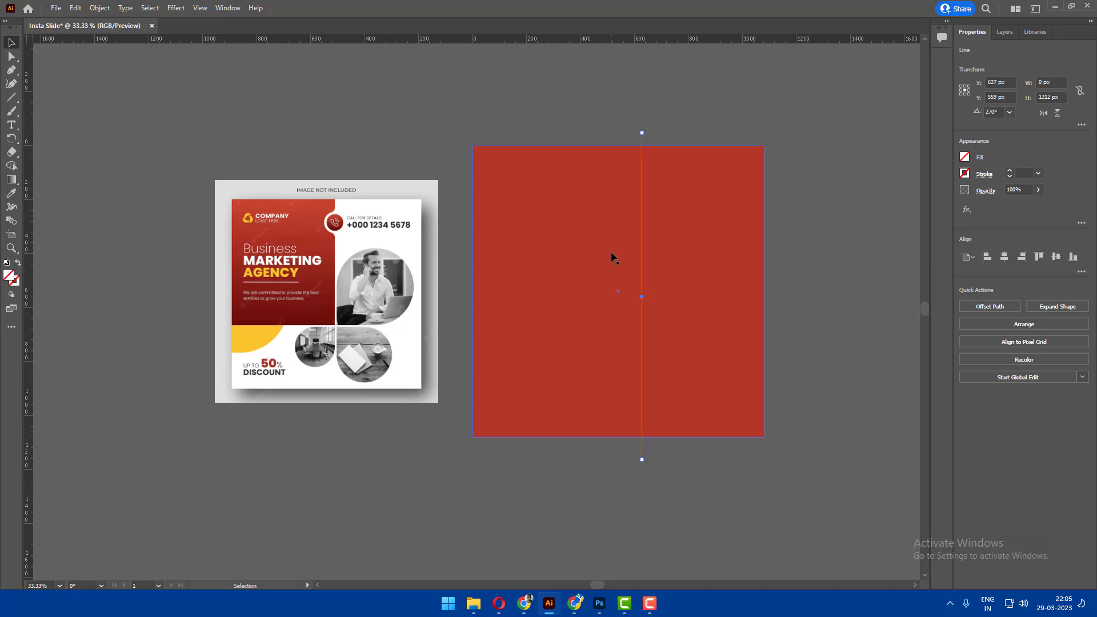
{"action": "left_click", "coordinate": [691, 104]}
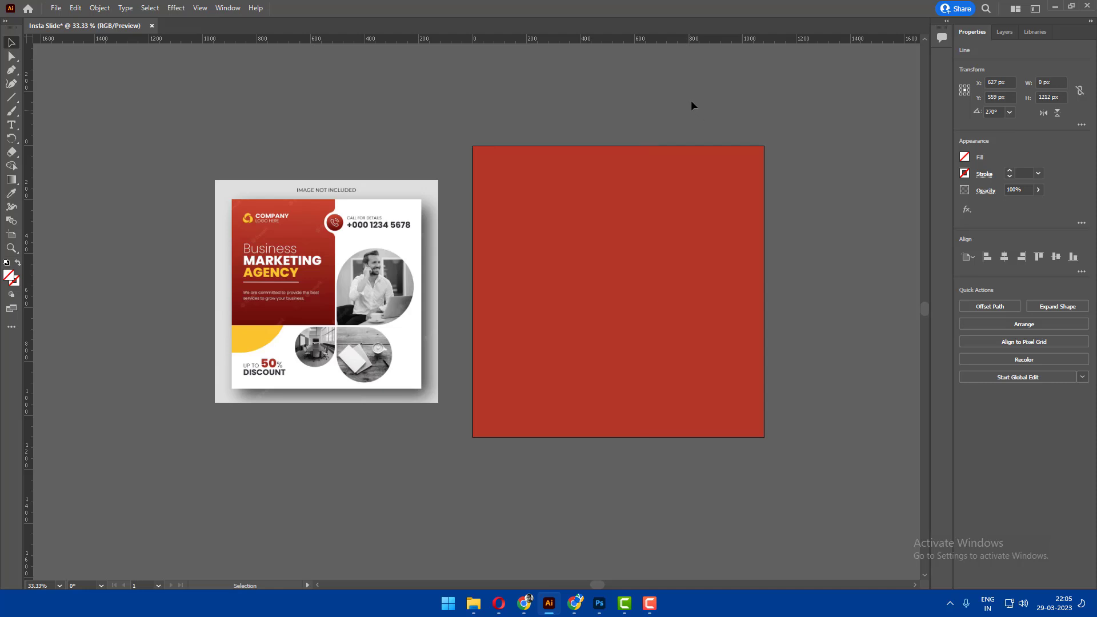
Give the vertical line a yellow stroke.
{"action": "left_click_drag", "start_coordinate": [637, 126], "coordinate": [708, 172]}
{"action": "left_click", "coordinate": [964, 173]}
{"action": "left_click", "coordinate": [880, 215]}
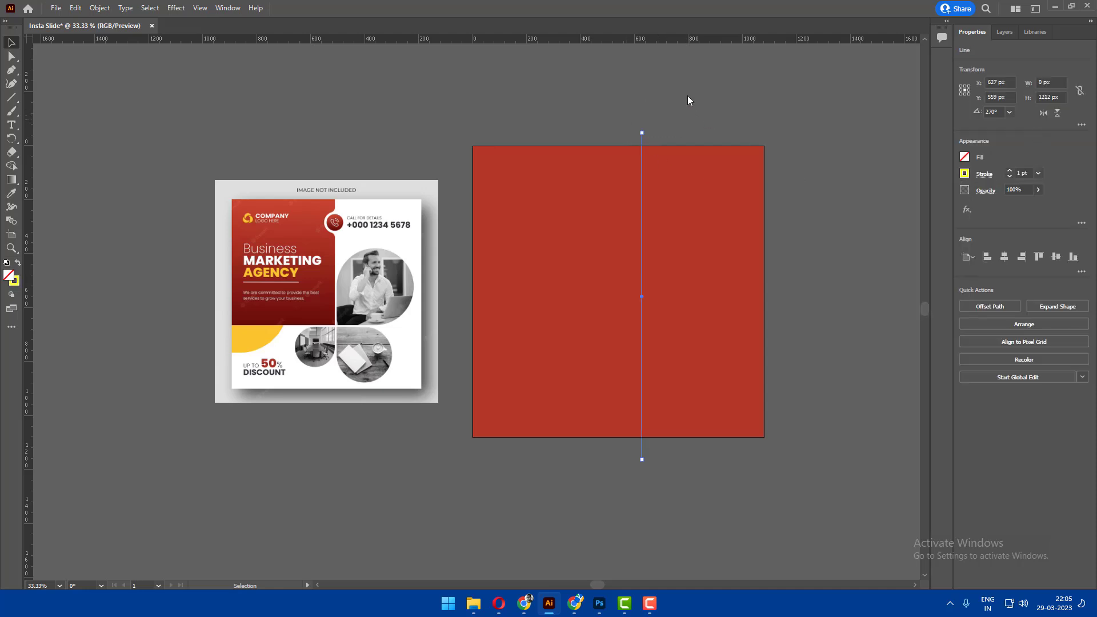
{"action": "left_click", "coordinate": [668, 113]}
{"action": "left_click", "coordinate": [635, 140]}
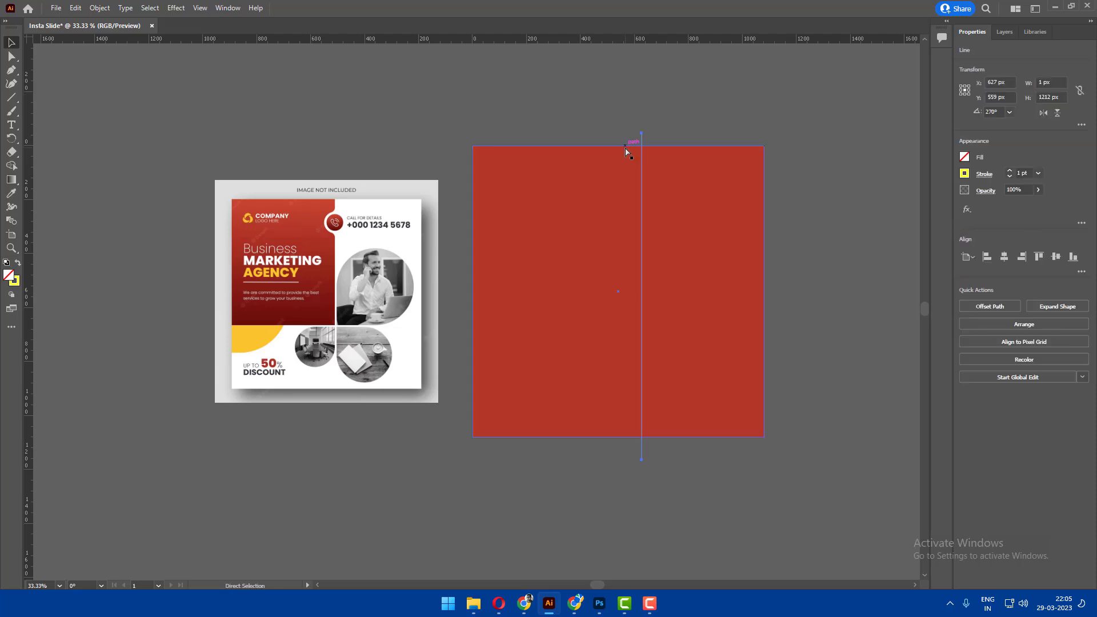
Duplicate the vertical line and rotate the copy to 0° to make it horizontal.
{"action": "key", "text": "ctrl"}
{"action": "left_click", "coordinate": [1010, 111]}
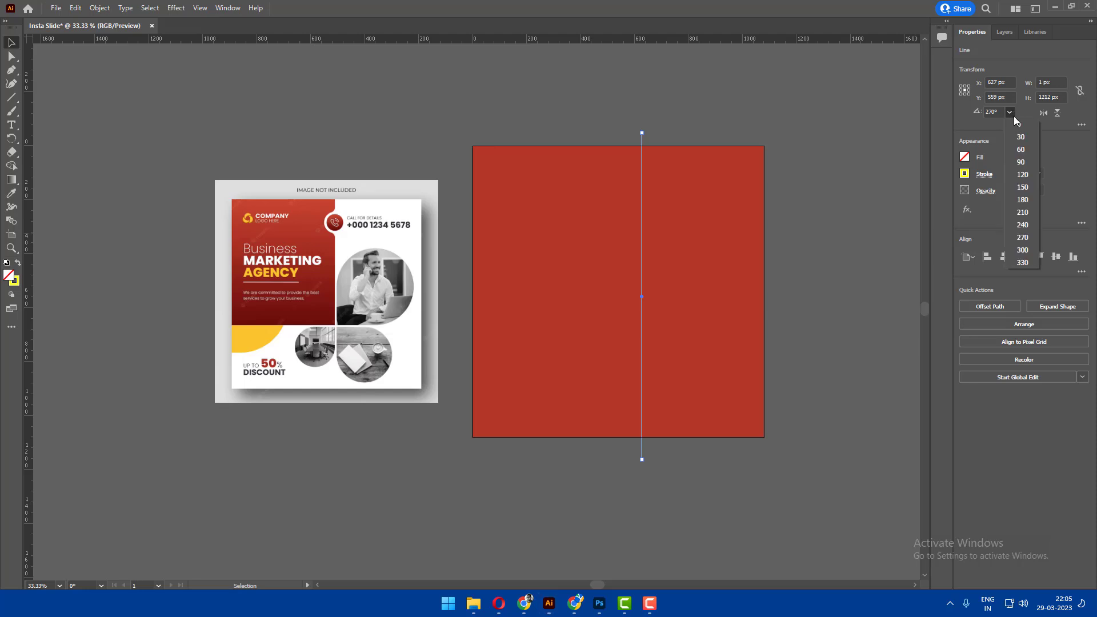
{"action": "left_click", "coordinate": [1027, 161]}
{"action": "left_click", "coordinate": [994, 111]}
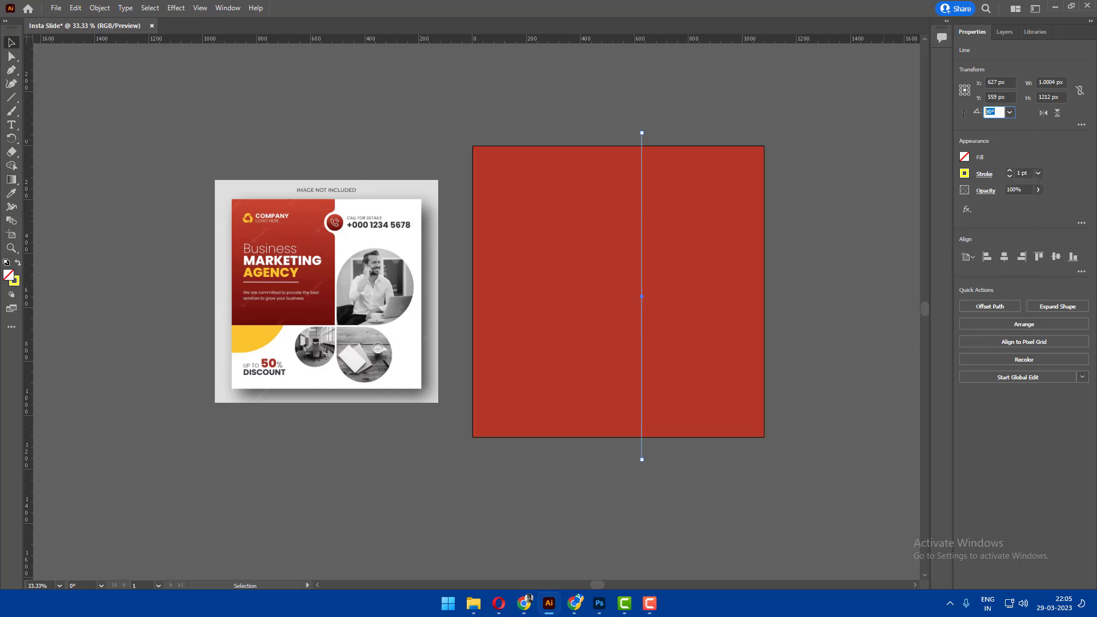
{"action": "left_click", "coordinate": [1009, 111]}
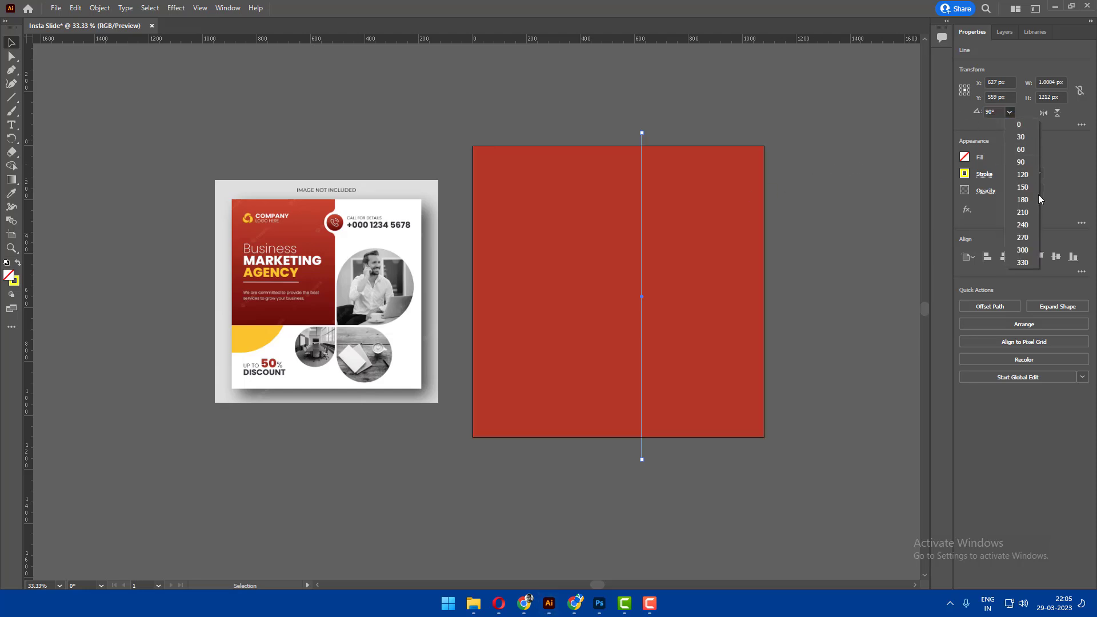
{"action": "left_click", "coordinate": [1023, 216]}
{"action": "left_click", "coordinate": [1010, 111]}
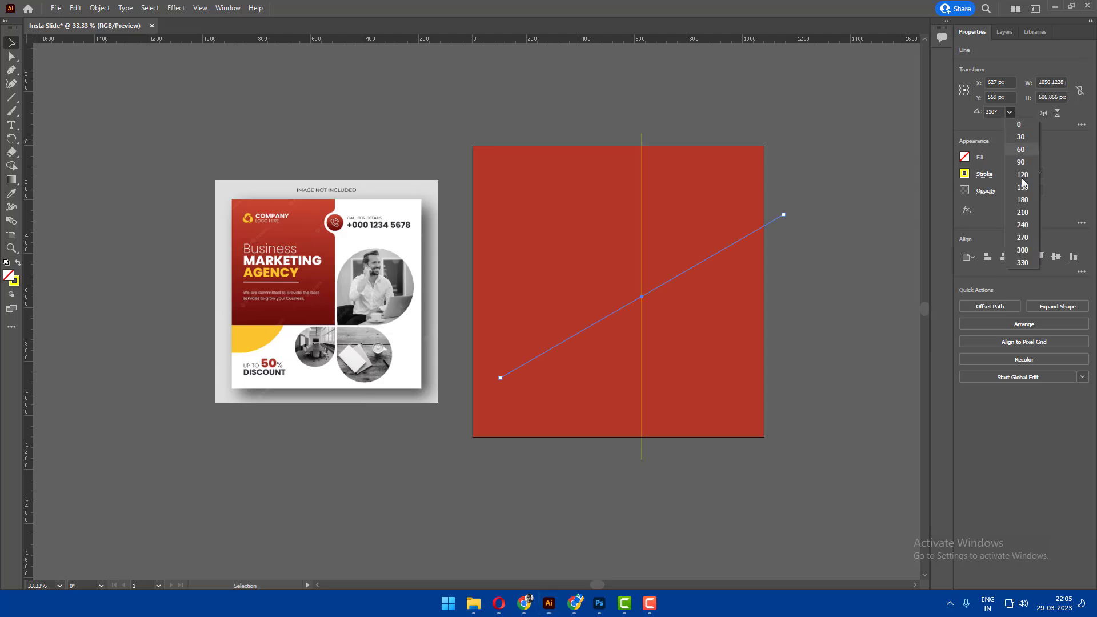
{"action": "left_click", "coordinate": [1023, 255]}
{"action": "left_click", "coordinate": [1009, 113]}
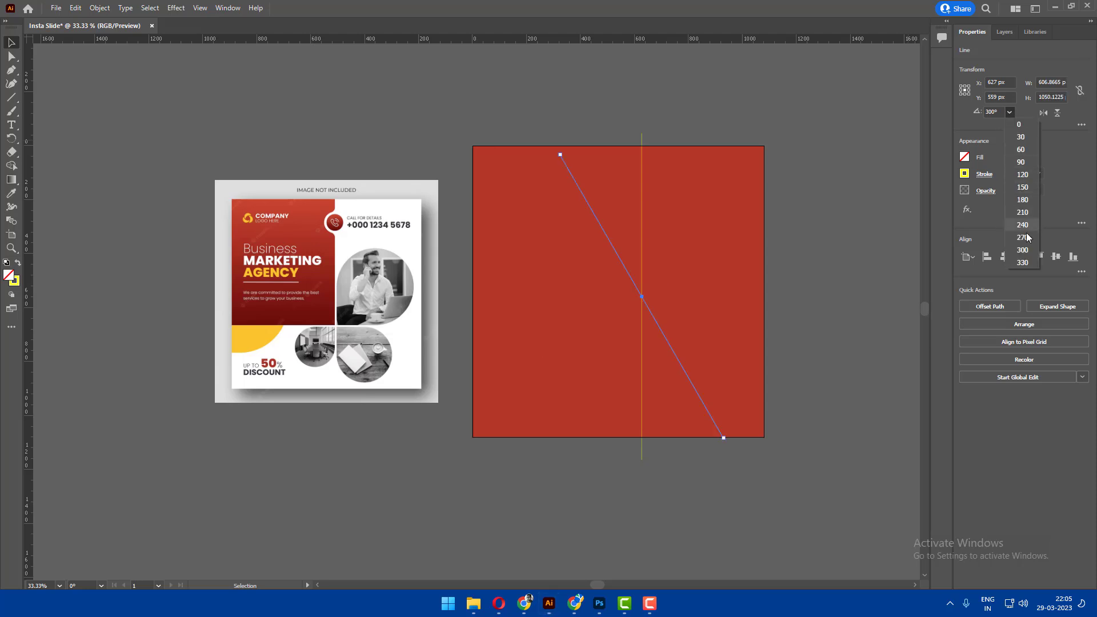
{"action": "left_click", "coordinate": [1022, 263]}
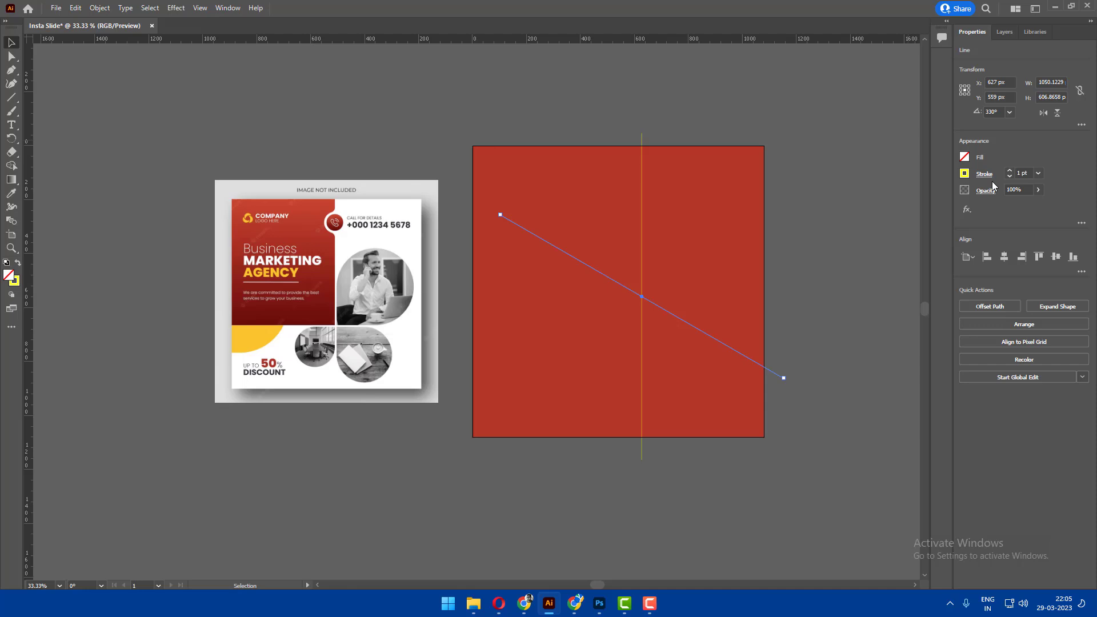
{"action": "left_click", "coordinate": [1009, 112]}
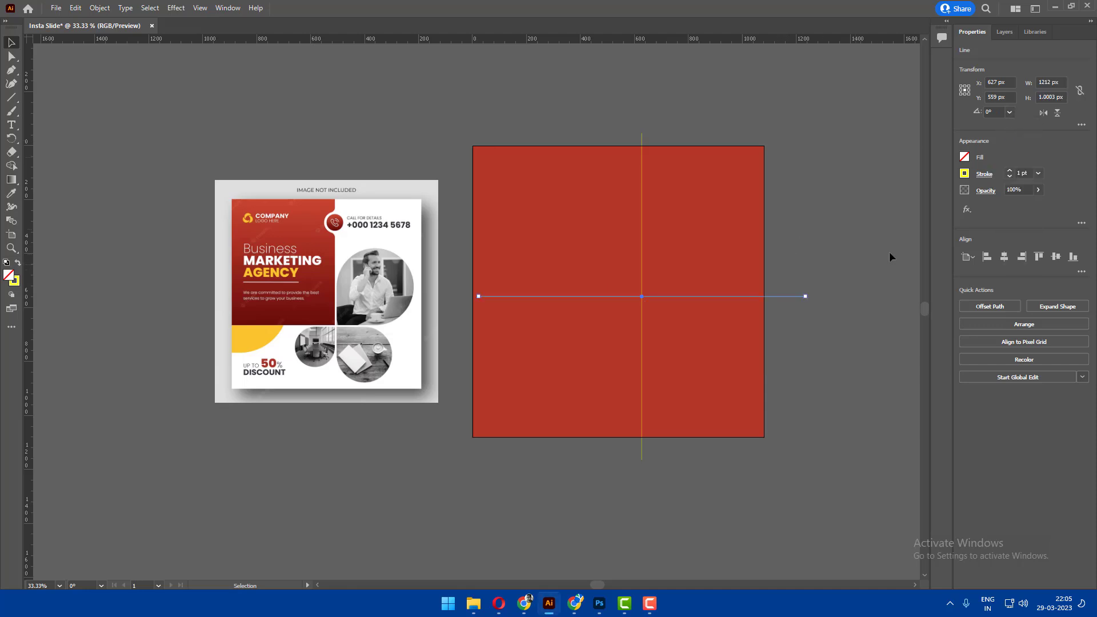
Move the horizontal line down below the square's centre, then deselect it.
{"action": "left_click_drag", "start_coordinate": [817, 278], "coordinate": [760, 306]}
{"action": "left_click", "coordinate": [790, 301]}
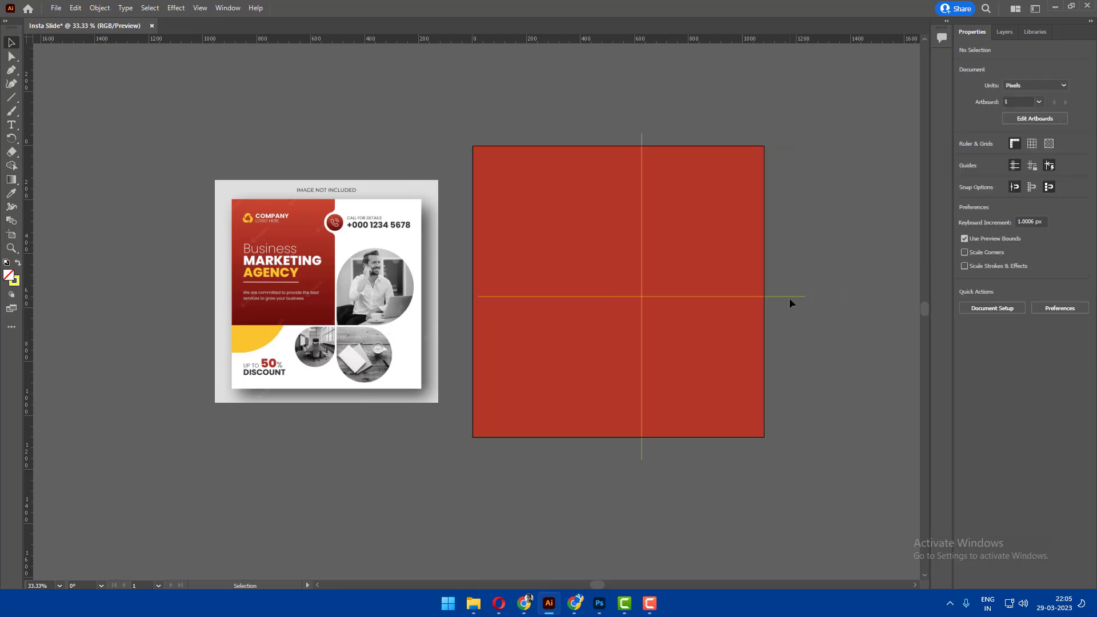
{"action": "left_click", "coordinate": [789, 297]}
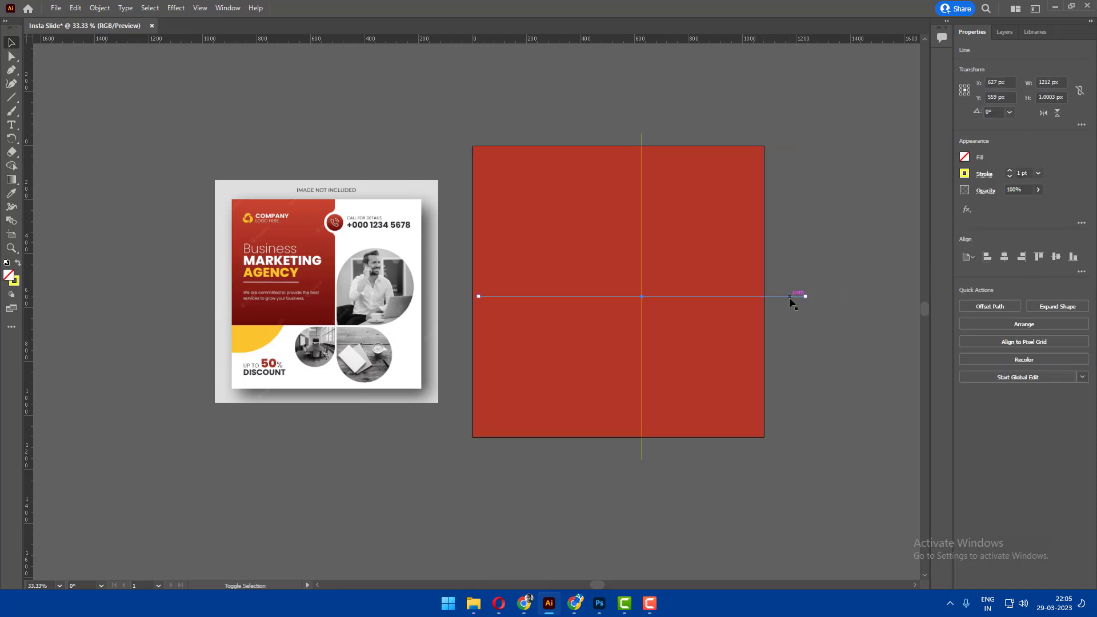
{"action": "key", "text": "shift+Down"}
{"action": "key", "text": "shift+Down"}
{"action": "key", "text": "shift+Down"}
{"action": "key", "text": "shift+Down"}
{"action": "key", "text": "shift+Down"}
{"action": "key", "text": "shift+Down"}
{"action": "key", "text": "shift+Down"}
{"action": "key", "text": "shift+Down"}
{"action": "key", "text": "shift+Down"}
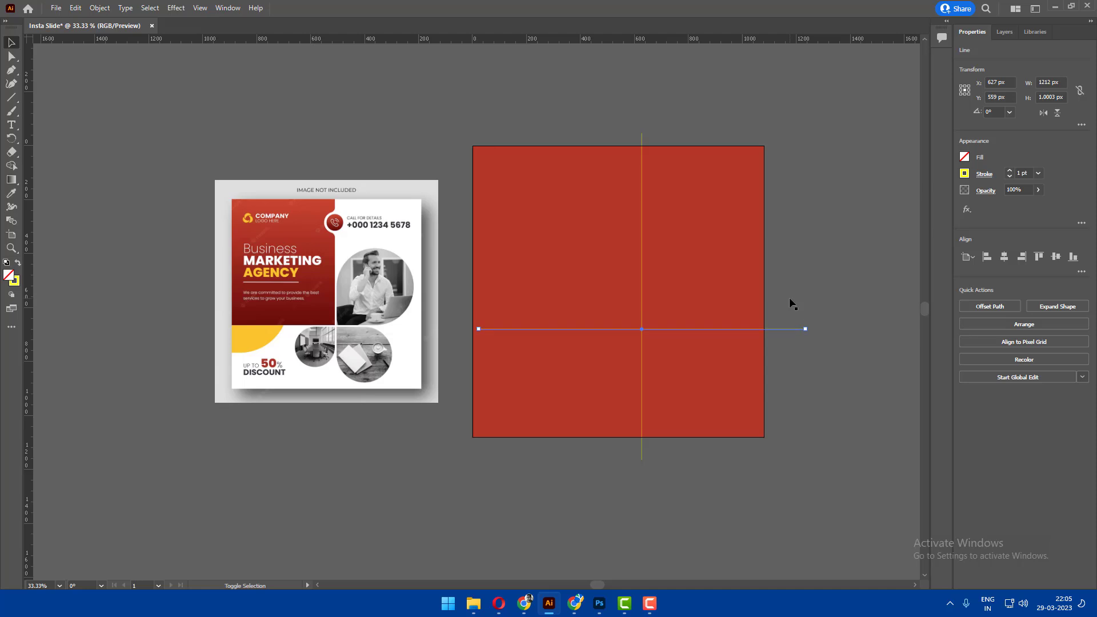
{"action": "key", "text": "shift+Down"}
{"action": "key", "text": "shift+Down"}
{"action": "key", "text": "shift+Left"}
{"action": "key", "text": "shift+Left"}
{"action": "key", "text": "shift+Left"}
{"action": "key", "text": "shift+Down"}
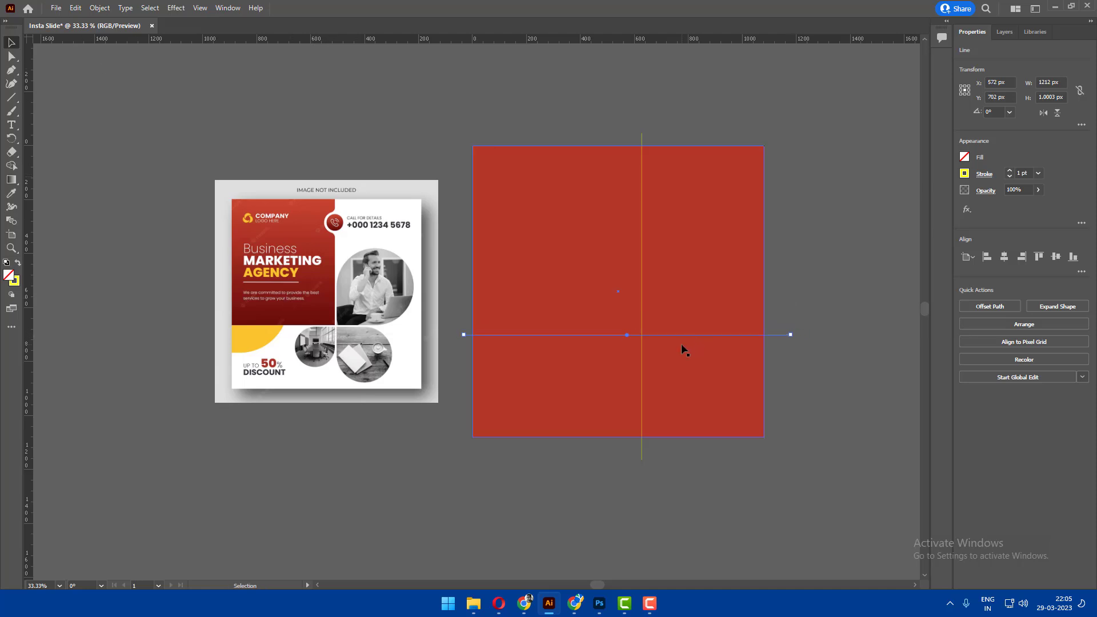
{"action": "key", "text": "shift+Down"}
{"action": "key", "text": "shift+Up"}
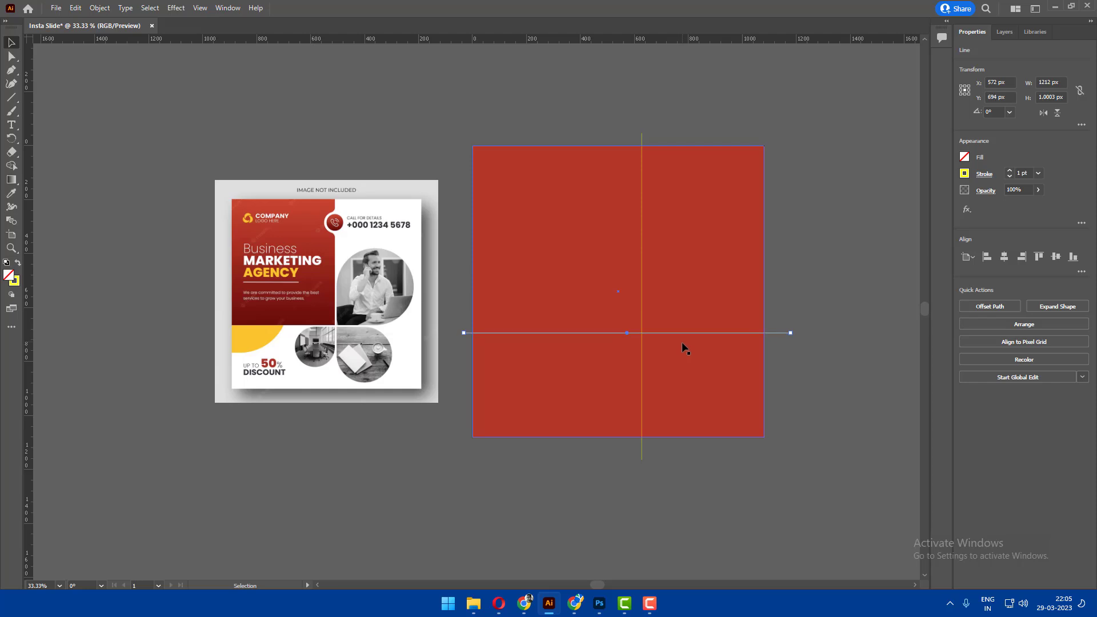
{"action": "scroll", "coordinate": [600, 429], "scroll_direction": "up", "scroll_amount": 1}
{"action": "scroll", "coordinate": [680, 264], "scroll_direction": "down", "scroll_amount": 1}
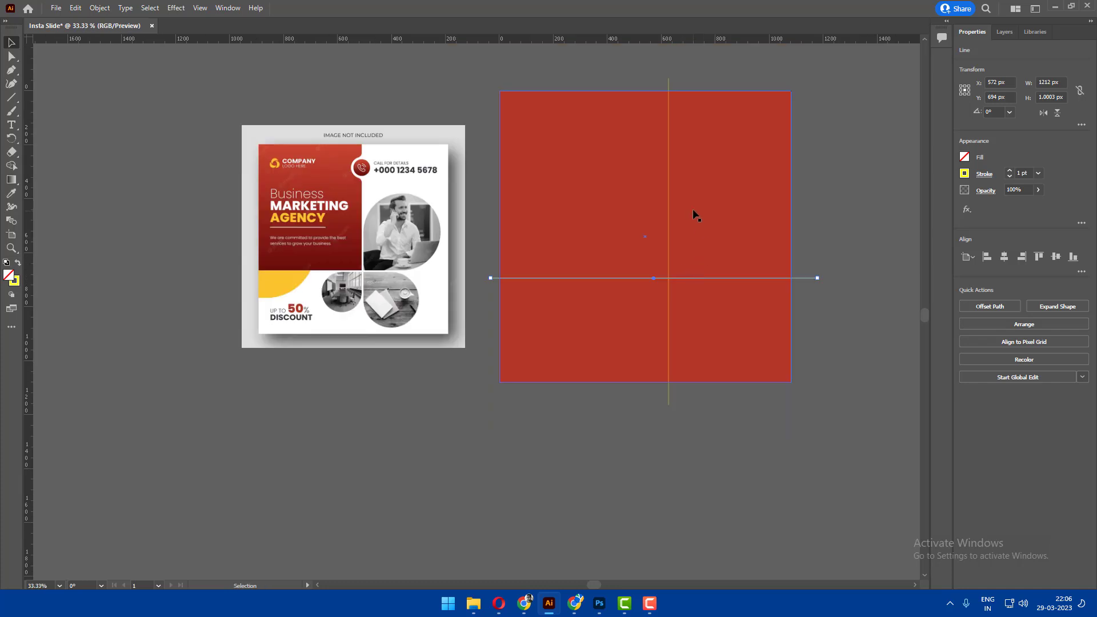
{"action": "key", "text": "ctrl+shift+a"}
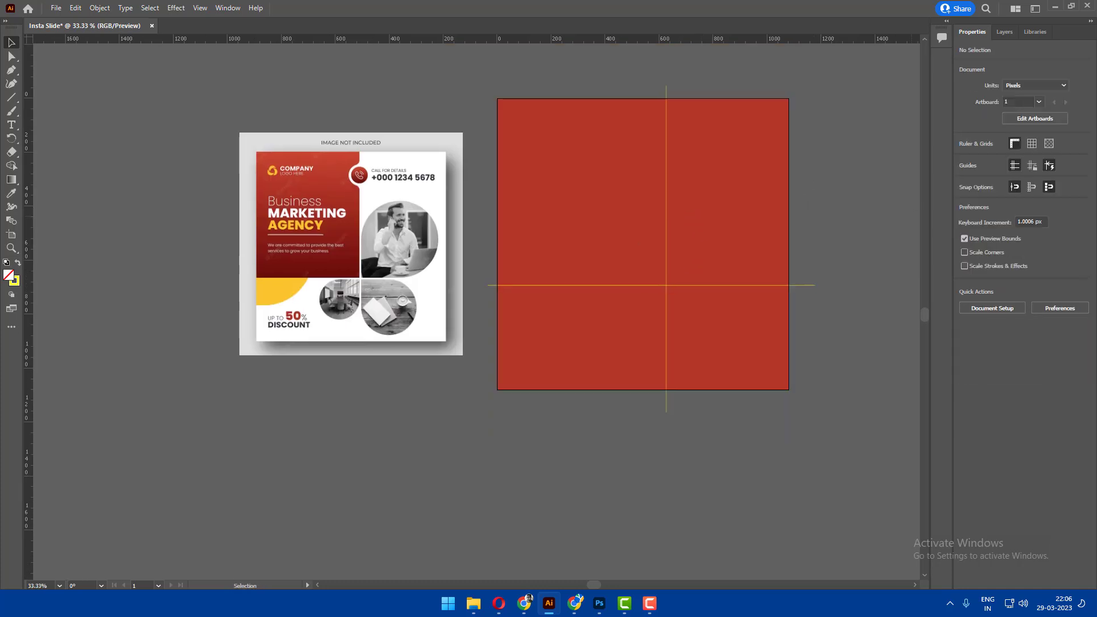
Select the square and both lines, apply Pathfinder Divide, and ungroup the resulting pieces.
{"action": "left_click_drag", "start_coordinate": [608, 343], "coordinate": [820, 206]}
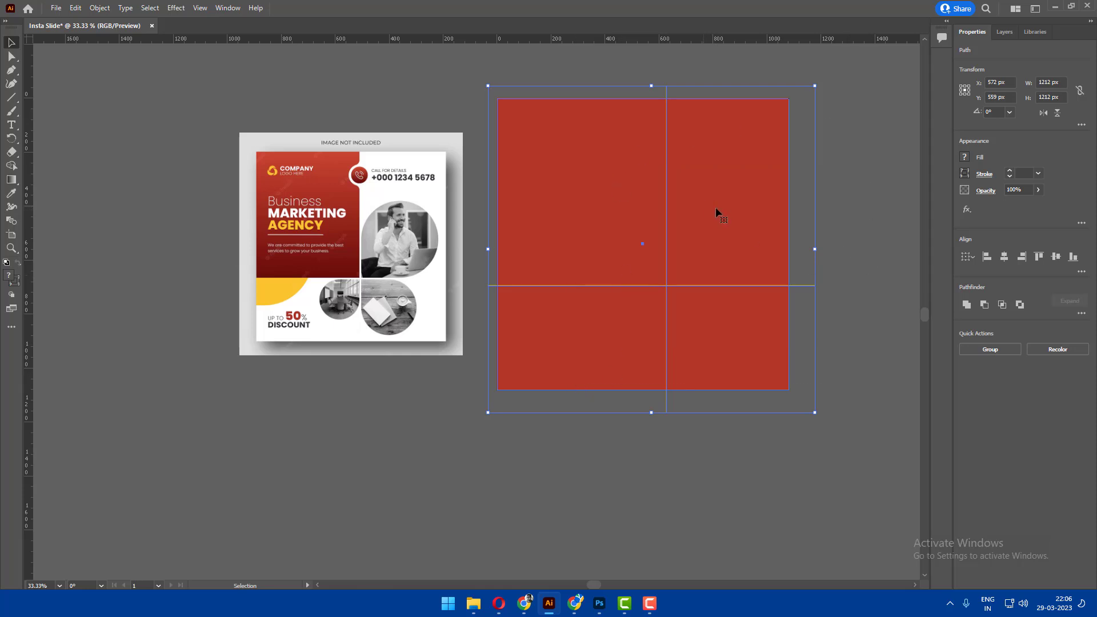
{"action": "left_click", "coordinate": [1081, 313]}
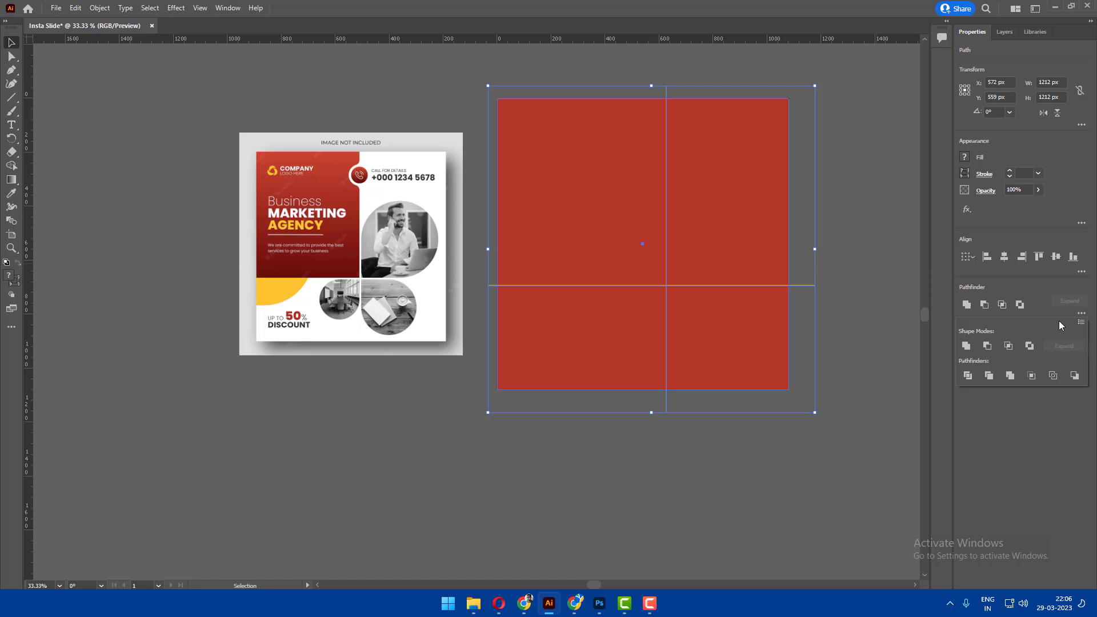
{"action": "left_click", "coordinate": [967, 376]}
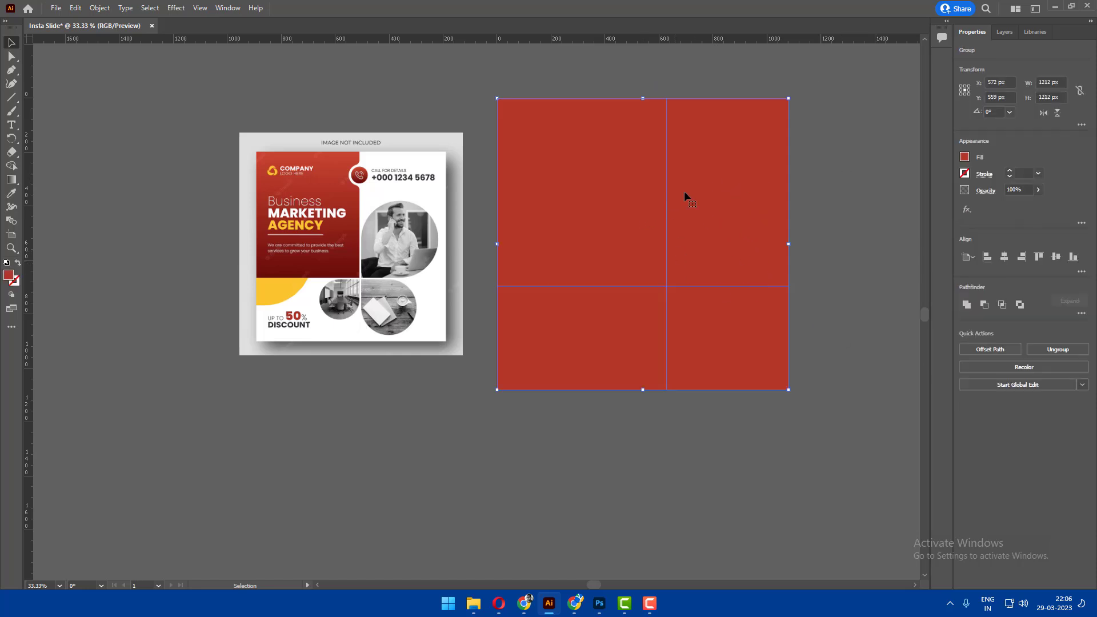
{"action": "right_click", "coordinate": [725, 191]}
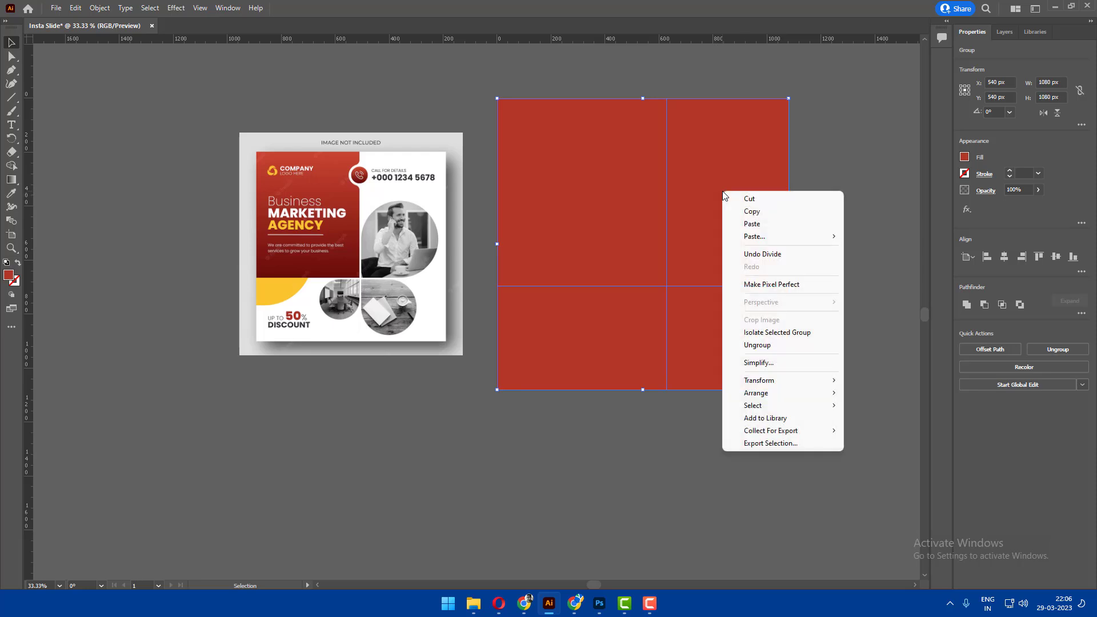
{"action": "left_click", "coordinate": [768, 346]}
{"action": "left_click", "coordinate": [795, 247]}
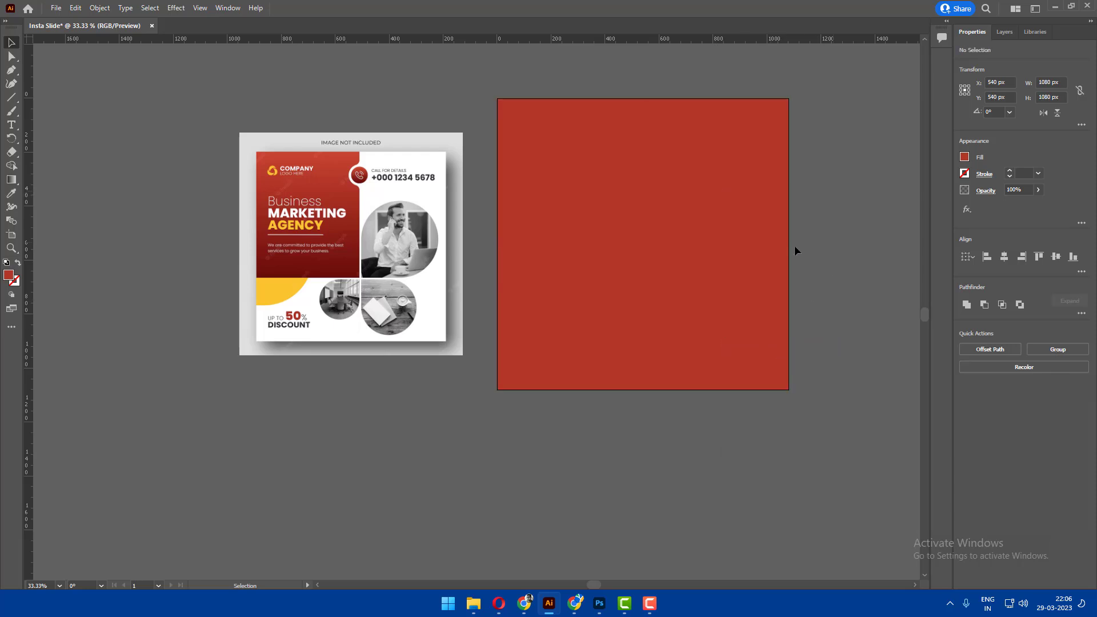
Click through the divided red pieces, undoing an accidental move of the upper-right piece.
{"action": "left_click", "coordinate": [723, 249]}
{"action": "left_click", "coordinate": [629, 329]}
{"action": "left_click", "coordinate": [669, 283]}
{"action": "left_click", "coordinate": [722, 321]}
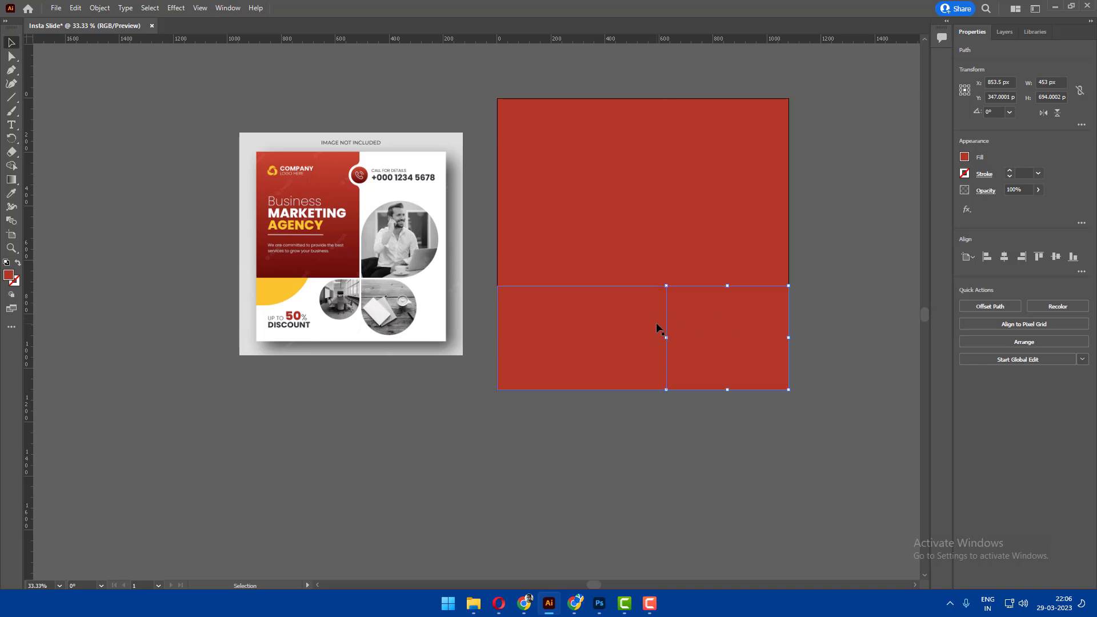
{"action": "left_click", "coordinate": [657, 327]}
{"action": "left_click", "coordinate": [710, 247]}
{"action": "left_click", "coordinate": [607, 336]}
{"action": "left_click", "coordinate": [709, 242]}
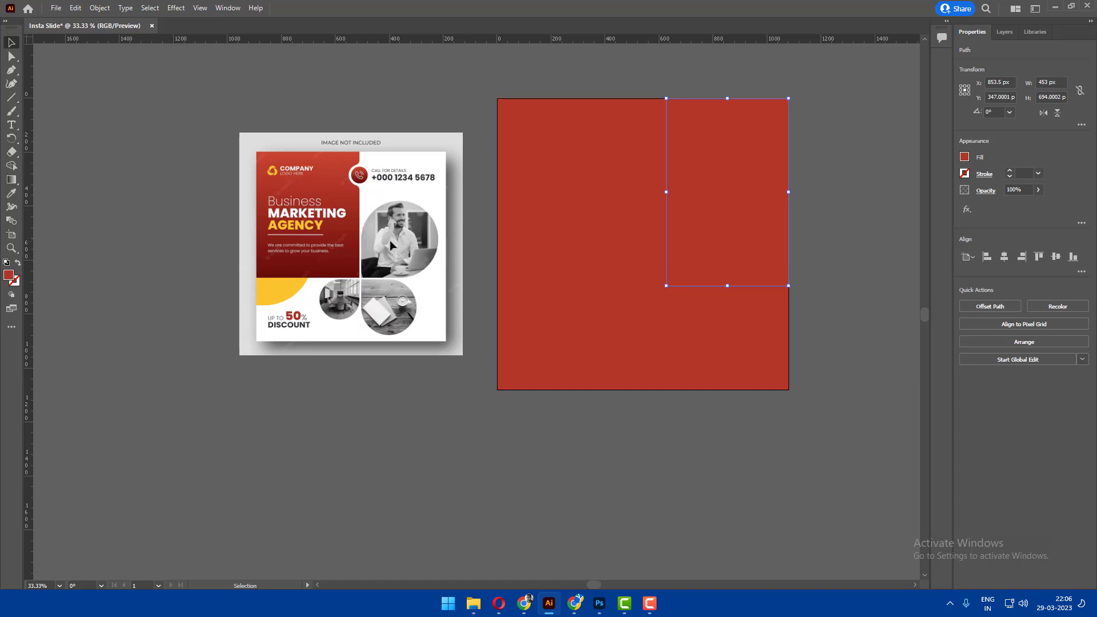
{"action": "left_click", "coordinate": [692, 244]}
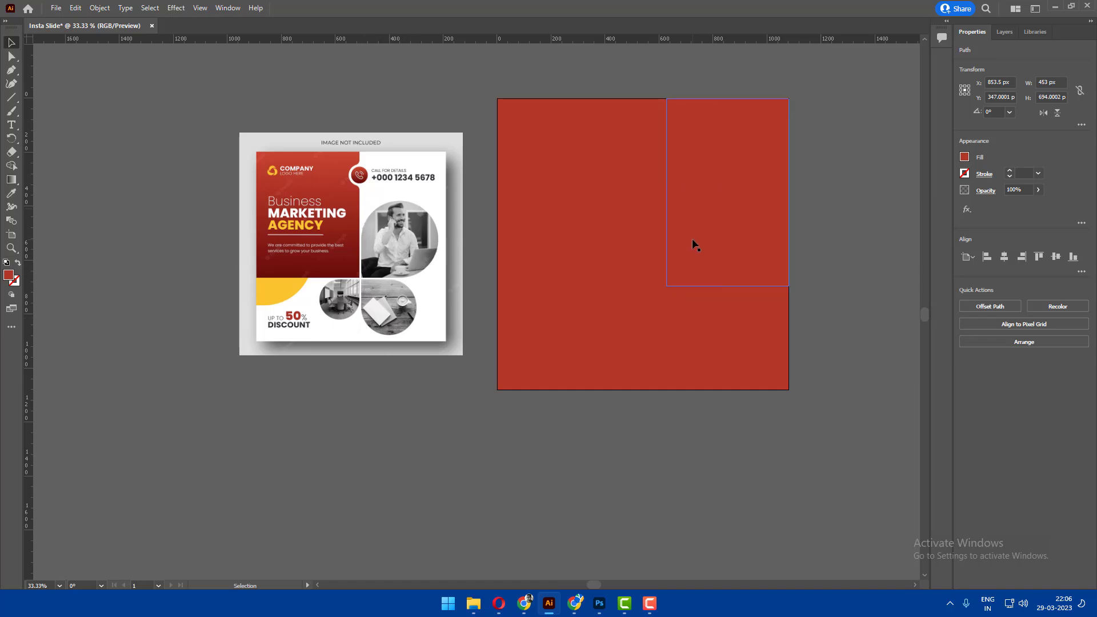
{"action": "left_click", "coordinate": [600, 336]}
{"action": "key", "text": "ctrl+z"}
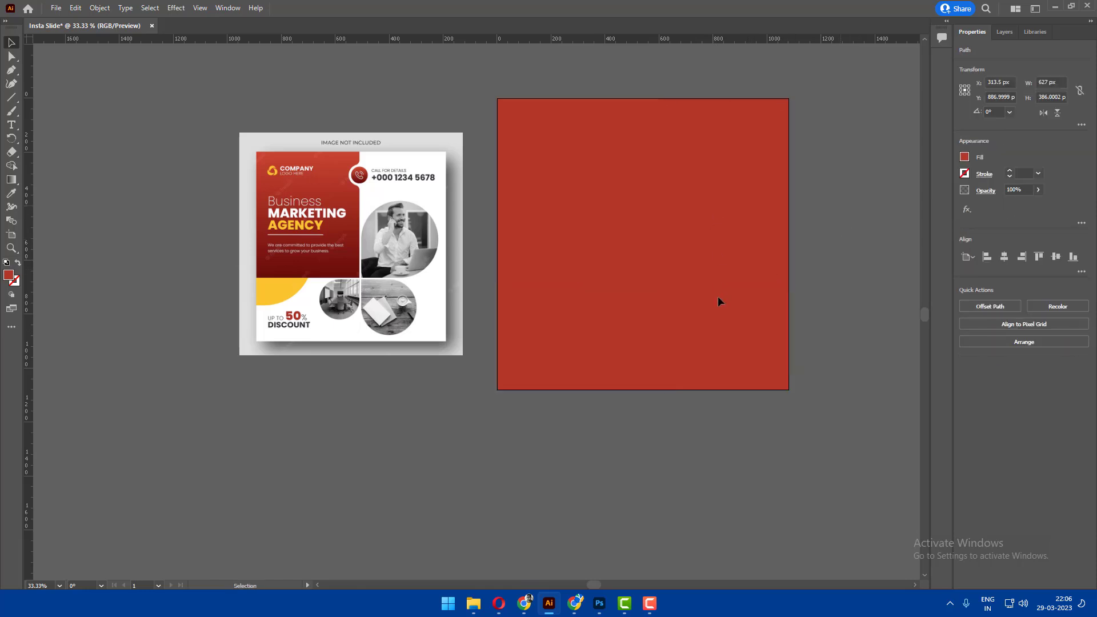
Select only the upper-right red piece.
{"action": "left_click", "coordinate": [731, 337]}
{"action": "left_click", "coordinate": [719, 239]}
{"action": "left_click", "coordinate": [811, 282]}
{"action": "left_click", "coordinate": [715, 237]}
{"action": "left_click", "coordinate": [729, 325], "text": "shift"}
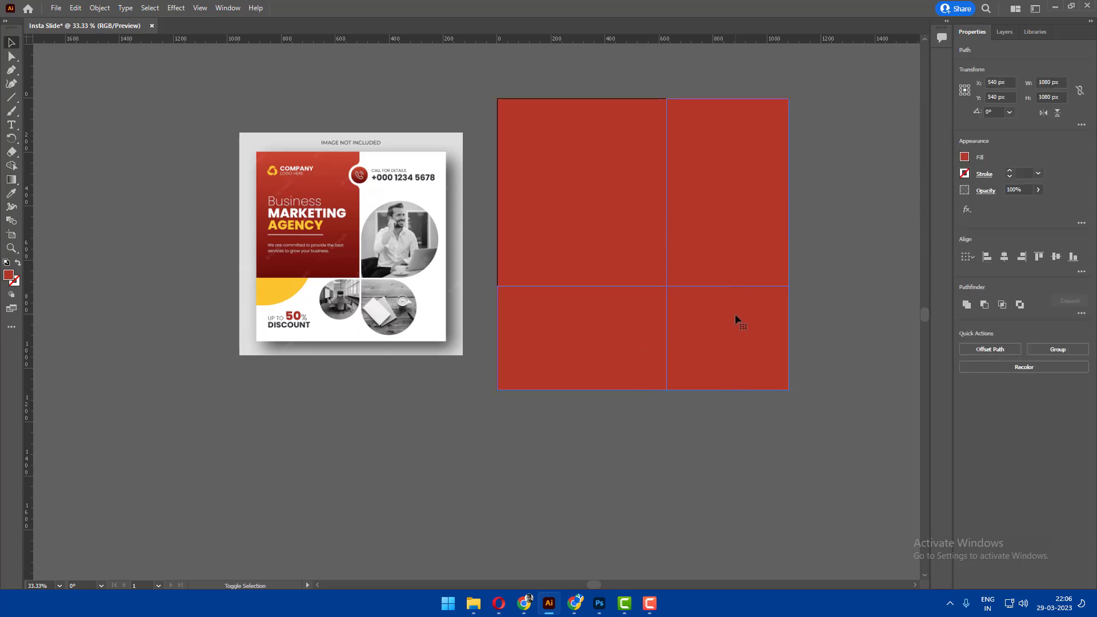
{"action": "scroll", "coordinate": [735, 313], "scroll_direction": "down", "scroll_amount": 1}
{"action": "scroll", "coordinate": [735, 246], "scroll_direction": "right", "scroll_amount": 2}
{"action": "key", "text": "ctrl+a"}
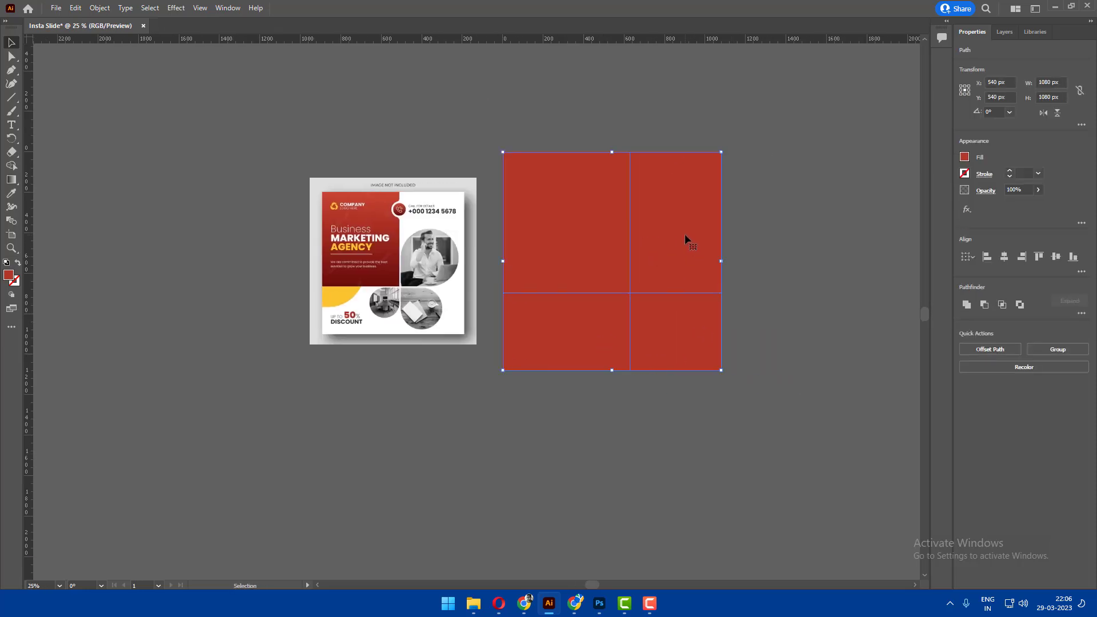
{"action": "left_click", "coordinate": [767, 228]}
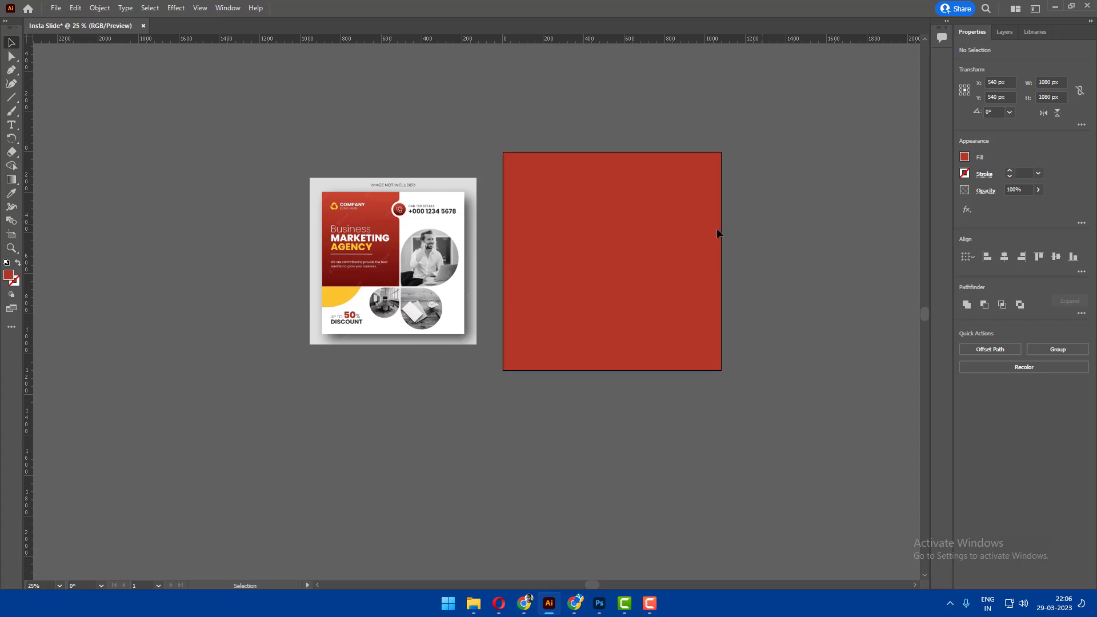
{"action": "left_click", "coordinate": [713, 173]}
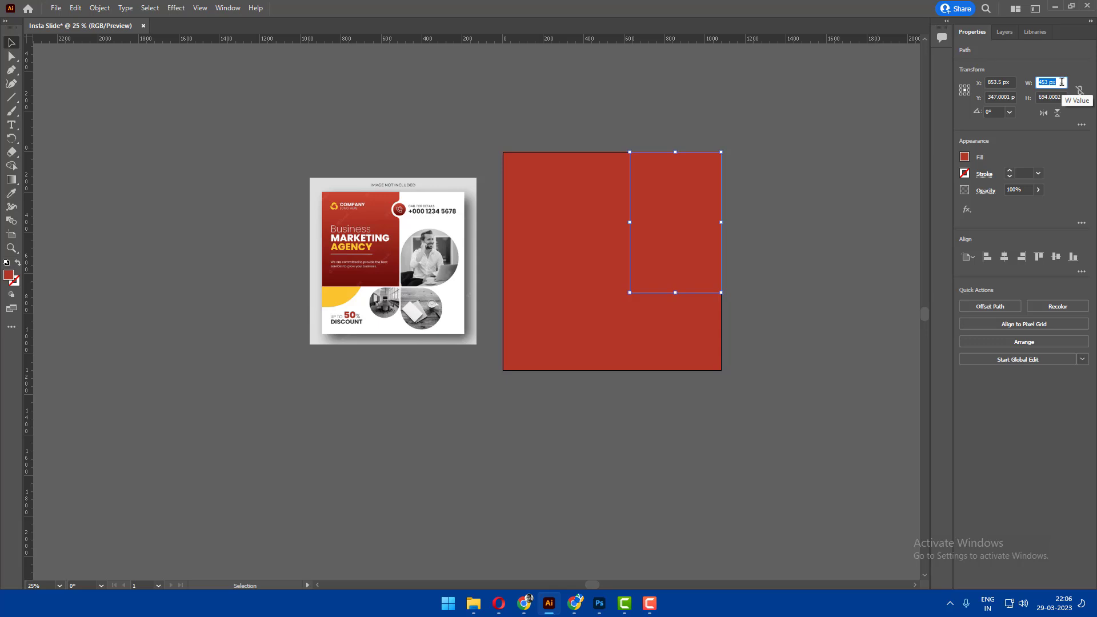
Set the upper-right piece's height to 453 px.
{"action": "left_click", "coordinate": [1058, 96]}
{"action": "type", "text": "453"}
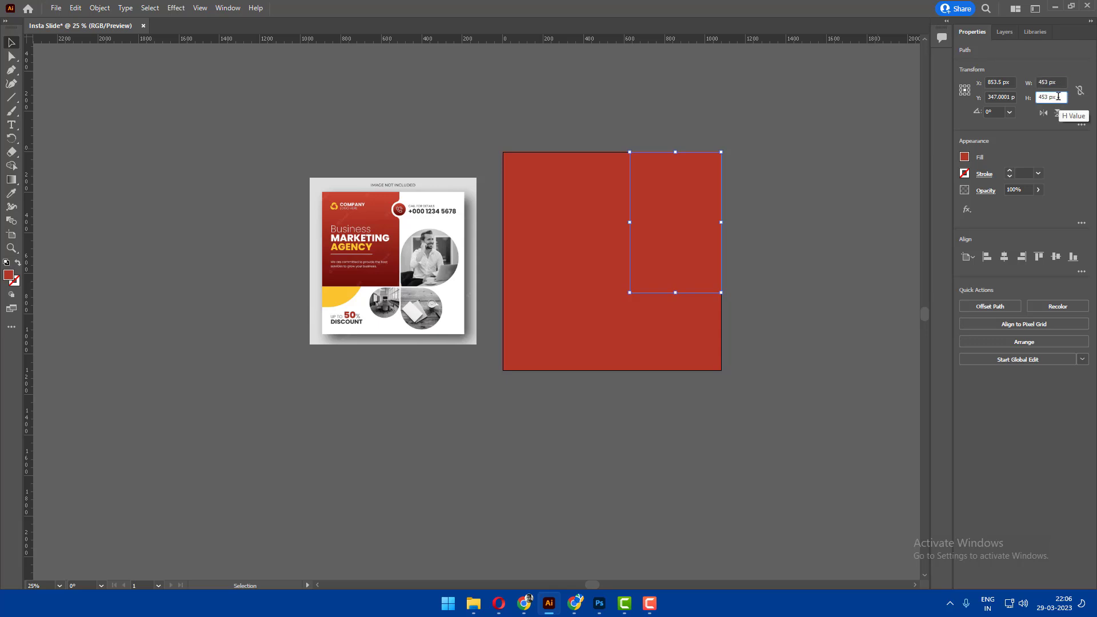
{"action": "key", "text": "Return"}
{"action": "scroll", "coordinate": [641, 242], "scroll_direction": "up", "scroll_amount": 1}
Move the upper-right red square down about 120 px.
{"action": "scroll", "coordinate": [664, 264], "scroll_direction": "up", "scroll_amount": 1}
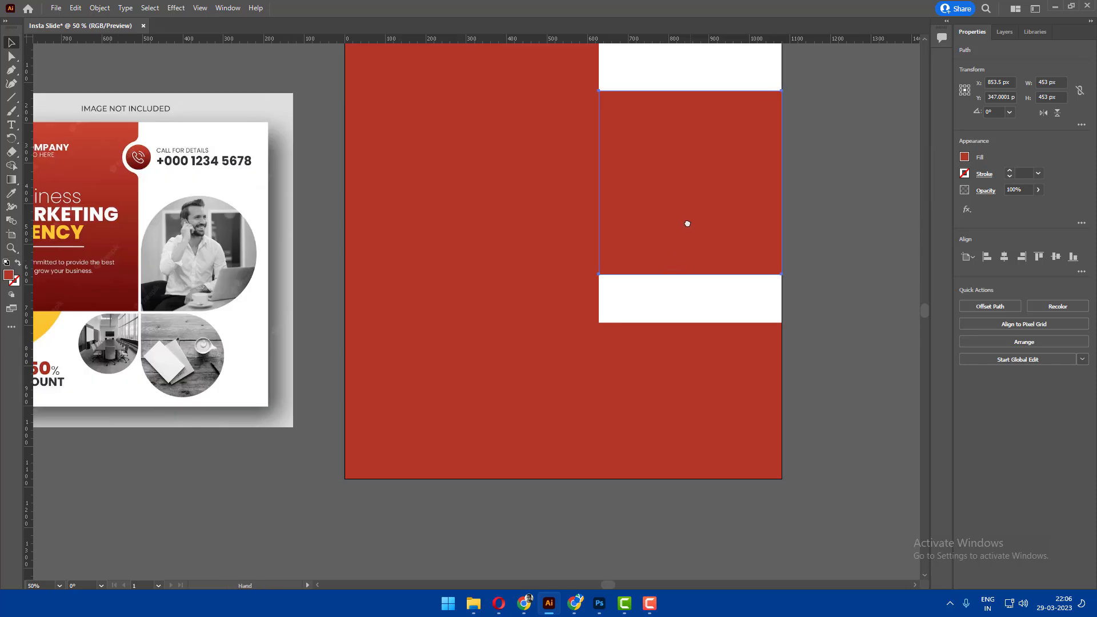
{"action": "scroll", "coordinate": [685, 223], "scroll_direction": "down", "scroll_amount": 1}
{"action": "left_click_drag", "start_coordinate": [686, 189], "coordinate": [684, 246]}
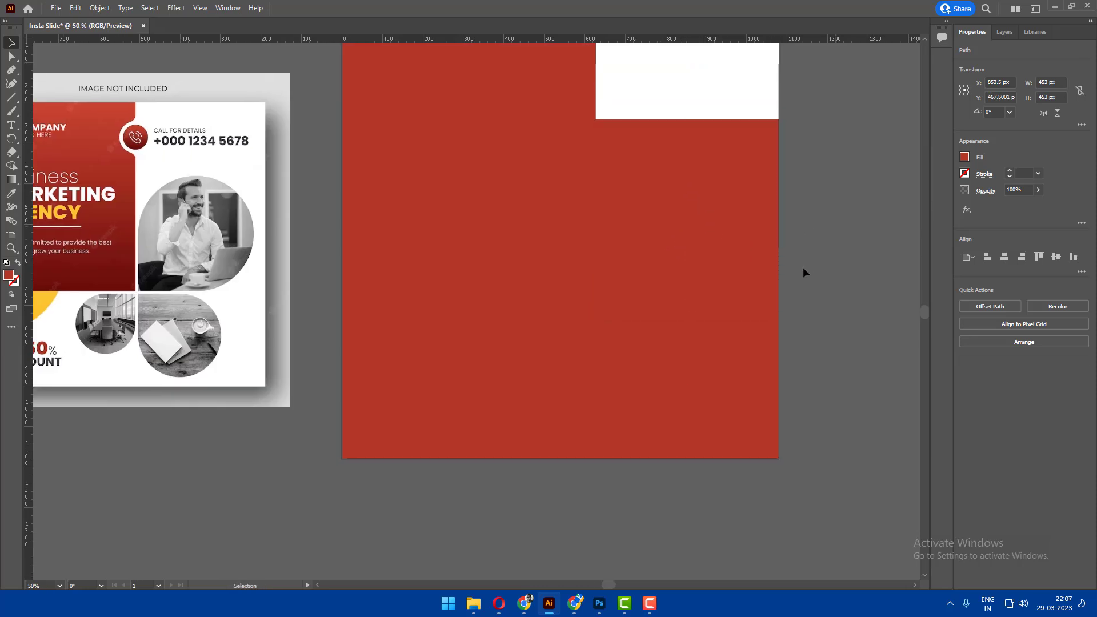
{"action": "key", "text": "ctrl+shift+a"}
Make the bottom-right red piece 386 x 386 px and align it under the block above.
{"action": "left_click", "coordinate": [683, 342]}
{"action": "left_click_drag", "start_coordinate": [684, 343], "coordinate": [711, 309]}
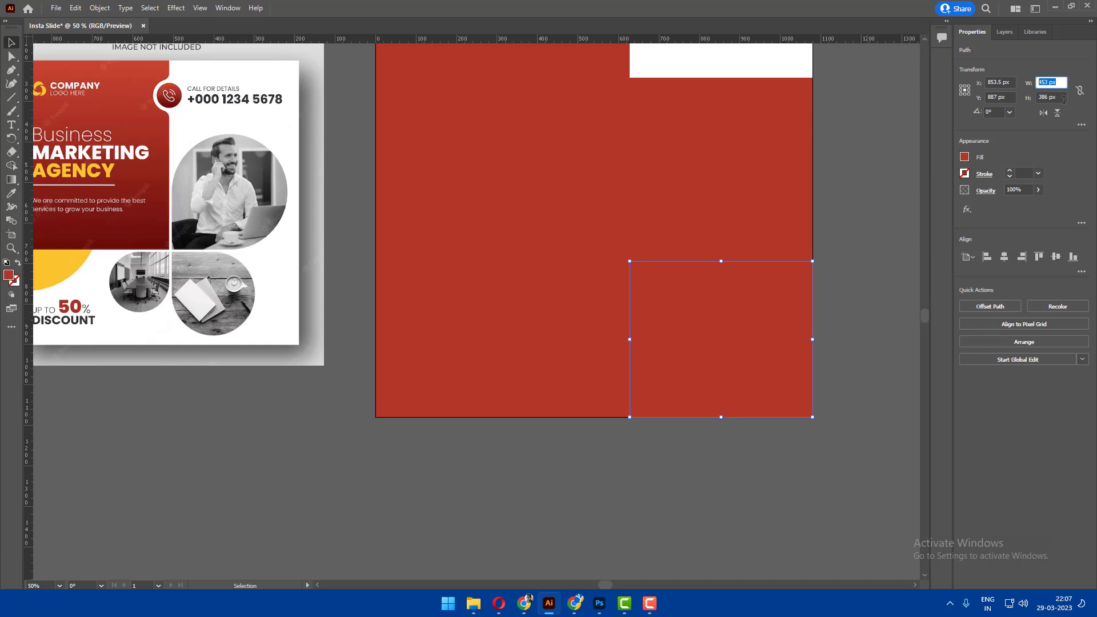
{"action": "left_click", "coordinate": [1062, 98]}
{"action": "type", "text": "386"}
{"action": "key", "text": "Return"}
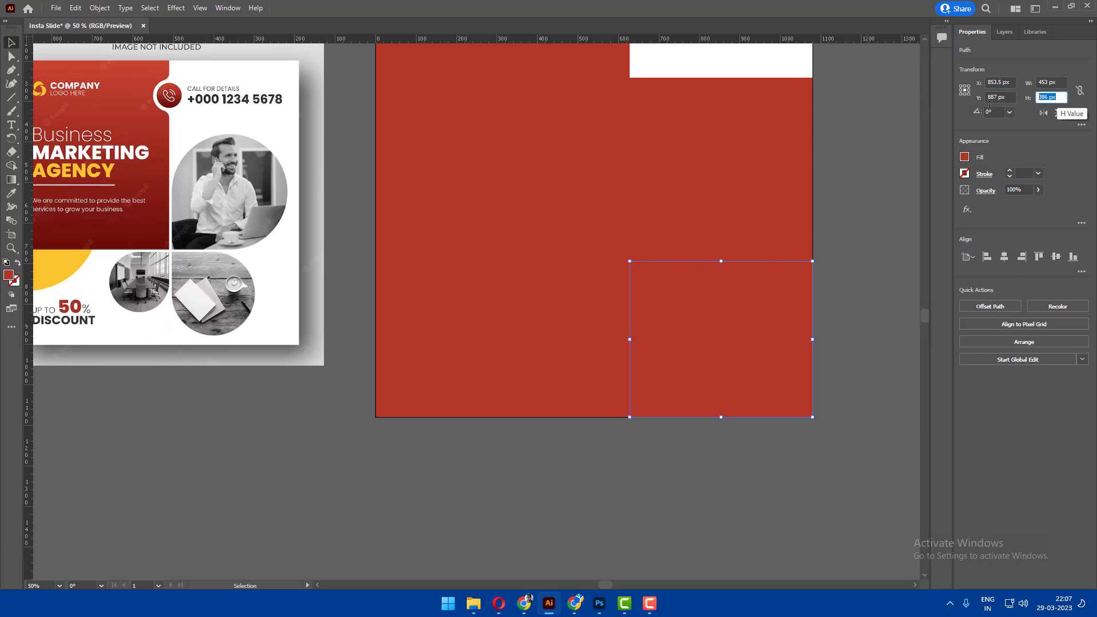
{"action": "left_click", "coordinate": [1064, 81]}
{"action": "type", "text": "386"}
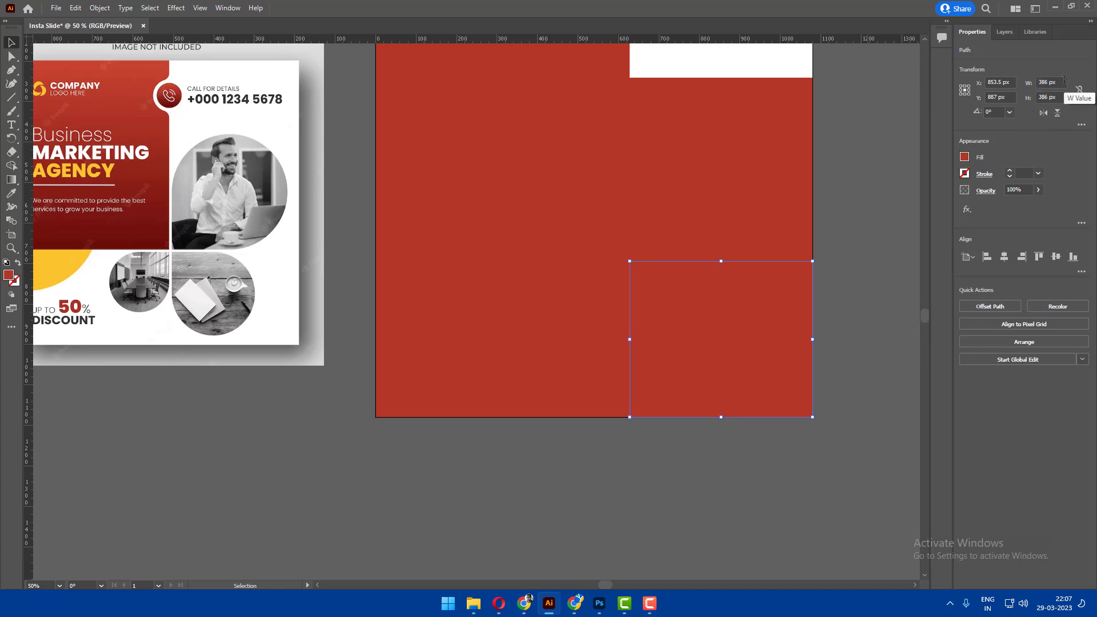
{"action": "key", "text": "Return"}
{"action": "left_click_drag", "start_coordinate": [724, 280], "coordinate": [684, 288]}
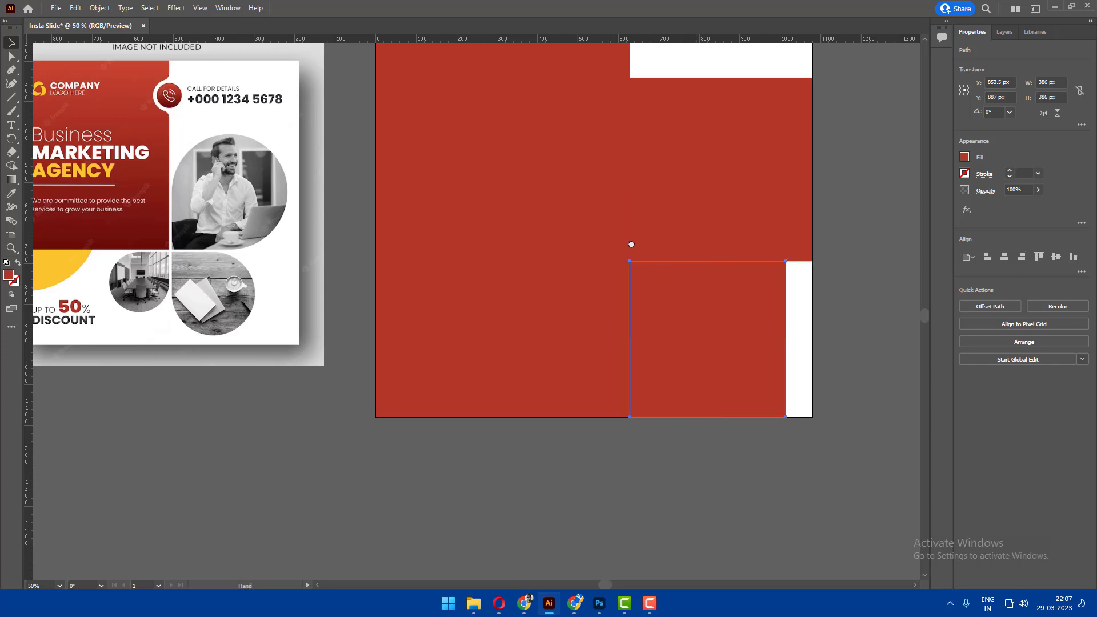
Set the bottom-left red piece's width to 386 px and place it beside the other bottom square.
{"action": "left_click", "coordinate": [608, 270]}
{"action": "left_click", "coordinate": [1051, 97]}
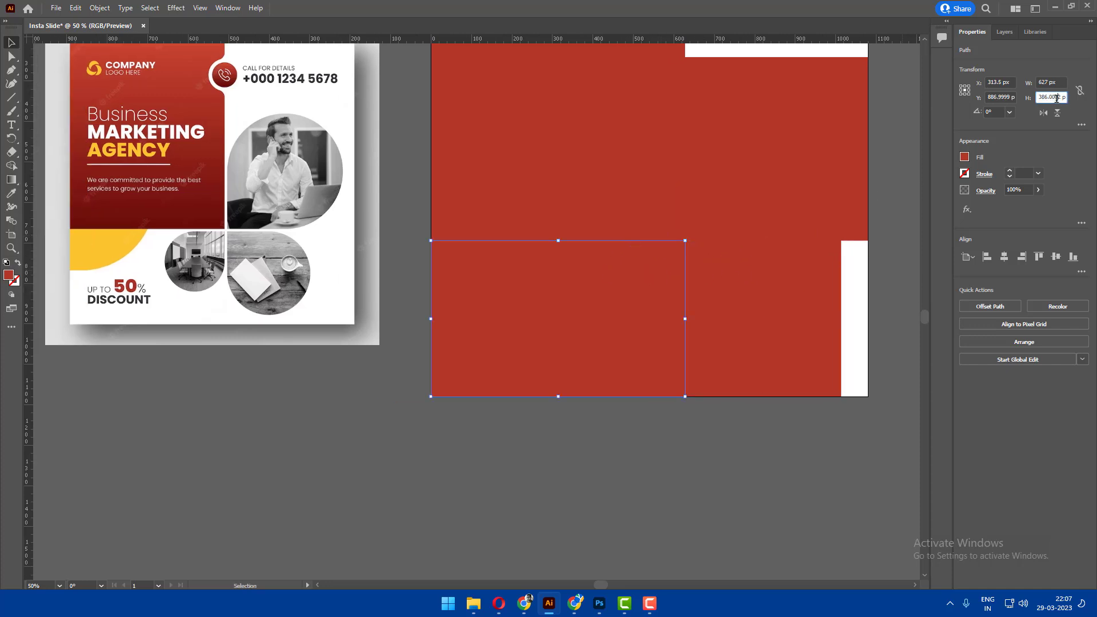
{"action": "key", "text": "ctrl+c"}
{"action": "left_click", "coordinate": [1064, 82]}
{"action": "key", "text": "ctrl+v"}
{"action": "key", "text": "Return"}
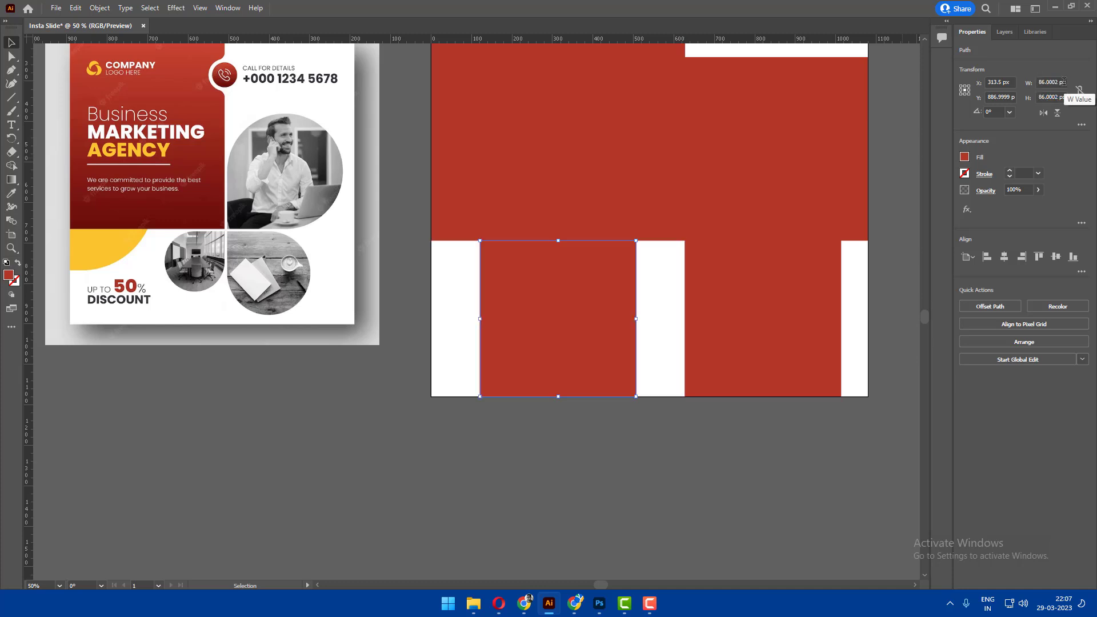
{"action": "left_click_drag", "start_coordinate": [599, 296], "coordinate": [640, 302]}
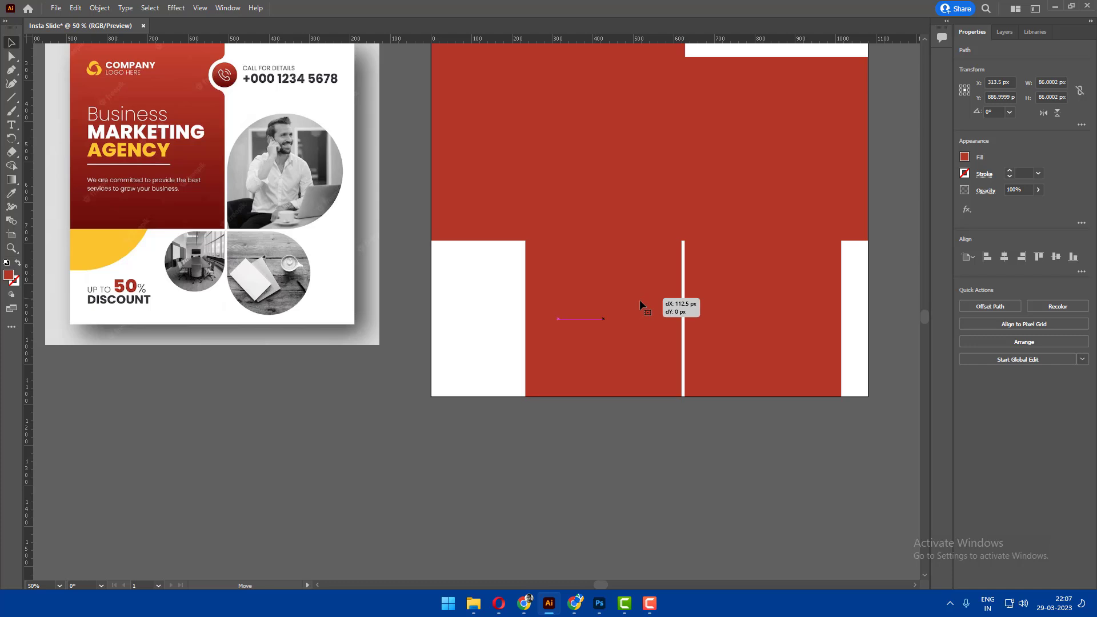
{"action": "left_click_drag", "start_coordinate": [639, 300], "coordinate": [643, 299]}
Reselect the upper-right red square and recenter the artboard in view.
{"action": "key", "text": "a"}
{"action": "key", "text": "v"}
{"action": "scroll", "coordinate": [708, 429], "scroll_direction": "right", "scroll_amount": 1, "text": "ctrl"}
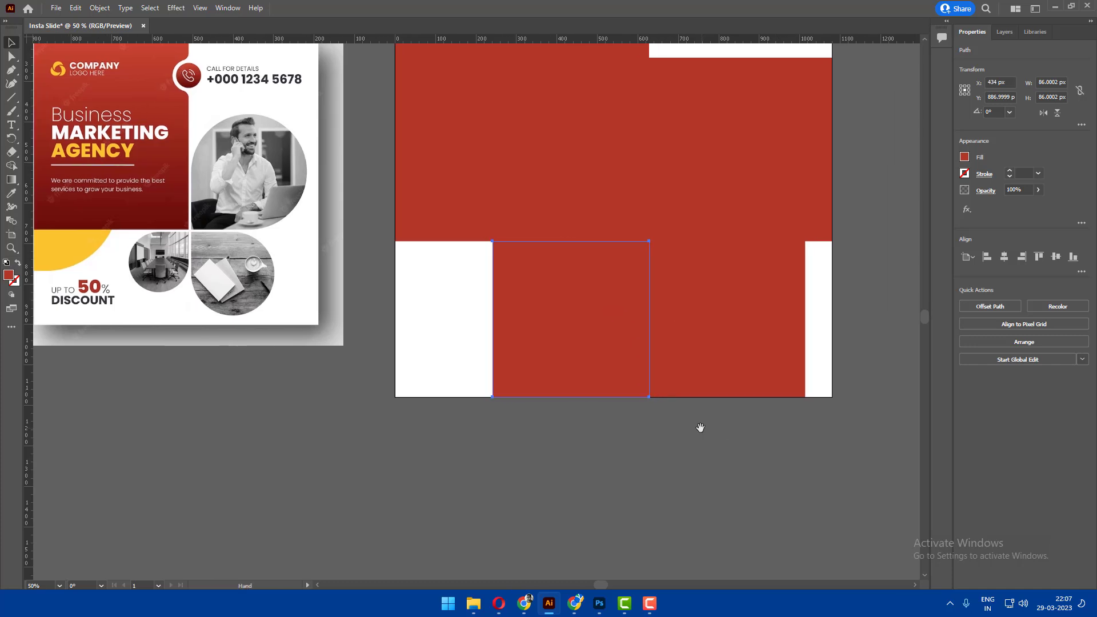
{"action": "scroll", "coordinate": [702, 428], "scroll_direction": "down", "scroll_amount": 1, "text": "alt"}
{"action": "left_click", "coordinate": [729, 277]}
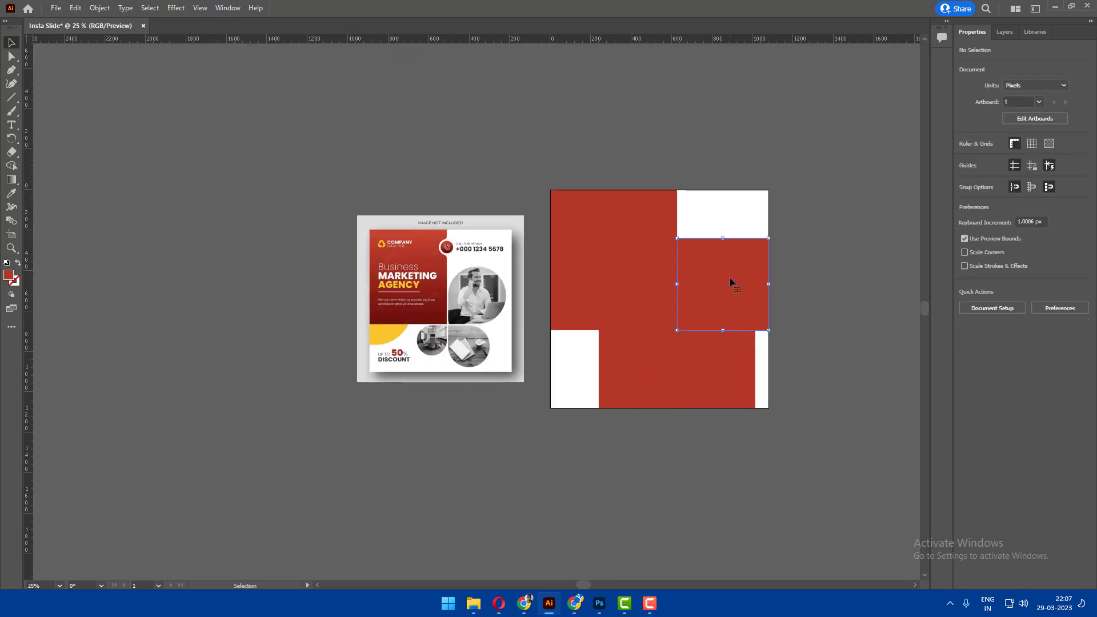
{"action": "left_click", "coordinate": [719, 358], "text": "shift"}
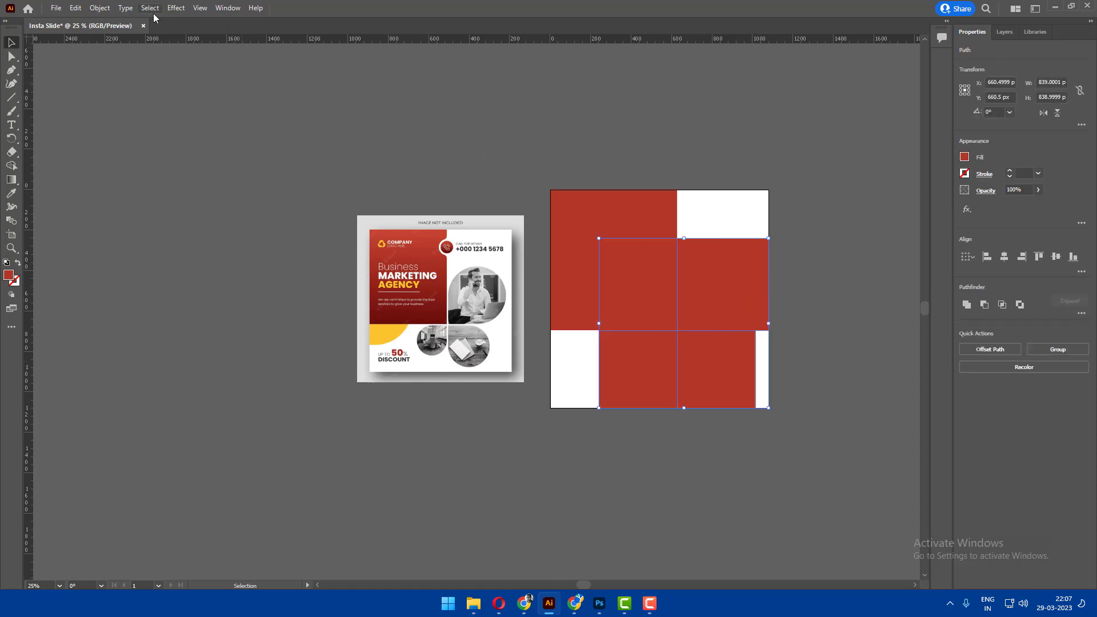
{"action": "left_click", "coordinate": [740, 222]}
{"action": "left_click", "coordinate": [733, 269]}
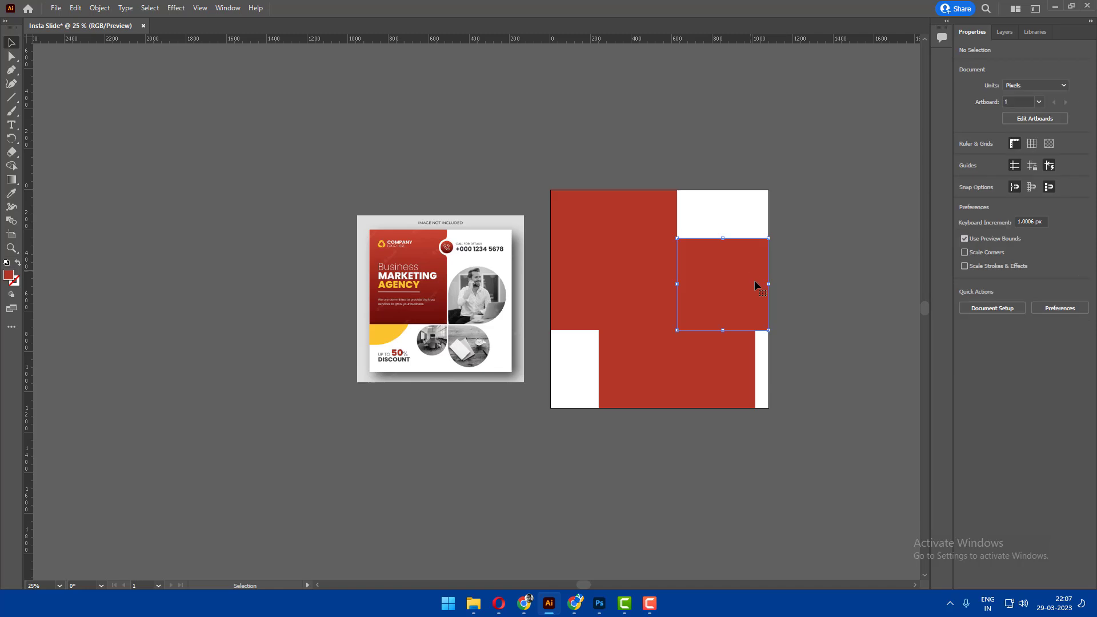
{"action": "scroll", "coordinate": [754, 279], "scroll_direction": "up", "scroll_amount": 1, "text": "alt"}
{"action": "left_click_drag", "start_coordinate": [744, 262], "coordinate": [748, 230]}
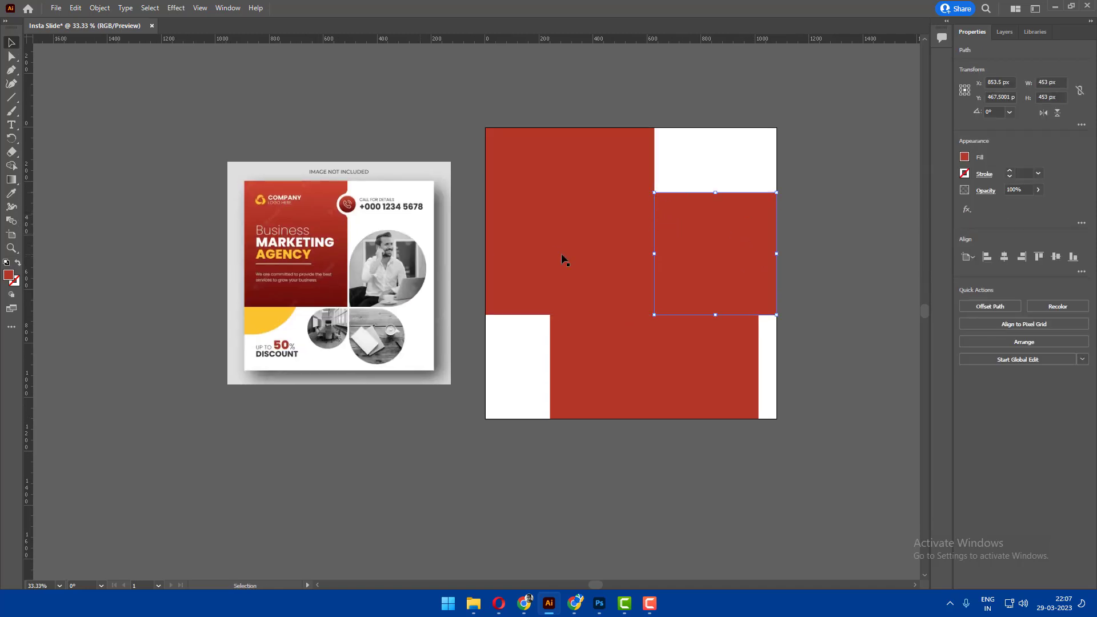
Round two opposite corners of the upper-right square fully into a petal.
{"action": "key", "text": "a"}
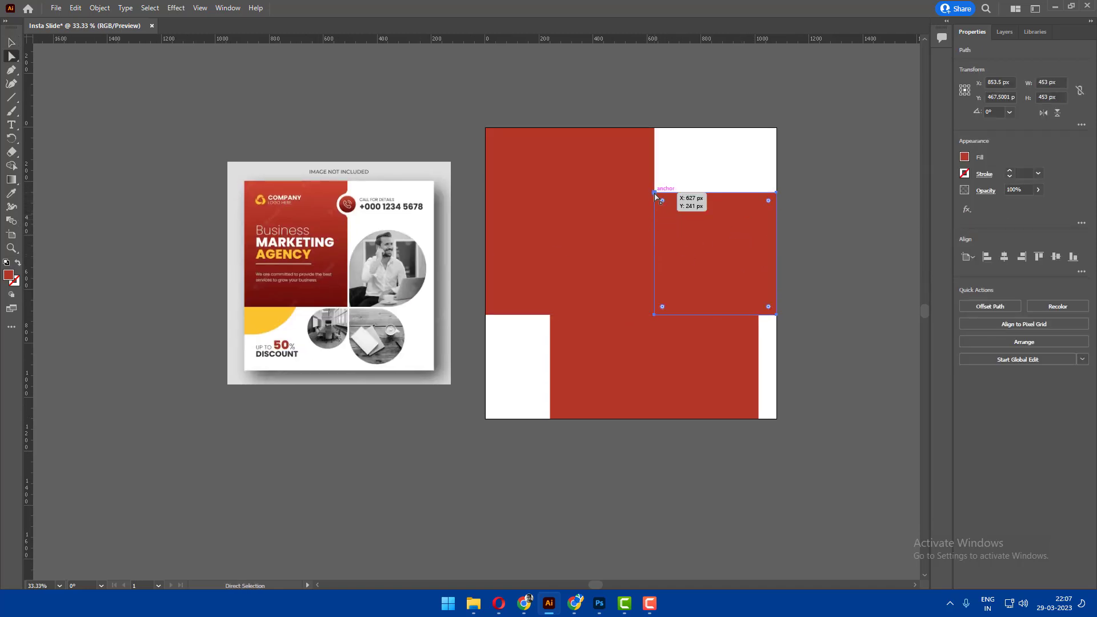
{"action": "left_click", "coordinate": [655, 194]}
{"action": "left_click", "coordinate": [776, 314], "text": "shift"}
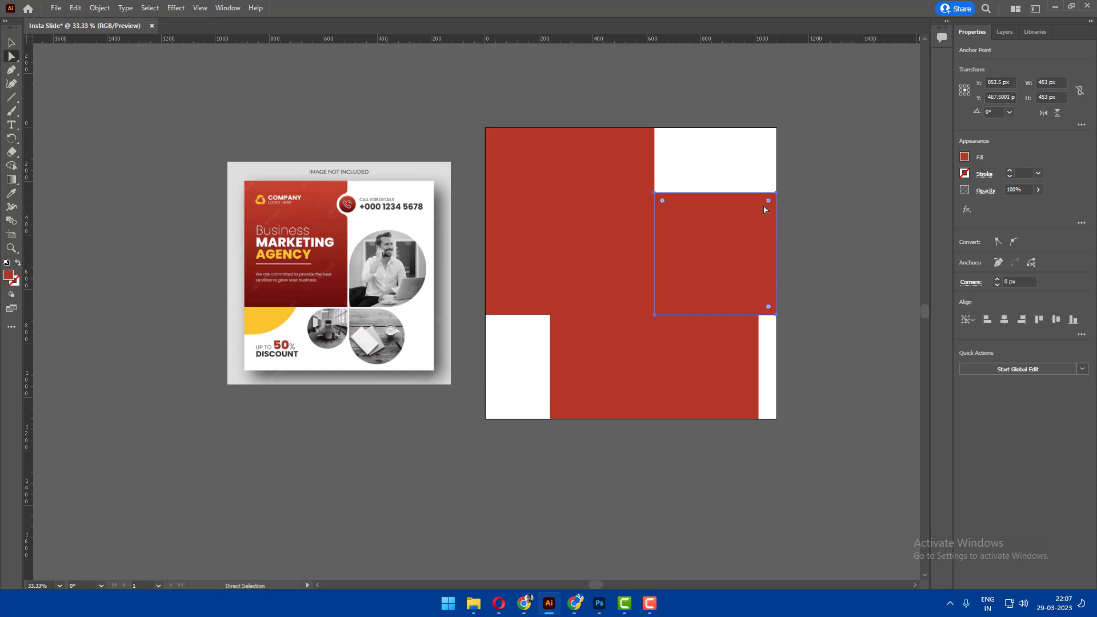
{"action": "left_click_drag", "start_coordinate": [769, 203], "coordinate": [694, 350]}
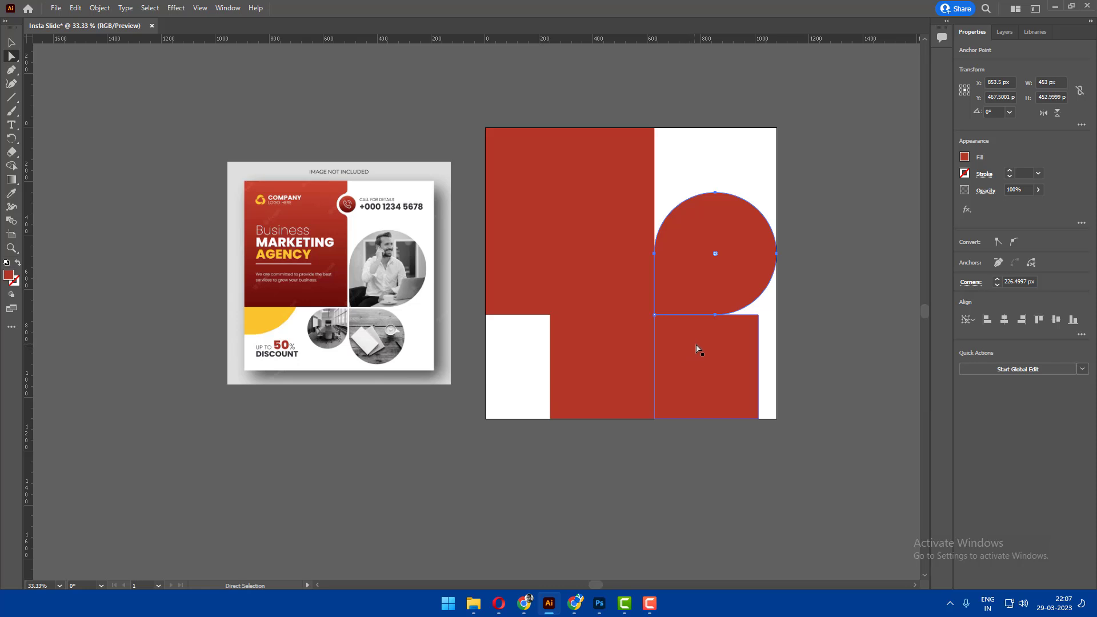
{"action": "left_click", "coordinate": [863, 235]}
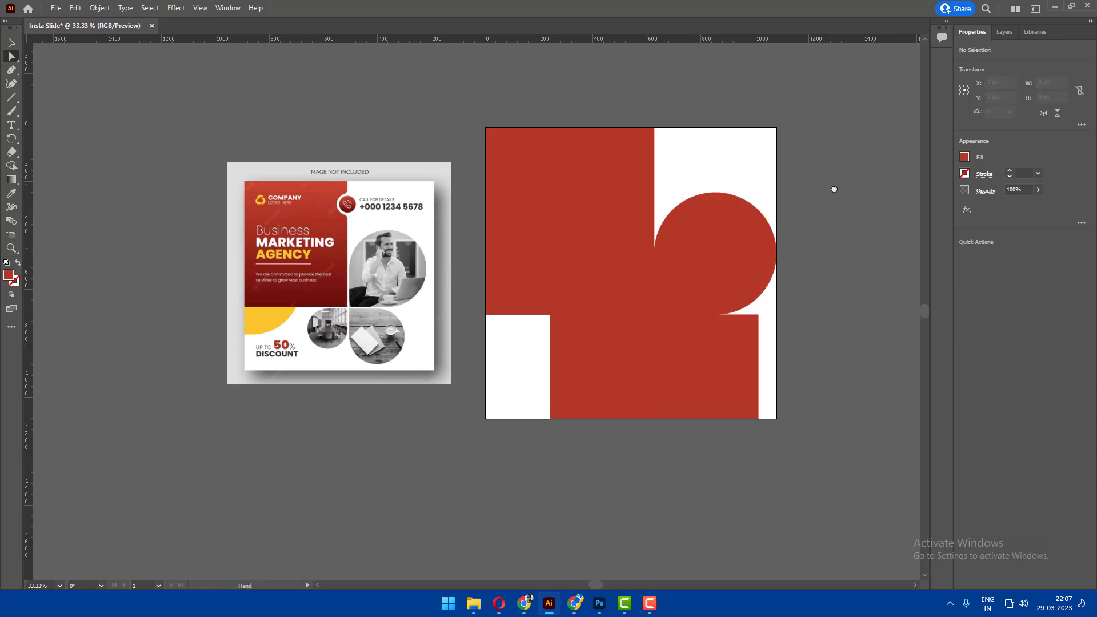
Round the lower-right square's top-right and bottom-left corners into a petal.
{"action": "scroll", "coordinate": [800, 229], "scroll_direction": "down", "scroll_amount": 2}
{"action": "left_click", "coordinate": [713, 315]}
{"action": "left_click", "coordinate": [769, 255]}
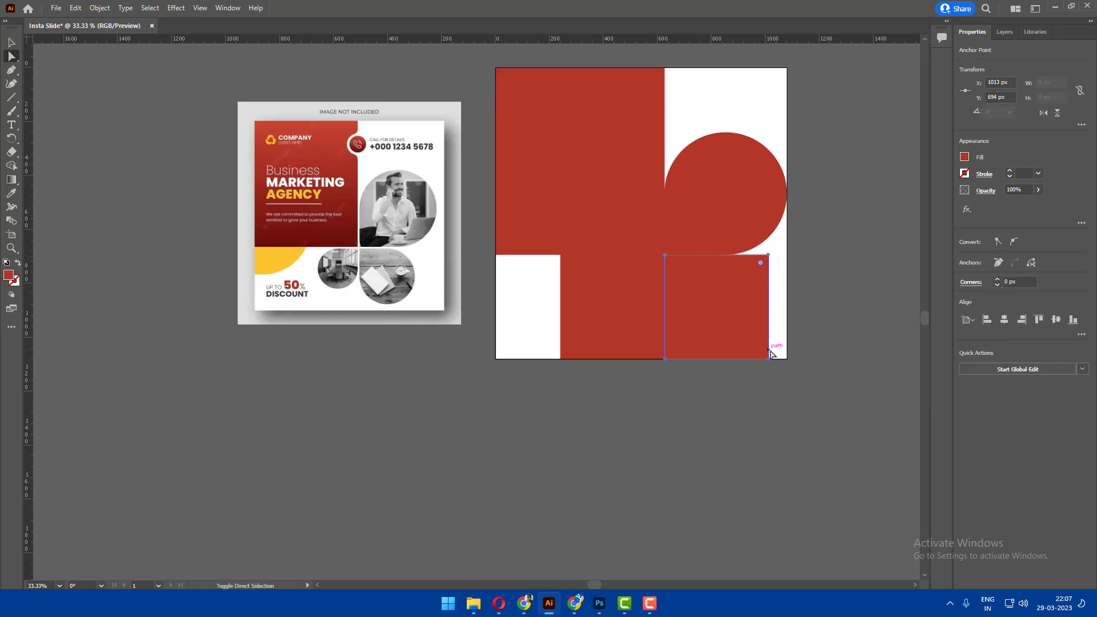
{"action": "left_click", "coordinate": [664, 359], "text": "shift"}
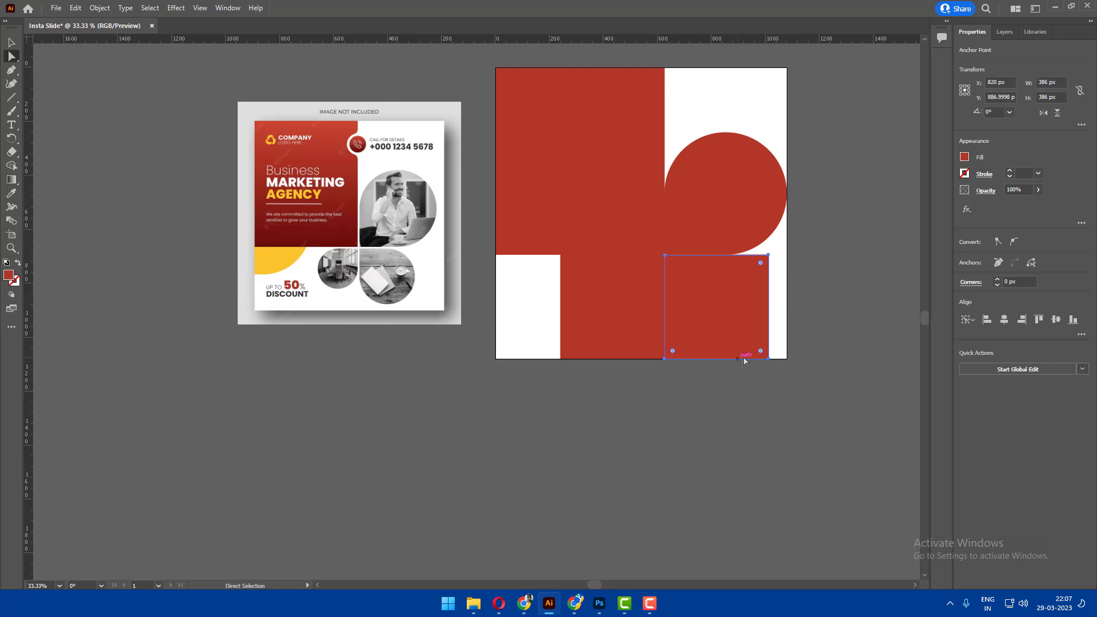
{"action": "left_click_drag", "start_coordinate": [664, 254], "coordinate": [561, 256]}
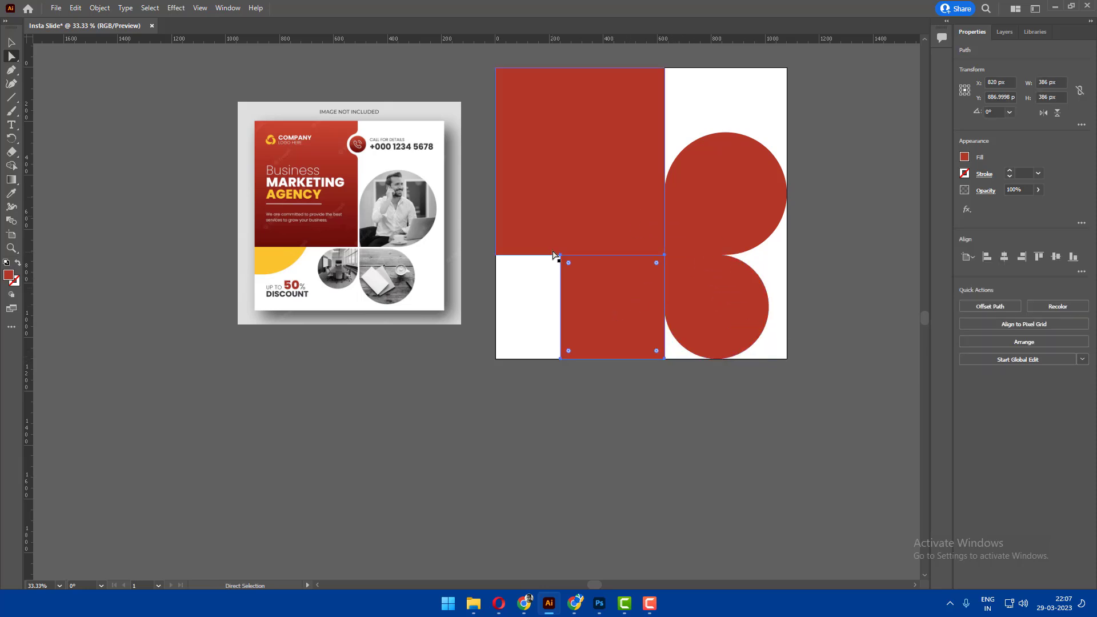
Round the bottom-left square's corners into a petal and nudge it into place.
{"action": "left_click", "coordinate": [560, 257]}
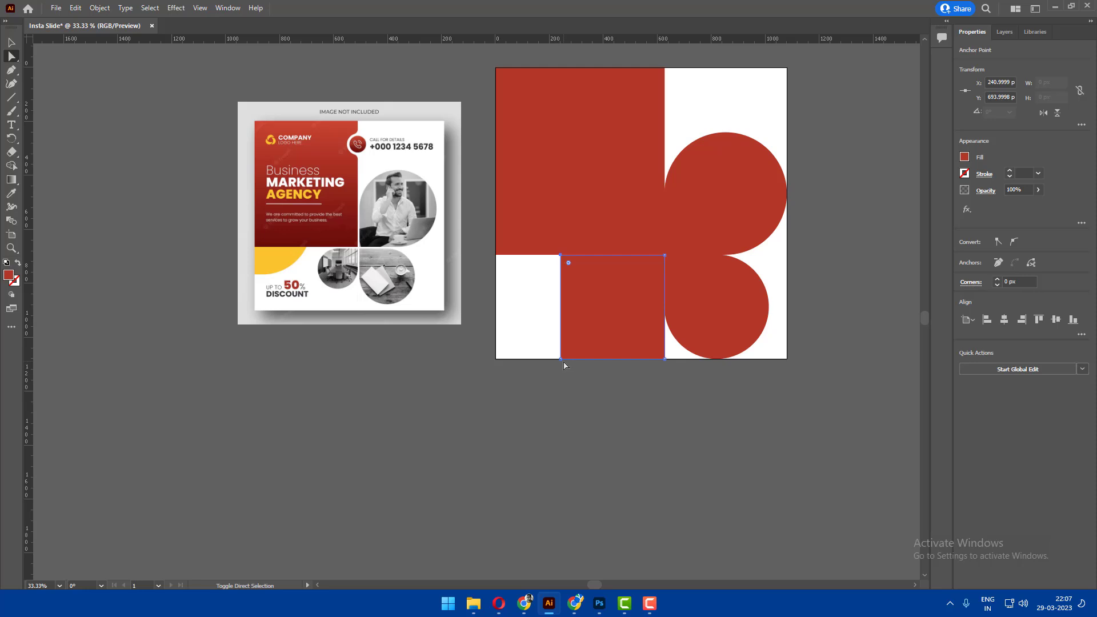
{"action": "left_click", "coordinate": [560, 359], "text": "shift"}
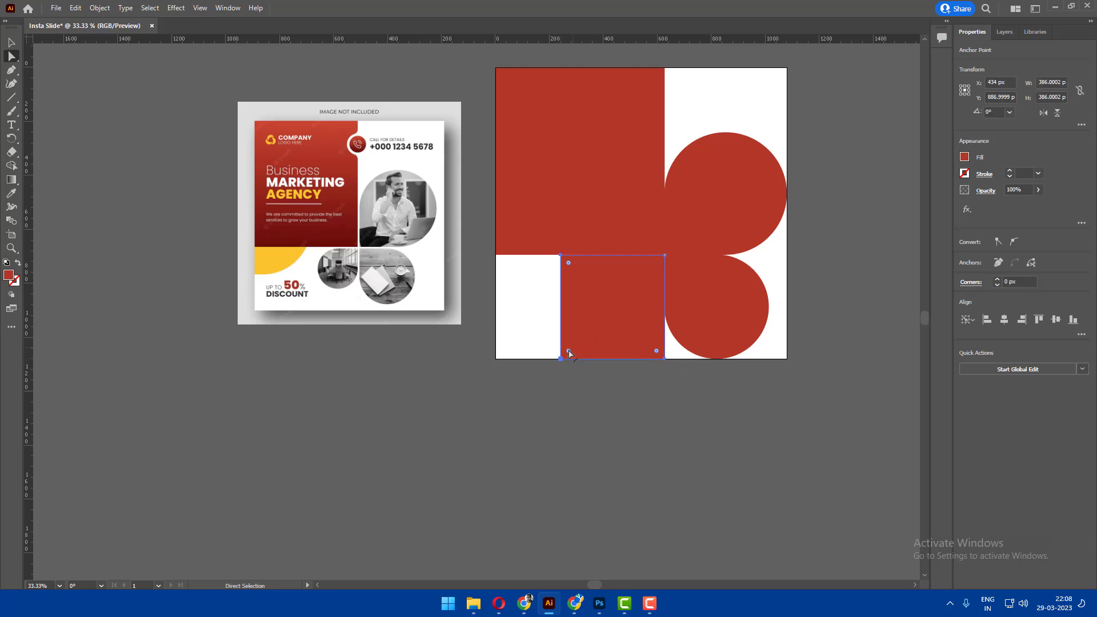
{"action": "left_click_drag", "start_coordinate": [568, 353], "coordinate": [609, 309]}
{"action": "key", "text": "v"}
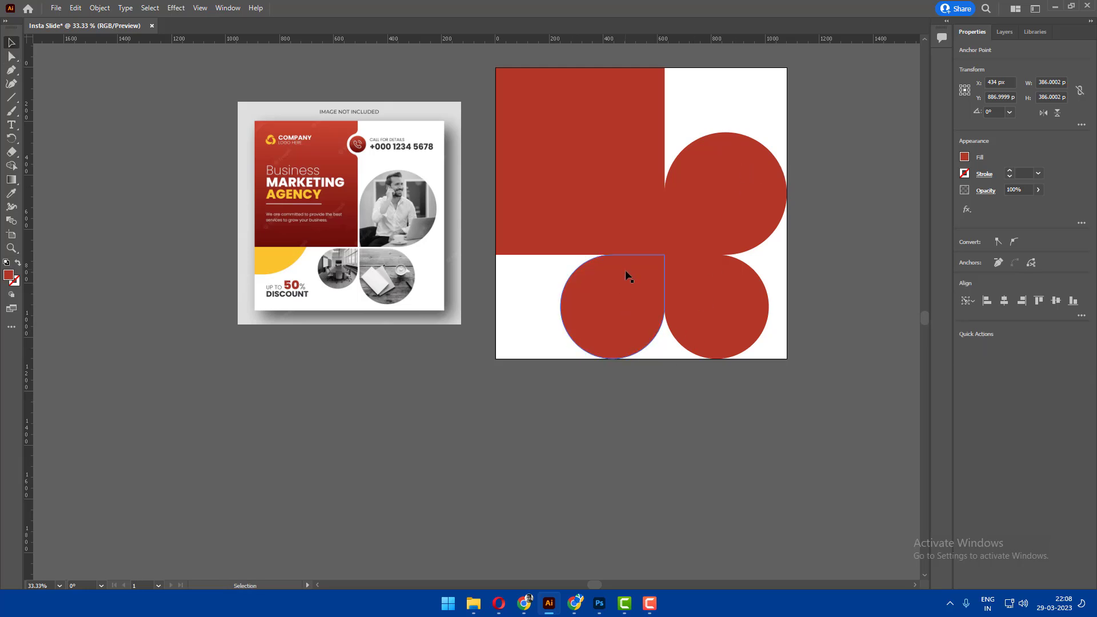
{"action": "left_click", "coordinate": [628, 277]}
{"action": "left_click_drag", "start_coordinate": [664, 256], "coordinate": [658, 262]}
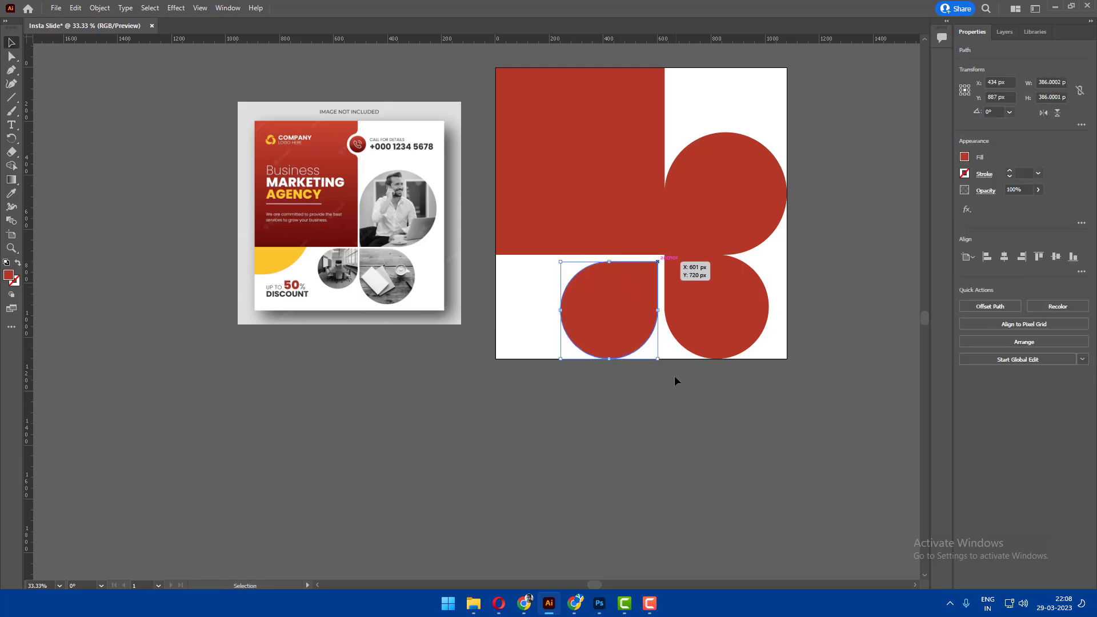
Select all three petal shapes together.
{"action": "left_click", "coordinate": [748, 264]}
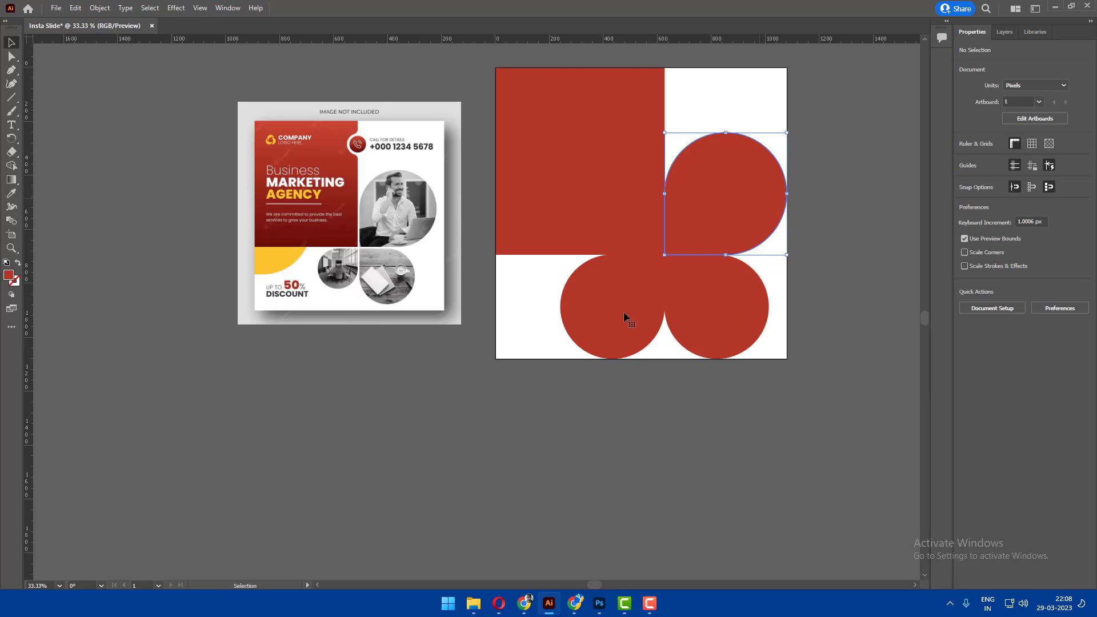
{"action": "left_click_drag", "start_coordinate": [623, 311], "coordinate": [727, 311]}
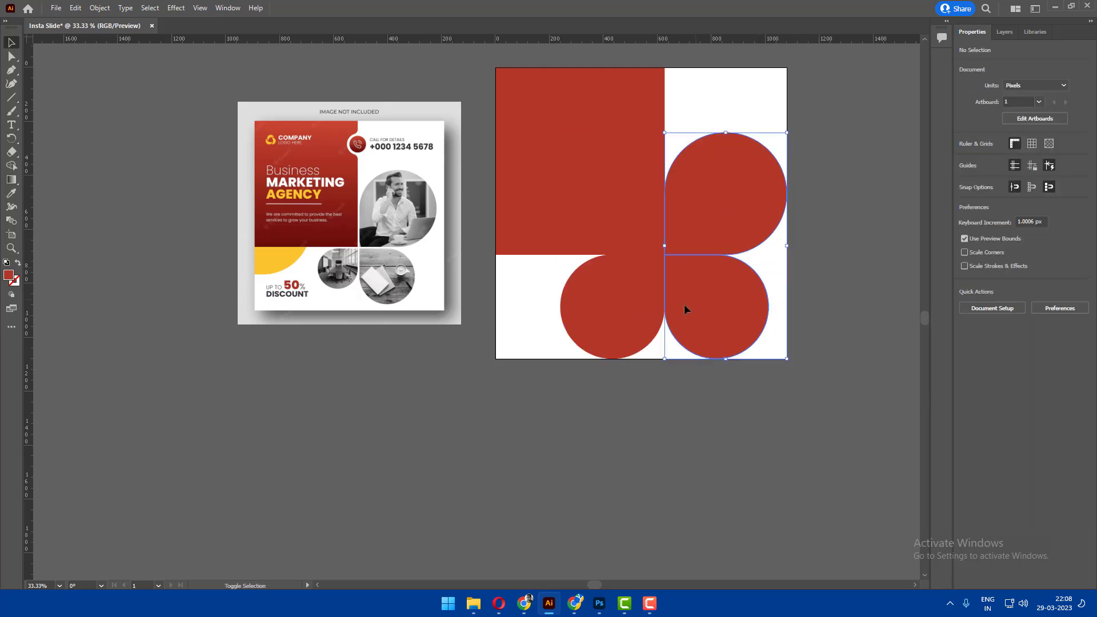
{"action": "left_click", "coordinate": [636, 316], "text": "shift"}
Apply an Offset Path effect of -9 px to the three selected petals.
{"action": "left_click", "coordinate": [149, 8]}
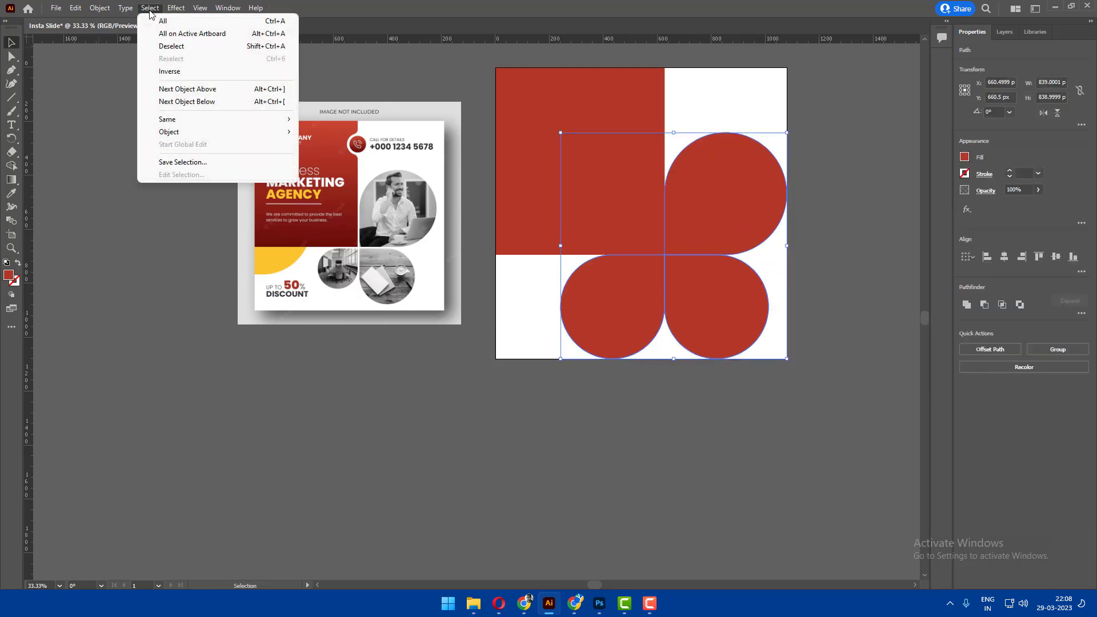
{"action": "mouse_move", "coordinate": [190, 110]}
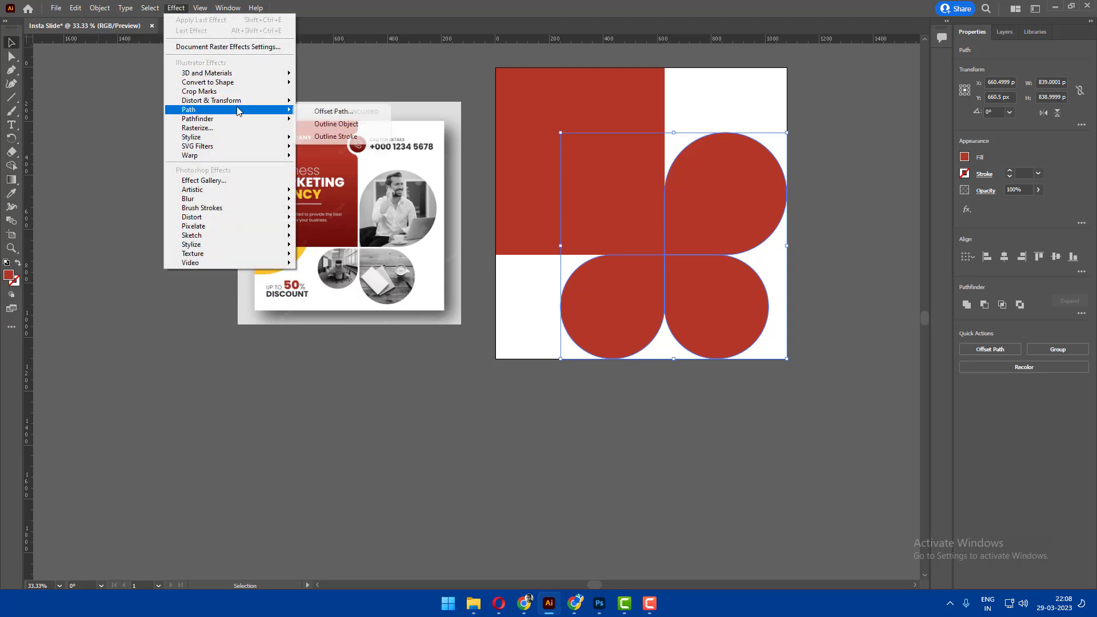
{"action": "left_click", "coordinate": [348, 112]}
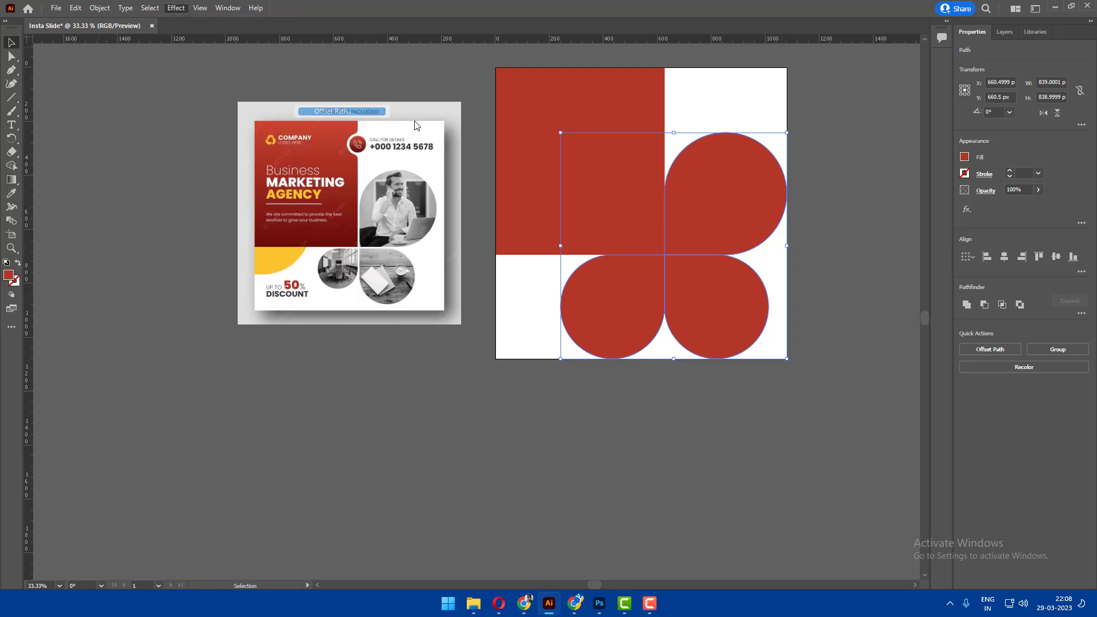
{"action": "key", "text": "Down"}
{"action": "key", "text": "Down"}
{"action": "key", "text": "Down"}
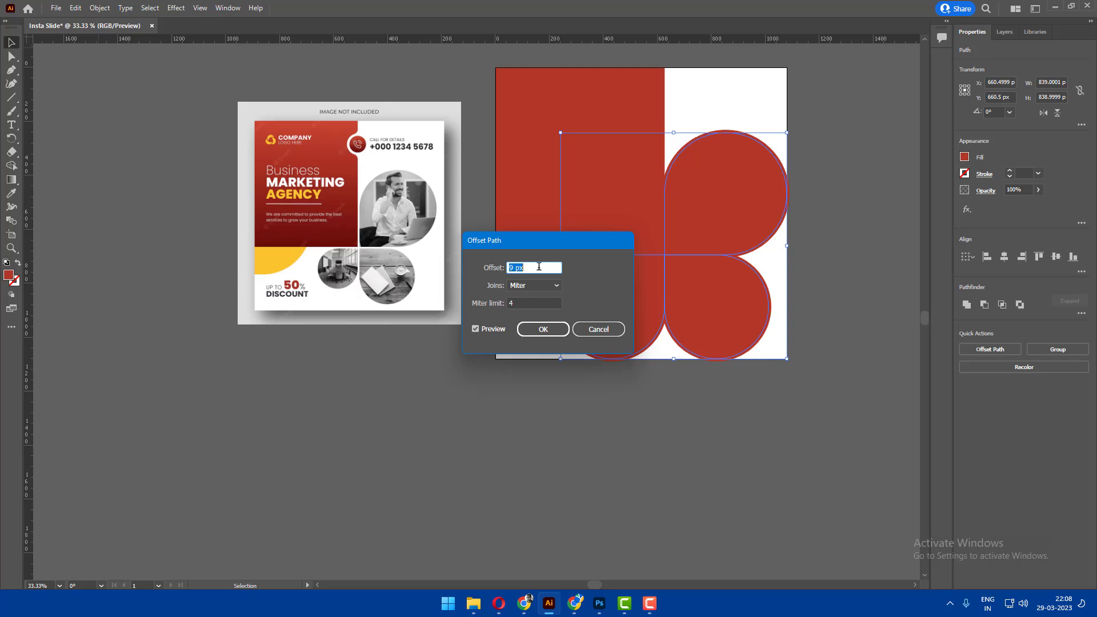
{"action": "key", "text": "Down"}
{"action": "key", "text": "Down"}
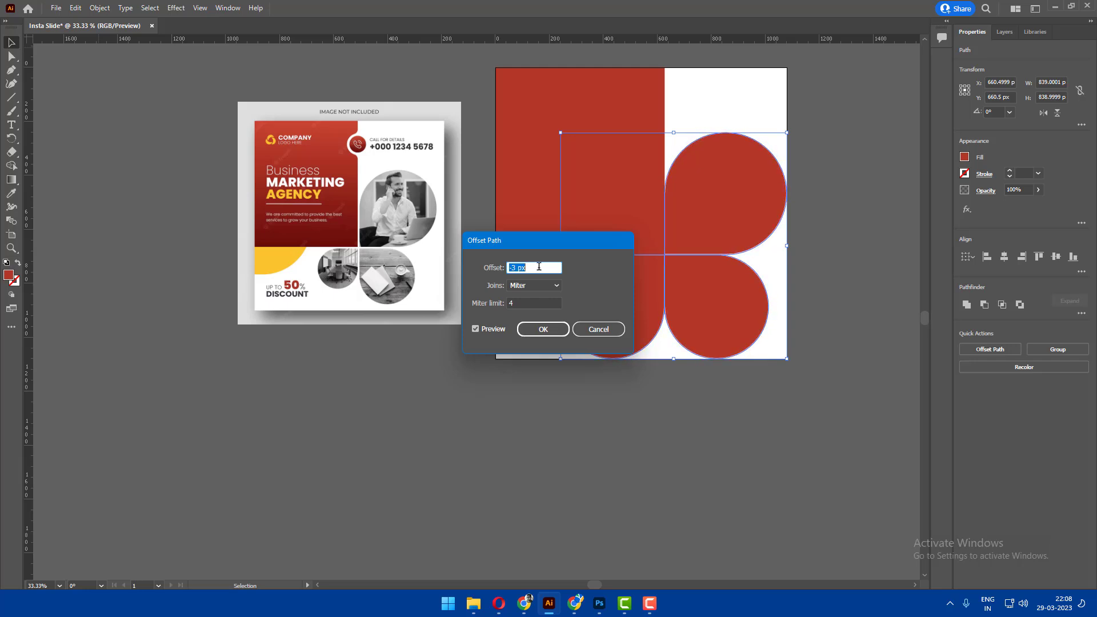
{"action": "key", "text": "Down"}
{"action": "key", "text": "Down"}
{"action": "key", "text": "Down"}
{"action": "key", "text": "Down"}
{"action": "key", "text": "Down"}
{"action": "key", "text": "Down"}
{"action": "key", "text": "Down"}
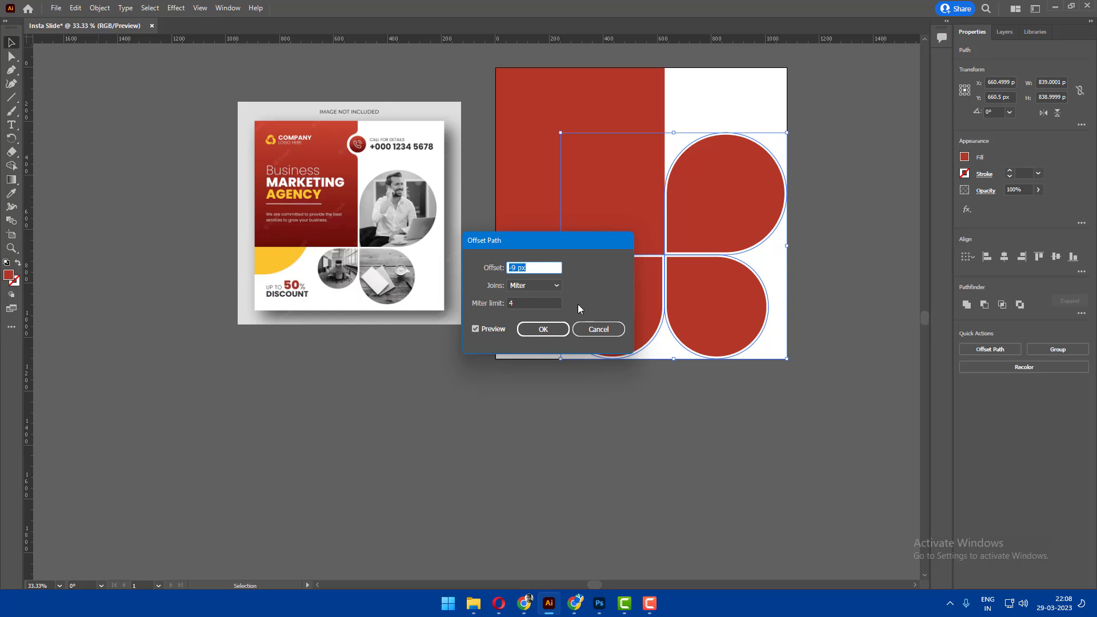
{"action": "left_click", "coordinate": [540, 333]}
{"action": "left_click", "coordinate": [835, 326]}
{"action": "scroll", "coordinate": [837, 326], "scroll_direction": "up", "scroll_amount": 1}
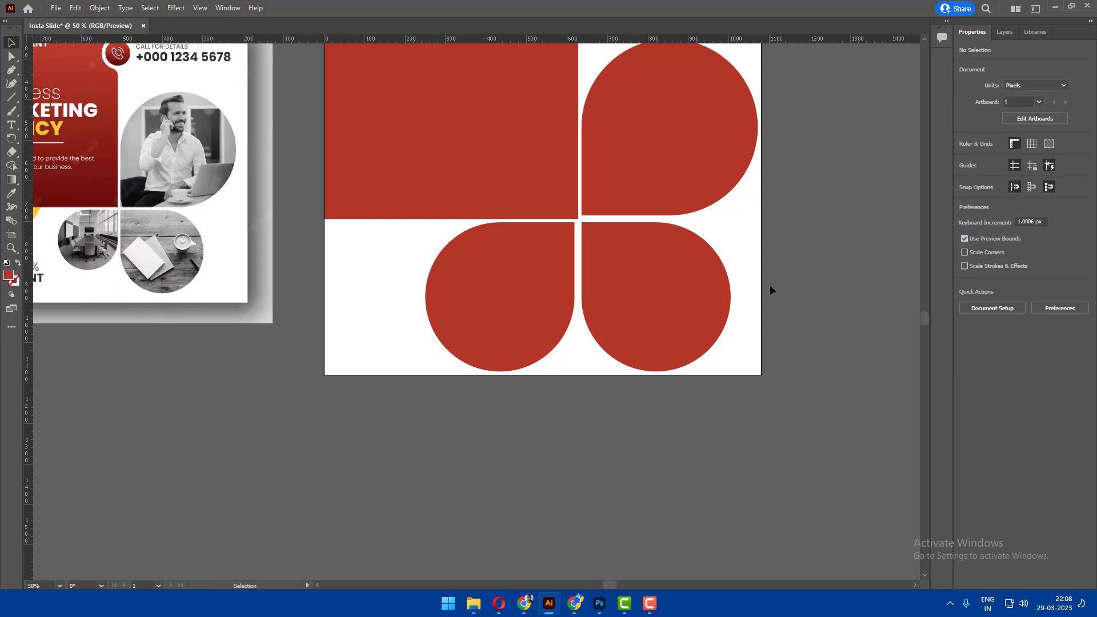
Shrink the top-left red rectangle from its corner to leave a matching gap.
{"action": "left_click", "coordinate": [660, 268]}
{"action": "left_click", "coordinate": [531, 188]}
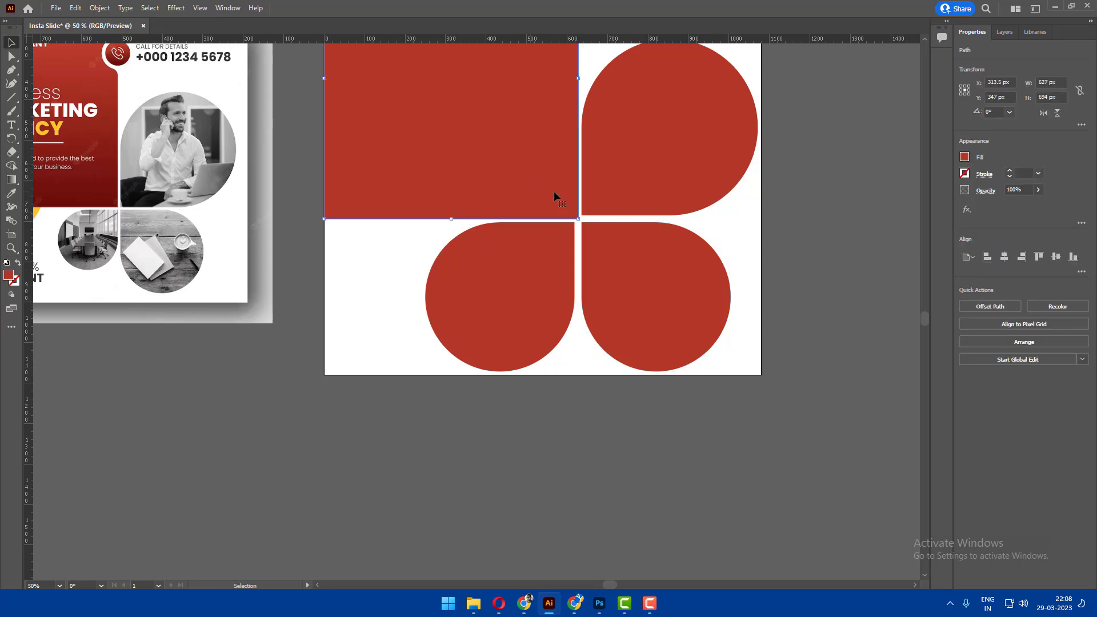
{"action": "scroll", "coordinate": [581, 219], "scroll_direction": "up", "scroll_amount": 1}
{"action": "scroll", "coordinate": [581, 220], "scroll_direction": "up", "scroll_amount": 2}
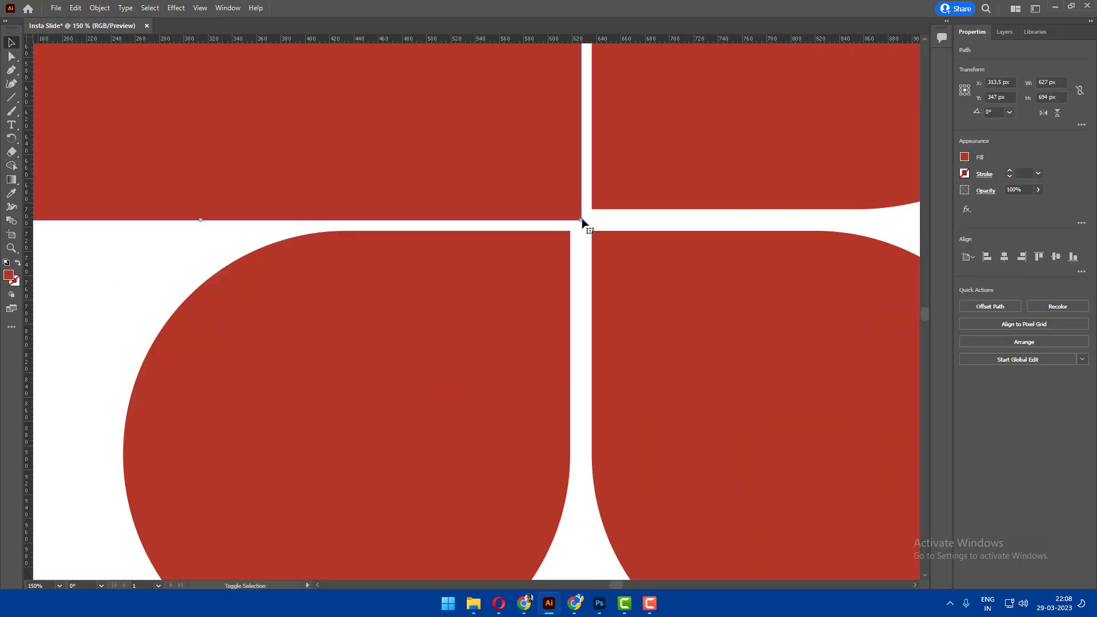
{"action": "left_click_drag", "start_coordinate": [581, 219], "coordinate": [572, 209]}
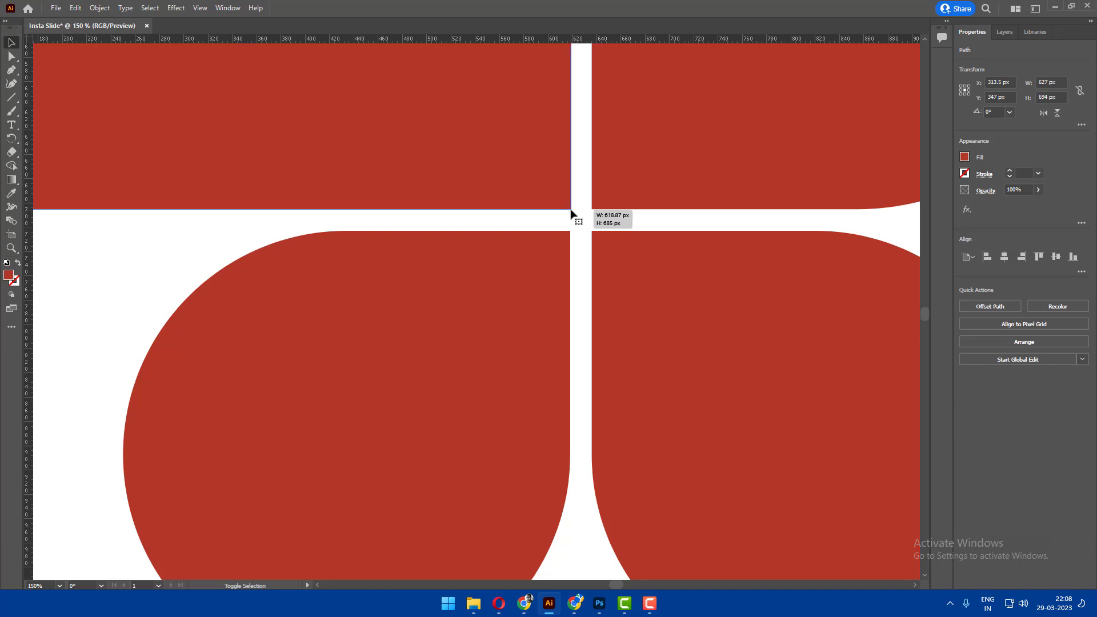
{"action": "scroll", "coordinate": [612, 170], "scroll_direction": "down", "scroll_amount": 3}
Expand Appearance on the three petals to make the offset outlines permanent.
{"action": "left_click", "coordinate": [712, 264]}
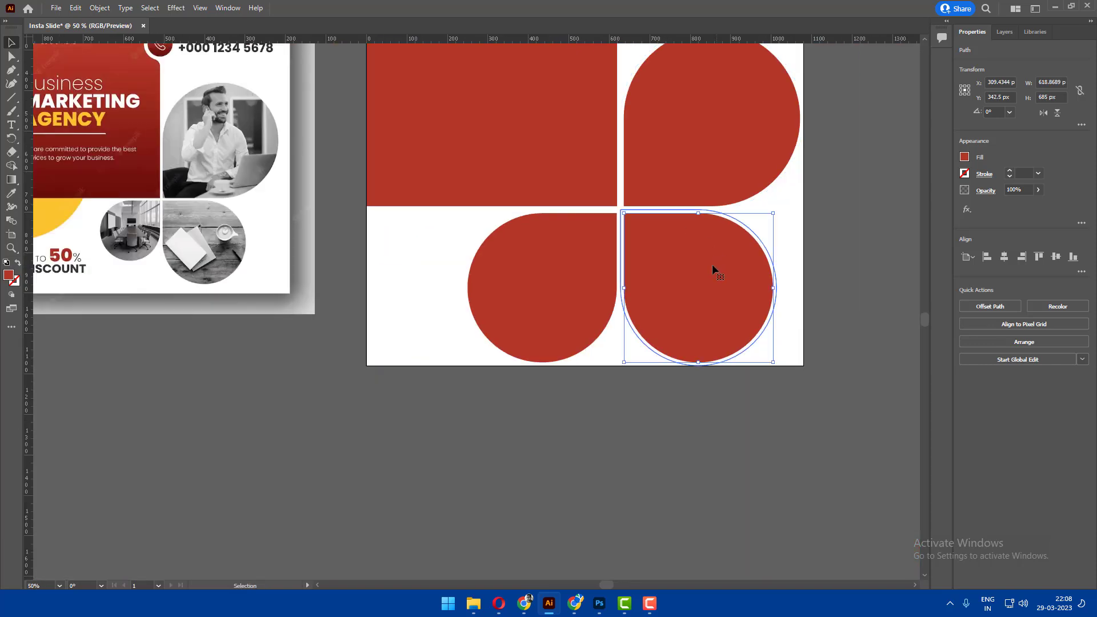
{"action": "left_click", "coordinate": [532, 282], "text": "shift"}
{"action": "left_click", "coordinate": [687, 193], "text": "shift"}
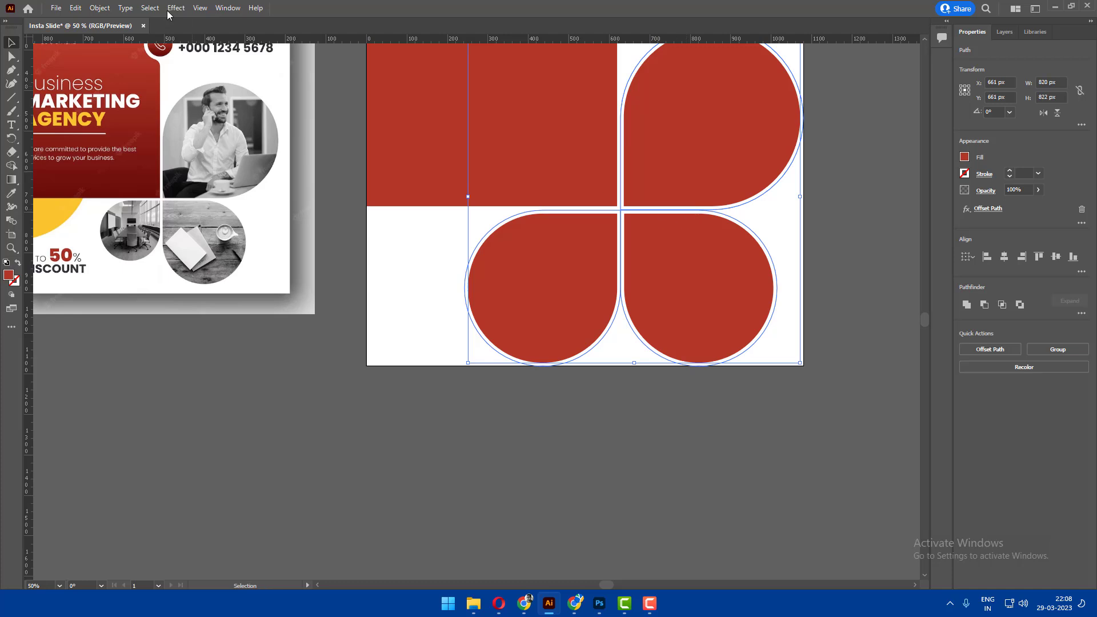
{"action": "left_click", "coordinate": [95, 11]}
{"action": "left_click", "coordinate": [123, 160]}
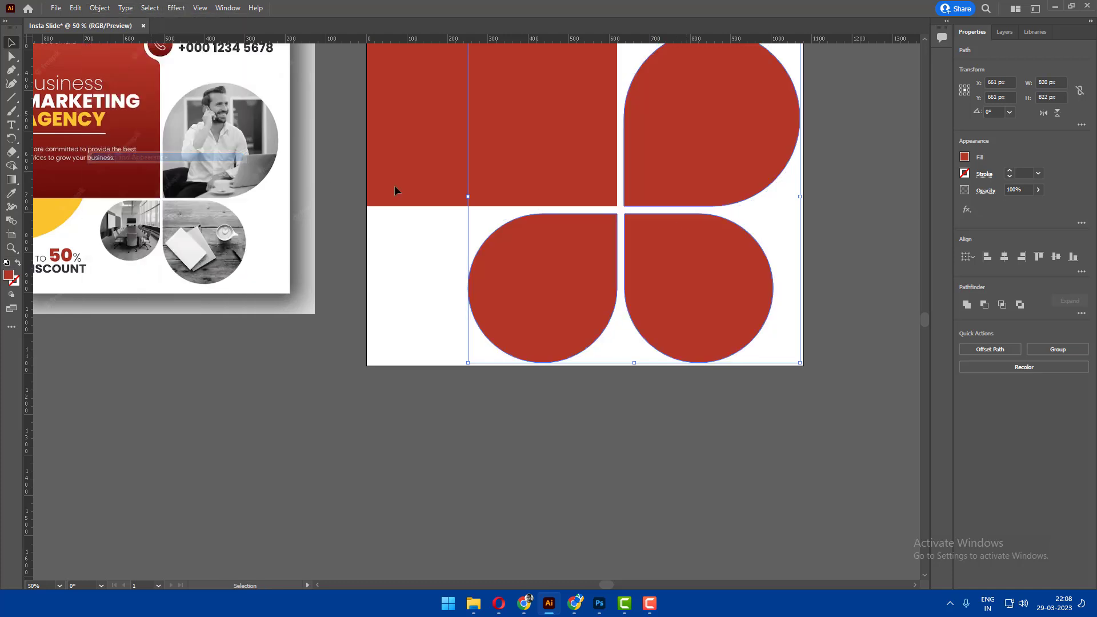
{"action": "left_click", "coordinate": [887, 232]}
{"action": "left_click", "coordinate": [739, 128]}
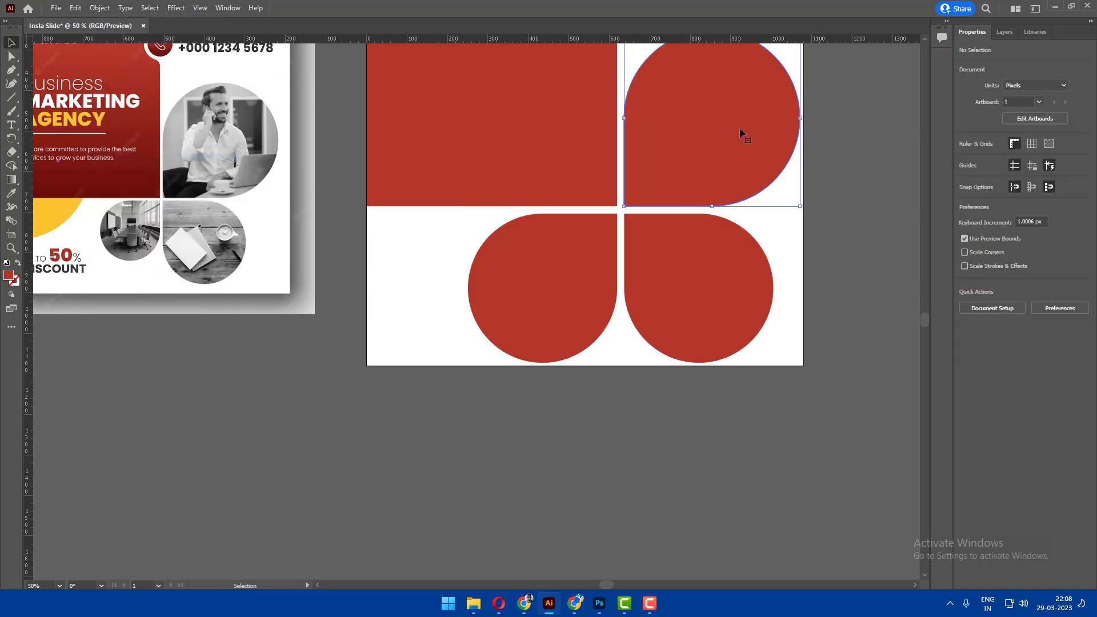
{"action": "scroll", "coordinate": [755, 116], "scroll_direction": "down", "scroll_amount": 1}
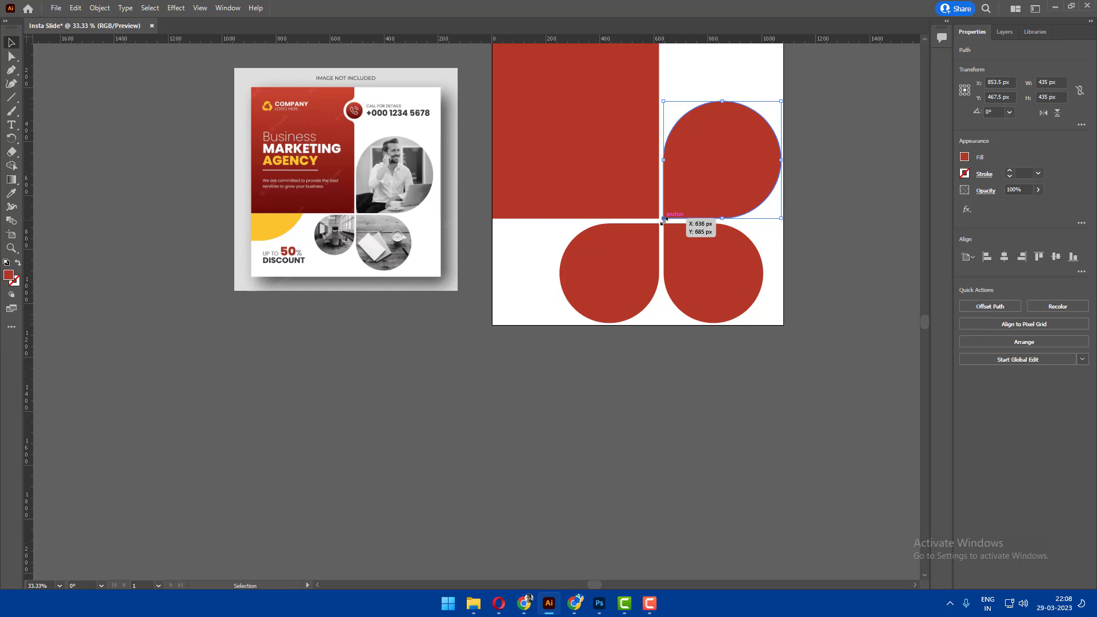
Anchor scaling at bottom-left, shrink the bottom-right petal and make the top-right petal 405 px.
{"action": "left_click", "coordinate": [961, 94]}
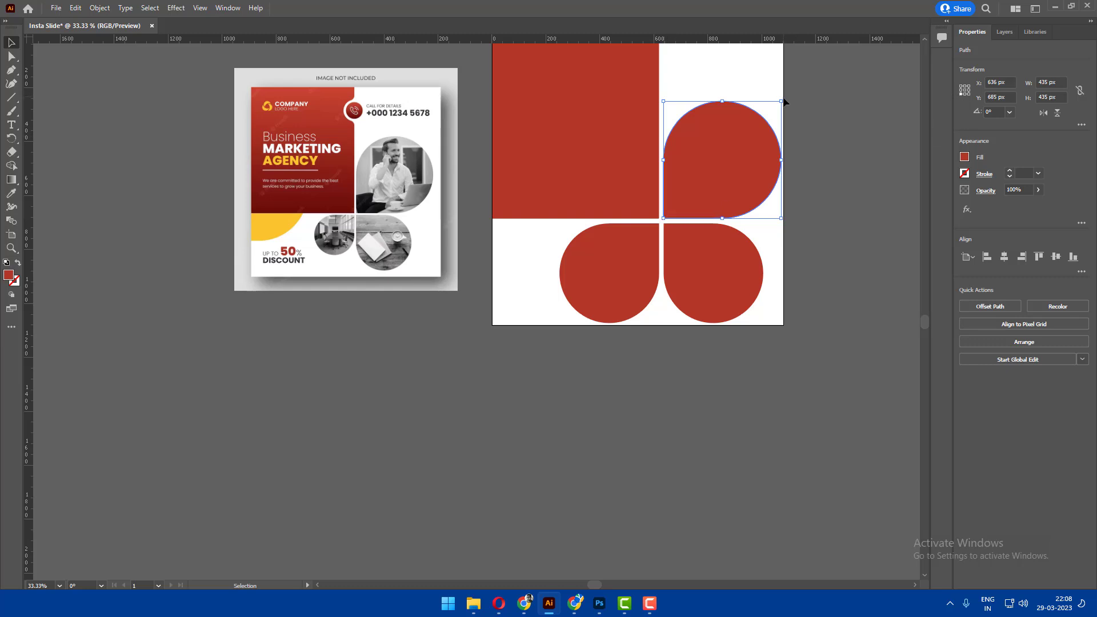
{"action": "left_click_drag", "start_coordinate": [782, 102], "coordinate": [772, 115]}
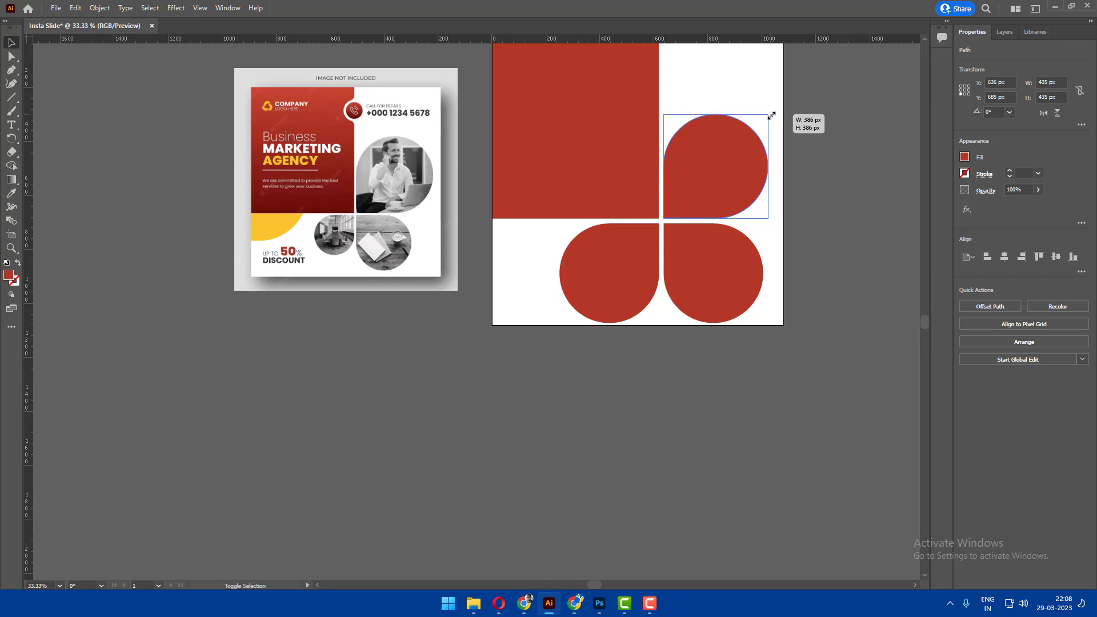
{"action": "left_click_drag", "start_coordinate": [771, 115], "coordinate": [762, 120]}
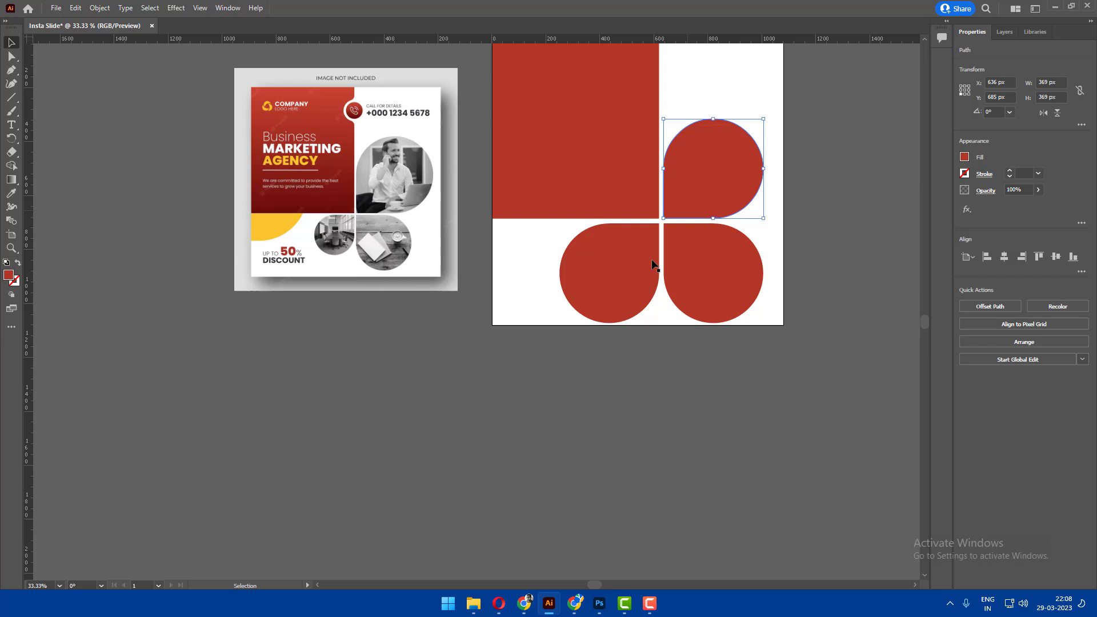
{"action": "left_click", "coordinate": [689, 280]}
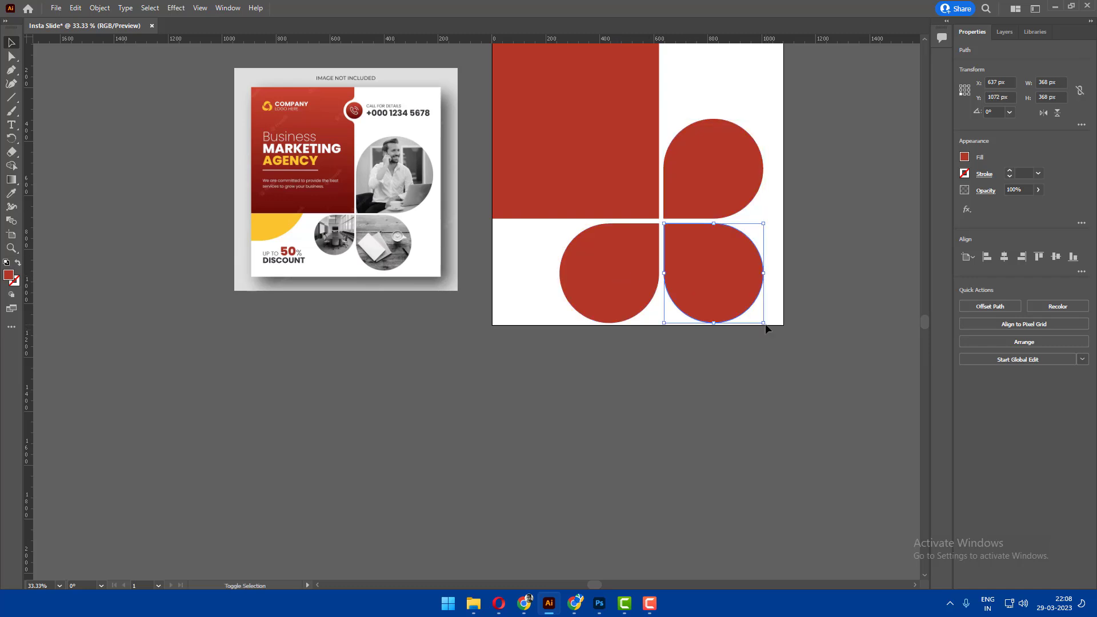
{"action": "left_click_drag", "start_coordinate": [768, 331], "coordinate": [748, 308]}
{"action": "left_click", "coordinate": [746, 133]}
{"action": "left_click_drag", "start_coordinate": [763, 118], "coordinate": [773, 109]}
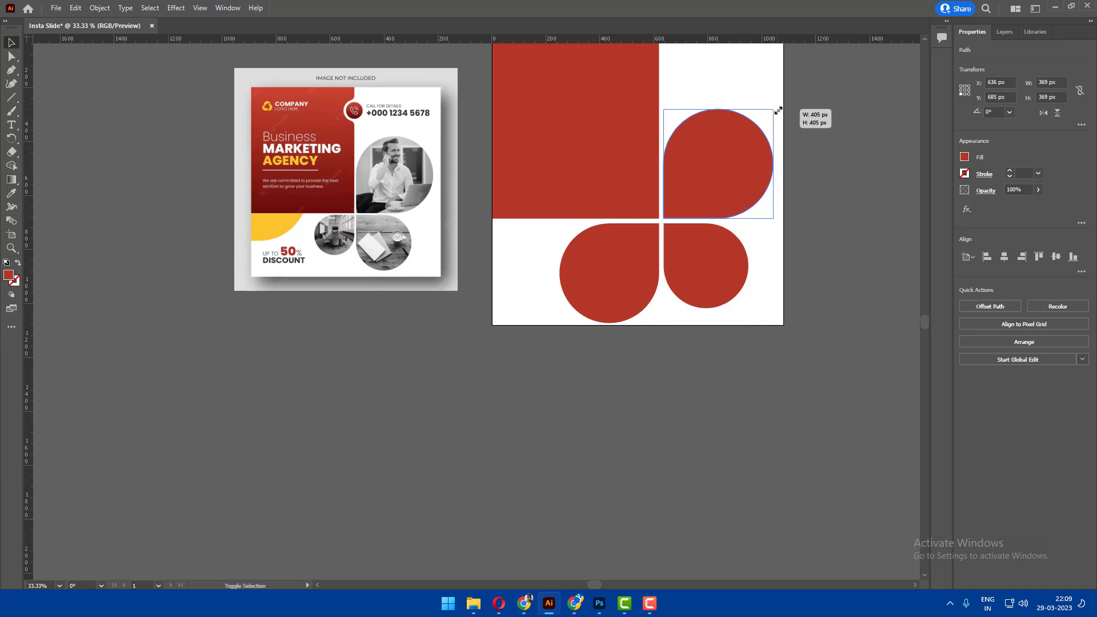
Shrink the bottom-left petal to 229 px, the smallest of the three.
{"action": "left_click", "coordinate": [619, 279]}
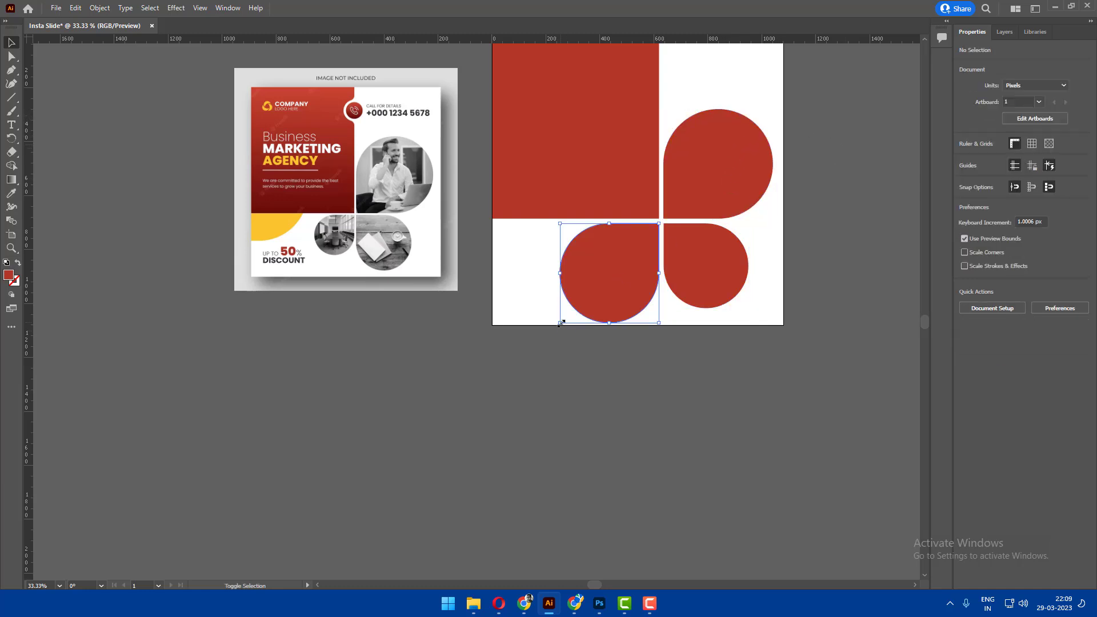
{"action": "left_click_drag", "start_coordinate": [561, 323], "coordinate": [602, 293]}
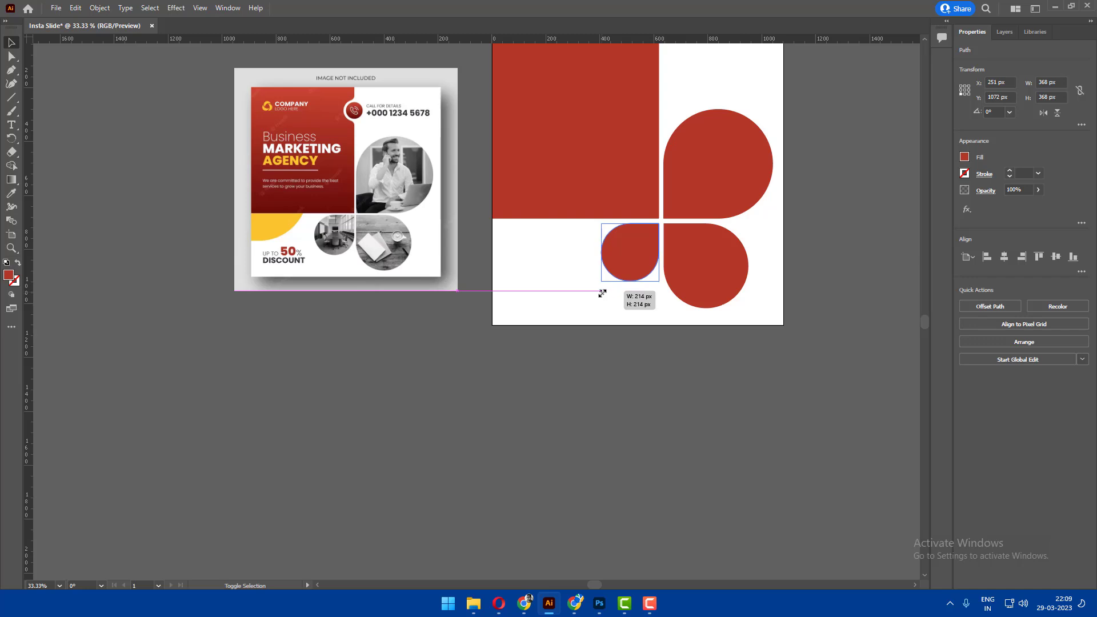
{"action": "left_click_drag", "start_coordinate": [603, 293], "coordinate": [598, 298]}
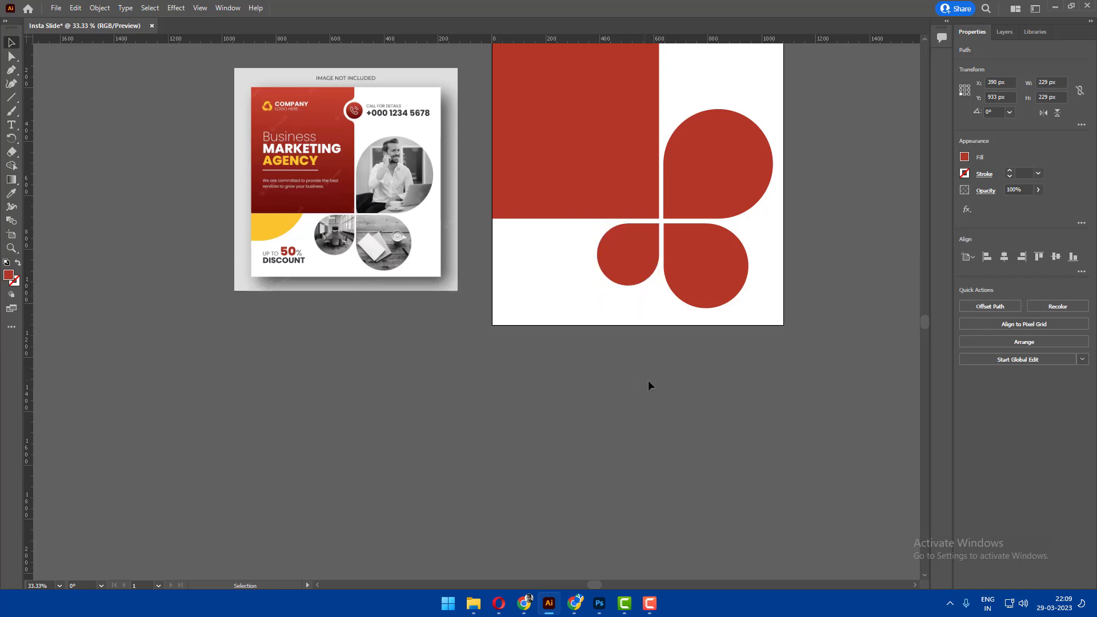
{"action": "left_click", "coordinate": [728, 307]}
{"action": "scroll", "coordinate": [739, 286], "scroll_direction": "down", "scroll_amount": 1}
{"action": "scroll", "coordinate": [772, 218], "scroll_direction": "up", "scroll_amount": 1}
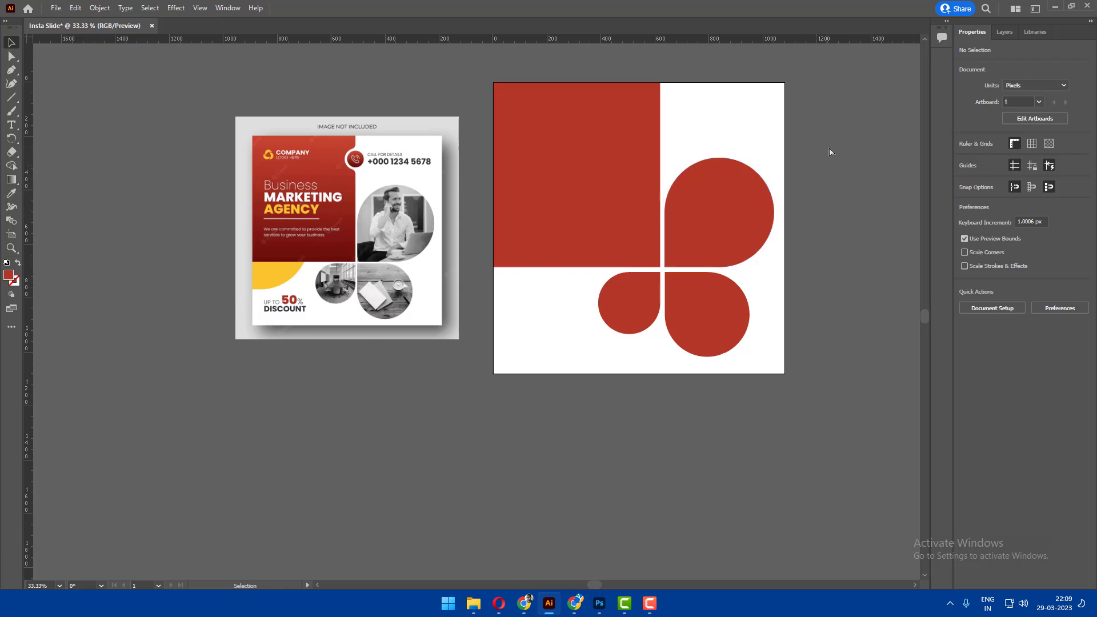
Show the reference design beside the artboard and pick the Ellipse tool.
{"action": "scroll", "coordinate": [667, 250], "scroll_direction": "up", "scroll_amount": 1}
{"action": "left_click_drag", "start_coordinate": [585, 244], "coordinate": [693, 245]}
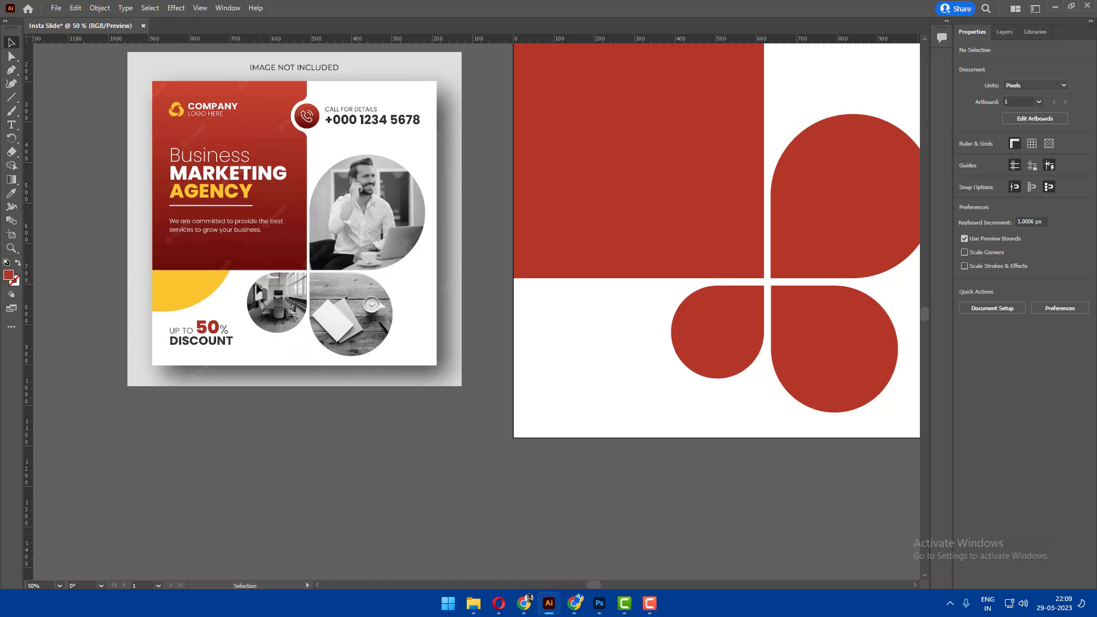
{"action": "left_click_drag", "start_coordinate": [613, 208], "coordinate": [624, 218]}
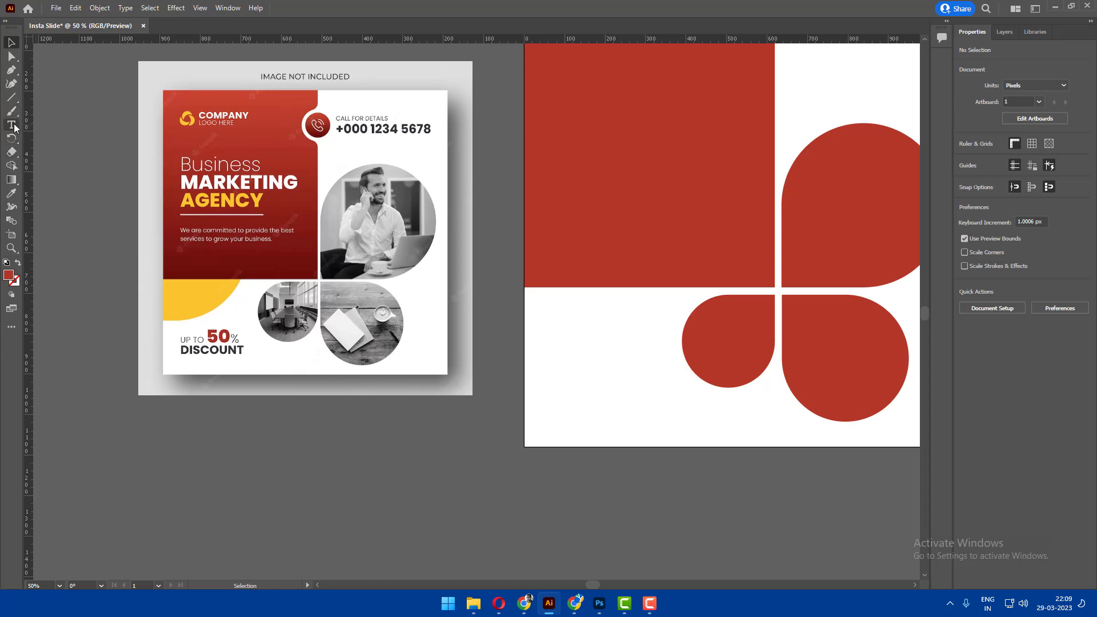
{"action": "right_click", "coordinate": [11, 98]}
{"action": "left_click", "coordinate": [62, 110]}
Draw a large circle and fill it with the reference design's yellow using the Eyedropper.
{"action": "left_click_drag", "start_coordinate": [464, 201], "coordinate": [666, 395]}
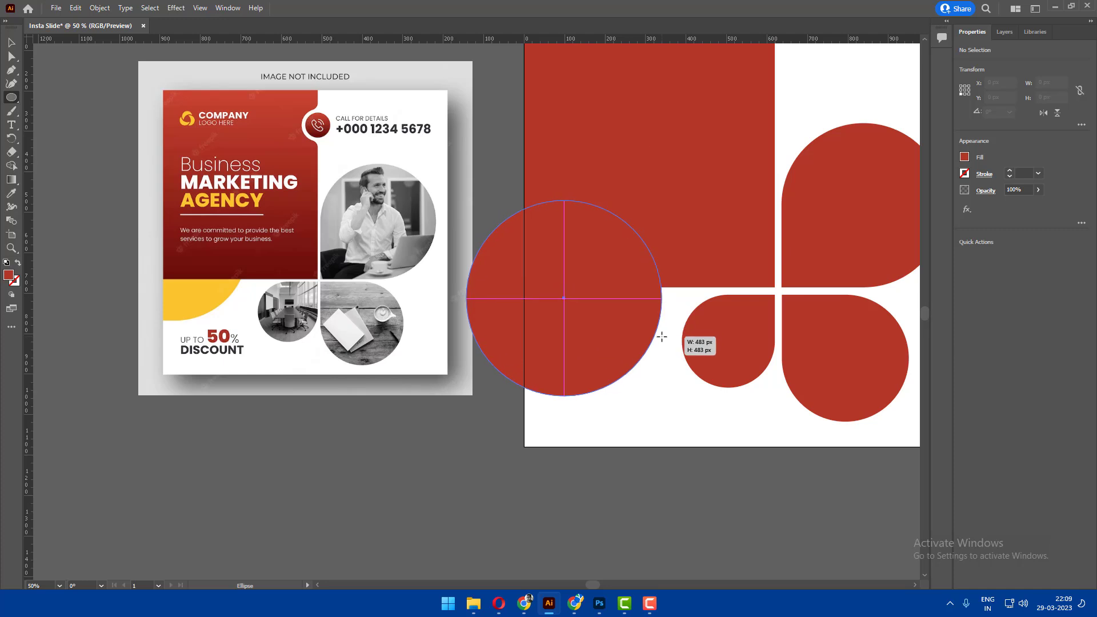
{"action": "key", "text": "v"}
{"action": "left_click_drag", "start_coordinate": [630, 337], "coordinate": [606, 279]}
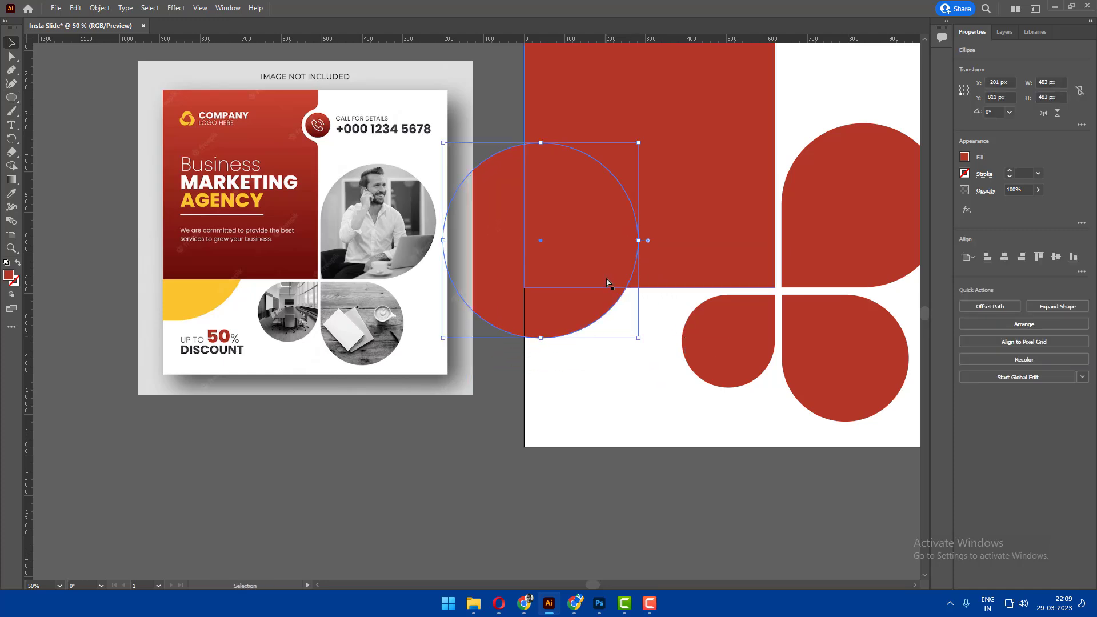
{"action": "key", "text": "i"}
{"action": "left_click", "coordinate": [191, 292]}
{"action": "key", "text": "v"}
Position the 483 px yellow circle straddling the red panel's lower-left edge.
{"action": "left_click", "coordinate": [509, 390]}
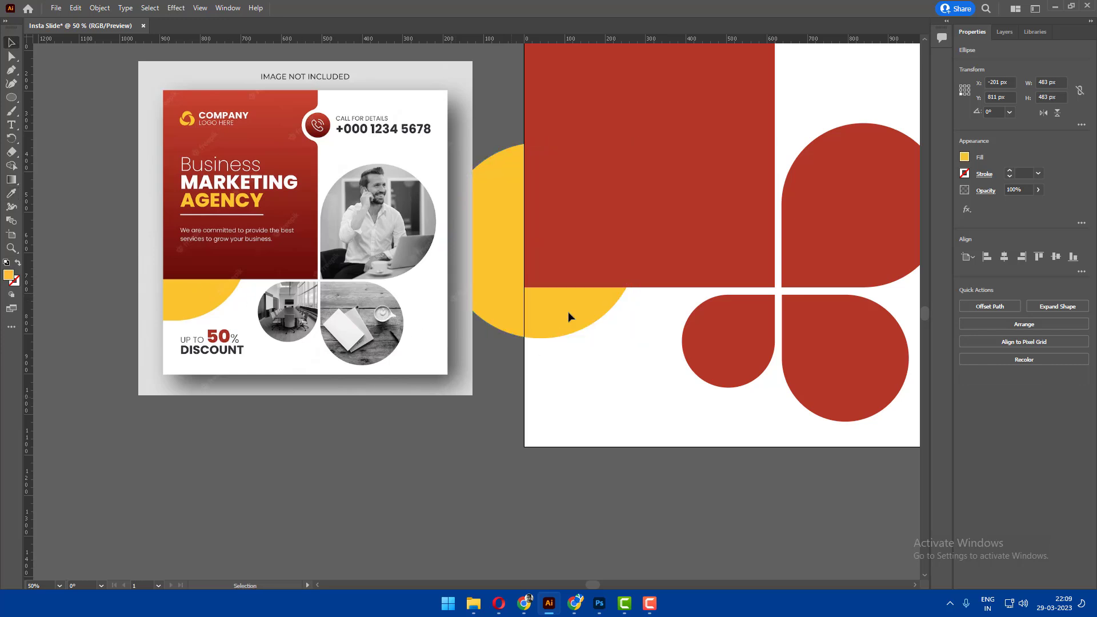
{"action": "scroll", "coordinate": [574, 309], "scroll_direction": "down", "scroll_amount": 1, "text": "alt"}
{"action": "left_click_drag", "start_coordinate": [579, 323], "coordinate": [567, 333]}
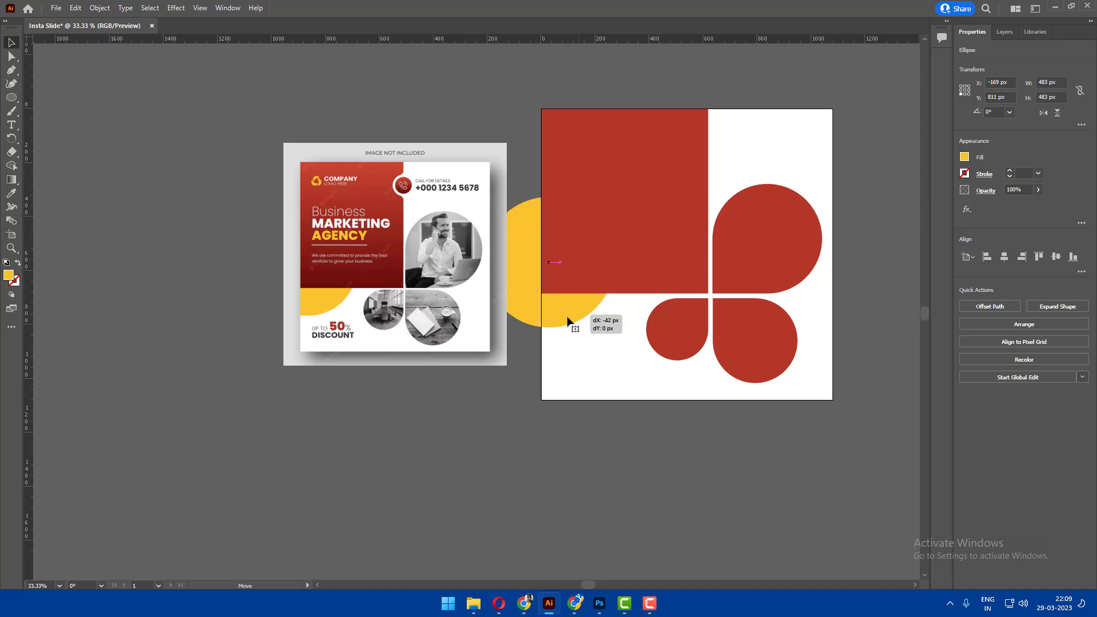
{"action": "left_click_drag", "start_coordinate": [568, 332], "coordinate": [574, 321]}
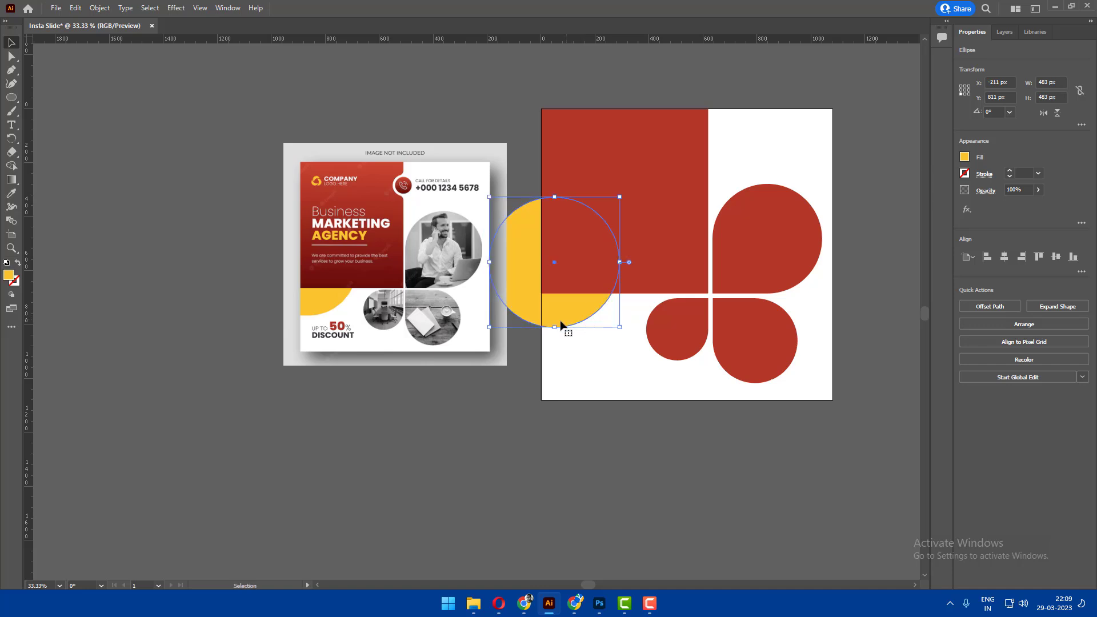
{"action": "left_click", "coordinate": [614, 362]}
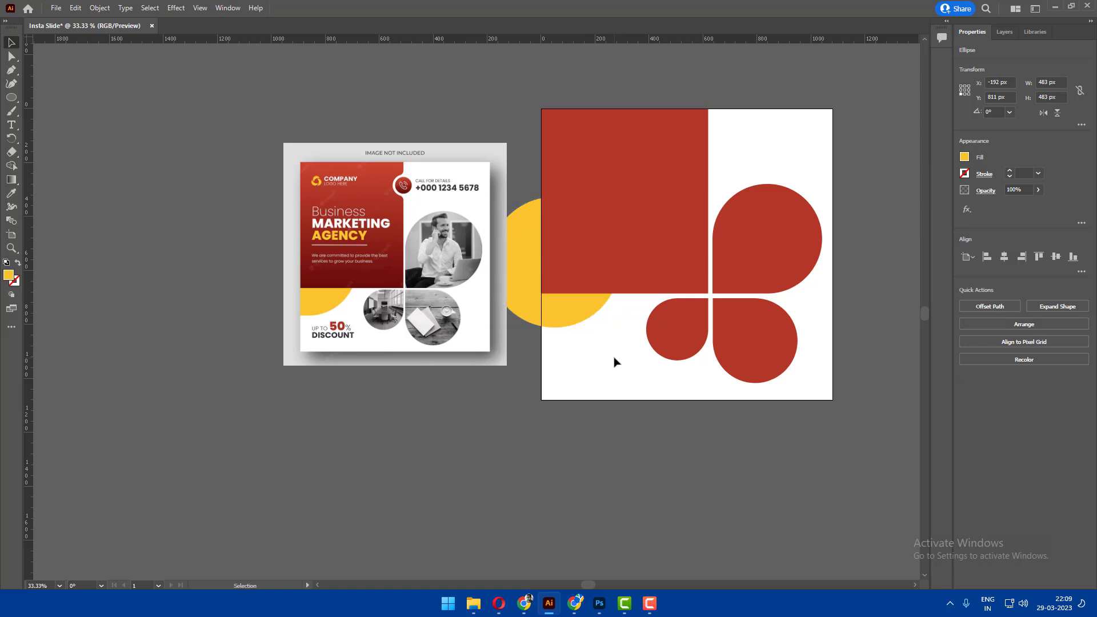
{"action": "left_click", "coordinate": [568, 316]}
{"action": "left_click_drag", "start_coordinate": [573, 320], "coordinate": [577, 323]}
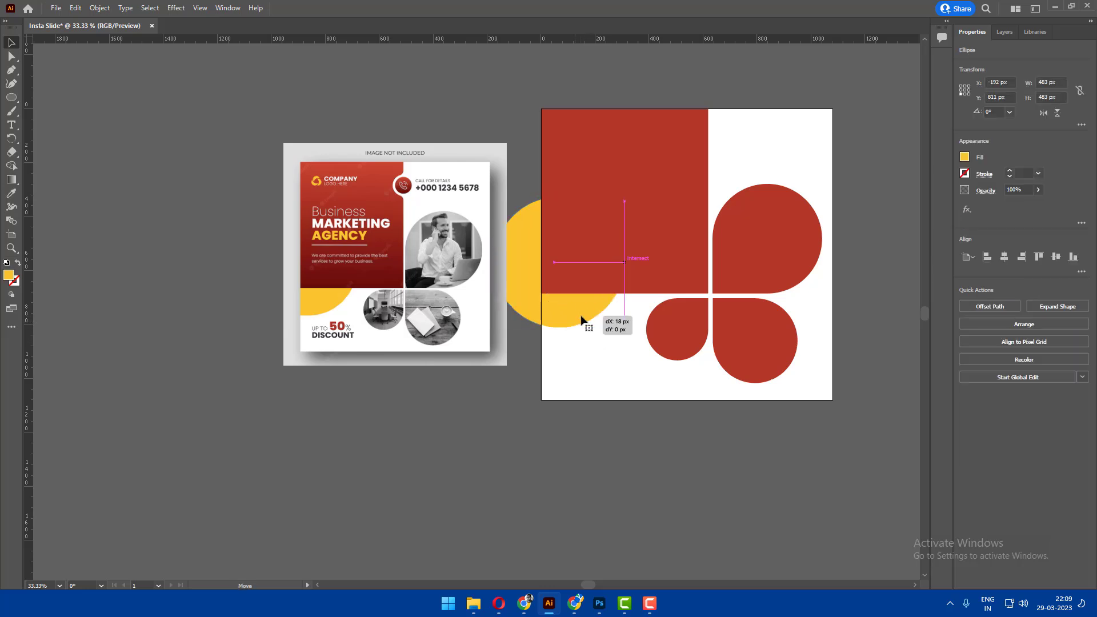
{"action": "key", "text": "ctrl+z"}
{"action": "left_click", "coordinate": [582, 372]}
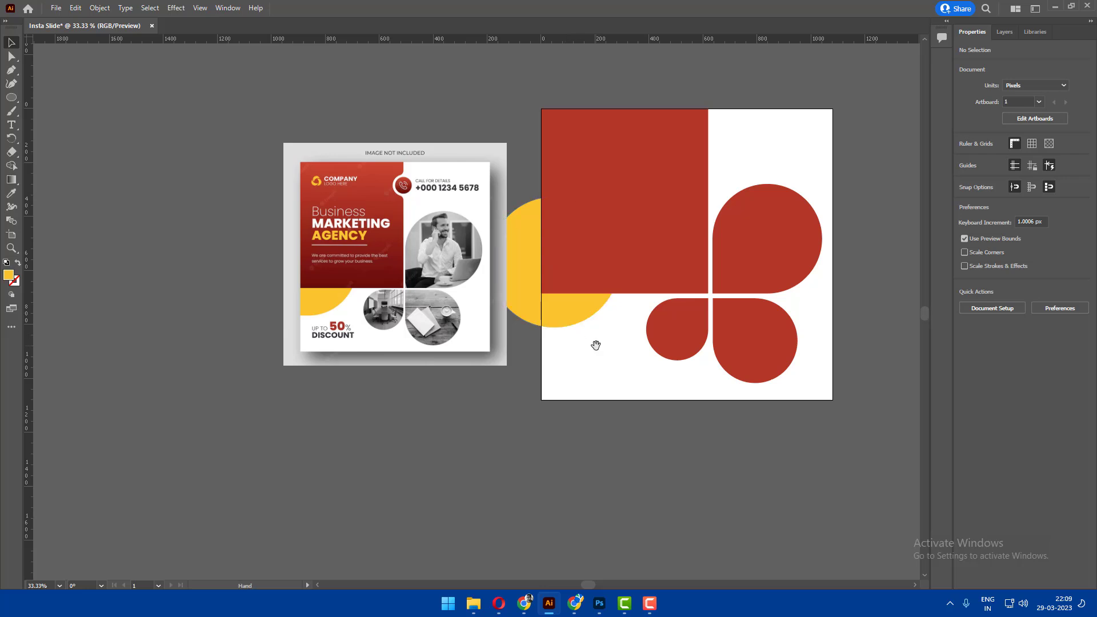
{"action": "left_click_drag", "start_coordinate": [589, 296], "coordinate": [588, 292]}
{"action": "left_click_drag", "start_coordinate": [597, 334], "coordinate": [567, 343]}
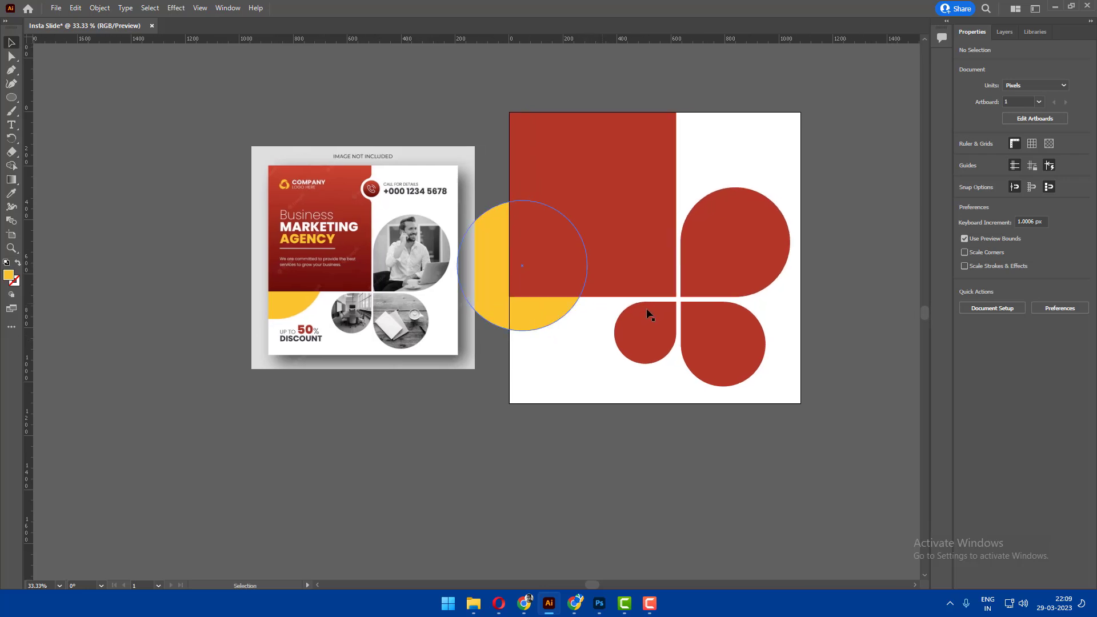
{"action": "left_click_drag", "start_coordinate": [847, 215], "coordinate": [851, 195]}
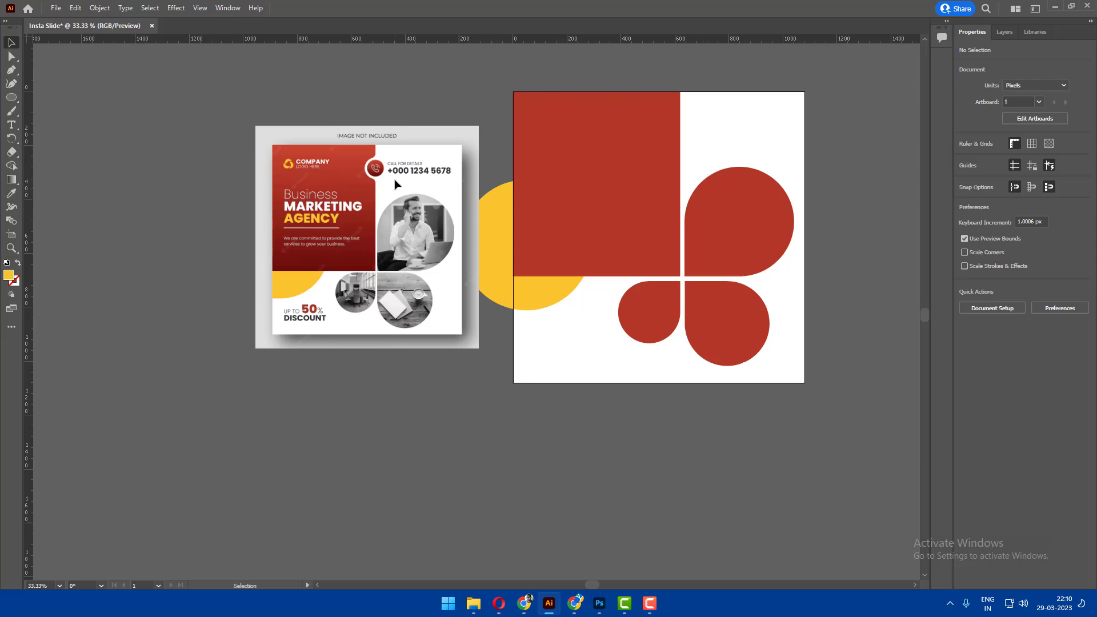
Draw an 84 px circle on the red panel's top-right edge, like the reference's phone notch.
{"action": "scroll", "coordinate": [376, 164], "scroll_direction": "up", "scroll_amount": 3}
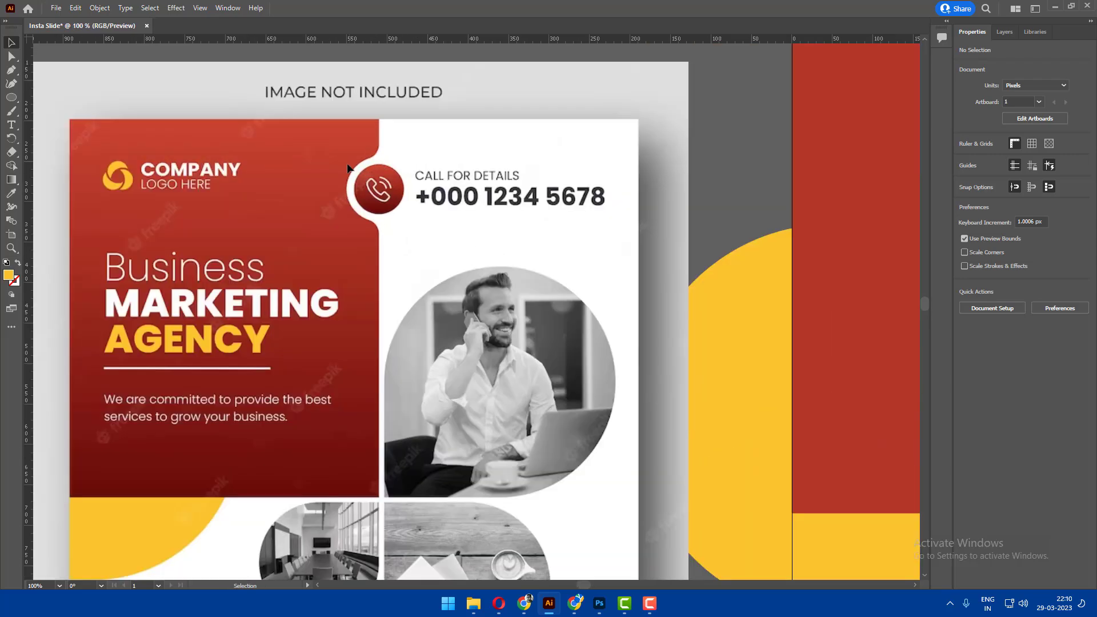
{"action": "scroll", "coordinate": [374, 155], "scroll_direction": "up", "scroll_amount": 2}
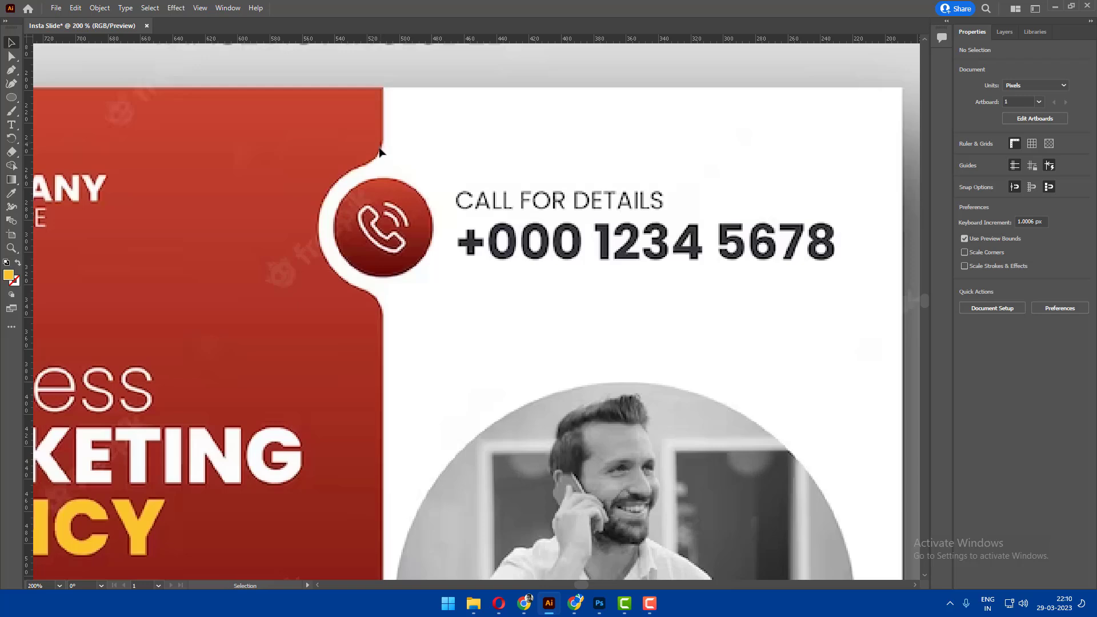
{"action": "scroll", "coordinate": [377, 247], "scroll_direction": "down", "scroll_amount": 3}
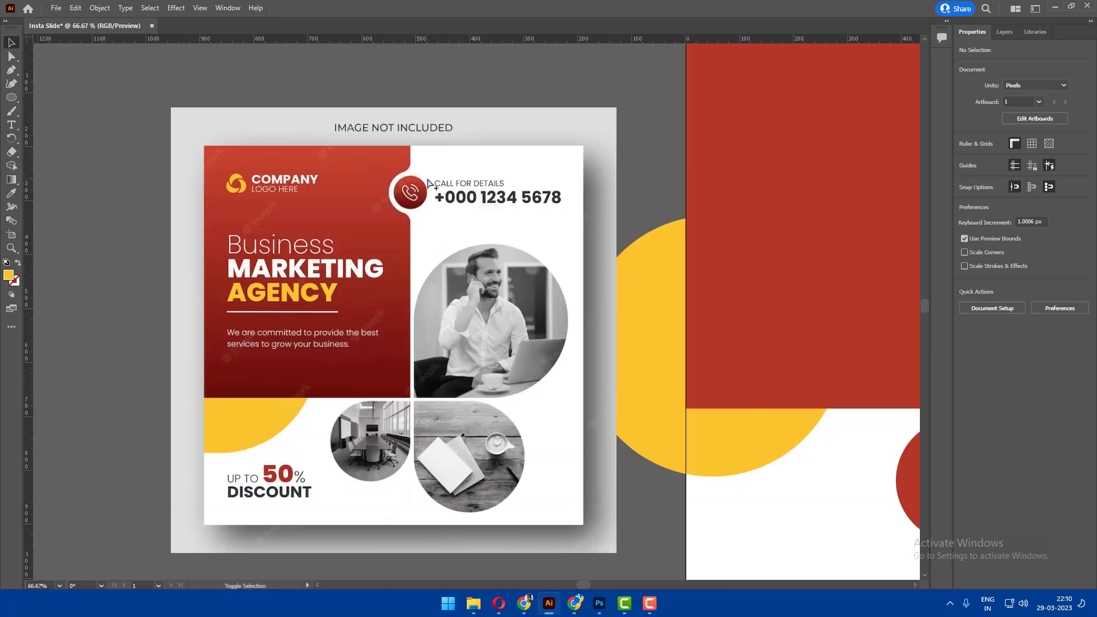
{"action": "scroll", "coordinate": [697, 157], "scroll_direction": "right", "scroll_amount": 3}
{"action": "left_click_drag", "start_coordinate": [774, 151], "coordinate": [616, 147]}
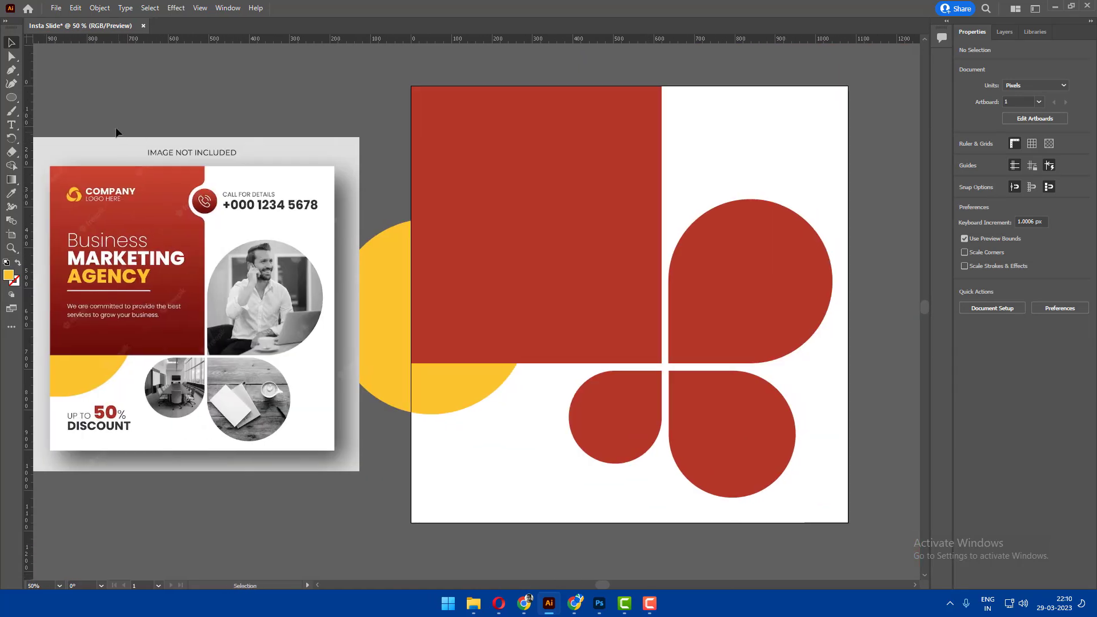
{"action": "left_click", "coordinate": [11, 97]}
{"action": "left_click", "coordinate": [57, 112]}
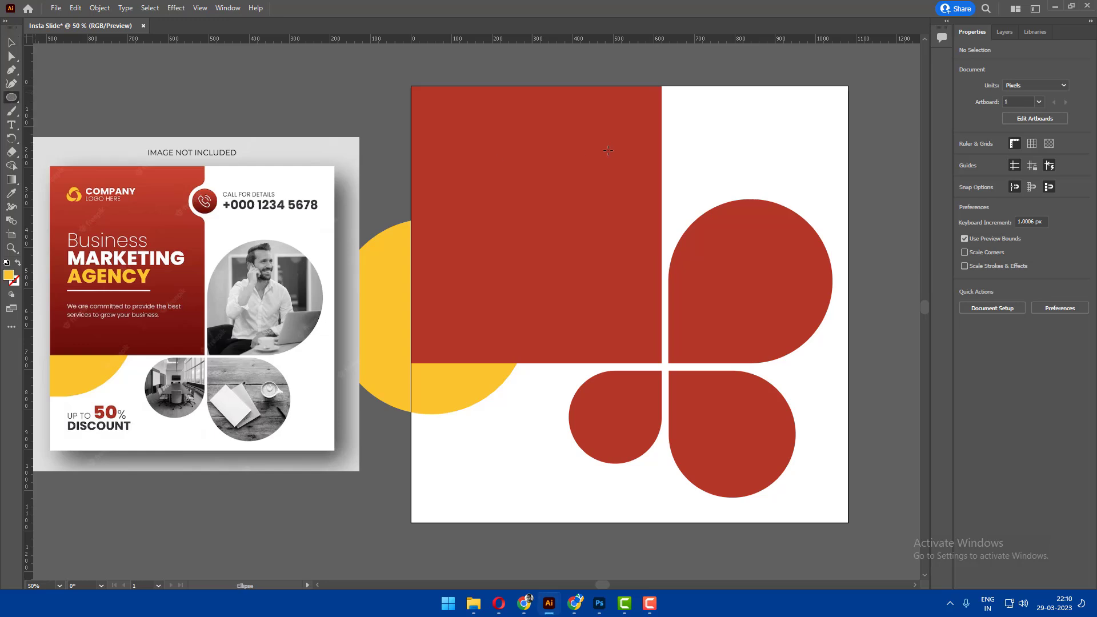
{"action": "mouse_move", "coordinate": [645, 113]}
{"action": "left_mouse_down"}
{"action": "mouse_move", "coordinate": [679, 151]}
{"action": "mouse_move", "coordinate": [665, 148]}
{"action": "left_mouse_up"}
Subtract the small circle from the red panel with Pathfinder Minus Front.
{"action": "key", "text": "v"}
{"action": "key", "text": "ctrl+equal"}
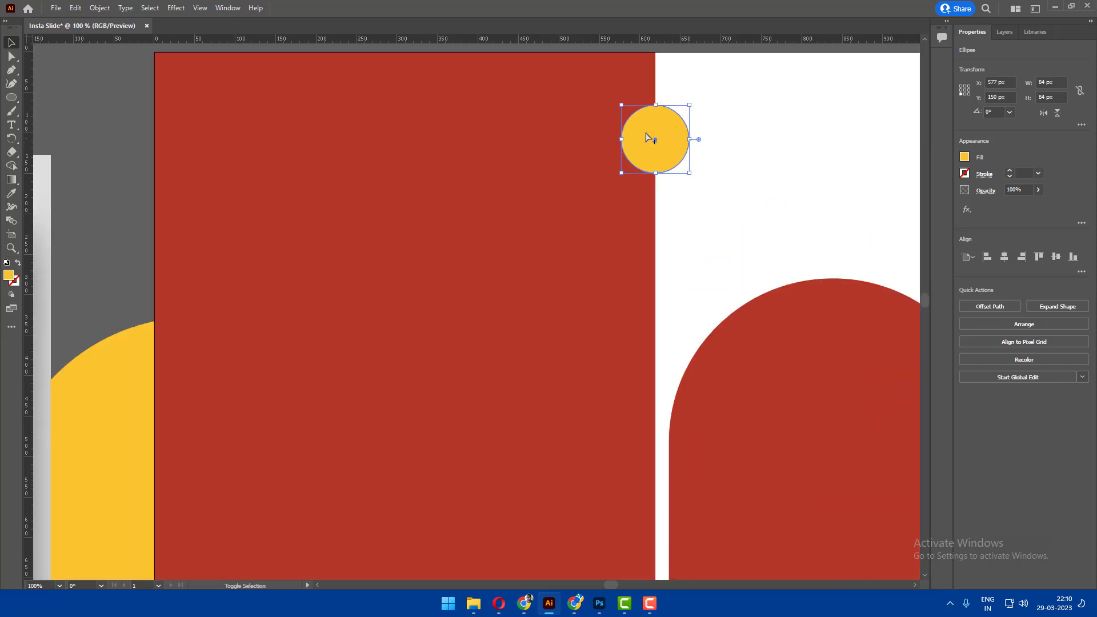
{"action": "key", "text": "ctrl+minus"}
{"action": "left_click", "coordinate": [703, 149]}
{"action": "left_click", "coordinate": [655, 140]}
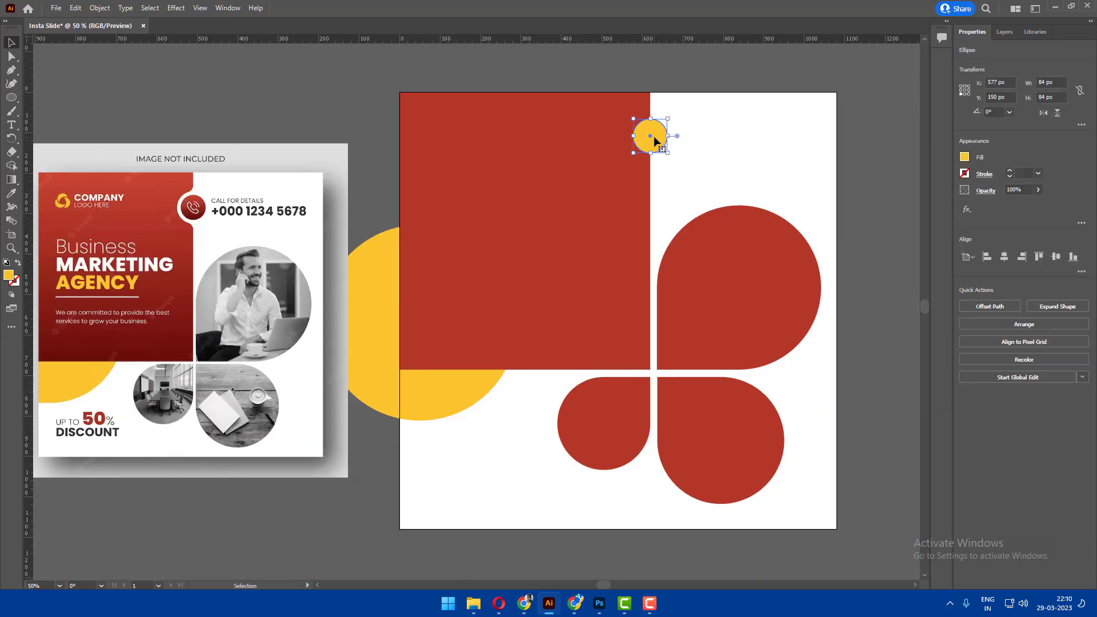
{"action": "left_click", "coordinate": [599, 170], "text": "shift"}
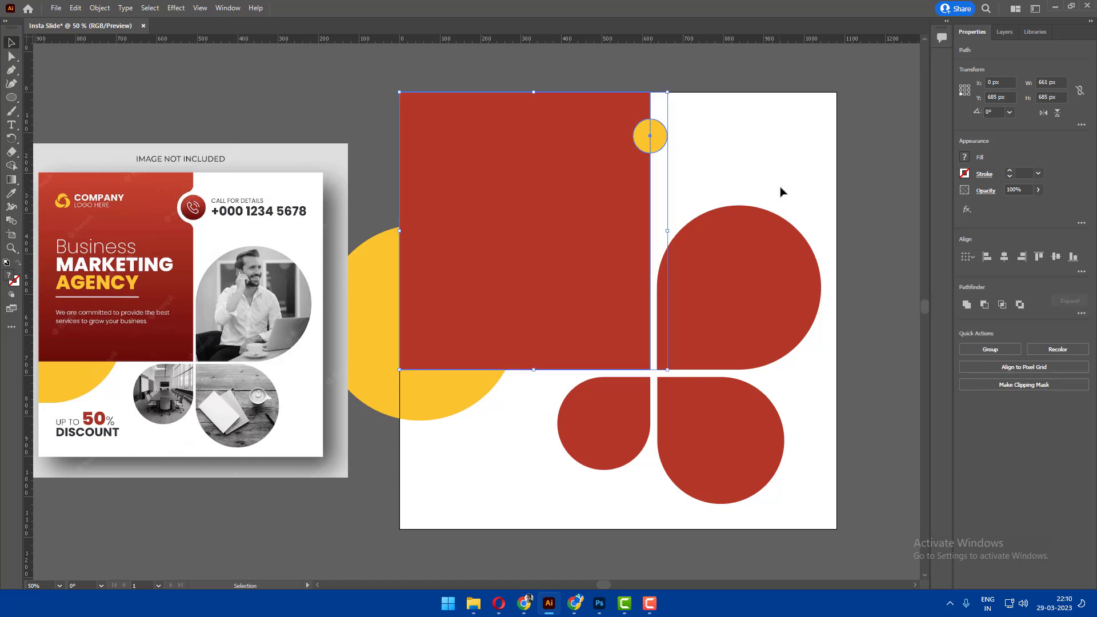
{"action": "left_click", "coordinate": [986, 305]}
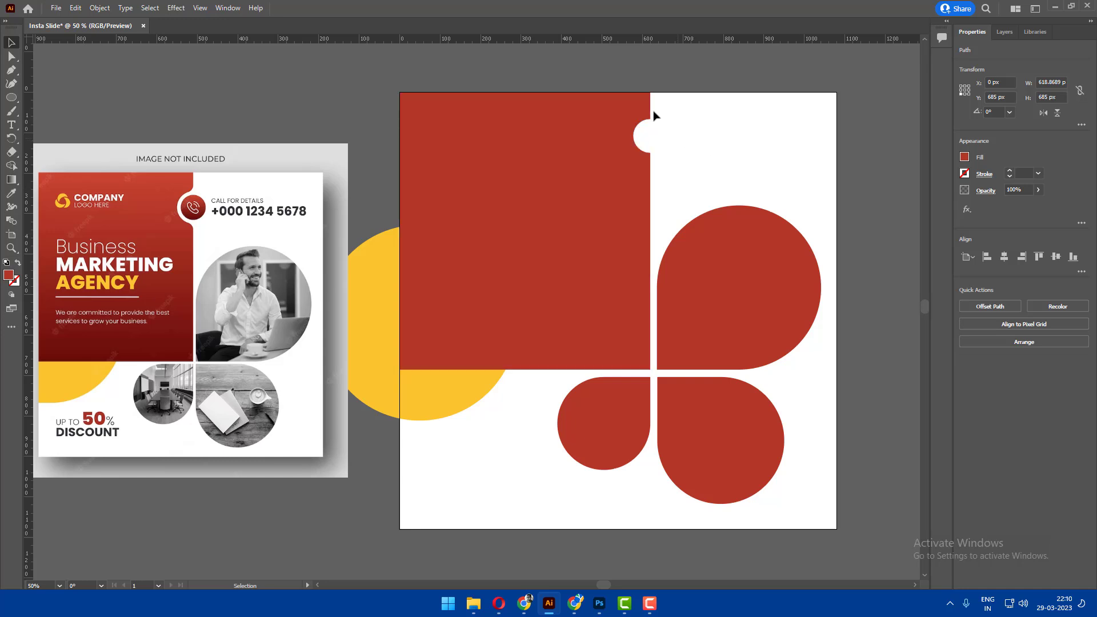
Round the notch's top and bottom corner points with the corner widget.
{"action": "scroll", "coordinate": [640, 115], "scroll_direction": "up", "scroll_amount": 3}
{"action": "key", "text": "a"}
{"action": "left_click", "coordinate": [669, 144]}
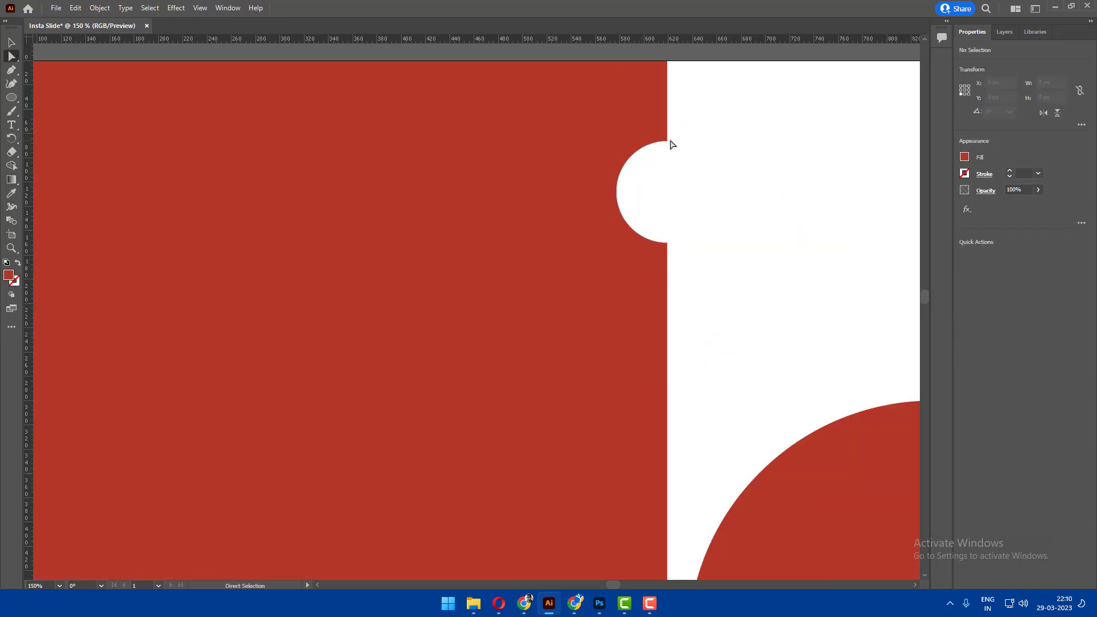
{"action": "left_click", "coordinate": [667, 143]}
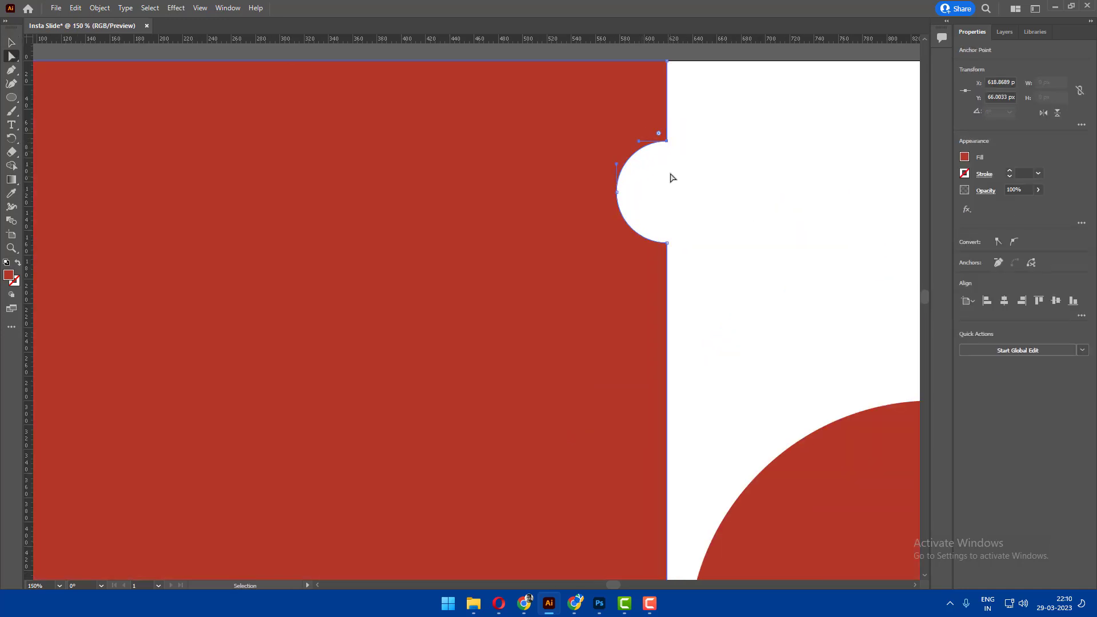
{"action": "left_click", "coordinate": [667, 242], "text": "shift"}
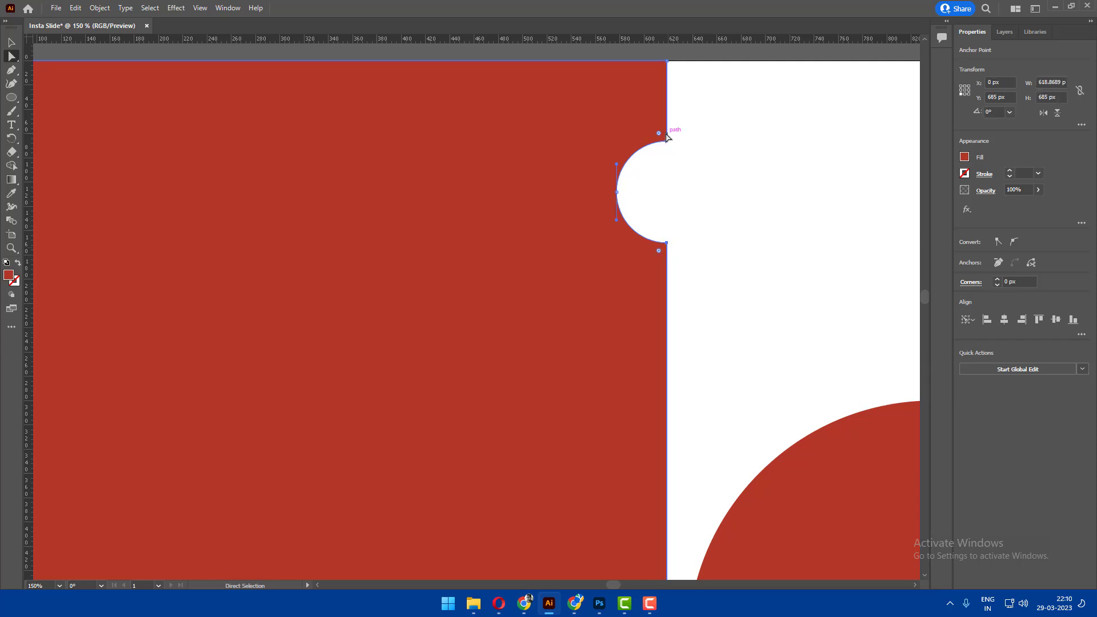
{"action": "left_click_drag", "start_coordinate": [659, 135], "coordinate": [651, 121]}
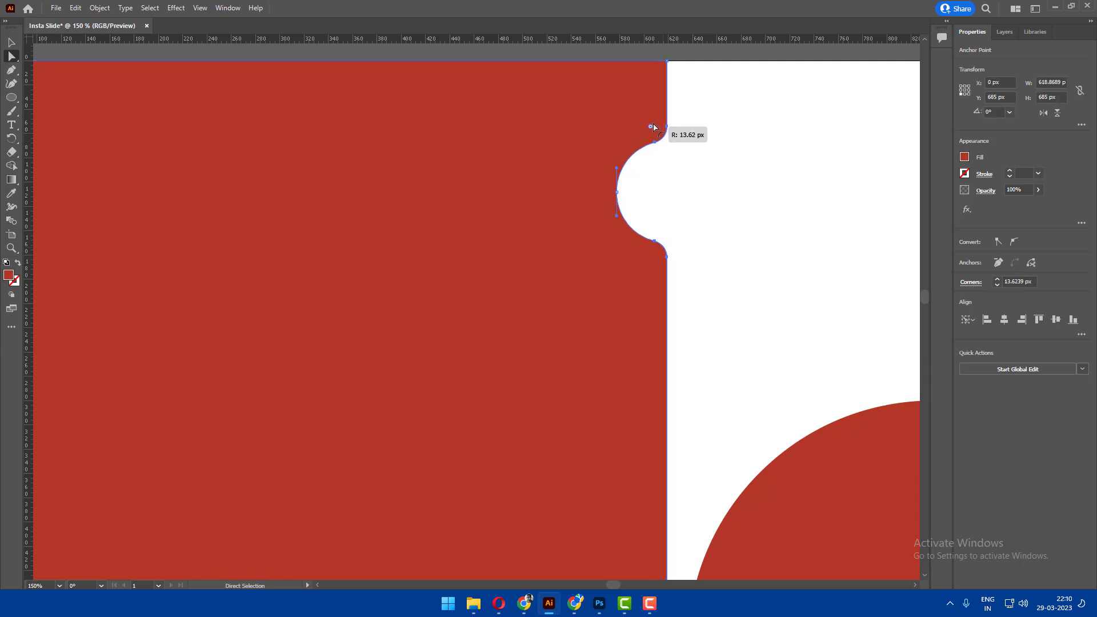
{"action": "left_click", "coordinate": [721, 176]}
{"action": "scroll", "coordinate": [721, 176], "scroll_direction": "down", "scroll_amount": 1}
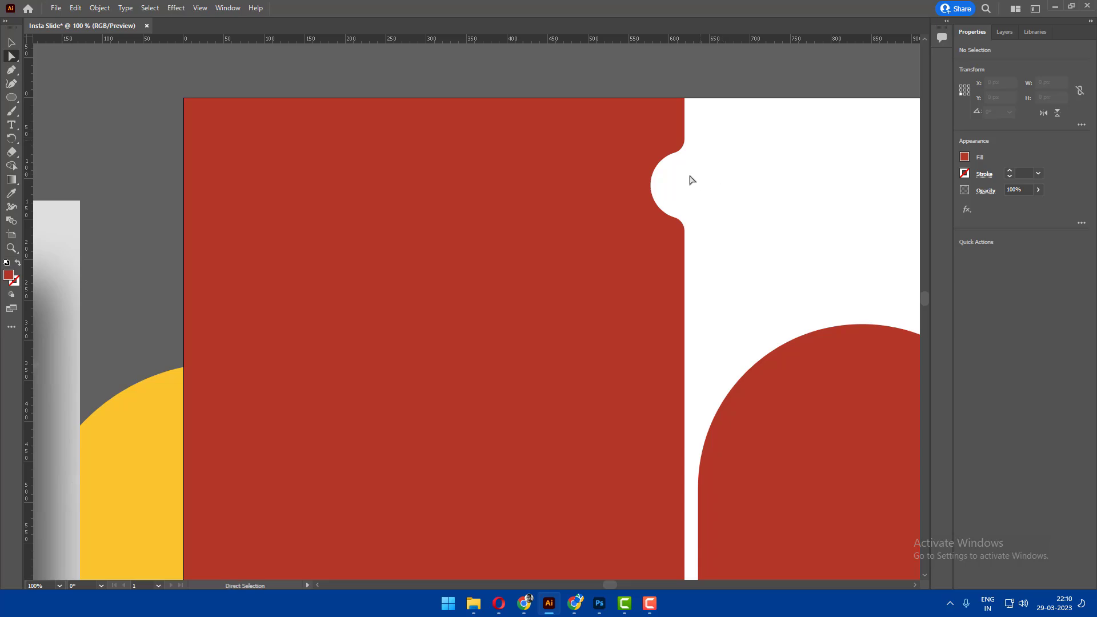
{"action": "scroll", "coordinate": [689, 180], "scroll_direction": "down", "scroll_amount": 3}
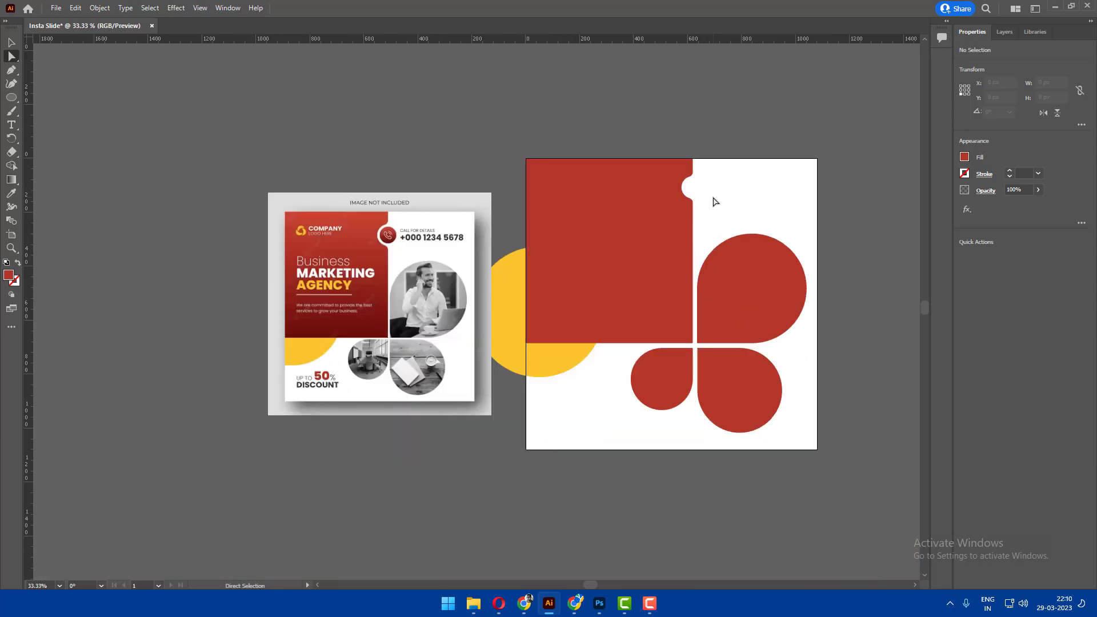
{"action": "scroll", "coordinate": [713, 201], "scroll_direction": "up", "scroll_amount": 1}
Draw a 72 px circle inside the notch with the Ellipse tool.
{"action": "key", "text": "v"}
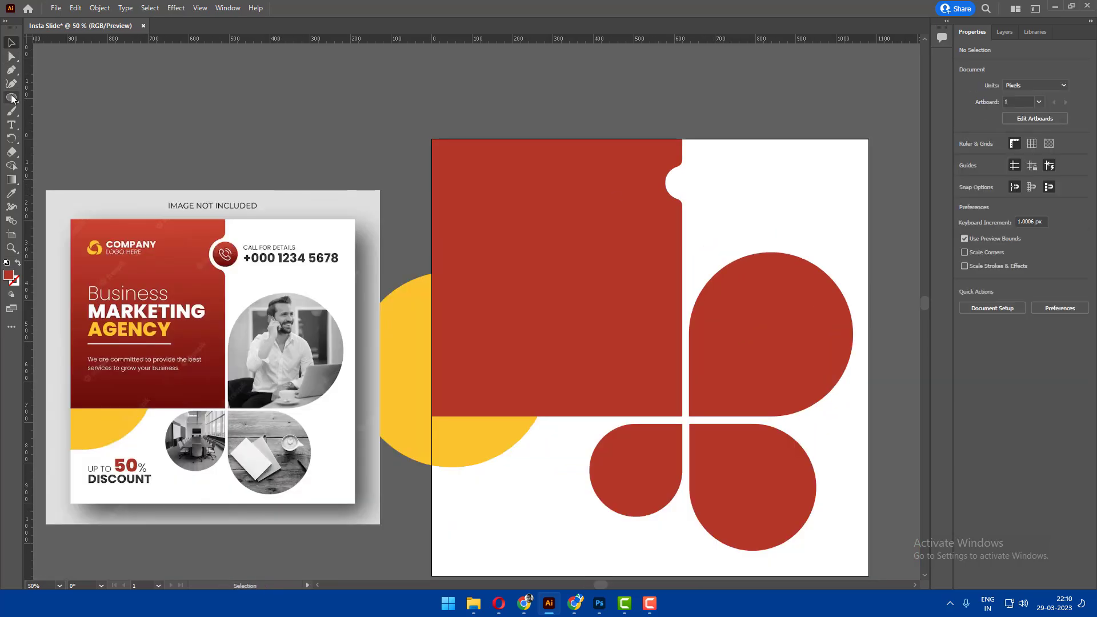
{"action": "left_click", "coordinate": [11, 99]}
{"action": "left_click", "coordinate": [62, 113]}
{"action": "scroll", "coordinate": [695, 186], "scroll_direction": "up", "scroll_amount": 4}
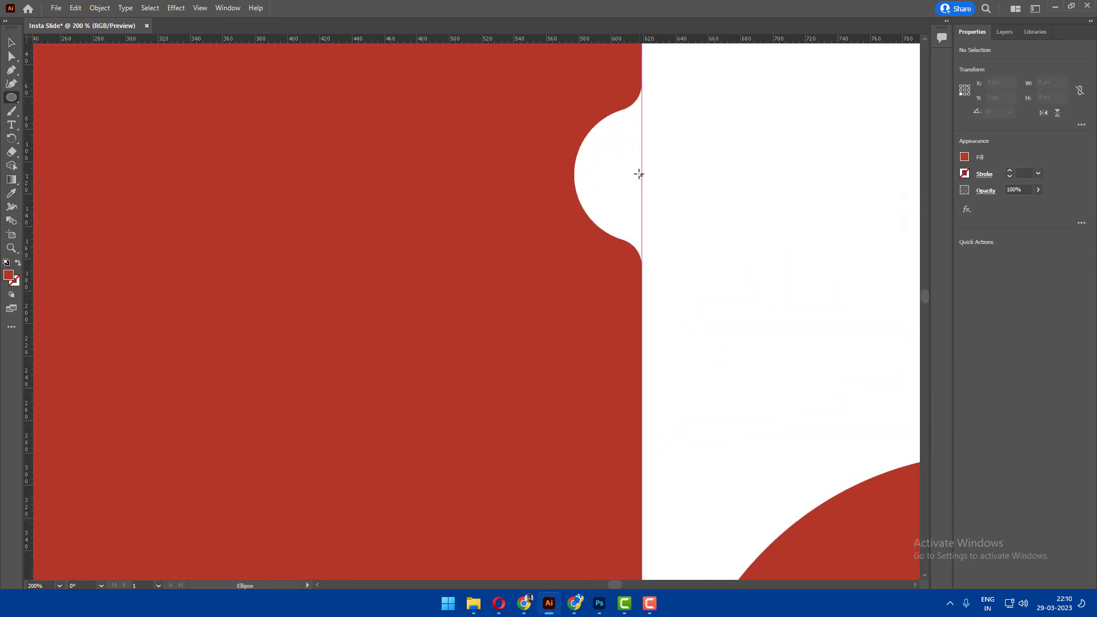
{"action": "scroll", "coordinate": [639, 174], "scroll_direction": "down", "scroll_amount": 1}
{"action": "left_click", "coordinate": [642, 168], "text": "ctrl"}
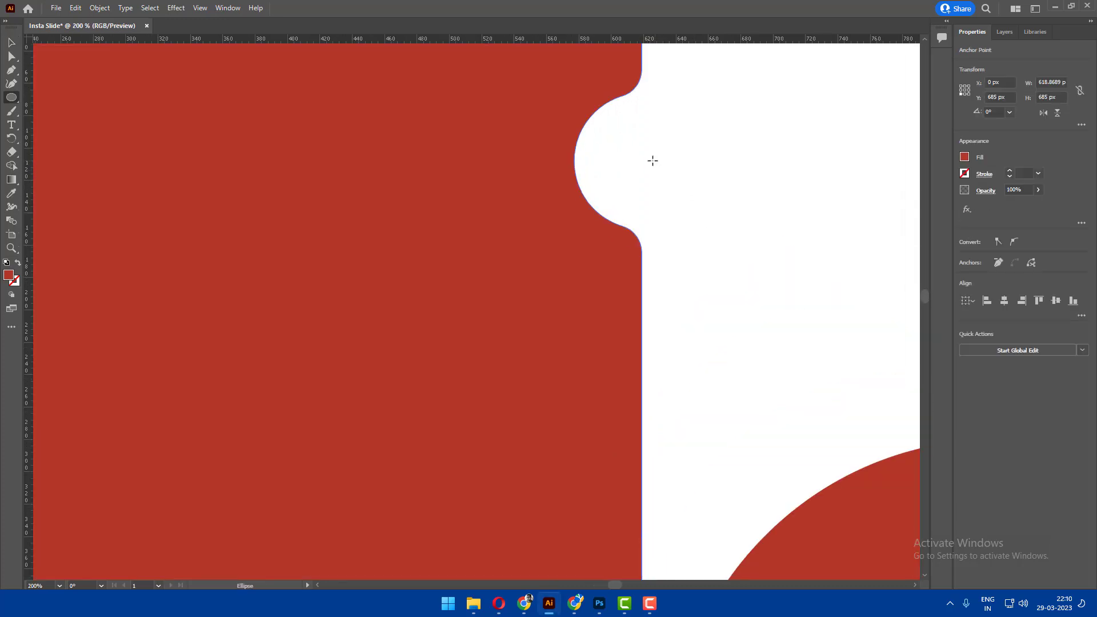
{"action": "left_click_drag", "start_coordinate": [642, 158], "coordinate": [701, 201]}
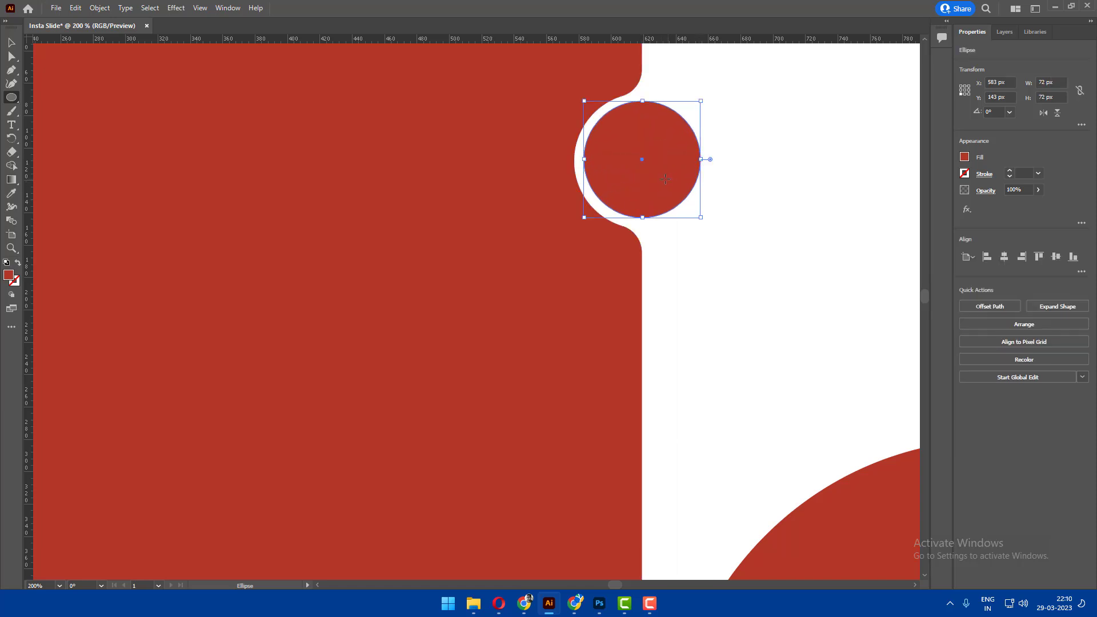
Nudge and slightly shrink the small circle so a thin white gap rings it in the notch.
{"action": "key", "text": "v"}
{"action": "key", "text": "ctrl+plus"}
{"action": "left_click_drag", "start_coordinate": [658, 175], "coordinate": [657, 175]}
{"action": "scroll", "coordinate": [657, 175], "scroll_direction": "down", "scroll_amount": 4}
{"action": "scroll", "coordinate": [657, 174], "scroll_direction": "down", "scroll_amount": 2}
{"action": "left_click", "coordinate": [702, 196]}
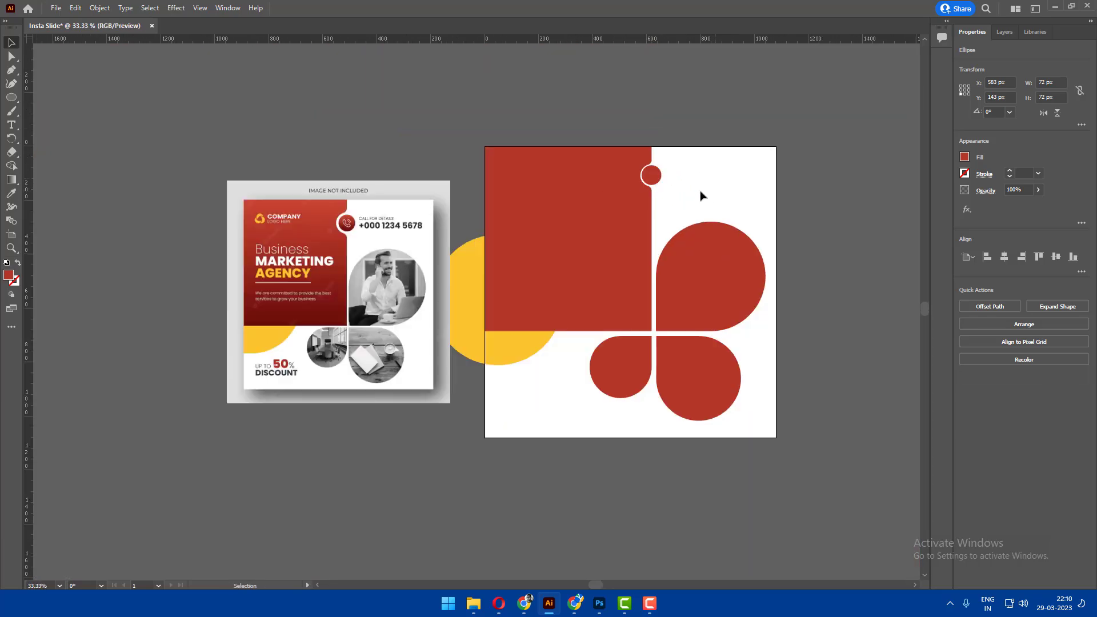
{"action": "scroll", "coordinate": [721, 148], "scroll_direction": "up", "scroll_amount": 1}
{"action": "scroll", "coordinate": [679, 131], "scroll_direction": "up", "scroll_amount": 3}
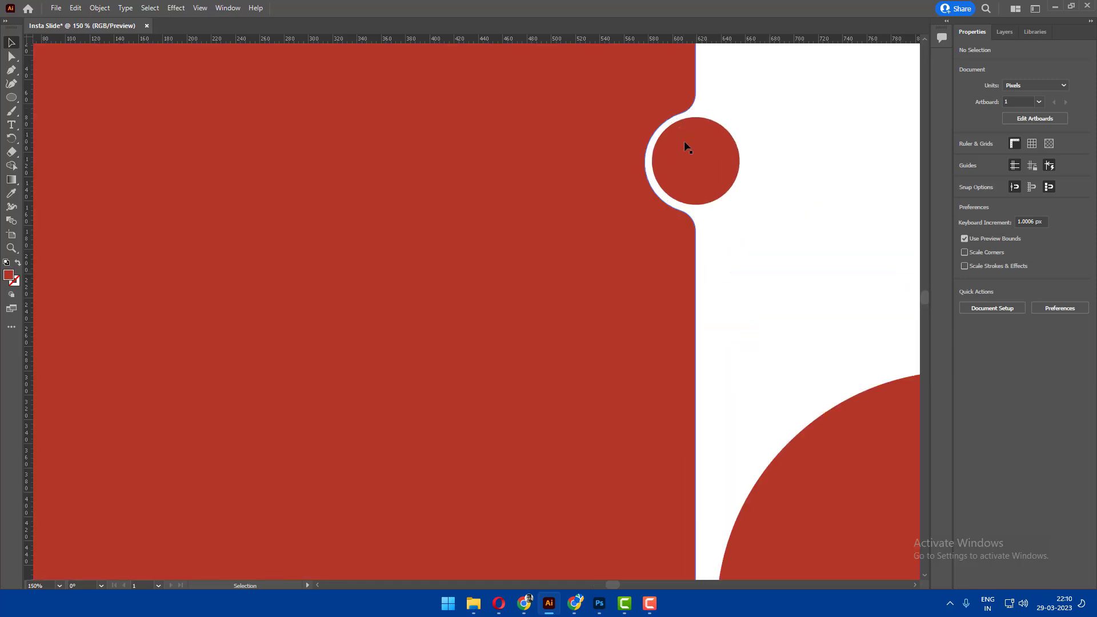
{"action": "left_click", "coordinate": [686, 147]}
{"action": "left_click_drag", "start_coordinate": [737, 116], "coordinate": [735, 106]}
{"action": "left_click", "coordinate": [792, 129]}
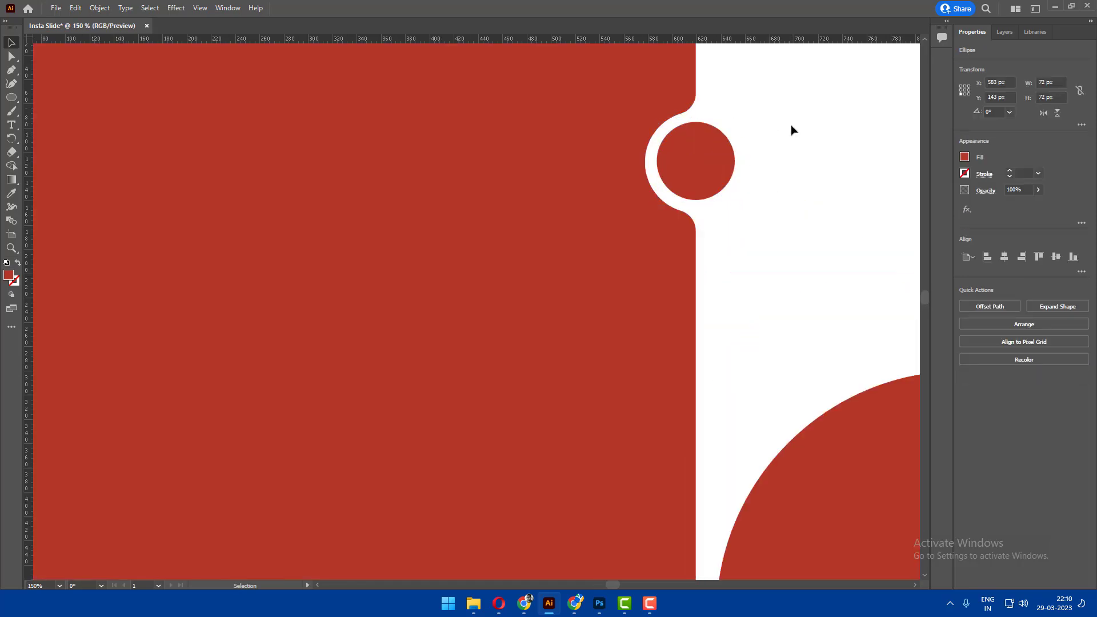
{"action": "scroll", "coordinate": [794, 135], "scroll_direction": "down", "scroll_amount": 2}
{"action": "scroll", "coordinate": [798, 137], "scroll_direction": "down", "scroll_amount": 2}
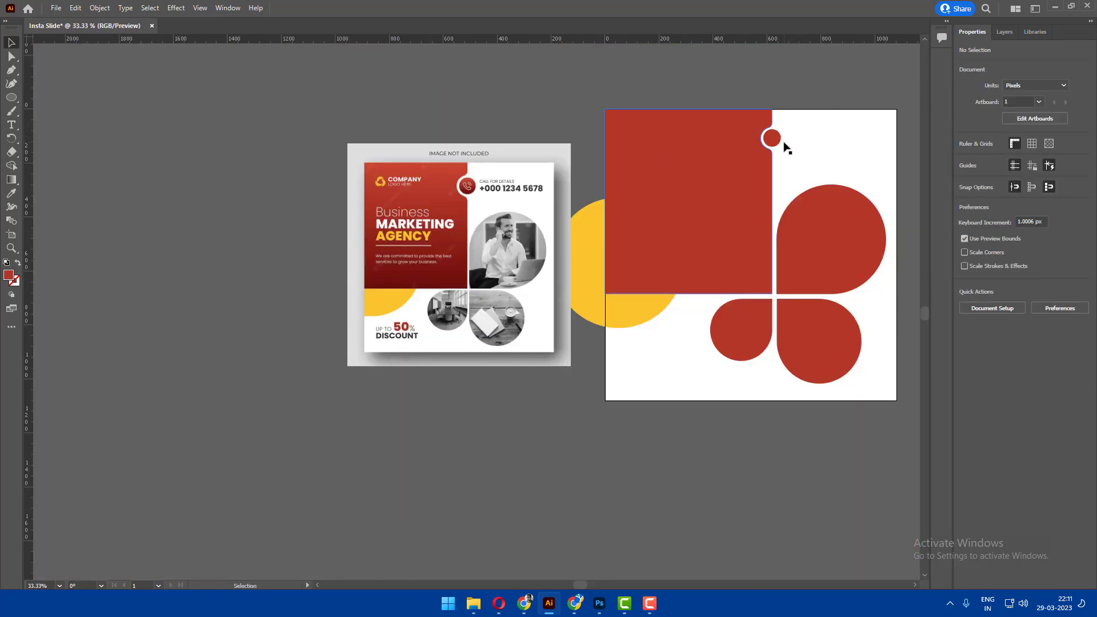
{"action": "scroll", "coordinate": [772, 147], "scroll_direction": "right", "scroll_amount": 3}
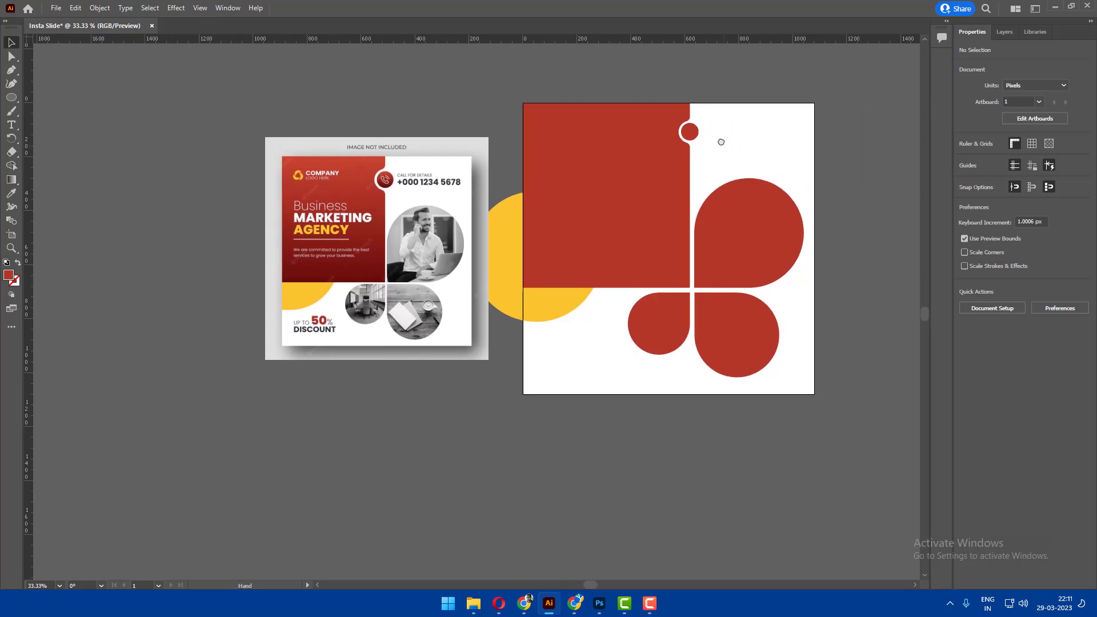
{"action": "scroll", "coordinate": [717, 142], "scroll_direction": "down", "scroll_amount": 1}
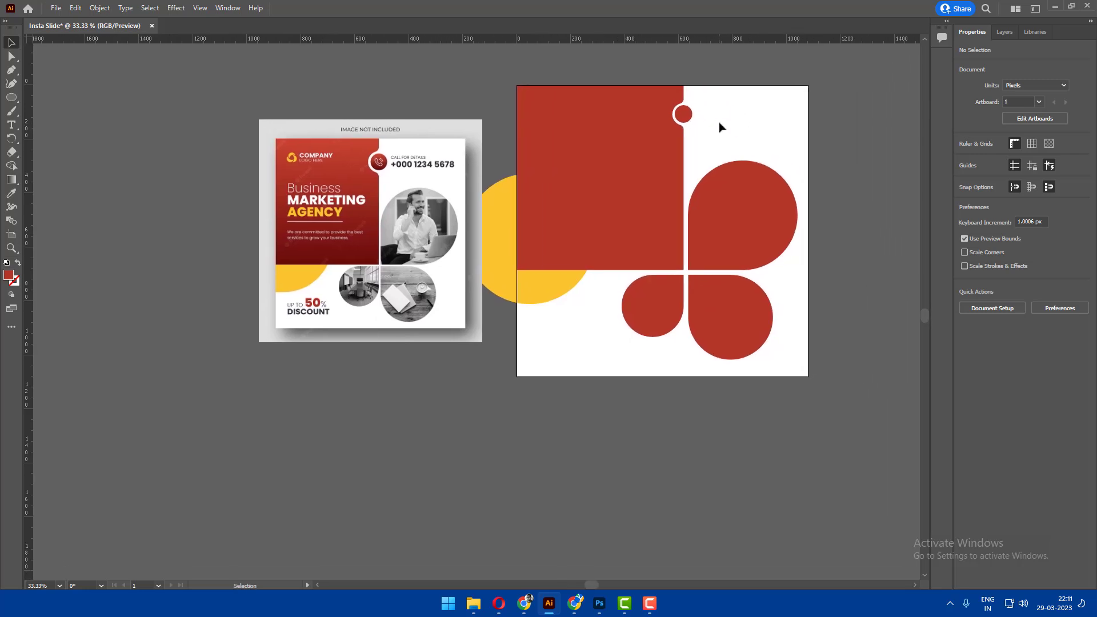
Type MARKETING on the red panel, enlarge it into a headline, and move it lower.
{"action": "key", "text": "t"}
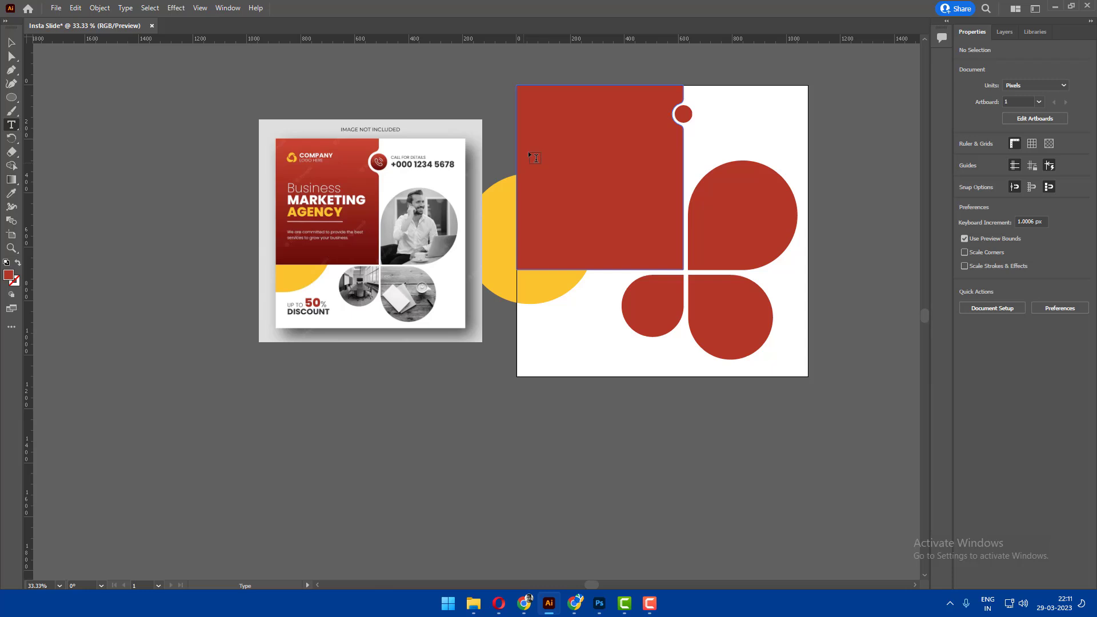
{"action": "left_click", "coordinate": [527, 151]}
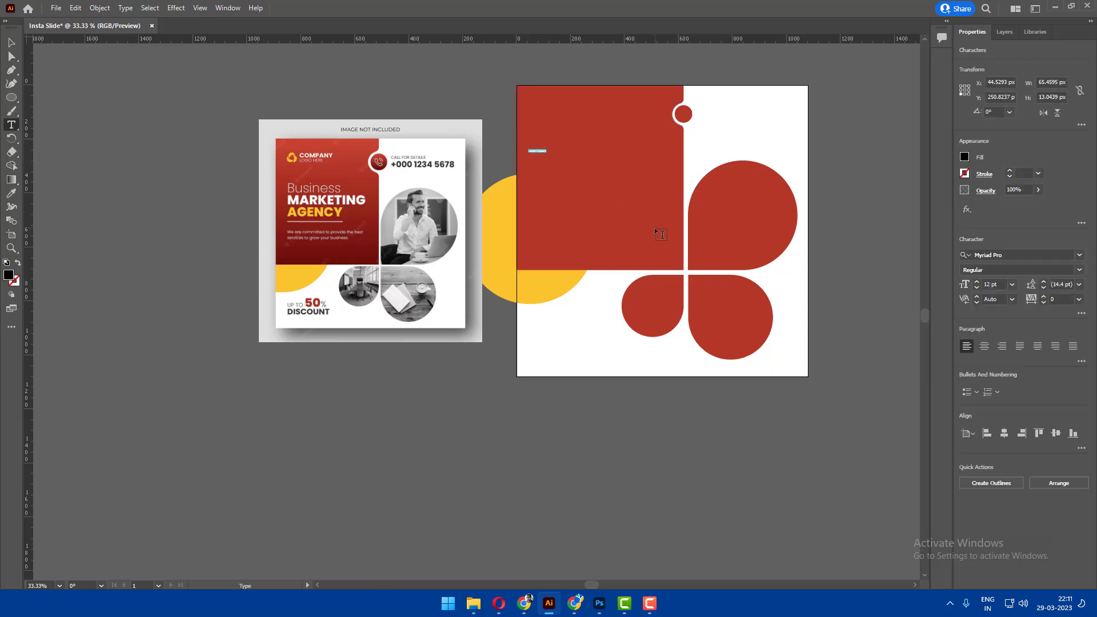
{"action": "type", "text": "MARKE"}
{"action": "type", "text": "TING"}
{"action": "left_click", "coordinate": [5, 42]}
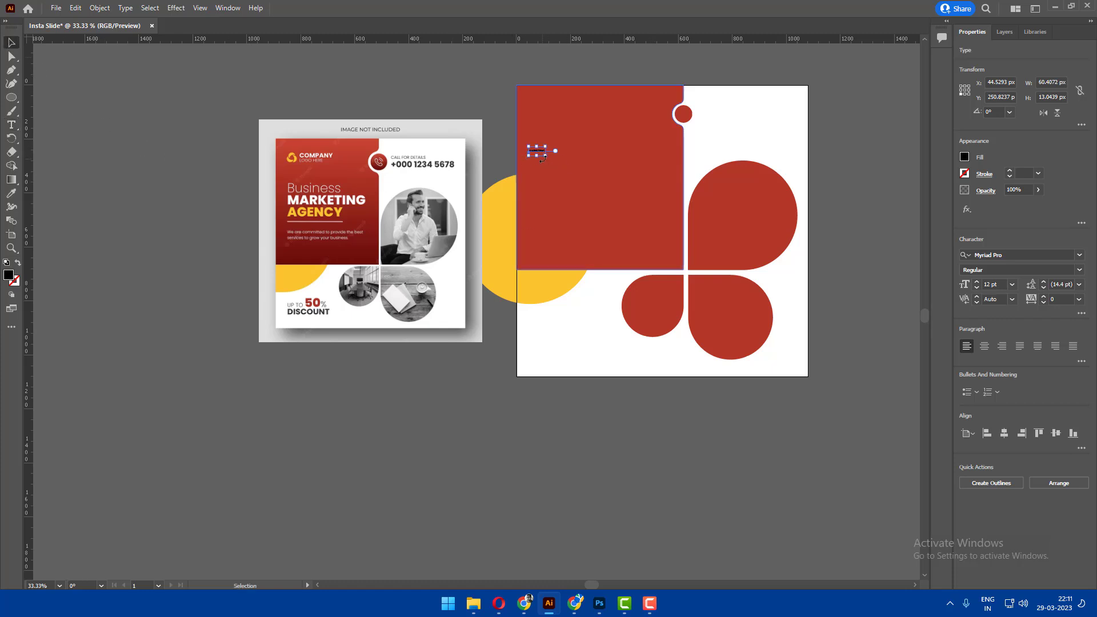
{"action": "left_click_drag", "start_coordinate": [546, 155], "coordinate": [660, 222]}
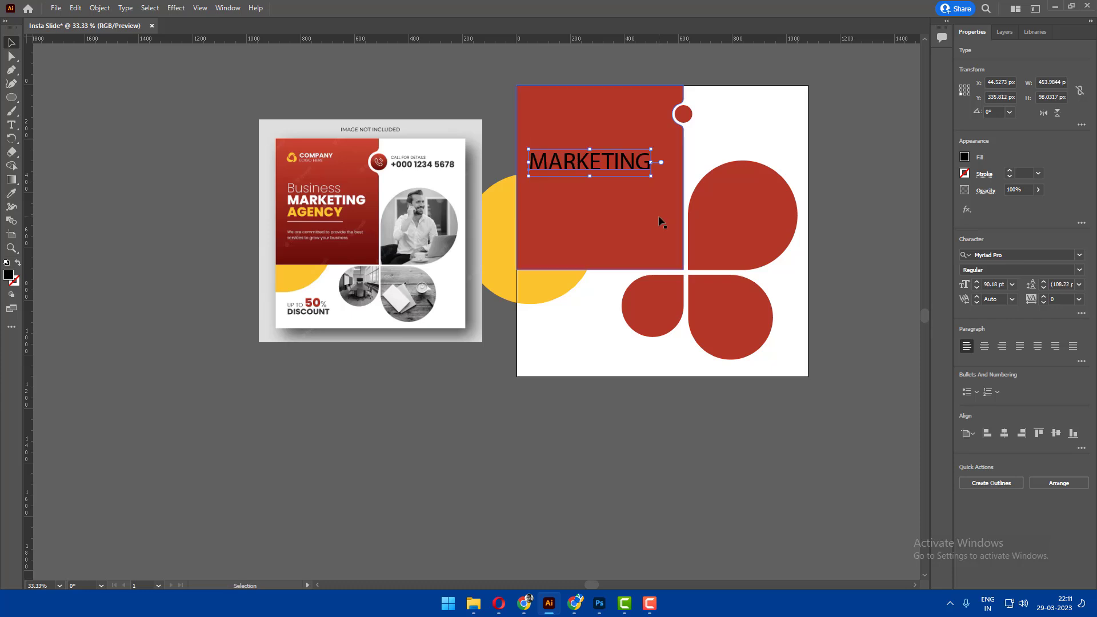
{"action": "left_click_drag", "start_coordinate": [639, 174], "coordinate": [627, 186]}
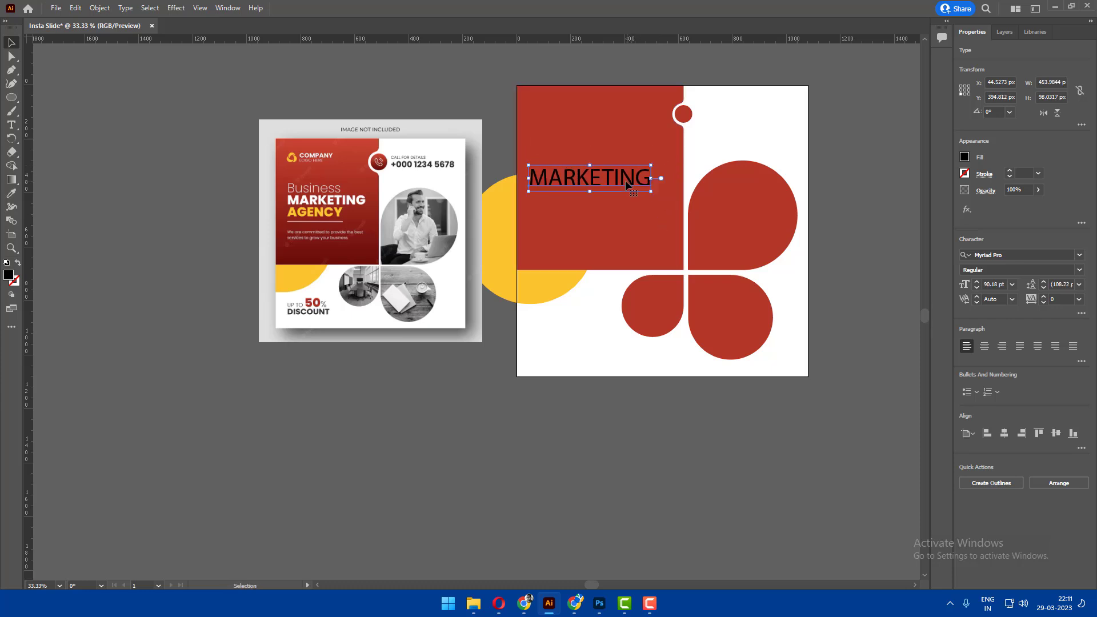
Sample the artboard's white onto MARKETING and set its font to Roboto Black.
{"action": "key", "text": "i"}
{"action": "left_click", "coordinate": [783, 112]}
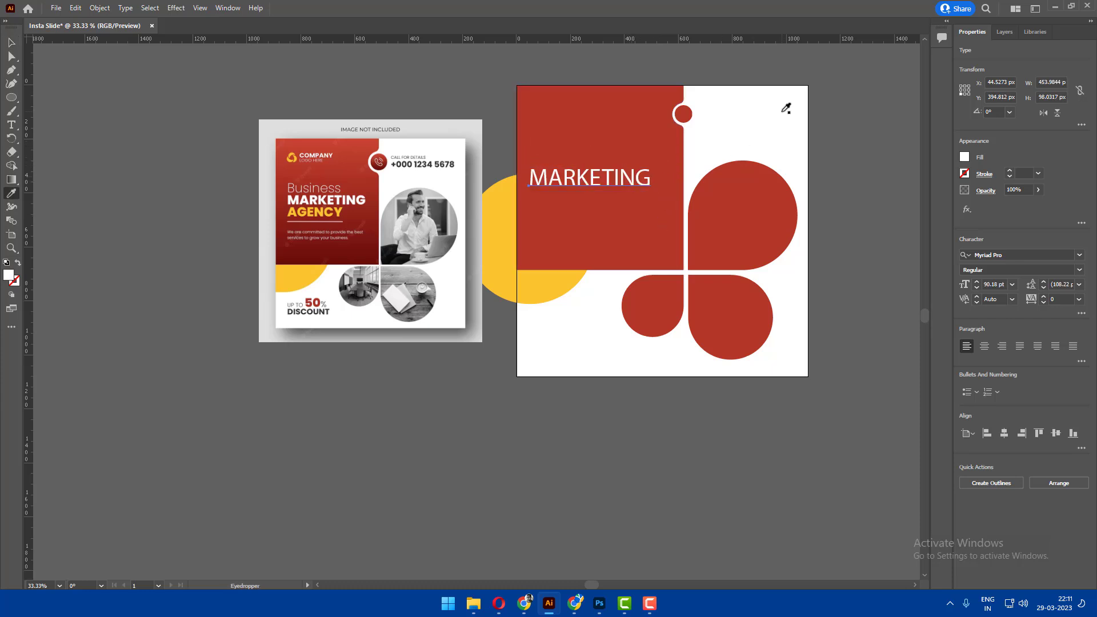
{"action": "key", "text": "v"}
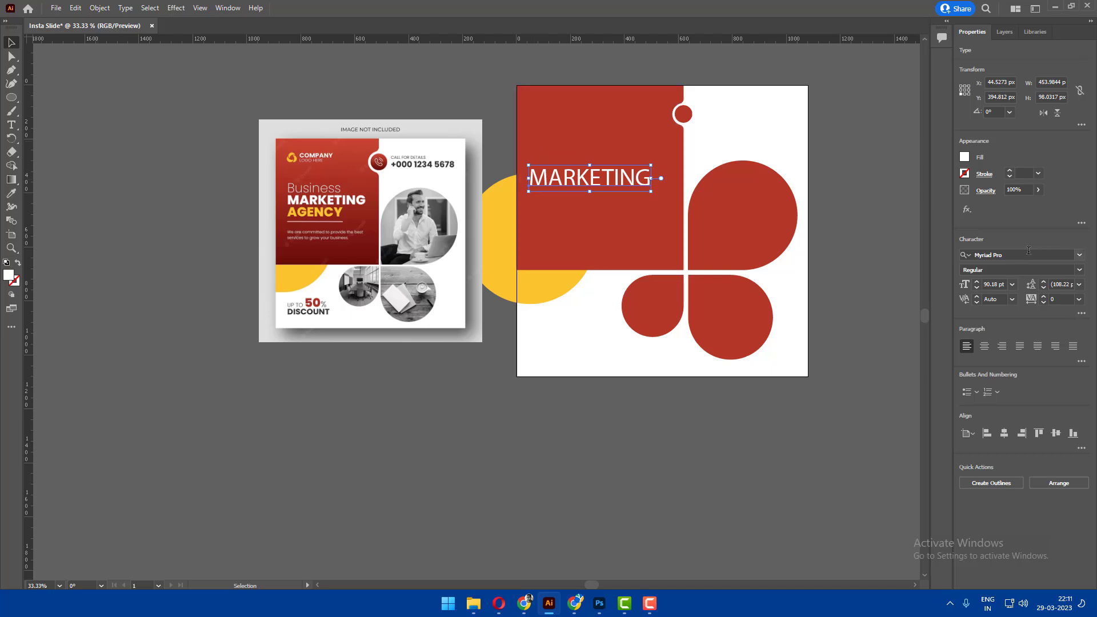
{"action": "left_click", "coordinate": [1029, 250]}
{"action": "type", "text": "o"}
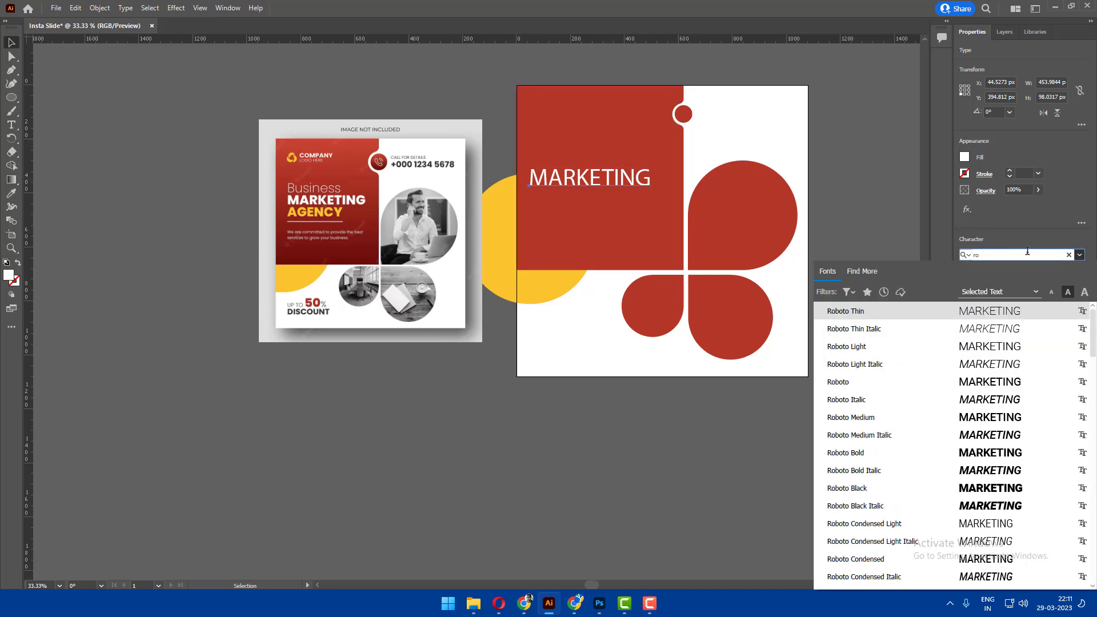
{"action": "left_click", "coordinate": [878, 487]}
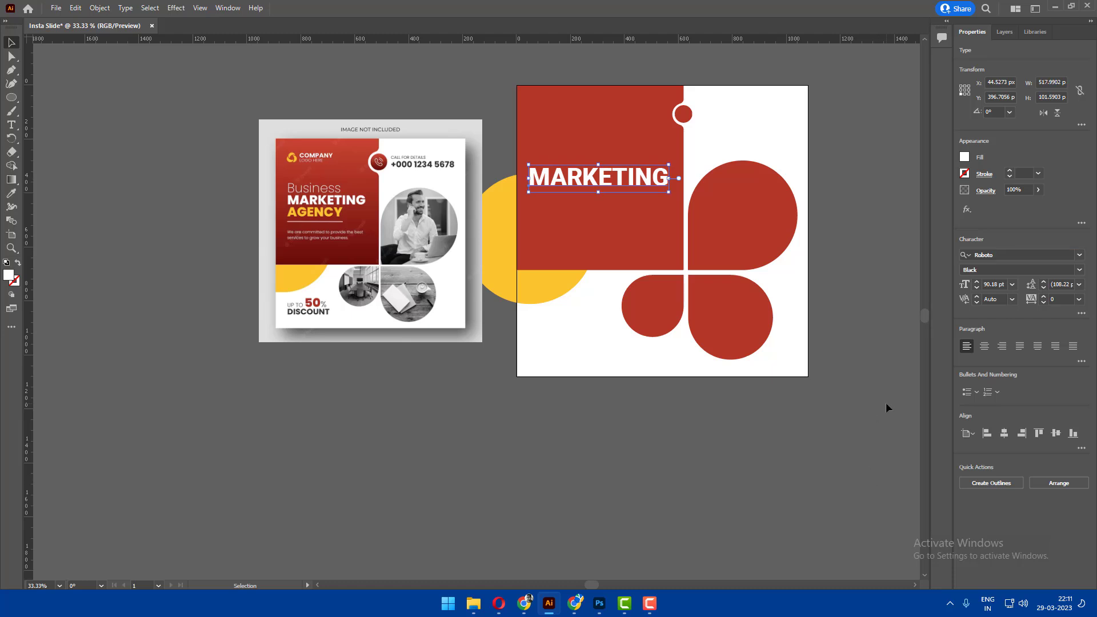
Reduce MARKETING to about 58 pt and shift it 75 px to the right.
{"action": "key", "text": "ctrl+shift+comma"}
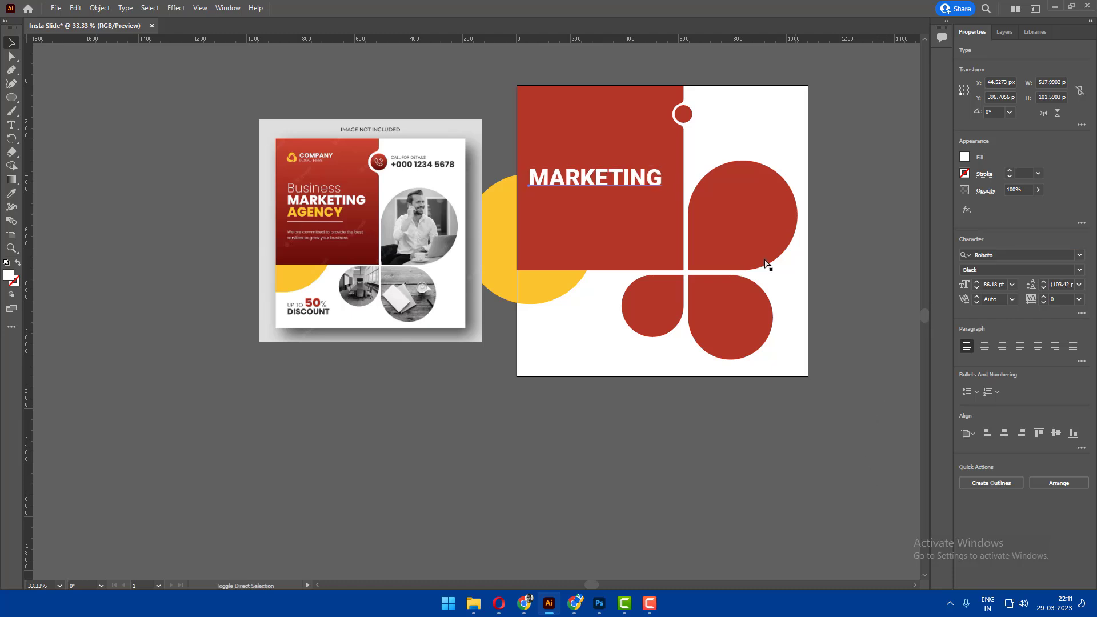
{"action": "key", "text": "ctrl+shift+comma"}
{"action": "key", "text": "ctrl+shift+comma"}
{"action": "key", "text": "ctrl+shift+comma"}
{"action": "key", "text": "ctrl+shift+comma"}
{"action": "key", "text": "ctrl+shift+comma"}
{"action": "key", "text": "ctrl+shift+comma"}
{"action": "key", "text": "ctrl+shift+comma"}
{"action": "key", "text": "ctrl+shift+comma"}
{"action": "key", "text": "ctrl+shift+comma"}
{"action": "key", "text": "ctrl+shift+comma"}
{"action": "key", "text": "ctrl+shift+comma"}
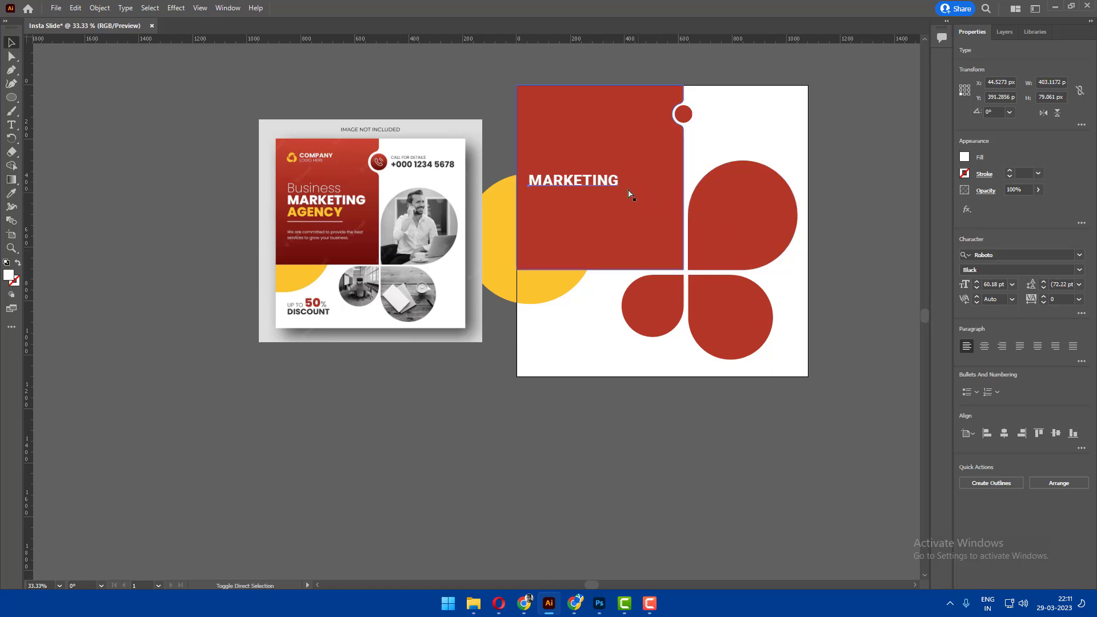
{"action": "key", "text": "ctrl+shift+comma"}
{"action": "key", "text": "ctrl+shift+comma"}
{"action": "key", "text": "Escape"}
{"action": "key", "text": "ctrl+plus"}
{"action": "left_click_drag", "start_coordinate": [613, 183], "coordinate": [666, 197]}
Duplicate MARKETING above, retype it as Business in Roboto Thin at 67.99 pt.
{"action": "left_click", "coordinate": [663, 197], "text": "shift"}
{"action": "left_click", "coordinate": [665, 195], "text": "shift"}
{"action": "left_click_drag", "start_coordinate": [601, 175], "coordinate": [601, 150]}
{"action": "double_click", "coordinate": [601, 151]}
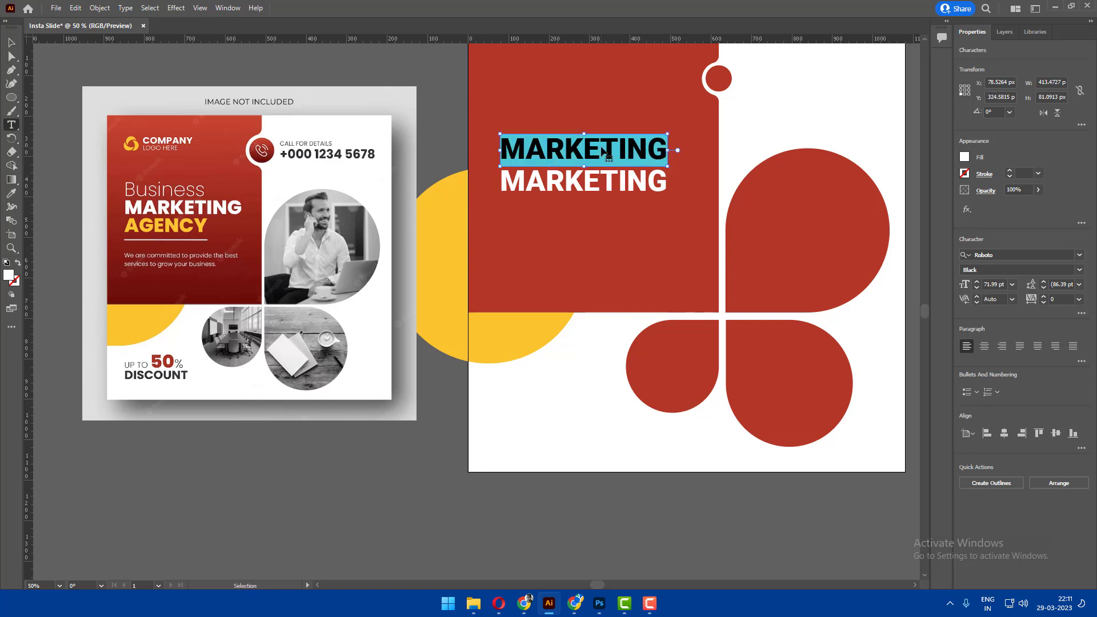
{"action": "type", "text": "Busin"}
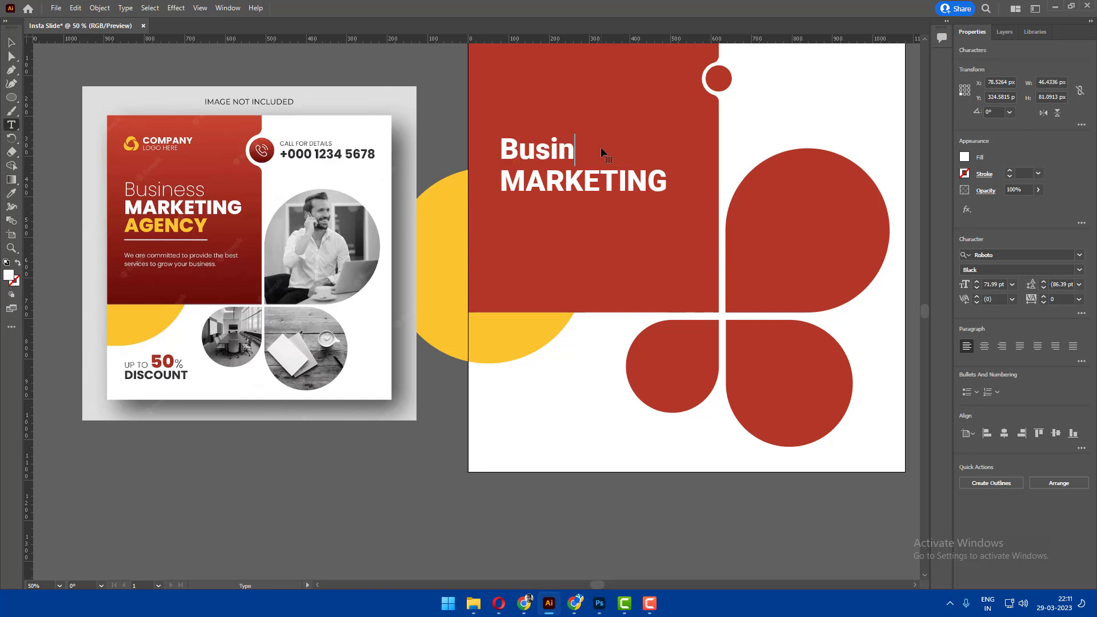
{"action": "type", "text": "ess"}
{"action": "left_click", "coordinate": [14, 41]}
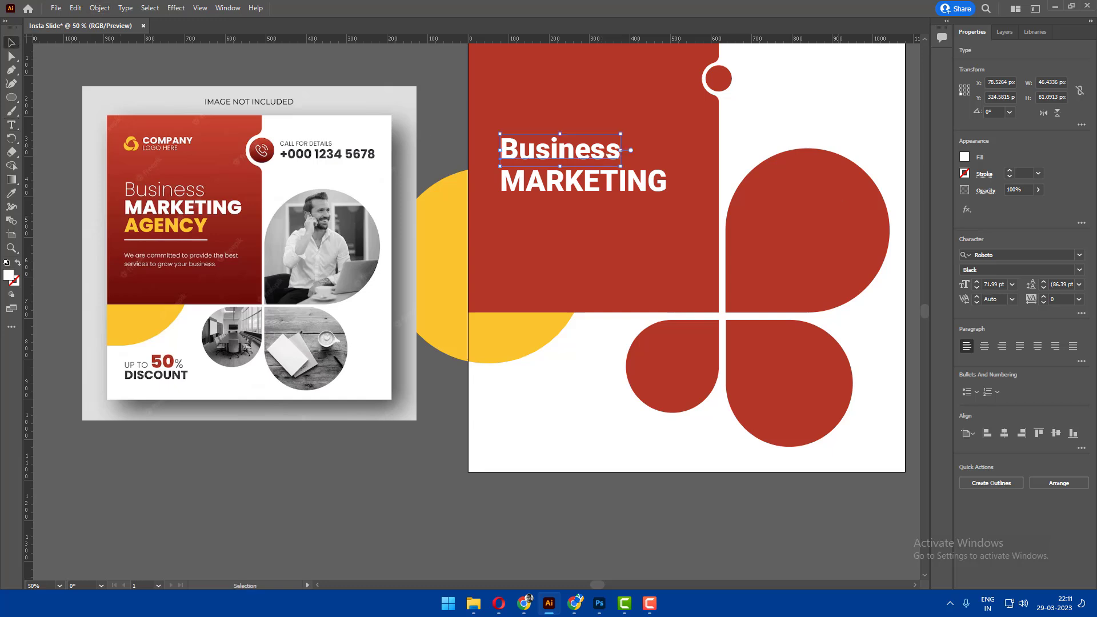
{"action": "left_click", "coordinate": [1079, 269]}
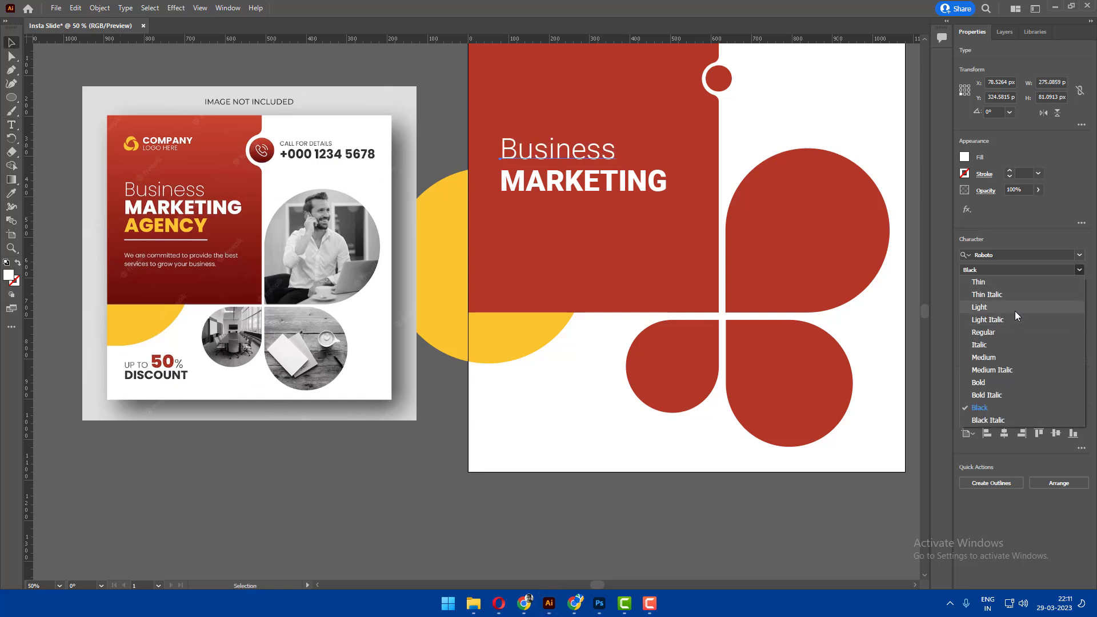
{"action": "left_click", "coordinate": [1013, 283]}
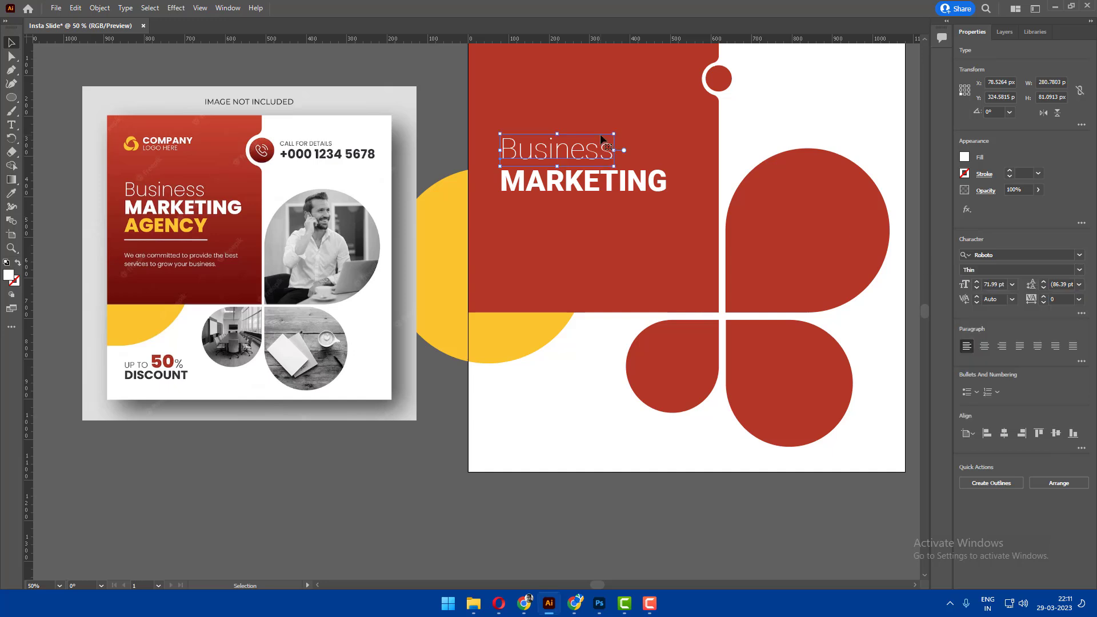
{"action": "key", "text": "ctrl+shift+comma"}
{"action": "key", "text": "ctrl+shift+comma"}
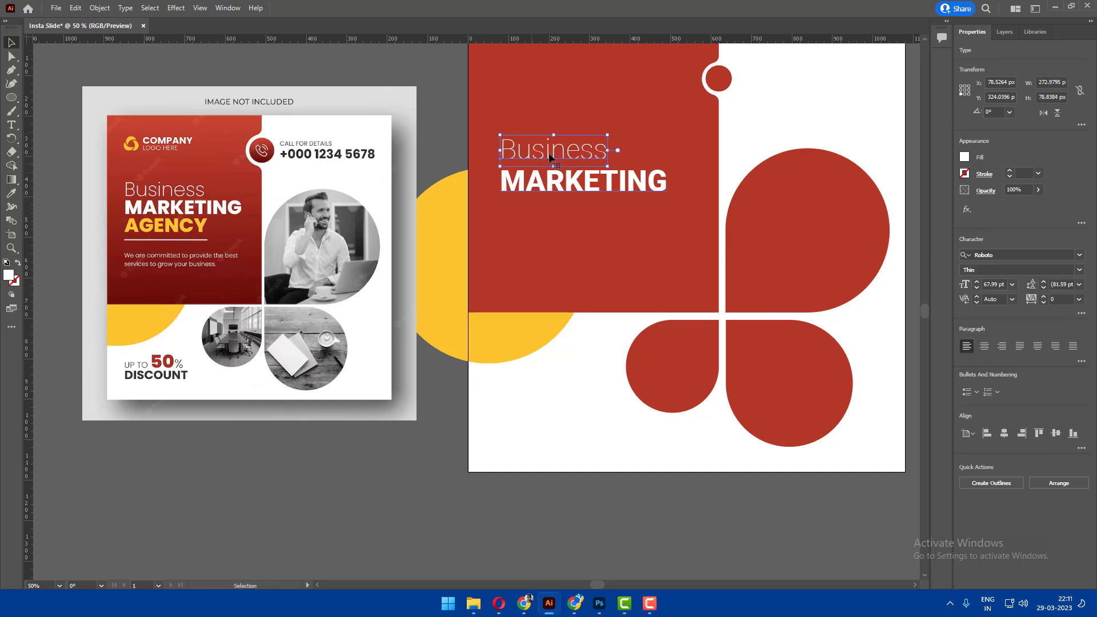
Duplicate MARKETING below and retype it as uppercase AGENCY.
{"action": "left_click", "coordinate": [574, 180]}
{"action": "left_click_drag", "start_coordinate": [574, 180], "coordinate": [577, 220]}
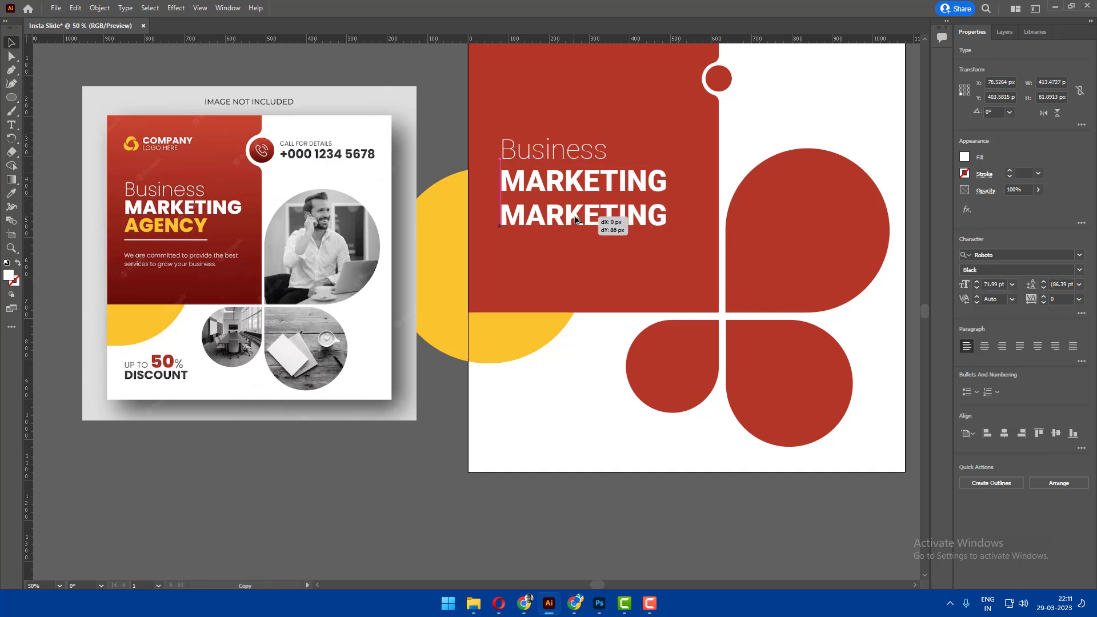
{"action": "double_click", "coordinate": [576, 220]}
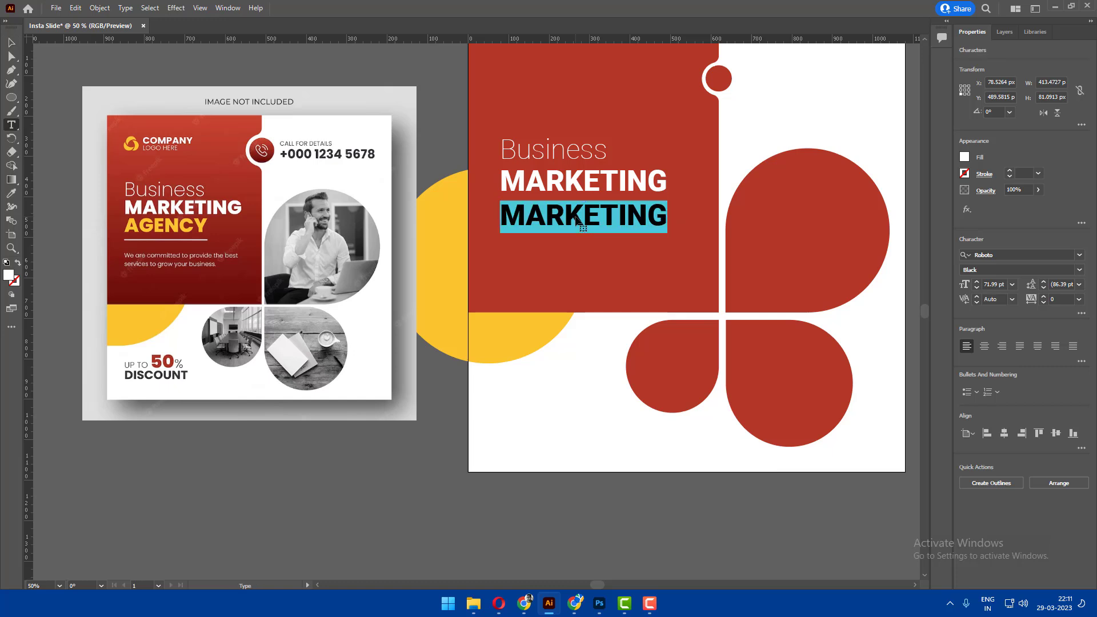
{"action": "type", "text": "agency"}
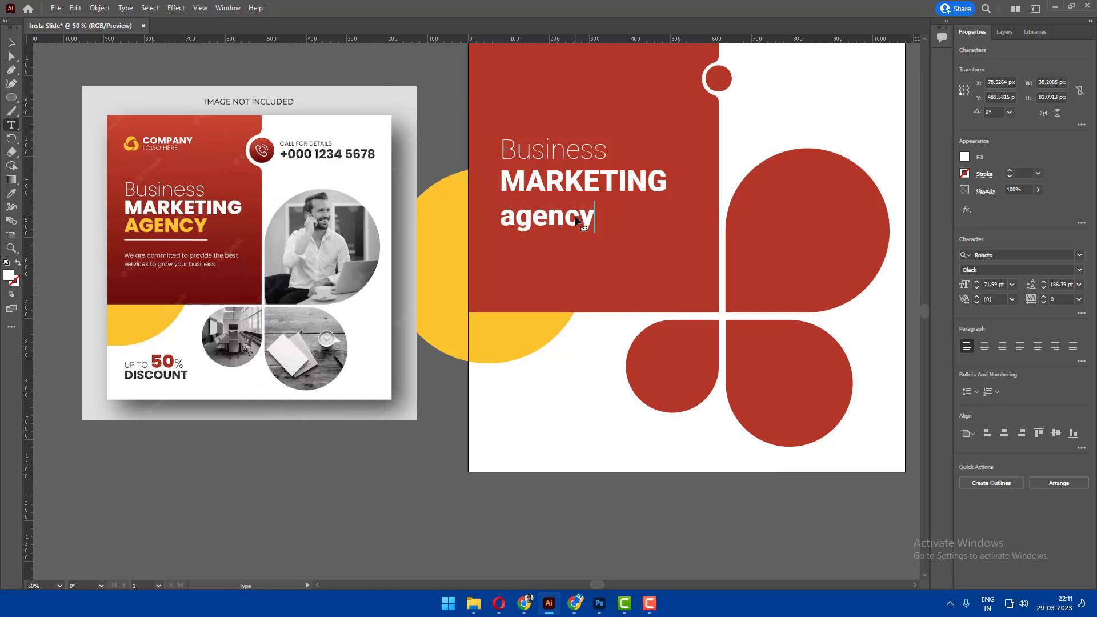
{"action": "left_click", "coordinate": [10, 42]}
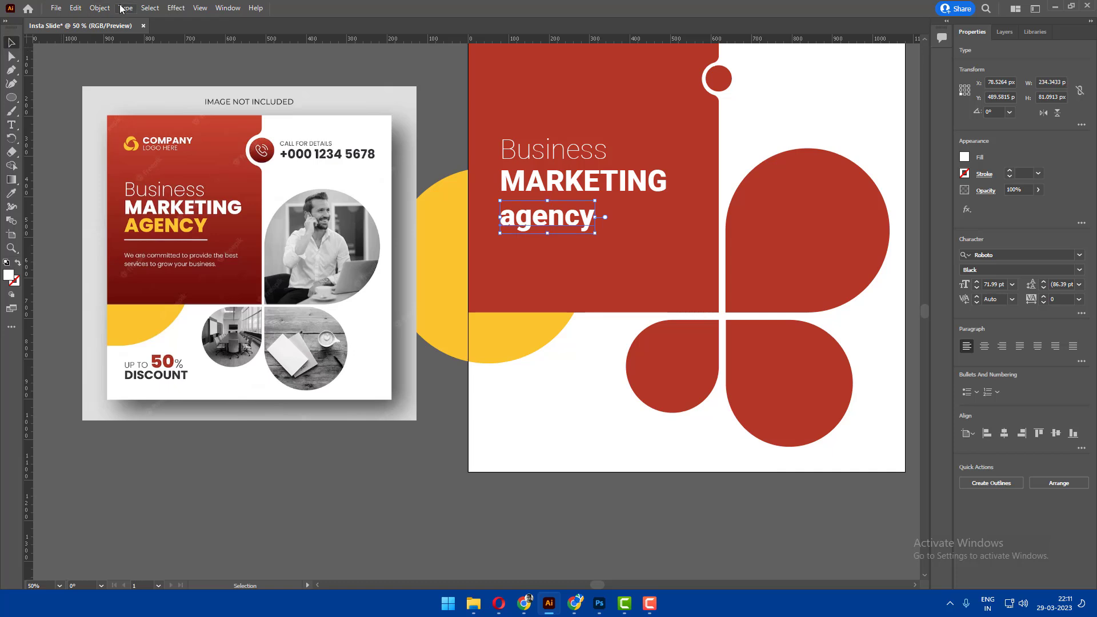
{"action": "left_click", "coordinate": [125, 8]}
{"action": "left_click", "coordinate": [331, 191]}
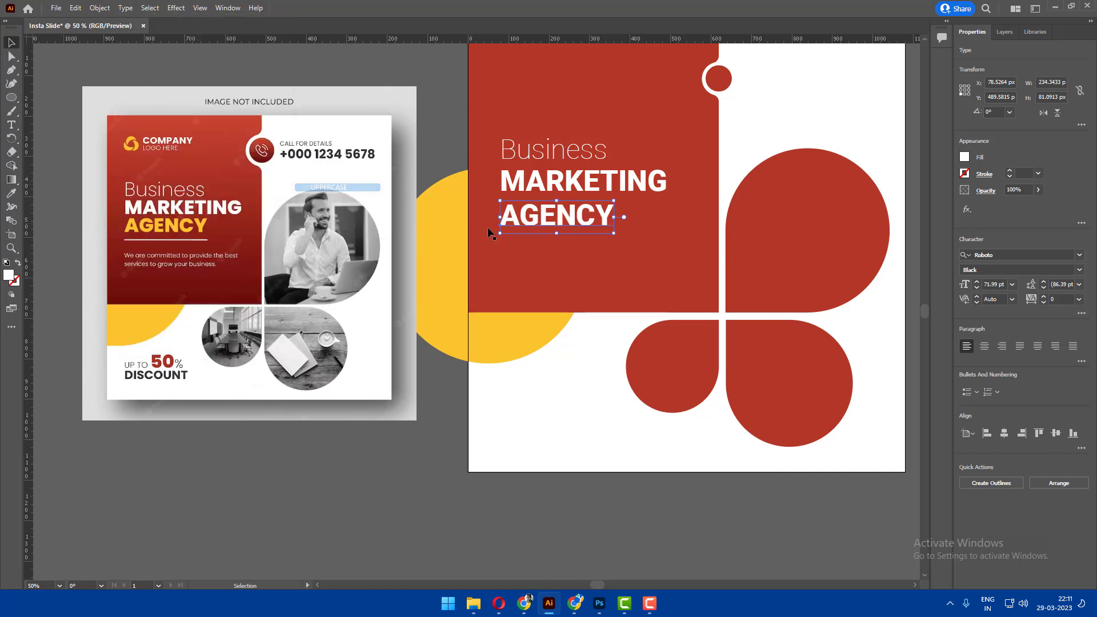
Give AGENCY the reference flyer's yellow fill and nudge it slightly right and up.
{"action": "key", "text": "i"}
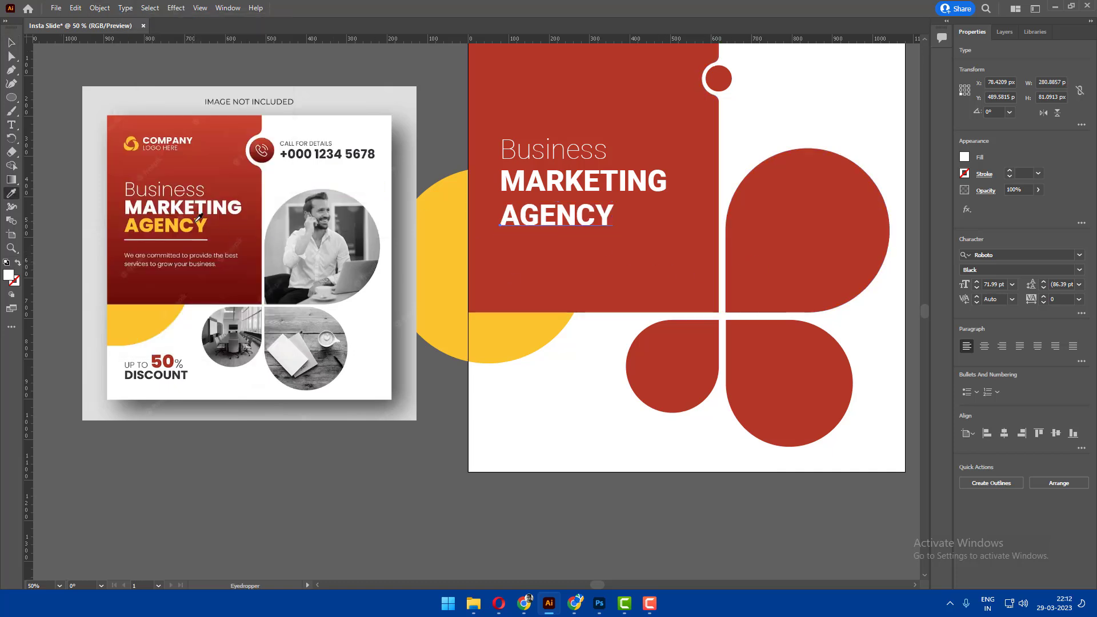
{"action": "left_click", "coordinate": [444, 238]}
{"action": "key", "text": "v"}
{"action": "left_click", "coordinate": [601, 350]}
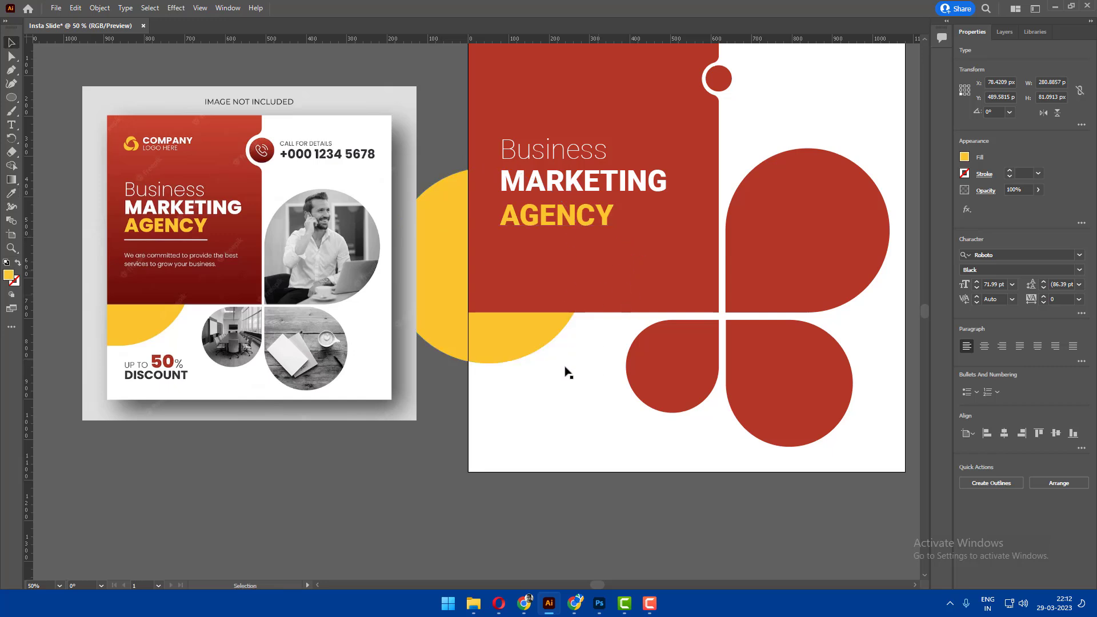
{"action": "left_click", "coordinate": [579, 222]}
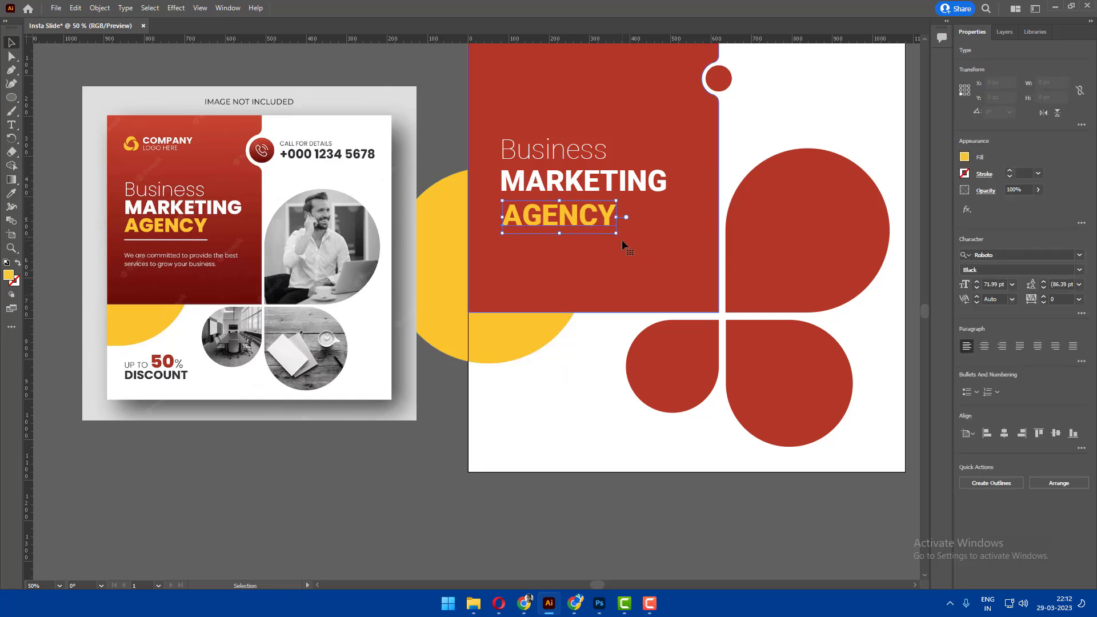
{"action": "left_click_drag", "start_coordinate": [596, 229], "coordinate": [598, 228]}
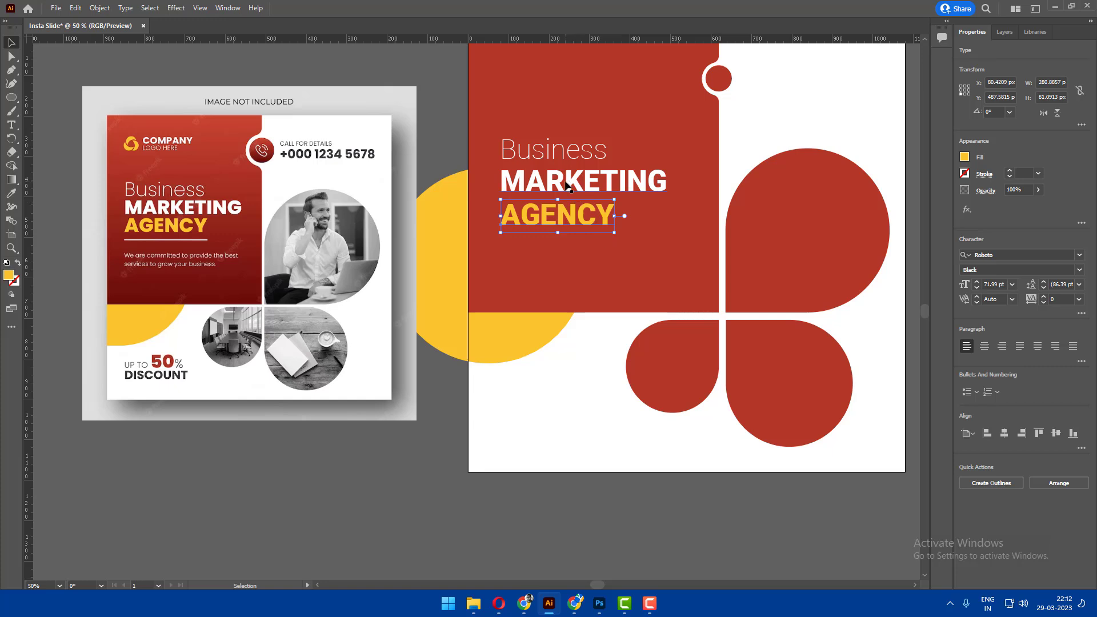
Left-align Business, MARKETING and AGENCY, then move AGENCY up and Business down toward MARKETING.
{"action": "left_click", "coordinate": [567, 185], "text": "shift"}
{"action": "left_click", "coordinate": [553, 149], "text": "shift"}
{"action": "left_click", "coordinate": [964, 433]}
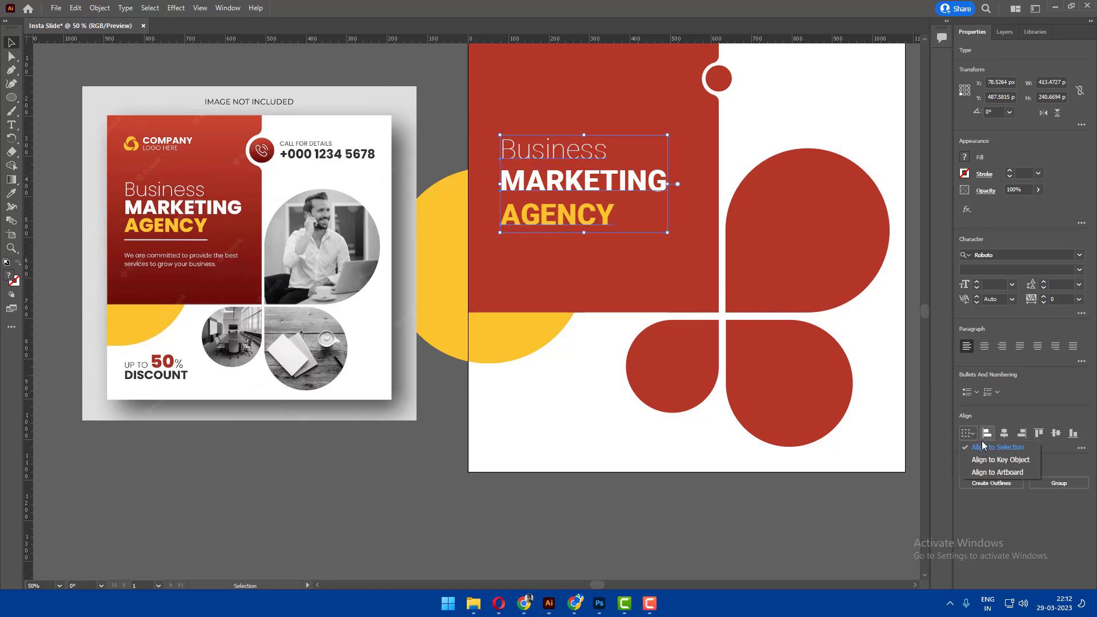
{"action": "left_click", "coordinate": [984, 451]}
{"action": "left_click", "coordinate": [669, 498]}
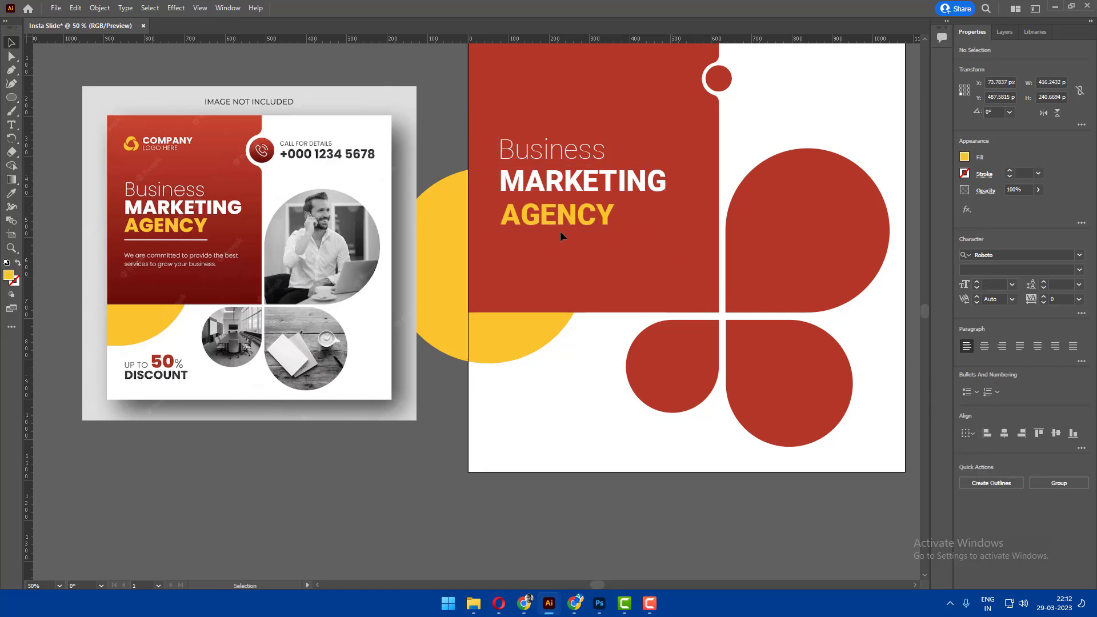
{"action": "left_click", "coordinate": [560, 224]}
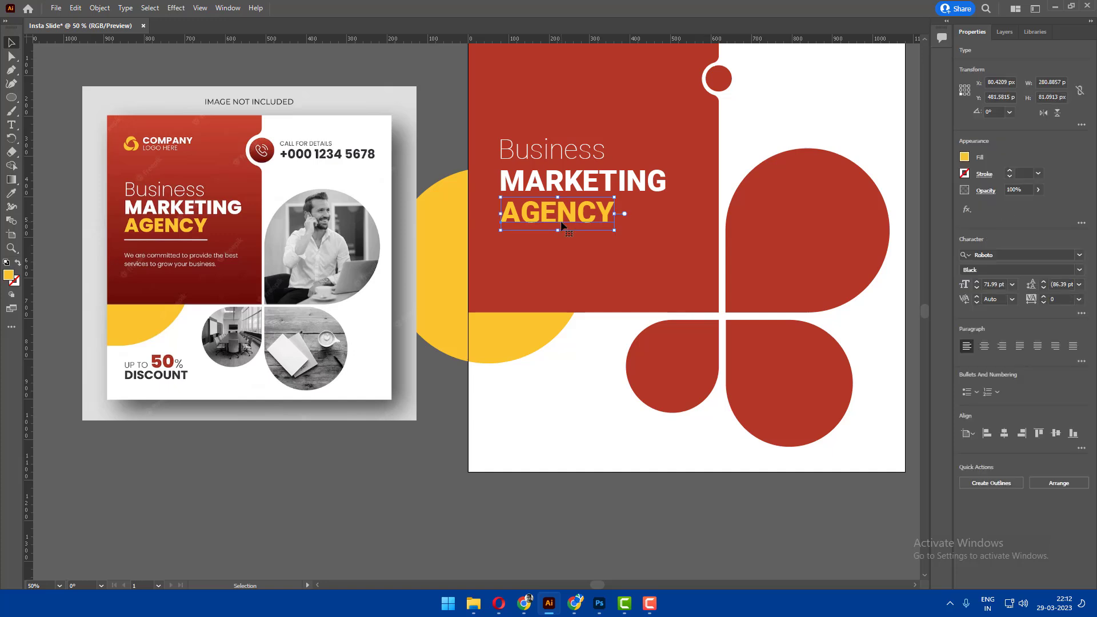
{"action": "left_click_drag", "start_coordinate": [562, 224], "coordinate": [561, 218]}
{"action": "left_click_drag", "start_coordinate": [573, 159], "coordinate": [573, 161]}
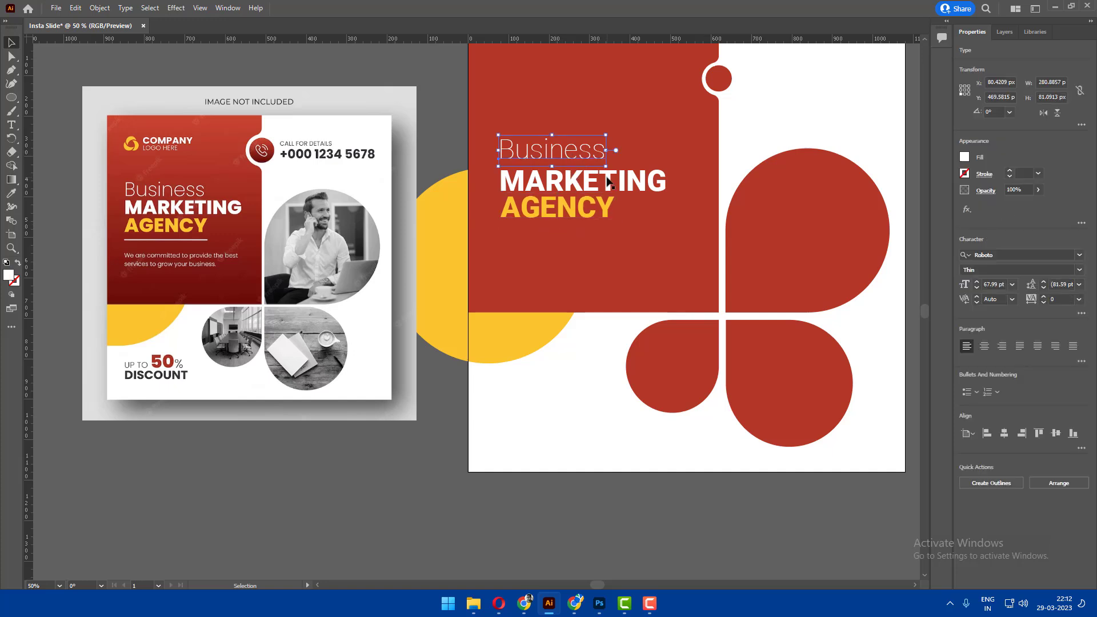
{"action": "left_click", "coordinate": [557, 209]}
{"action": "left_click", "coordinate": [441, 356]}
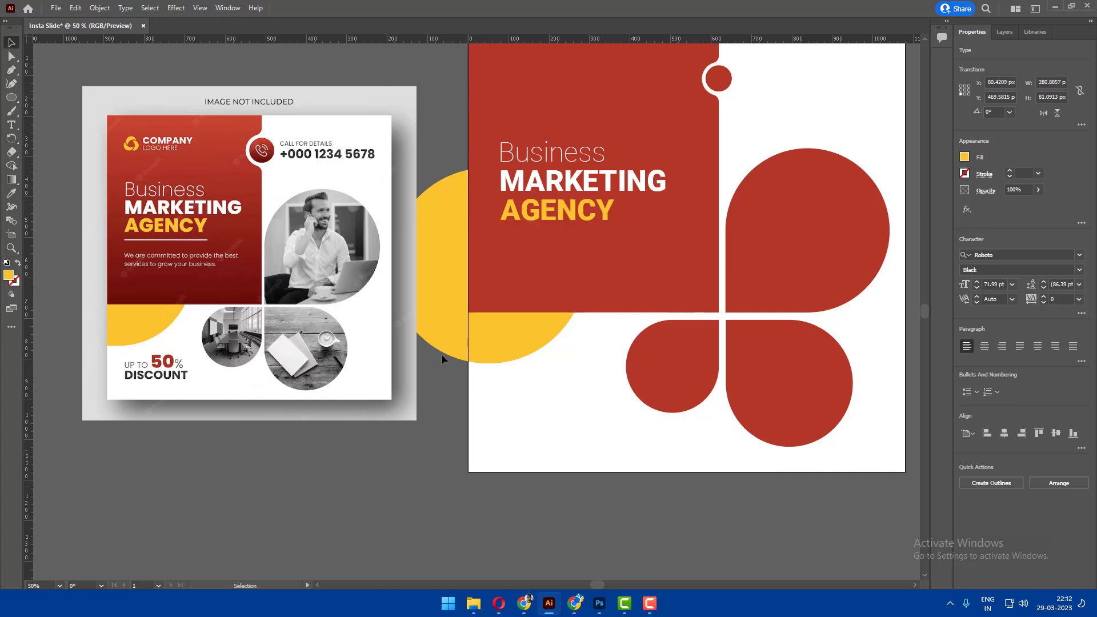
Draw an area text box below AGENCY with an 18 pt font size.
{"action": "key", "text": "t"}
{"action": "left_click_drag", "start_coordinate": [502, 231], "coordinate": [681, 266]}
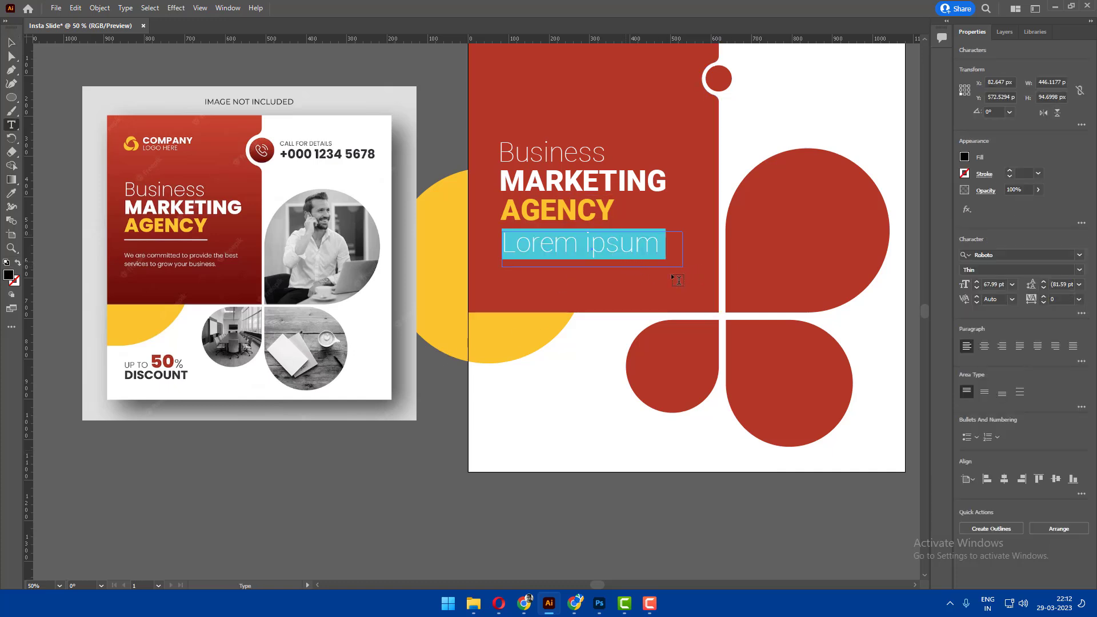
{"action": "left_click", "coordinate": [1012, 284]}
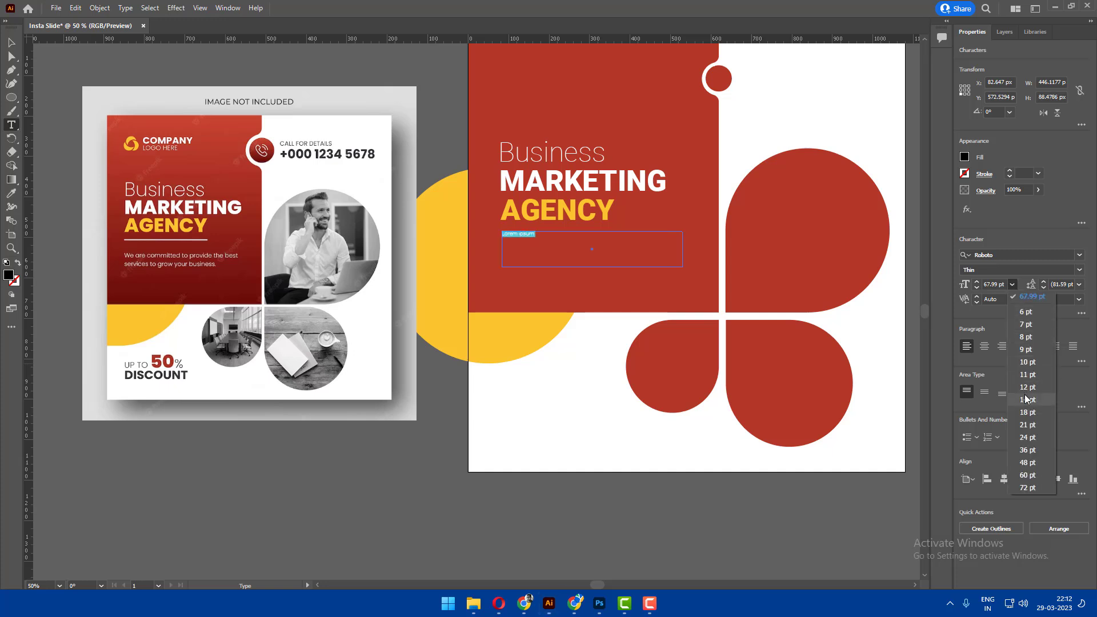
{"action": "left_click", "coordinate": [1027, 412]}
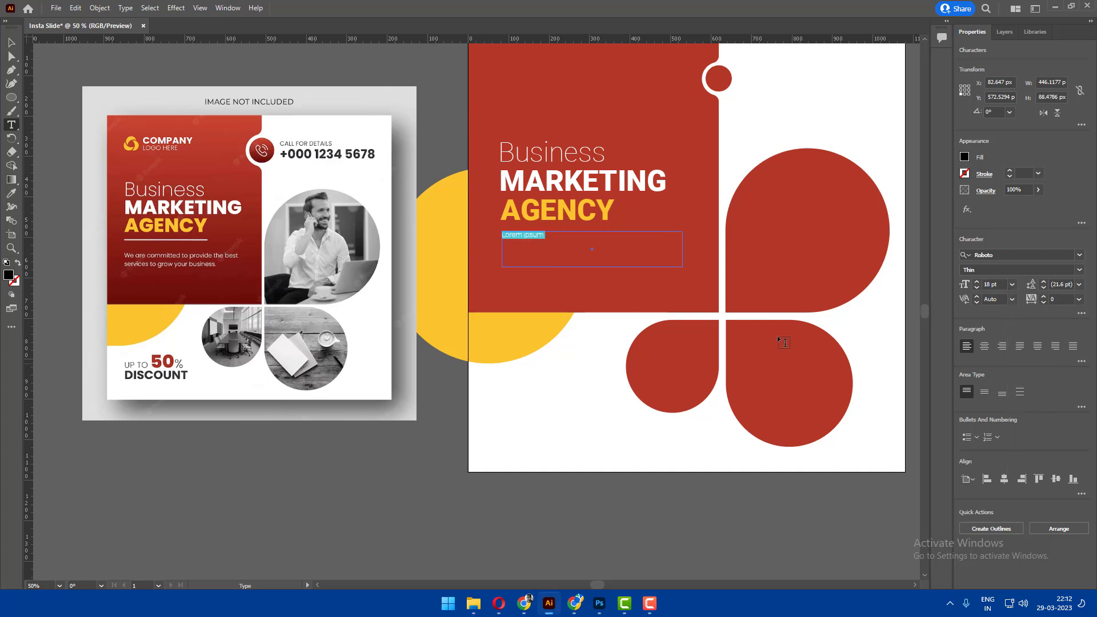
Fill the box with placeholder text and delete everything after 'nonummy'.
{"action": "left_click", "coordinate": [125, 8]}
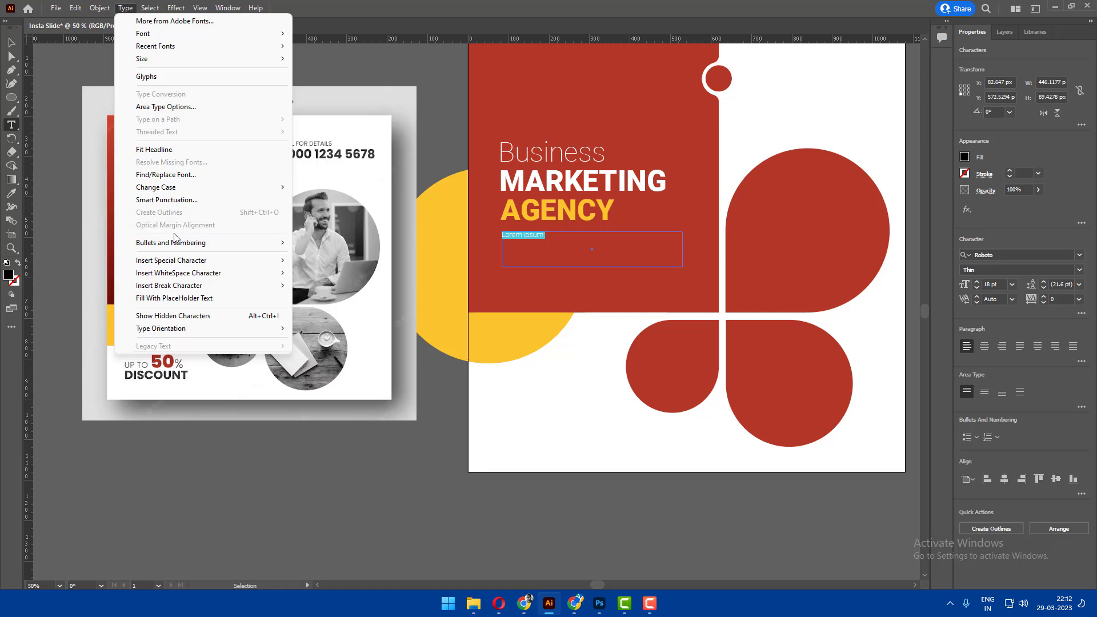
{"action": "left_click", "coordinate": [211, 298]}
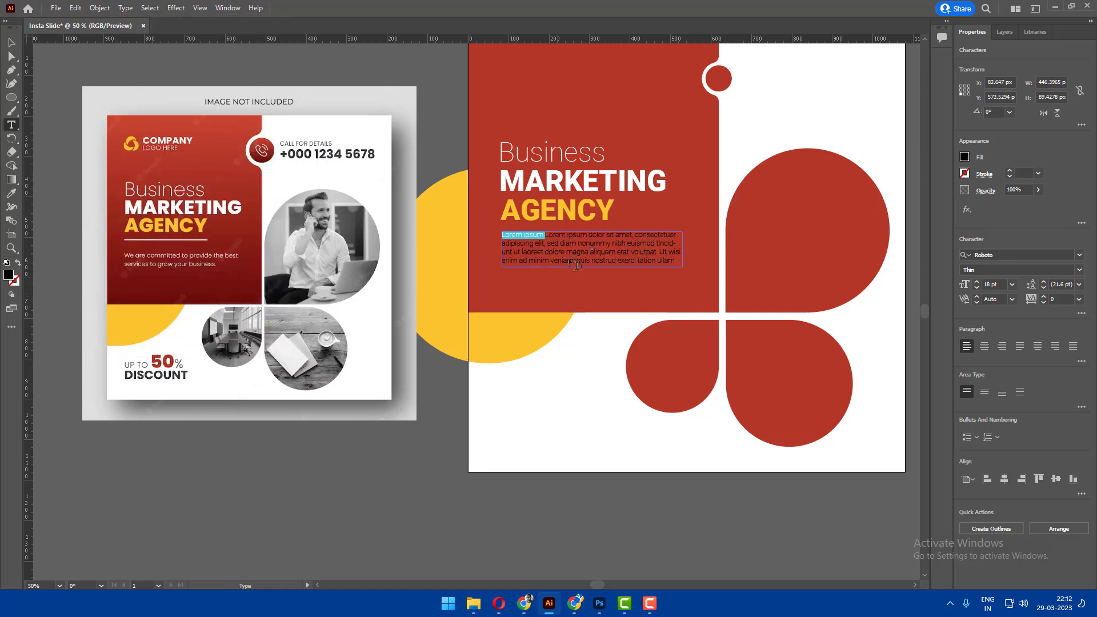
{"action": "left_click_drag", "start_coordinate": [612, 245], "coordinate": [708, 265]}
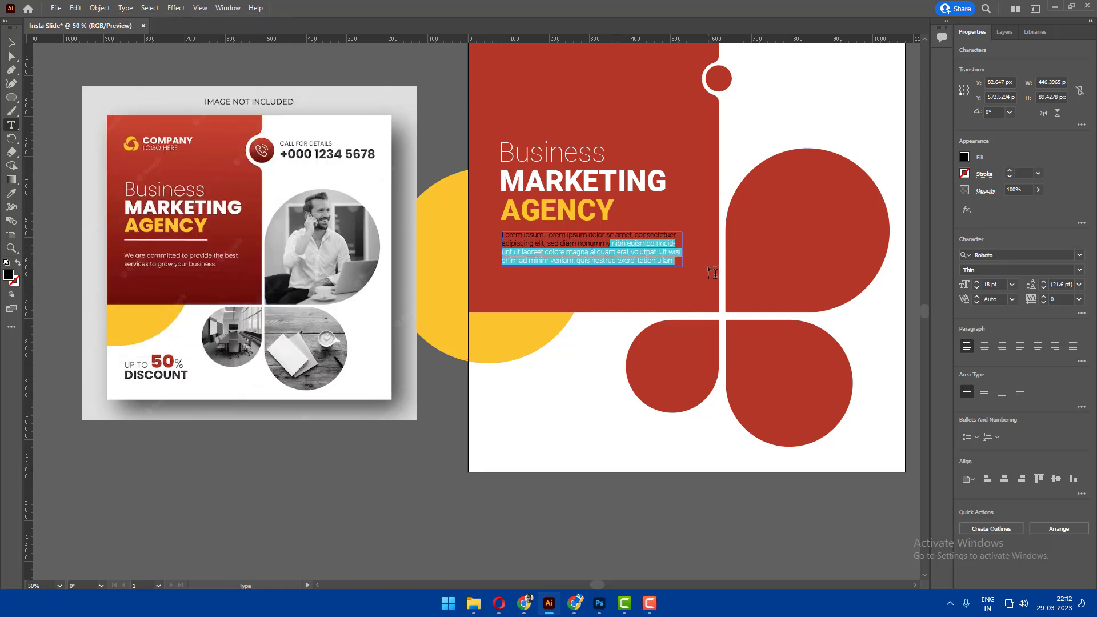
{"action": "key", "text": "BackSpace"}
{"action": "left_click", "coordinate": [12, 43]}
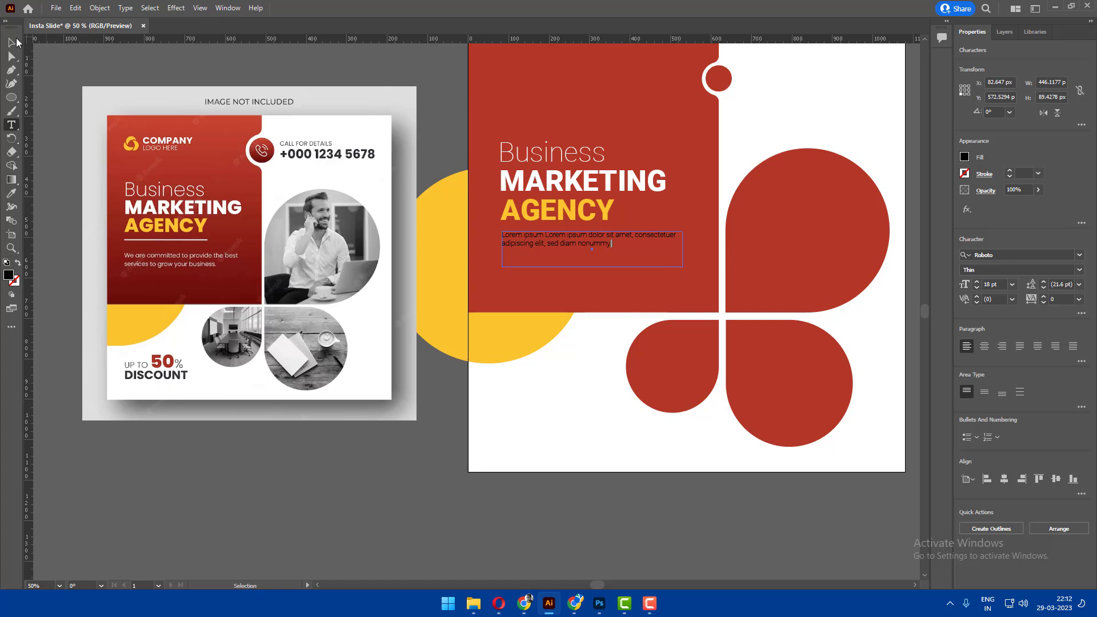
Make the body text white and move it down below AGENCY.
{"action": "left_click", "coordinate": [788, 84]}
{"action": "key", "text": "v"}
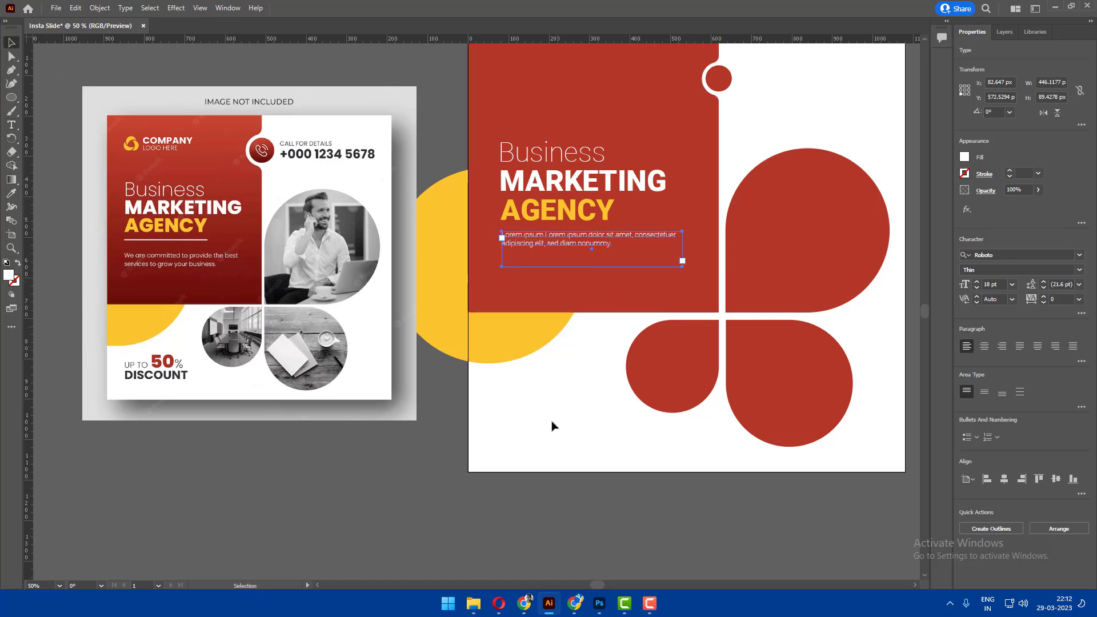
{"action": "left_click", "coordinate": [592, 283]}
{"action": "left_click_drag", "start_coordinate": [588, 243], "coordinate": [587, 260]}
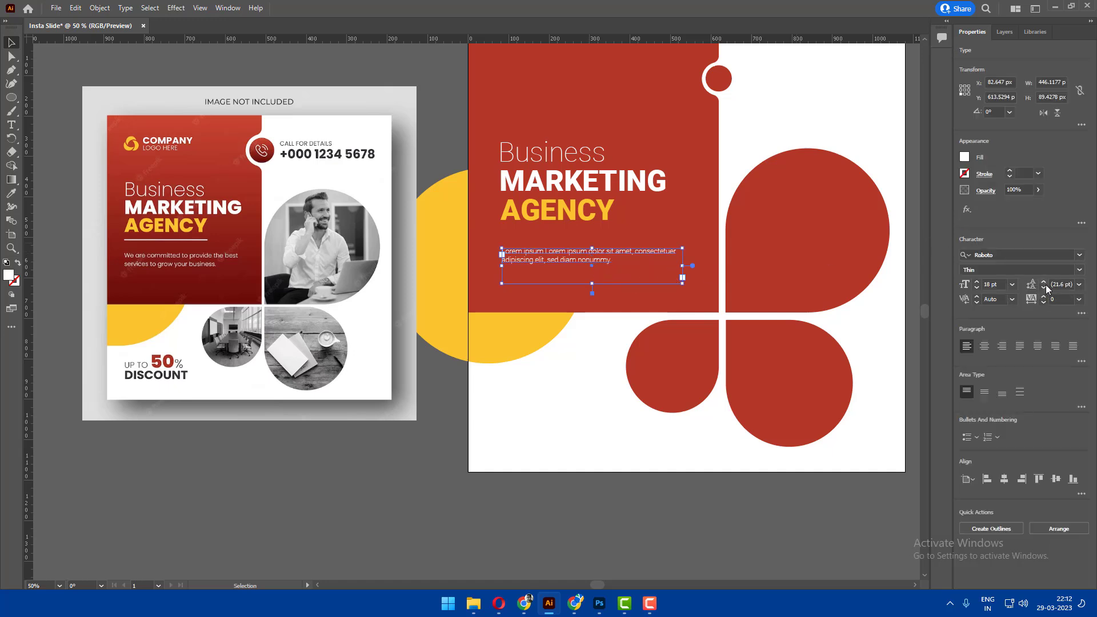
Set the body text leading to 24 pt and shrink the frame to fit two lines.
{"action": "left_click", "coordinate": [1079, 286]}
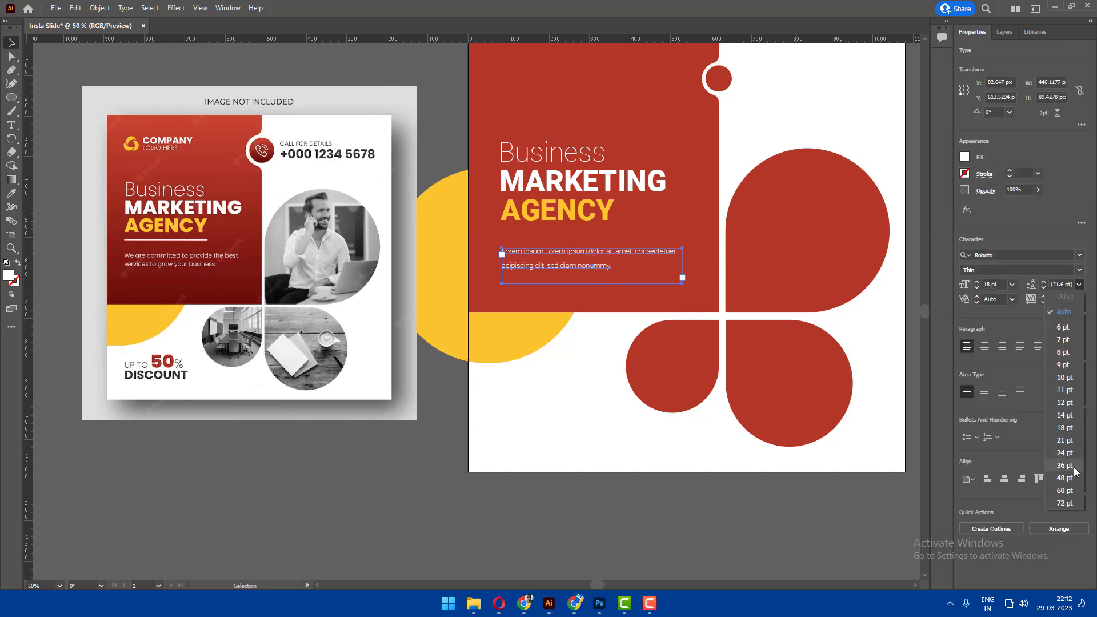
{"action": "left_click", "coordinate": [1064, 453]}
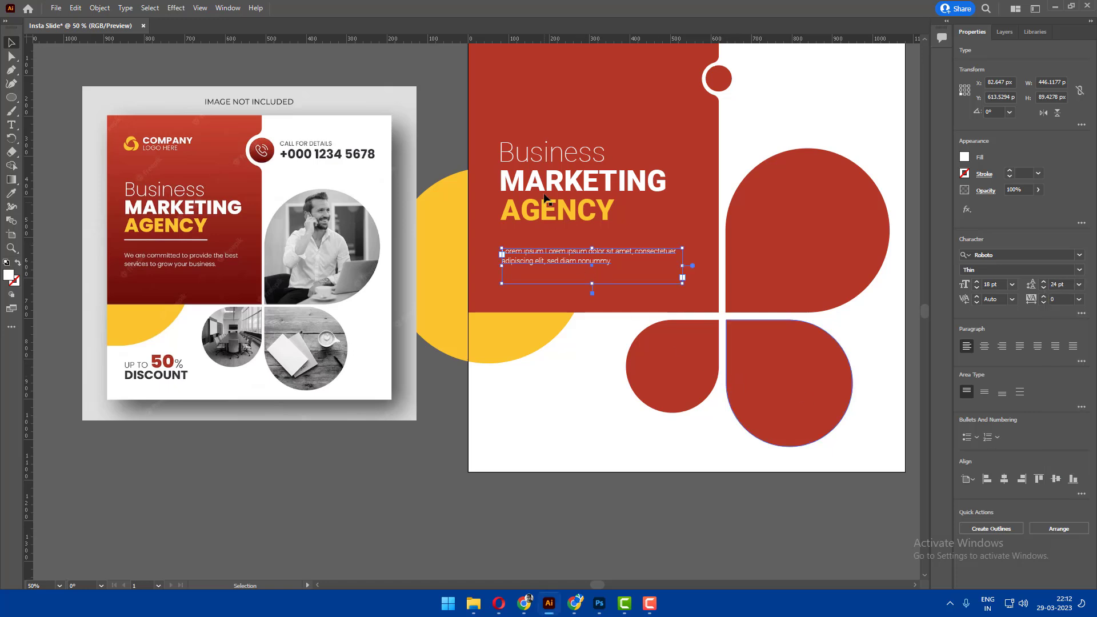
{"action": "left_click", "coordinate": [341, 420]}
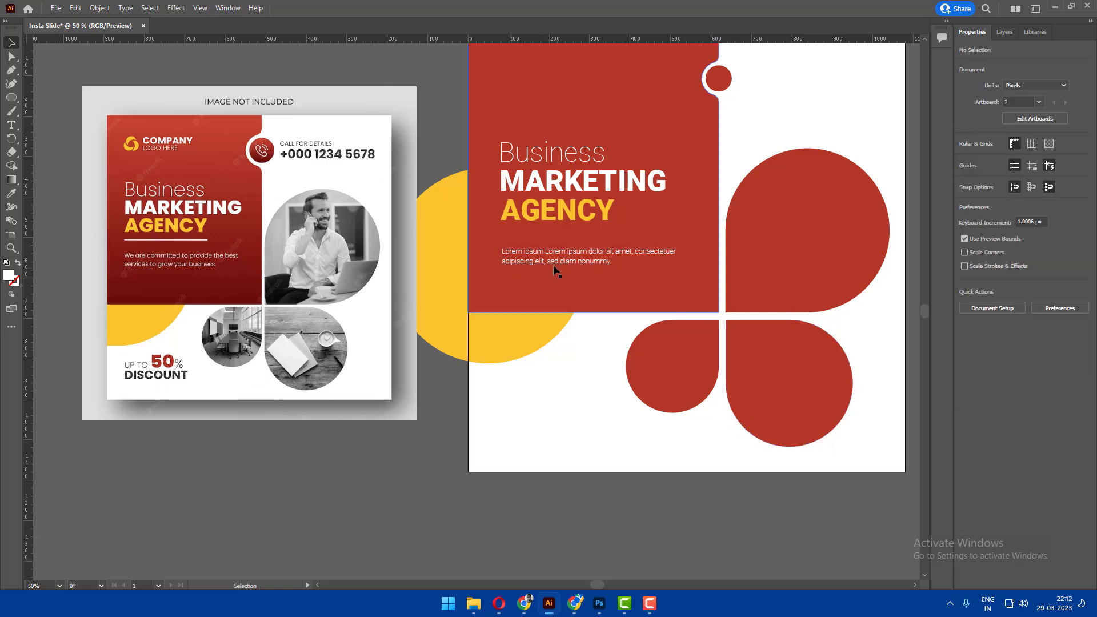
{"action": "left_click", "coordinate": [571, 269]}
{"action": "left_click_drag", "start_coordinate": [594, 282], "coordinate": [596, 271]}
{"action": "left_click", "coordinate": [543, 495]}
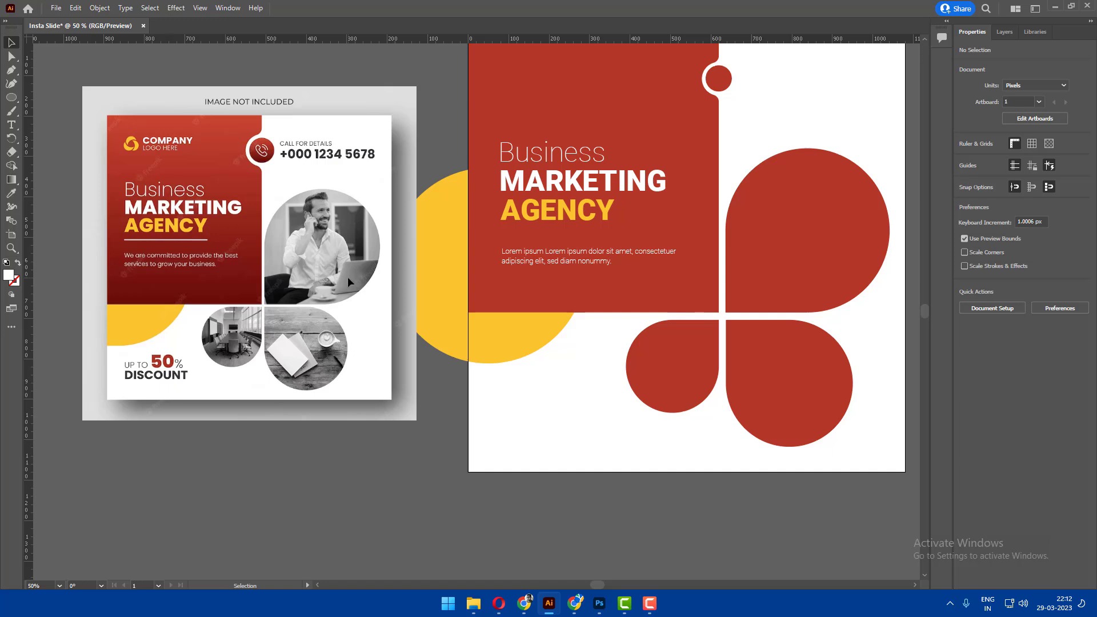
Draw a 288 px horizontal line under AGENCY and nudge it up toward the headline.
{"action": "right_click", "coordinate": [16, 100]}
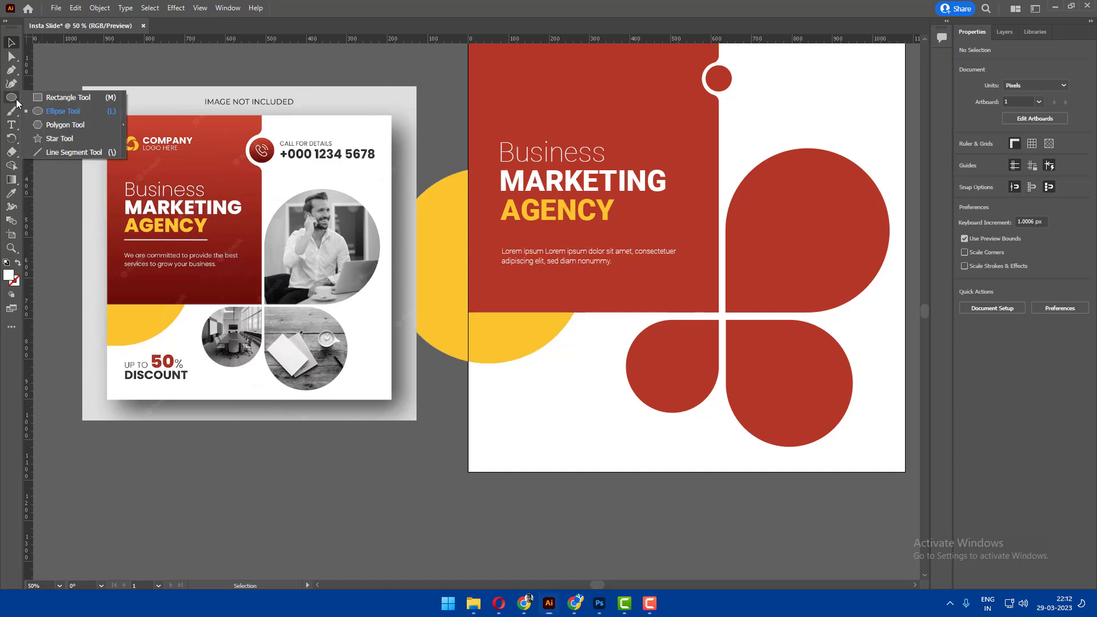
{"action": "left_click", "coordinate": [69, 152]}
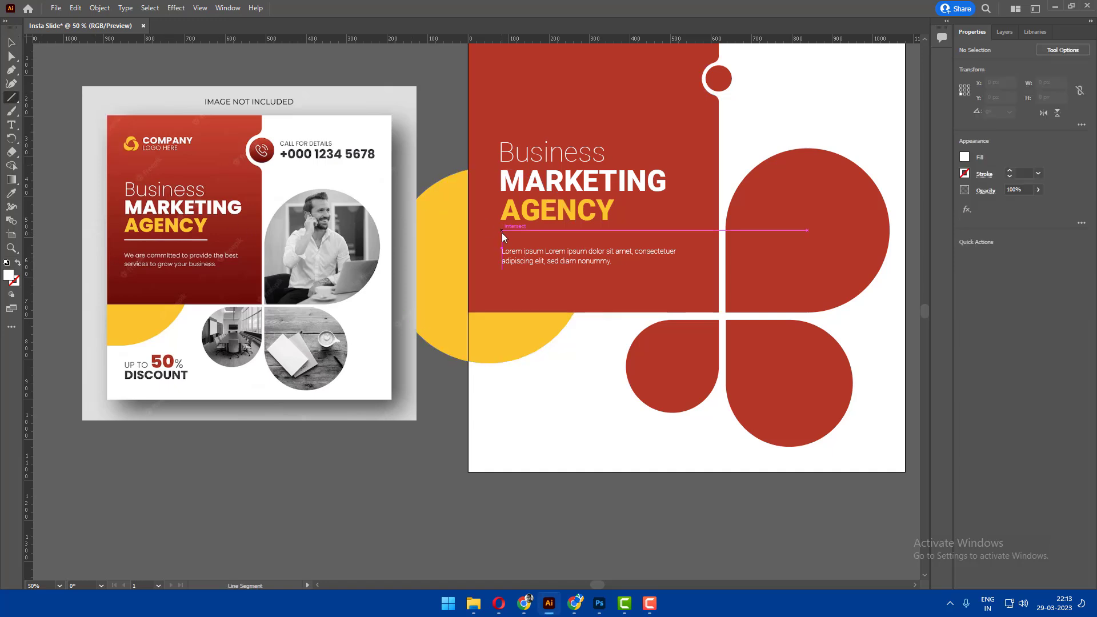
{"action": "left_click_drag", "start_coordinate": [499, 233], "coordinate": [615, 235]}
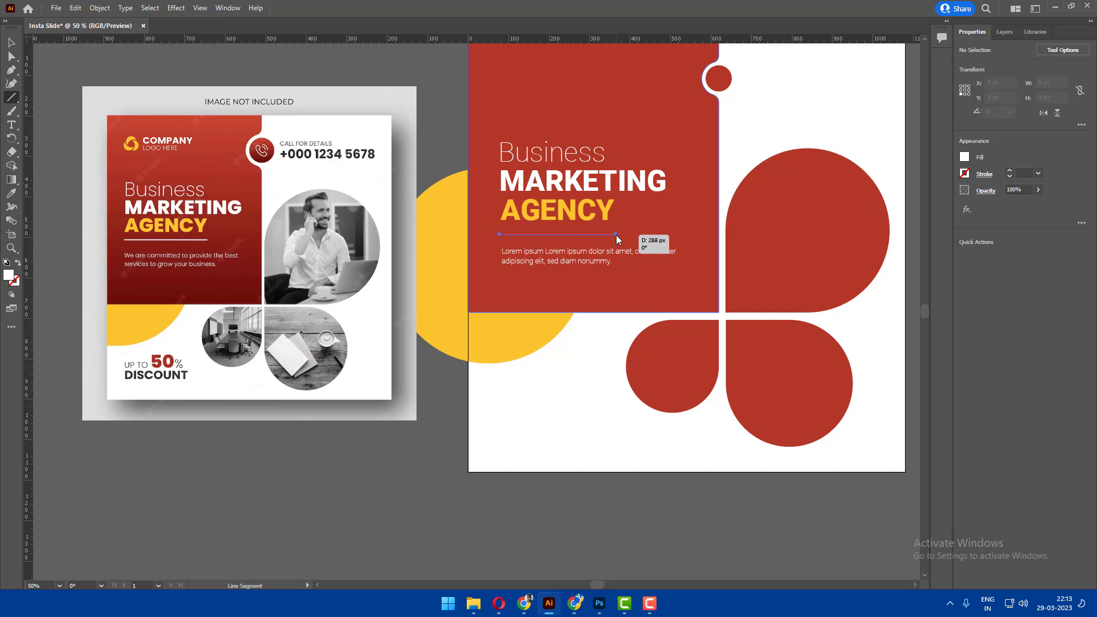
{"action": "key", "text": "v"}
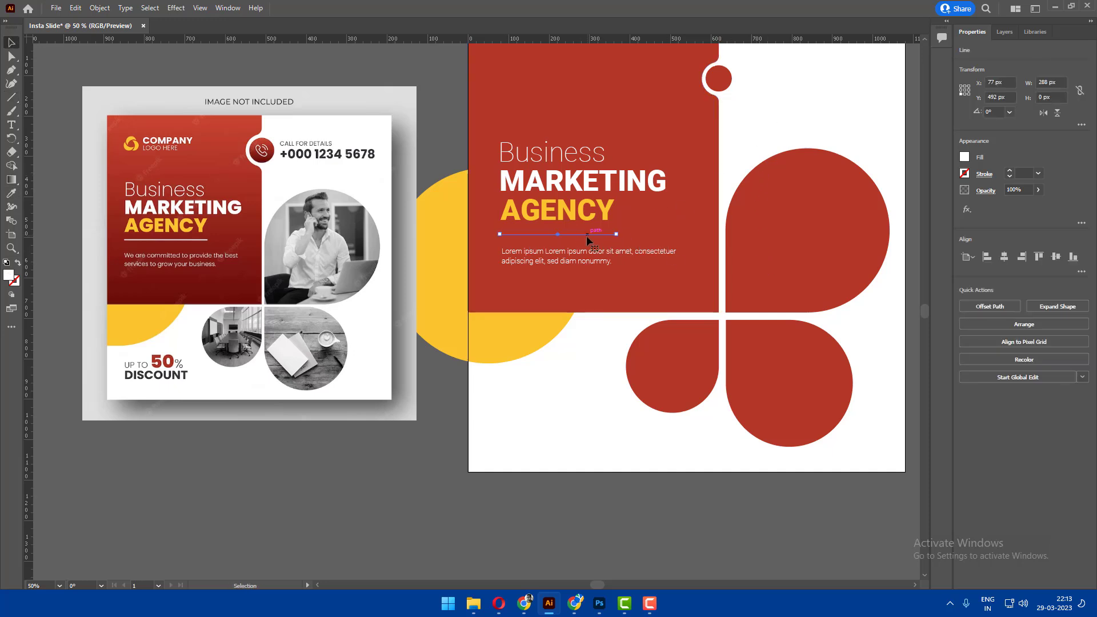
{"action": "key", "text": "shift+Up"}
{"action": "key", "text": "Up"}
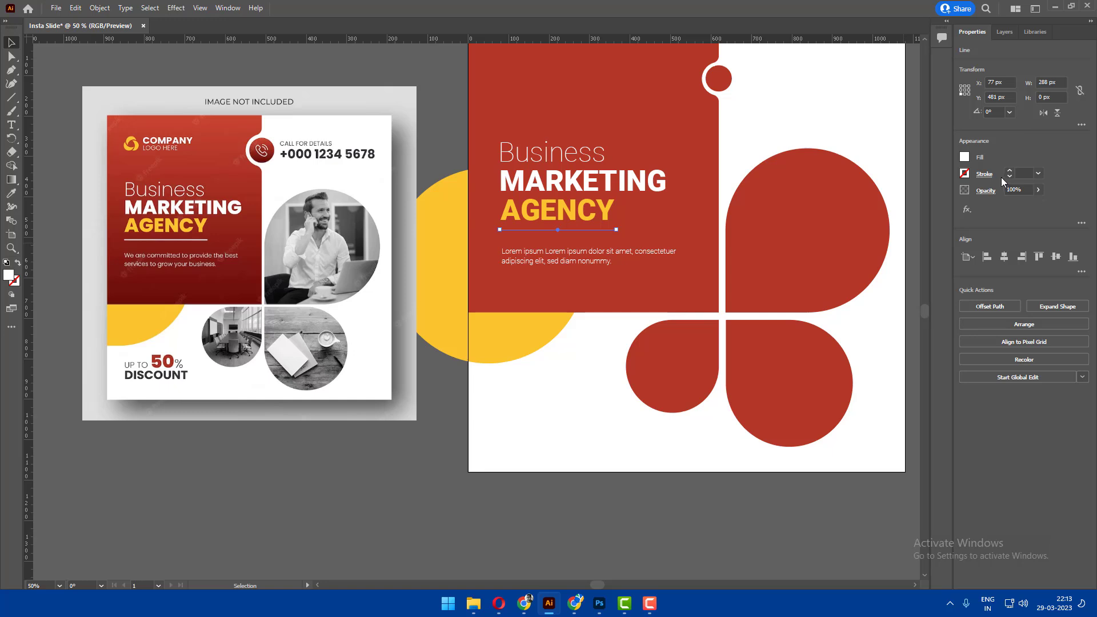
Give the divider line a white 2 pt stroke.
{"action": "key", "text": "shift+x"}
{"action": "left_click", "coordinate": [1037, 172]}
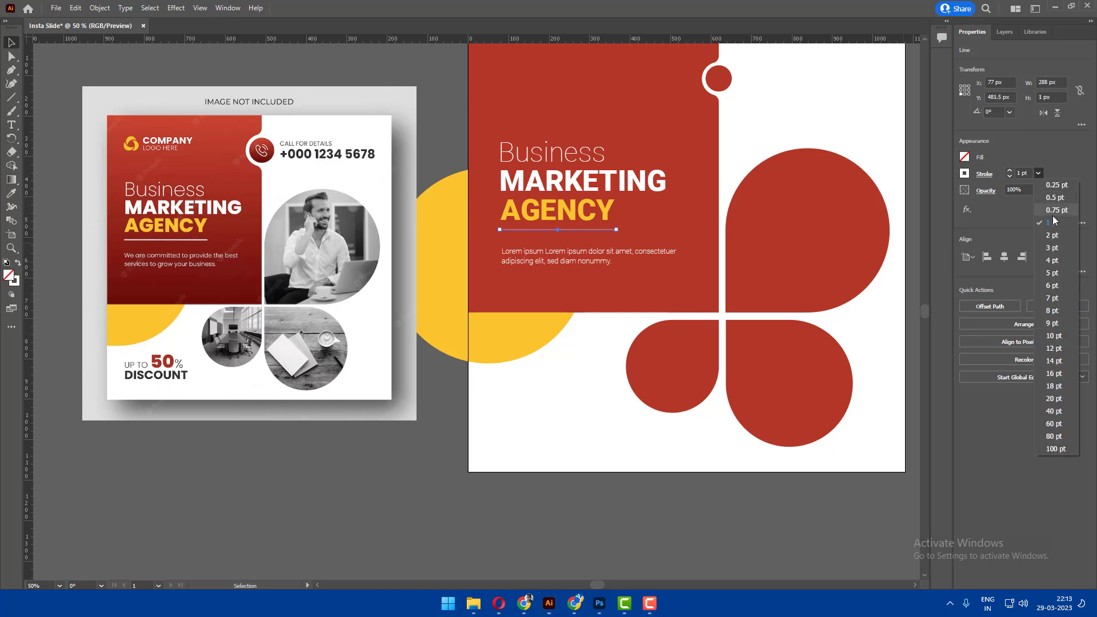
{"action": "left_click", "coordinate": [1057, 239]}
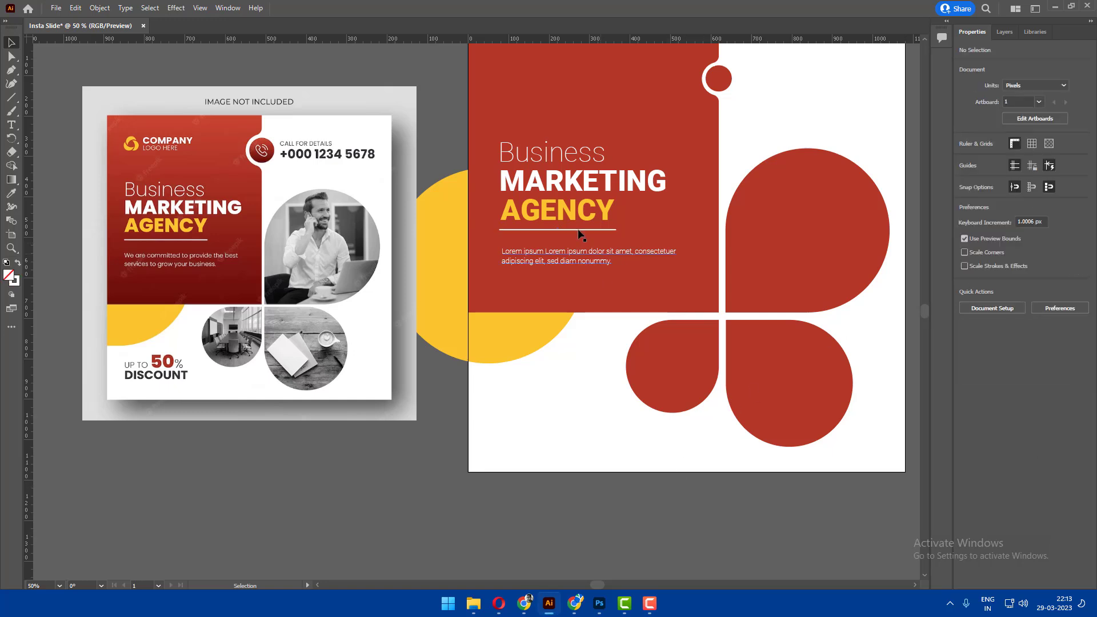
{"action": "left_click", "coordinate": [531, 285], "text": "shift"}
{"action": "left_click", "coordinate": [444, 402]}
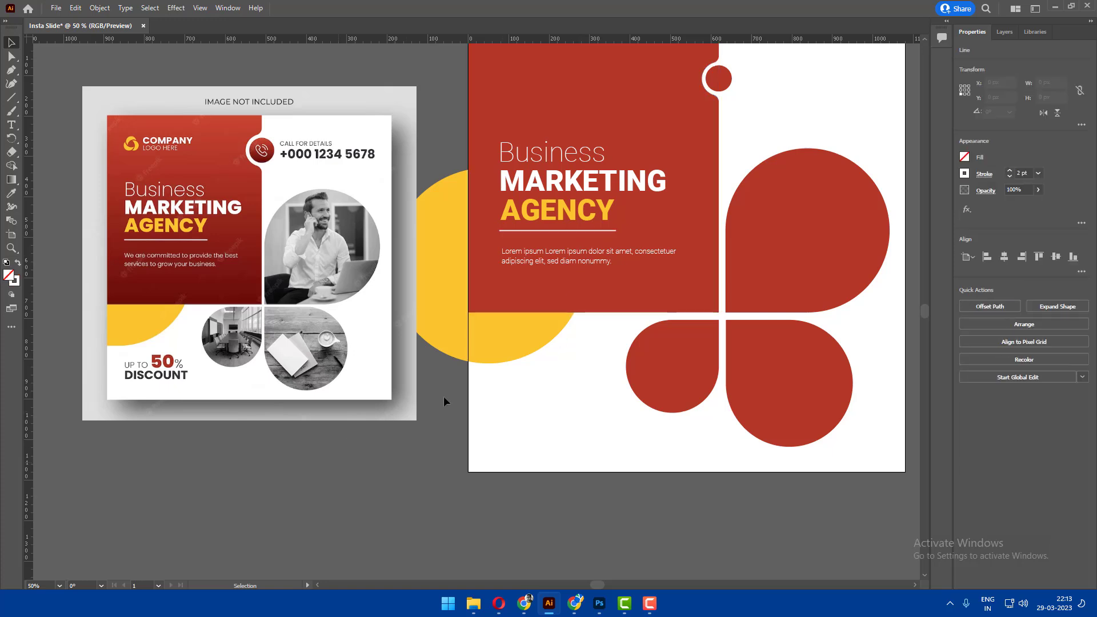
Place a copy of MARKETING at the post's top right and make it black.
{"action": "left_click", "coordinate": [563, 180]}
{"action": "left_click_drag", "start_coordinate": [666, 176], "coordinate": [529, 242]}
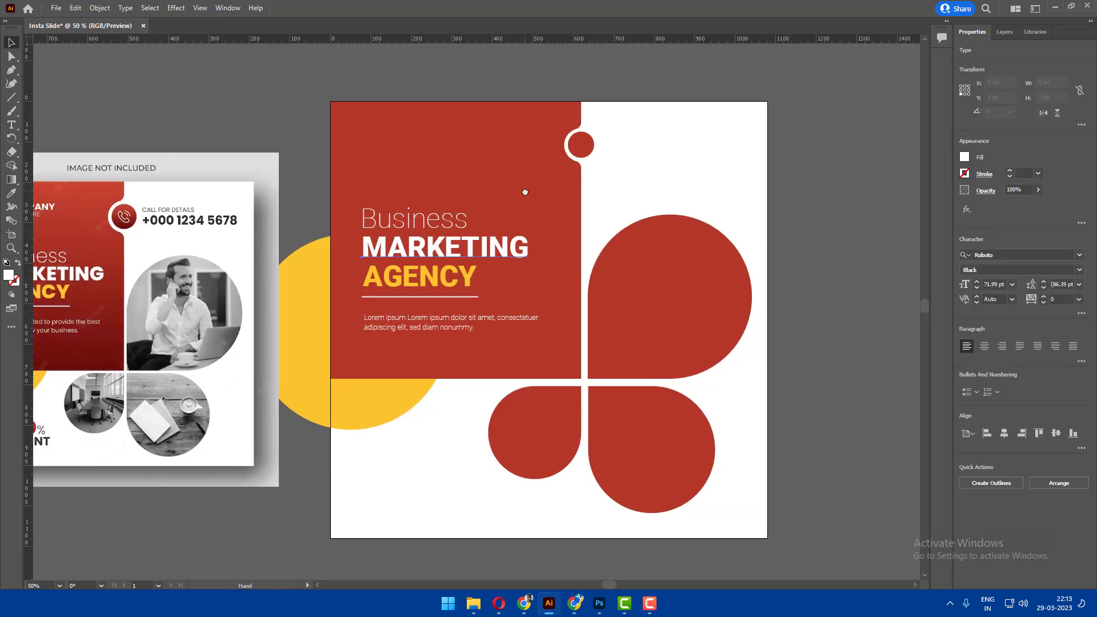
{"action": "left_click_drag", "start_coordinate": [460, 264], "coordinate": [704, 152]}
{"action": "key", "text": "i"}
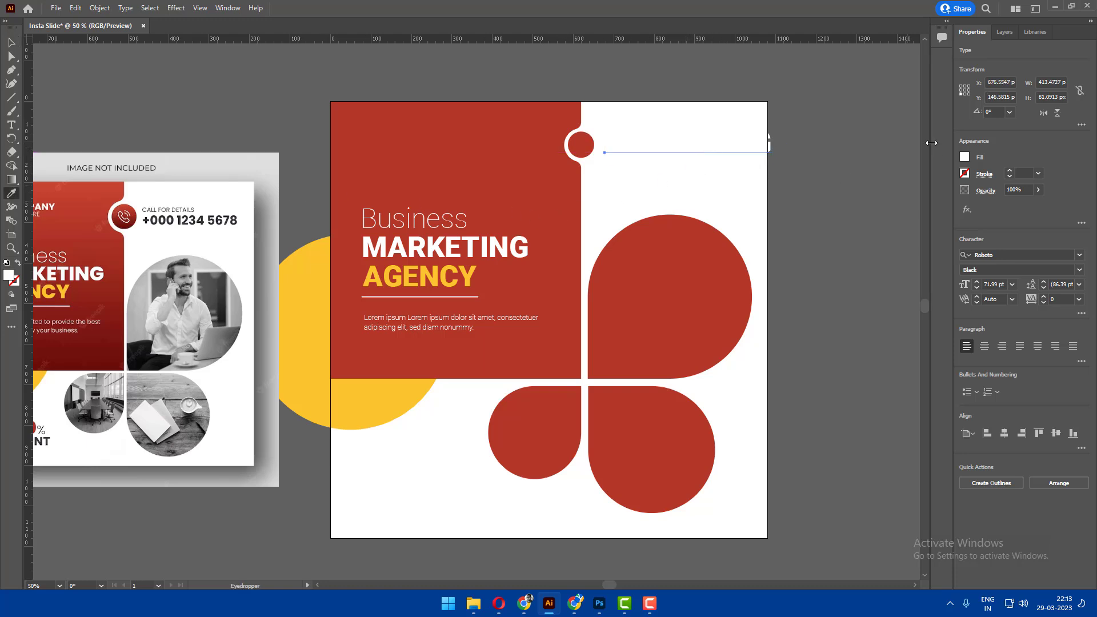
{"action": "left_click", "coordinate": [965, 157]}
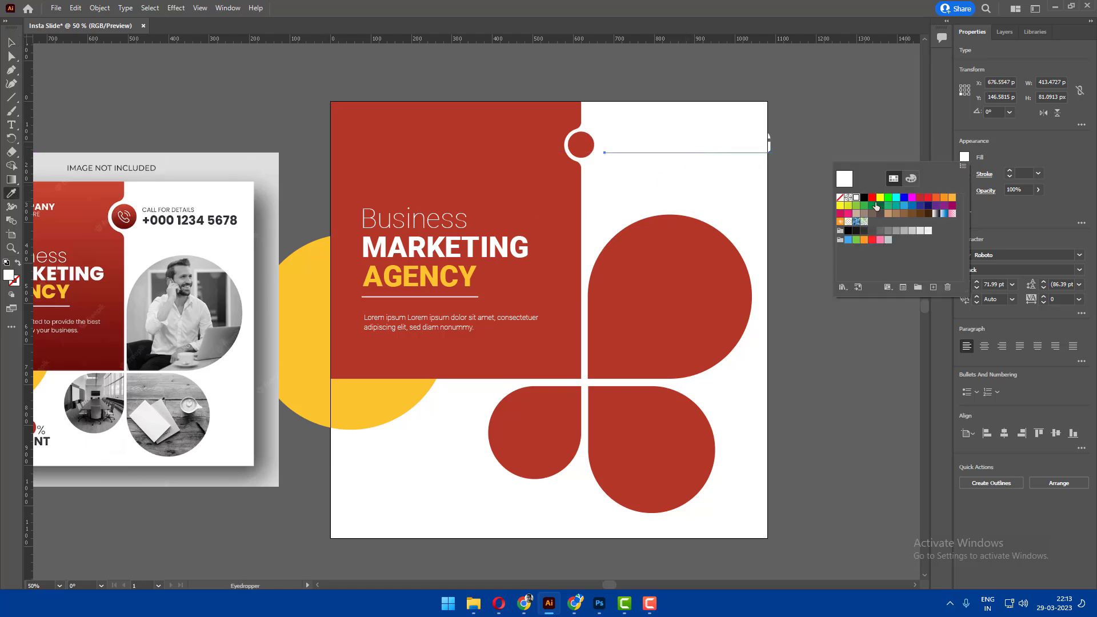
{"action": "left_click", "coordinate": [851, 231]}
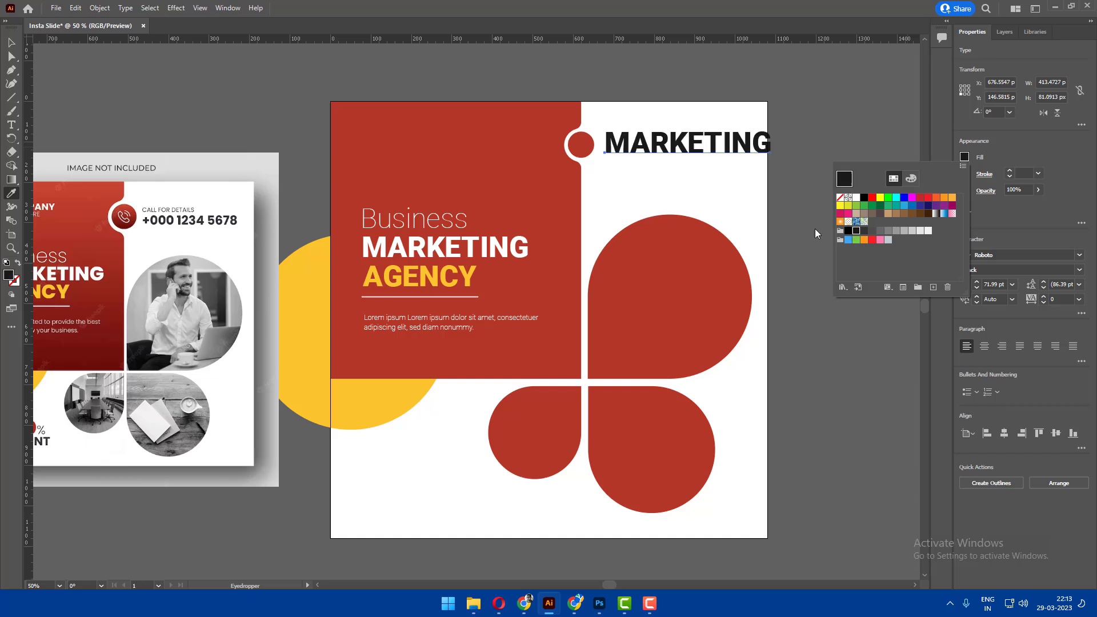
{"action": "key", "text": "v"}
{"action": "double_click", "coordinate": [681, 137]}
{"action": "key", "text": "ctrl+a"}
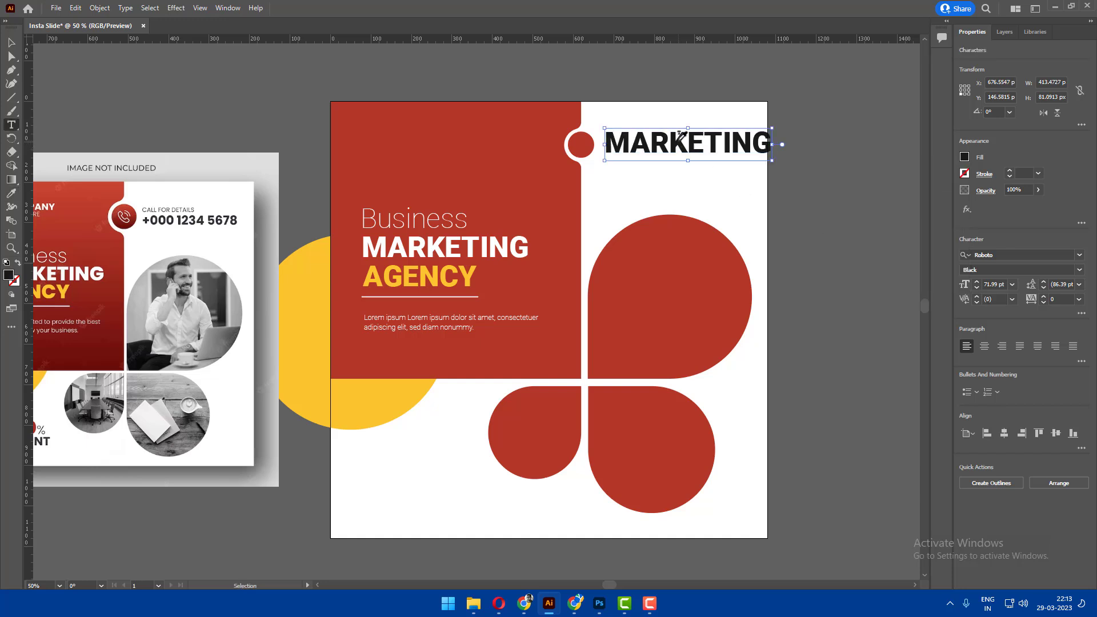
{"action": "type", "text": "+"}
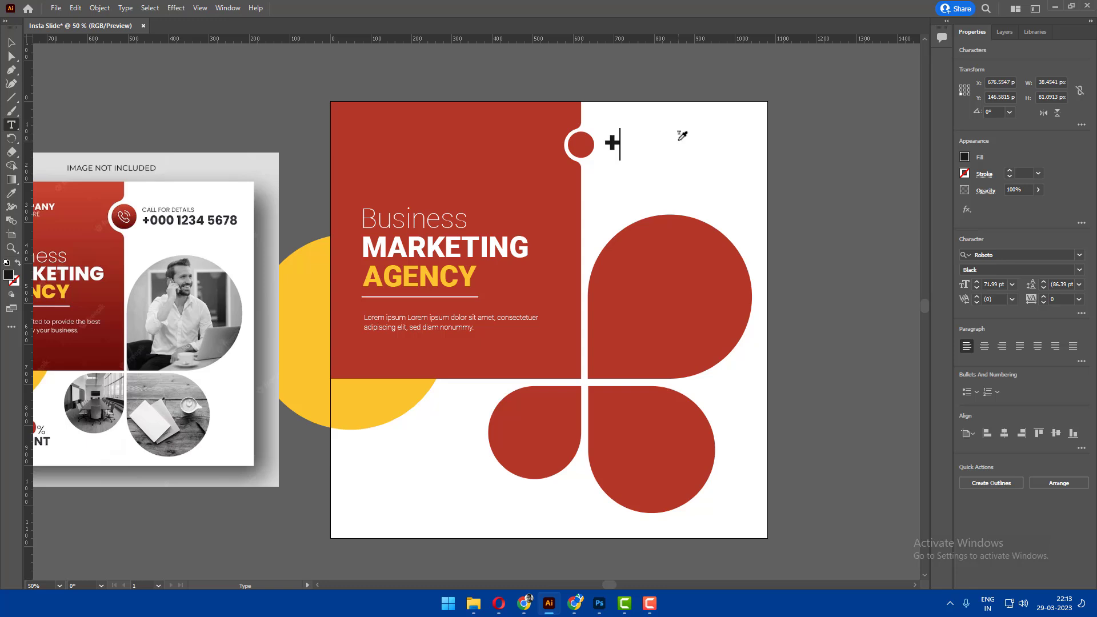
{"action": "type", "text": "00"}
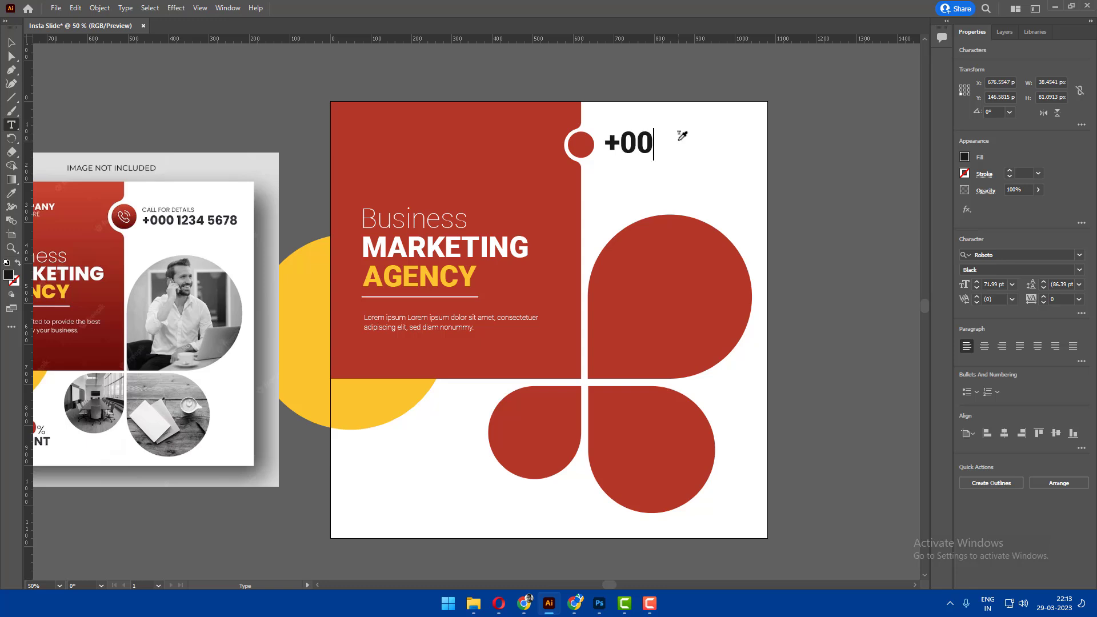
{"action": "type", "text": "0 123456"}
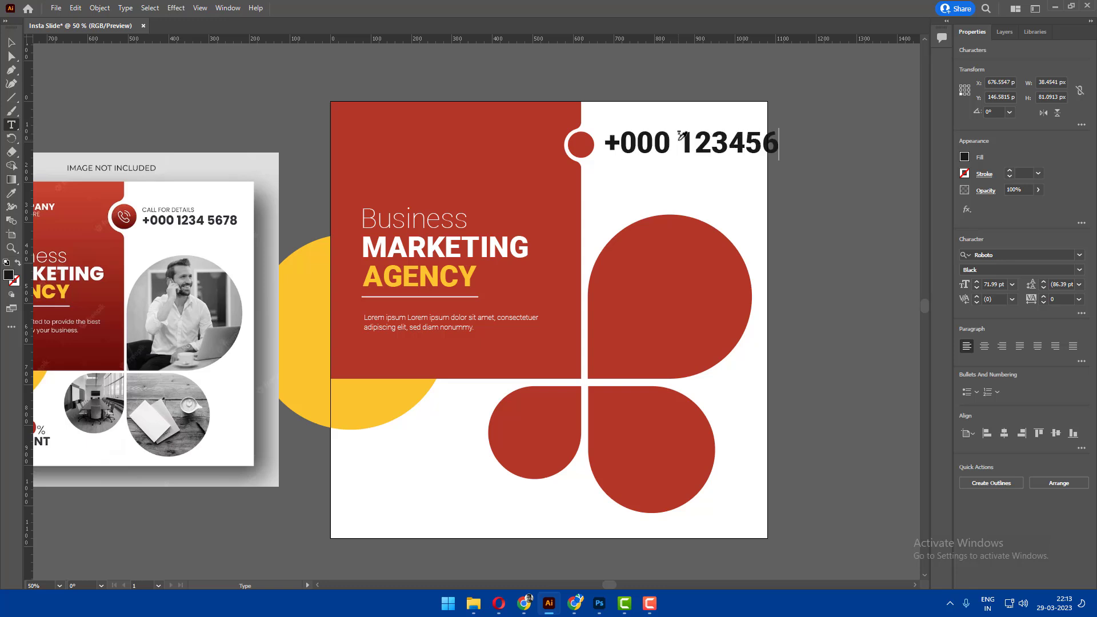
{"action": "key", "text": "ctrl+a"}
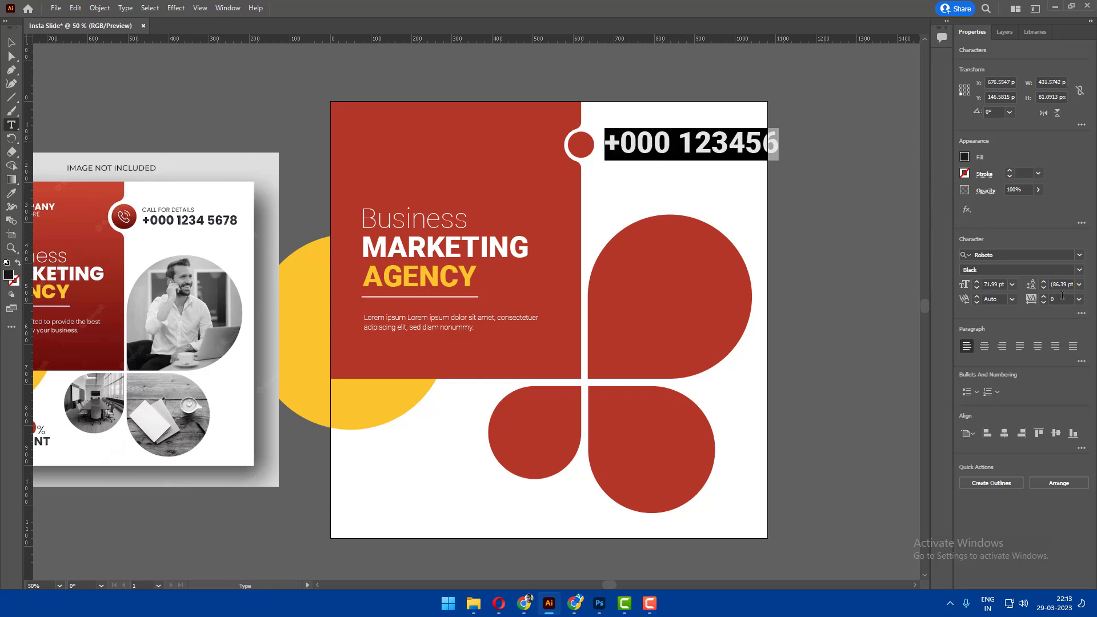
{"action": "left_click", "coordinate": [1012, 284]}
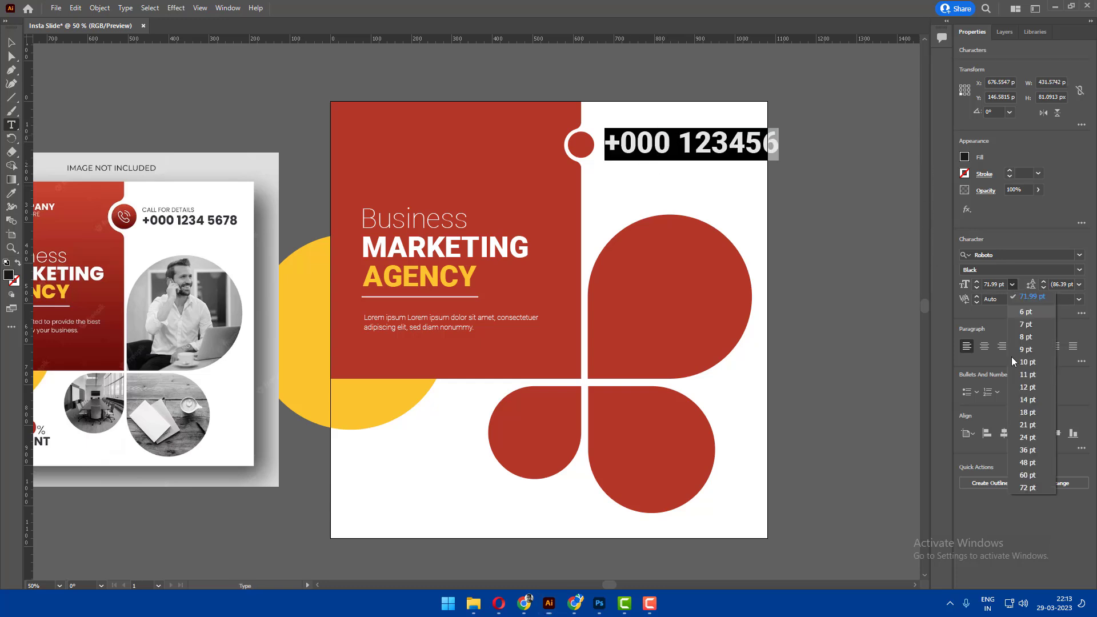
{"action": "left_click", "coordinate": [1028, 451]}
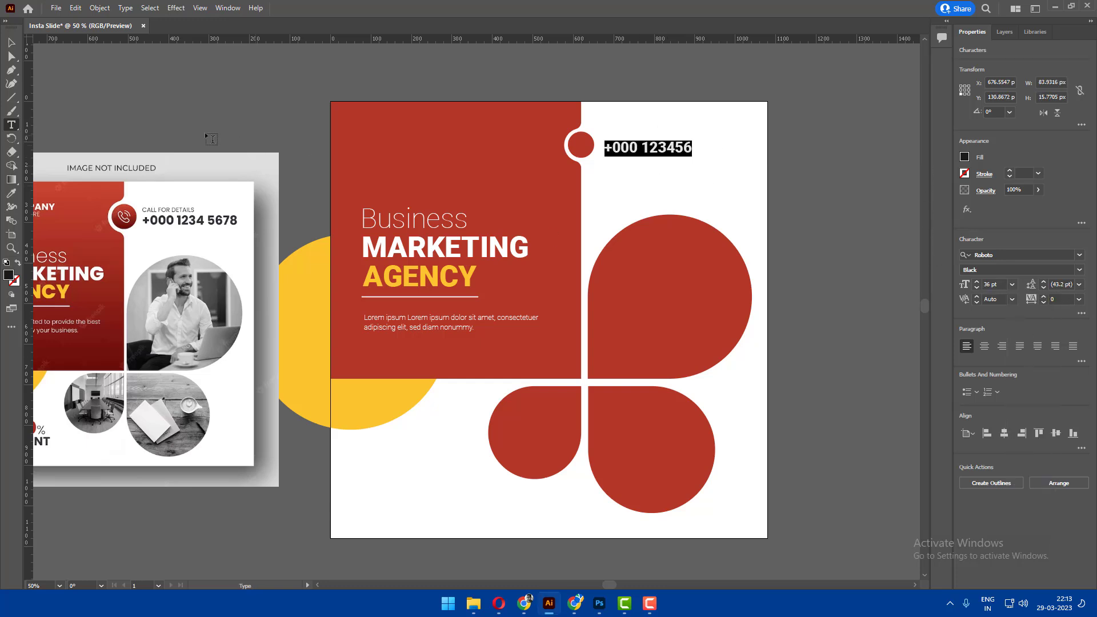
{"action": "left_click", "coordinate": [695, 150]}
{"action": "type", "text": "123"}
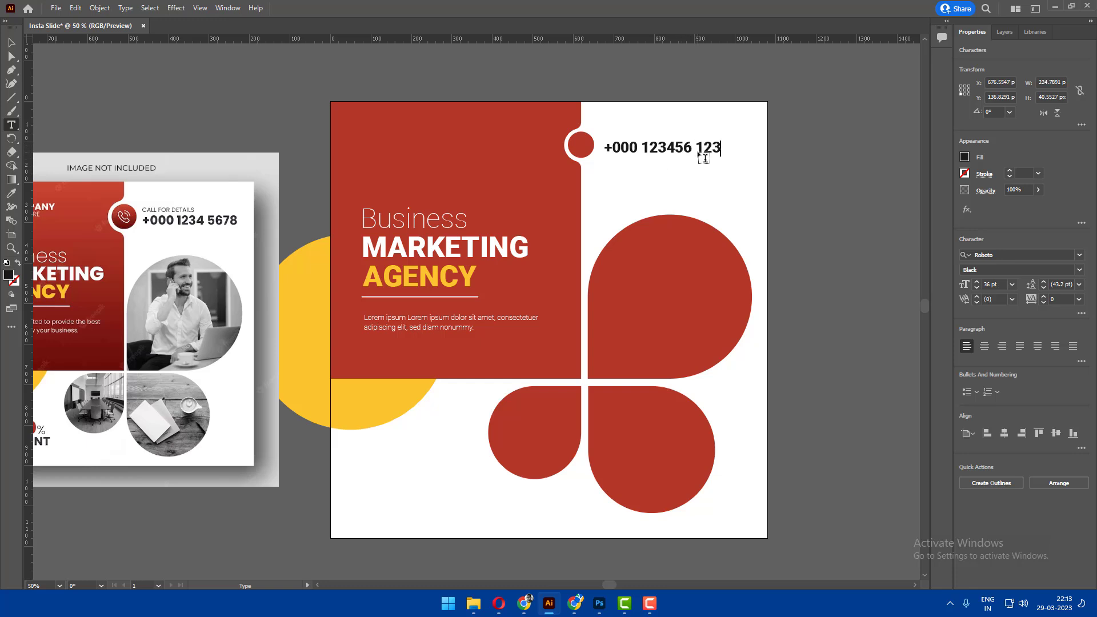
{"action": "left_click", "coordinate": [12, 42]}
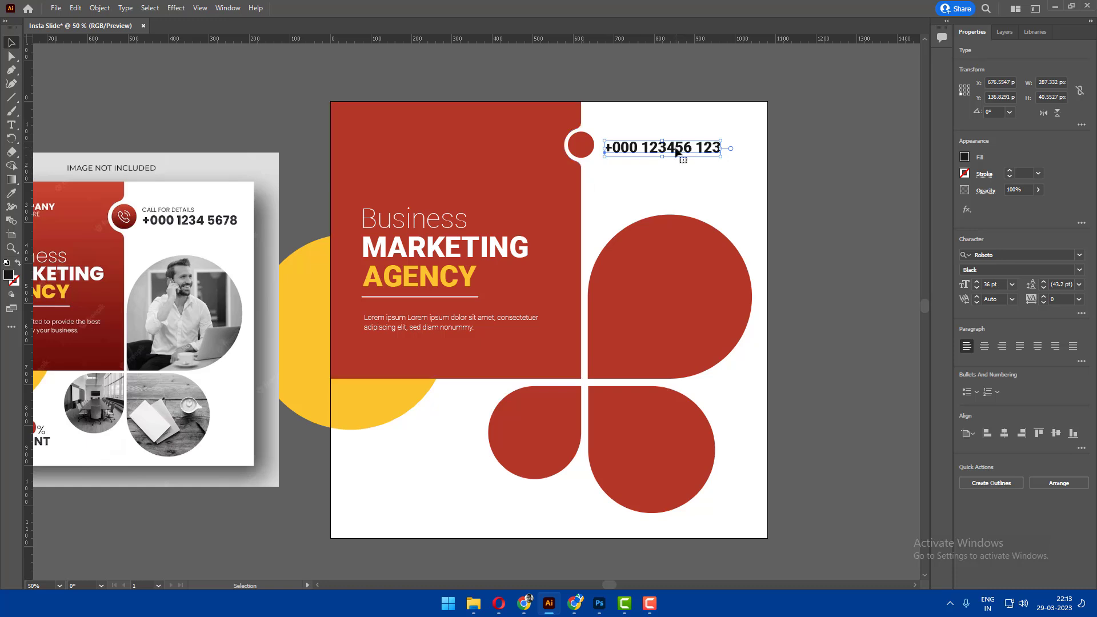
Copy the phone number upward and retype it as uppercase CALL FOR DETAILS.
{"action": "left_click_drag", "start_coordinate": [677, 152], "coordinate": [677, 131]}
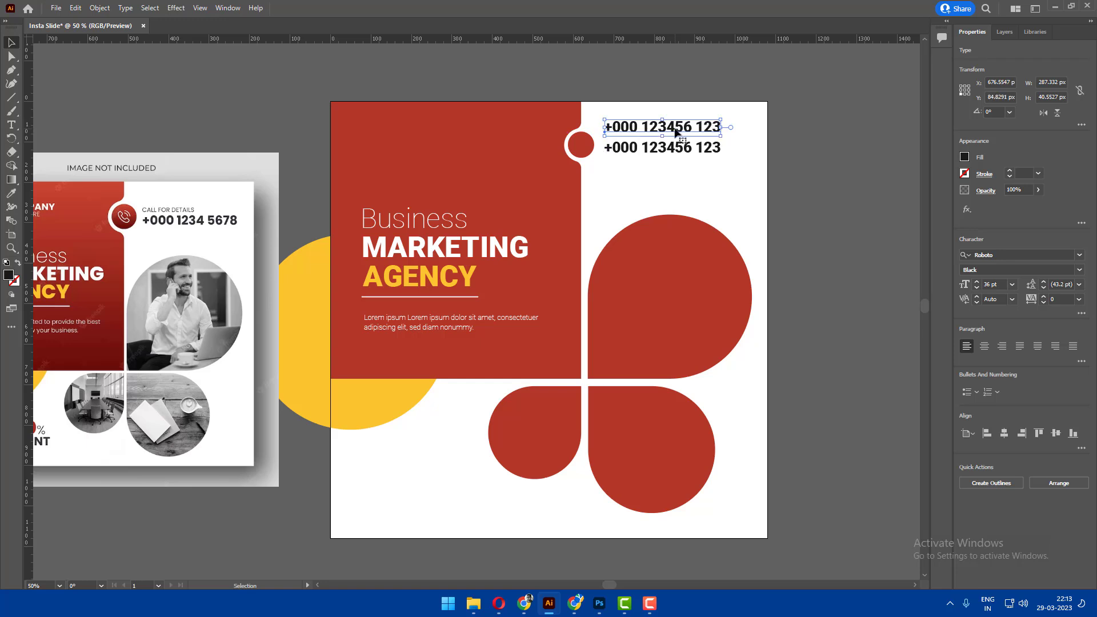
{"action": "triple_click", "coordinate": [675, 127]}
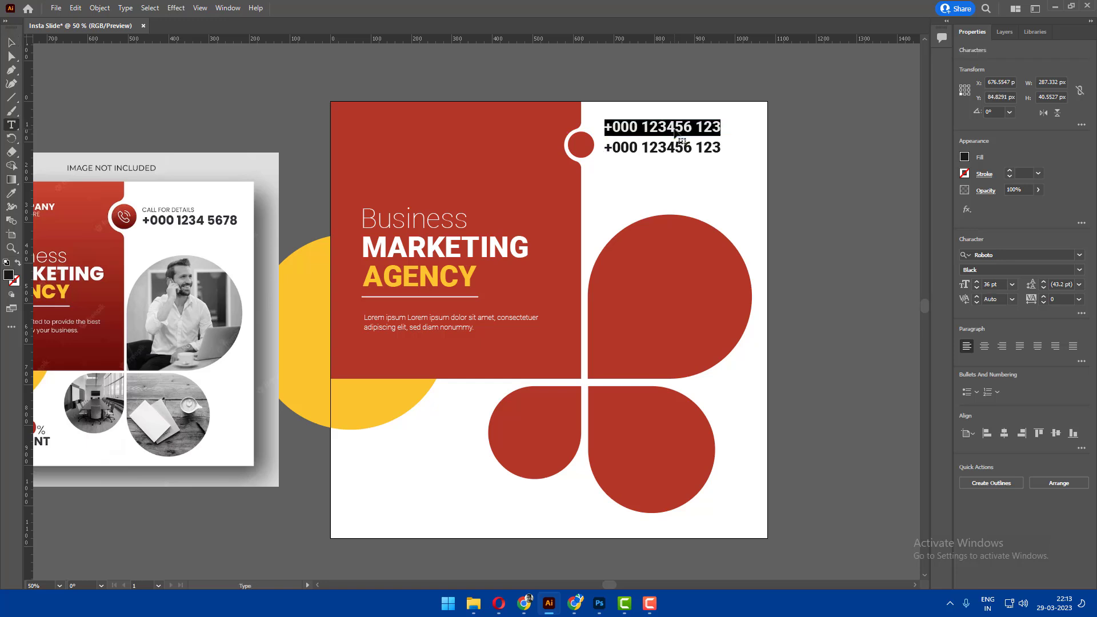
{"action": "type", "text": "Call "}
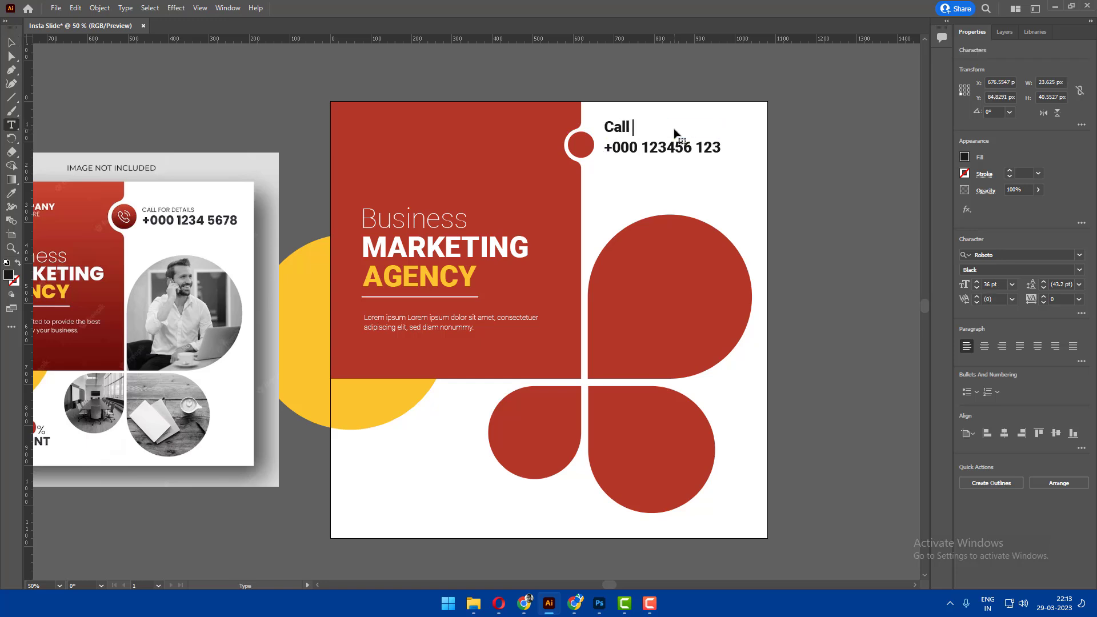
{"action": "type", "text": "for details"}
{"action": "key", "text": "Escape"}
{"action": "left_click", "coordinate": [129, 9]}
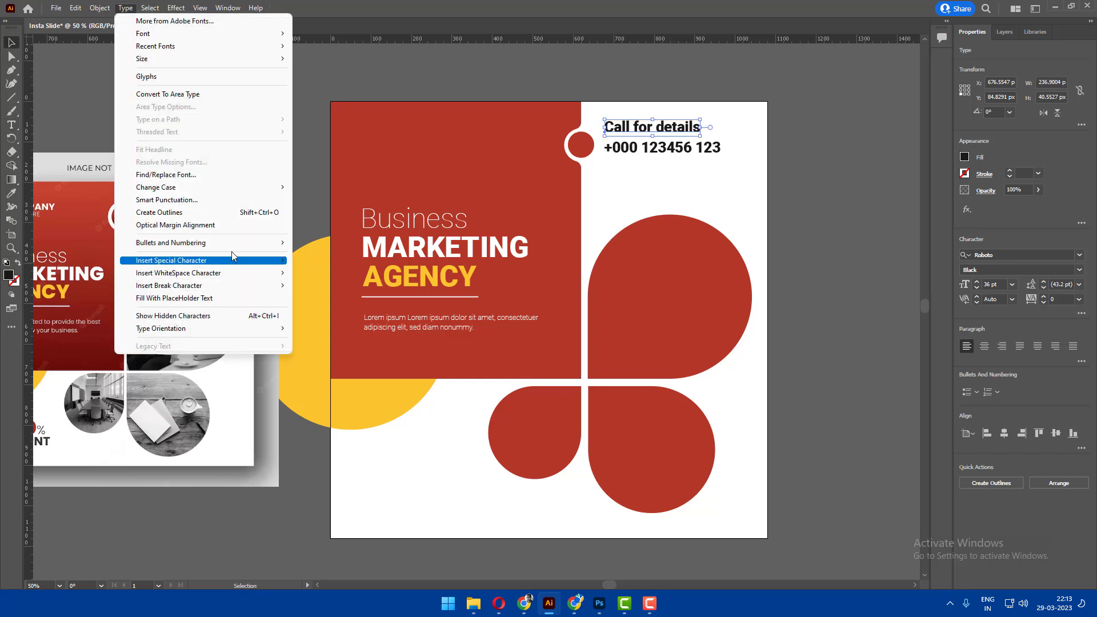
{"action": "left_click", "coordinate": [320, 182]}
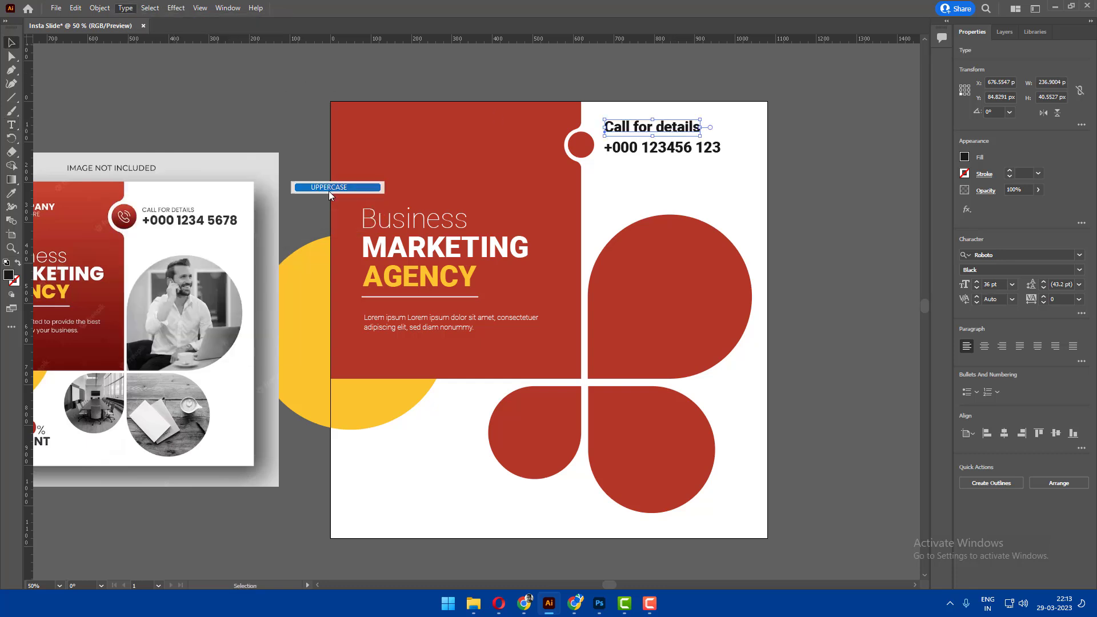
Style CALL FOR DETAILS at 18 pt, Light weight, with a grey fill.
{"action": "left_click", "coordinate": [1012, 284]}
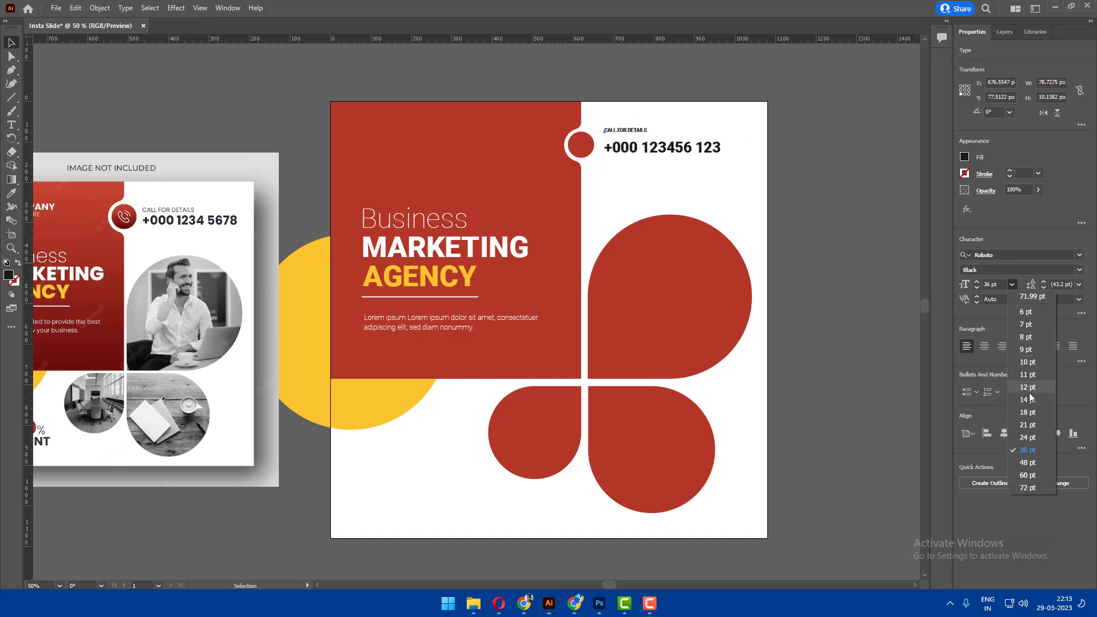
{"action": "left_click", "coordinate": [1028, 412]}
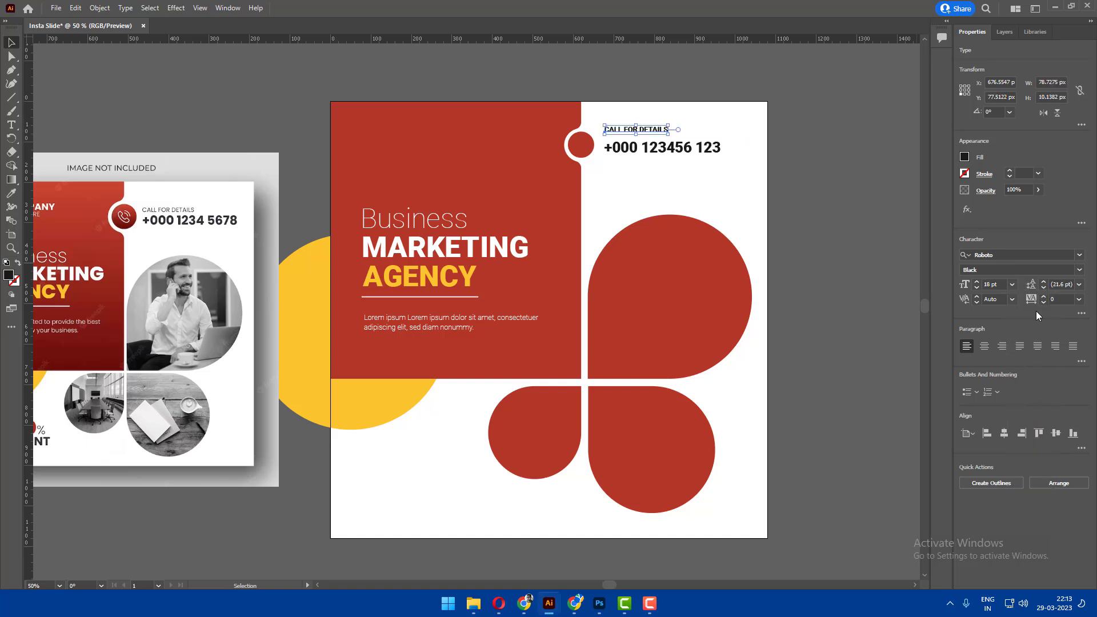
{"action": "left_click", "coordinate": [1079, 269]}
{"action": "left_click", "coordinate": [995, 308]}
{"action": "left_click", "coordinate": [964, 158]}
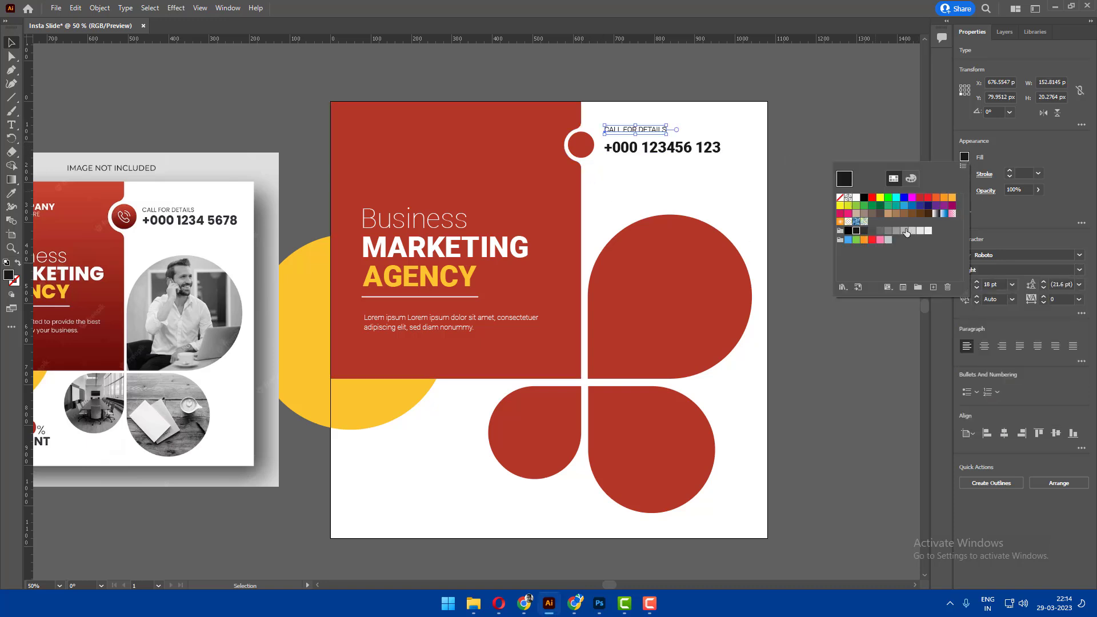
{"action": "left_click", "coordinate": [873, 231]}
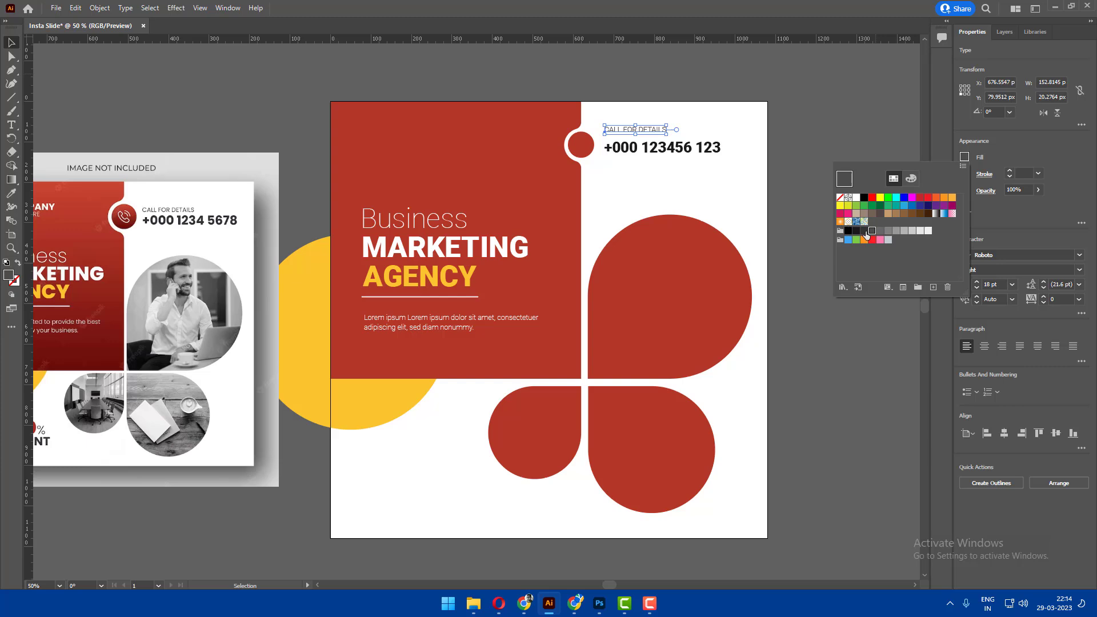
Nudge CALL FOR DETAILS slightly lower so it sits just above the phone number.
{"action": "key", "text": "Escape"}
{"action": "scroll", "coordinate": [711, 131], "scroll_direction": "left", "scroll_amount": 2}
{"action": "scroll", "coordinate": [711, 131], "scroll_direction": "up", "scroll_amount": 3}
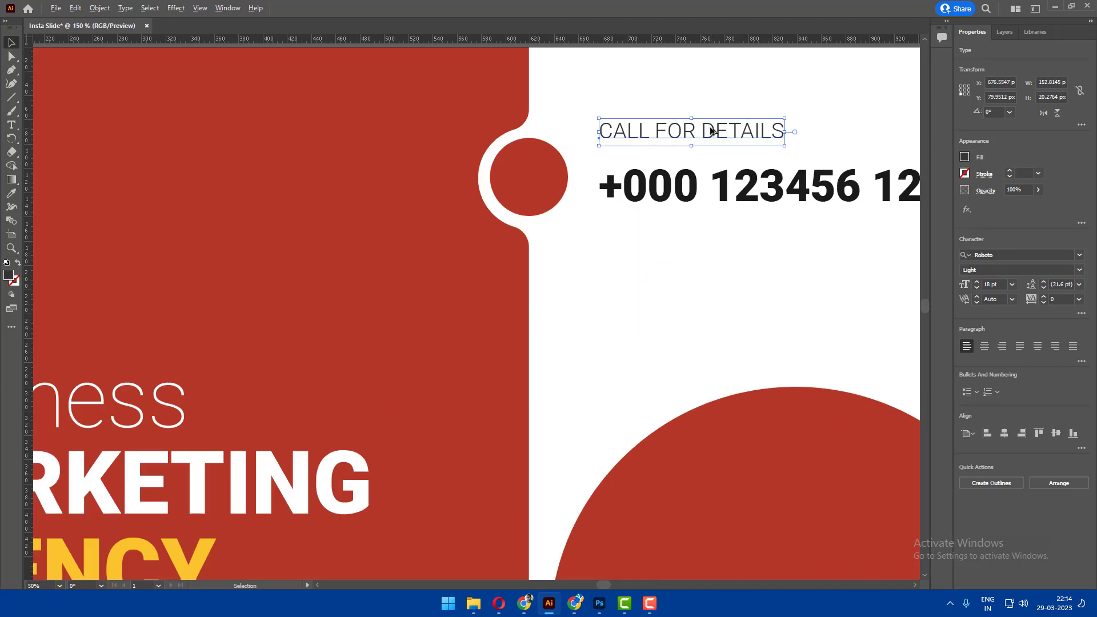
{"action": "left_click_drag", "start_coordinate": [712, 131], "coordinate": [719, 147]}
{"action": "scroll", "coordinate": [720, 147], "scroll_direction": "right", "scroll_amount": 2}
{"action": "scroll", "coordinate": [776, 259], "scroll_direction": "down", "scroll_amount": 3}
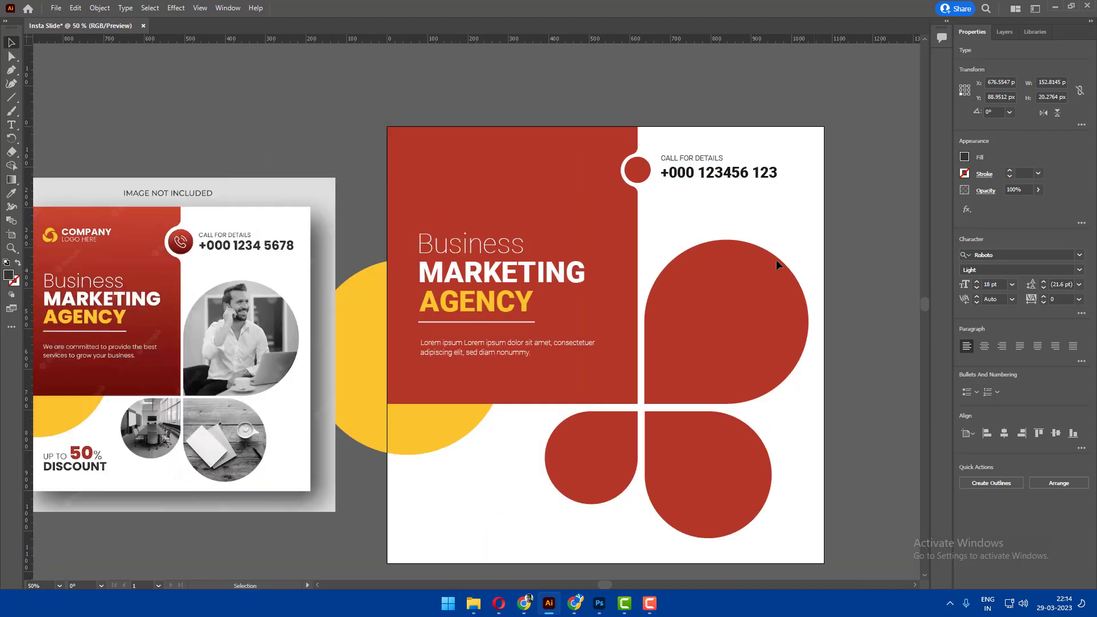
{"action": "left_click", "coordinate": [737, 252]}
{"action": "scroll", "coordinate": [725, 201], "scroll_direction": "down", "scroll_amount": 2}
{"action": "scroll", "coordinate": [725, 201], "scroll_direction": "left", "scroll_amount": 2}
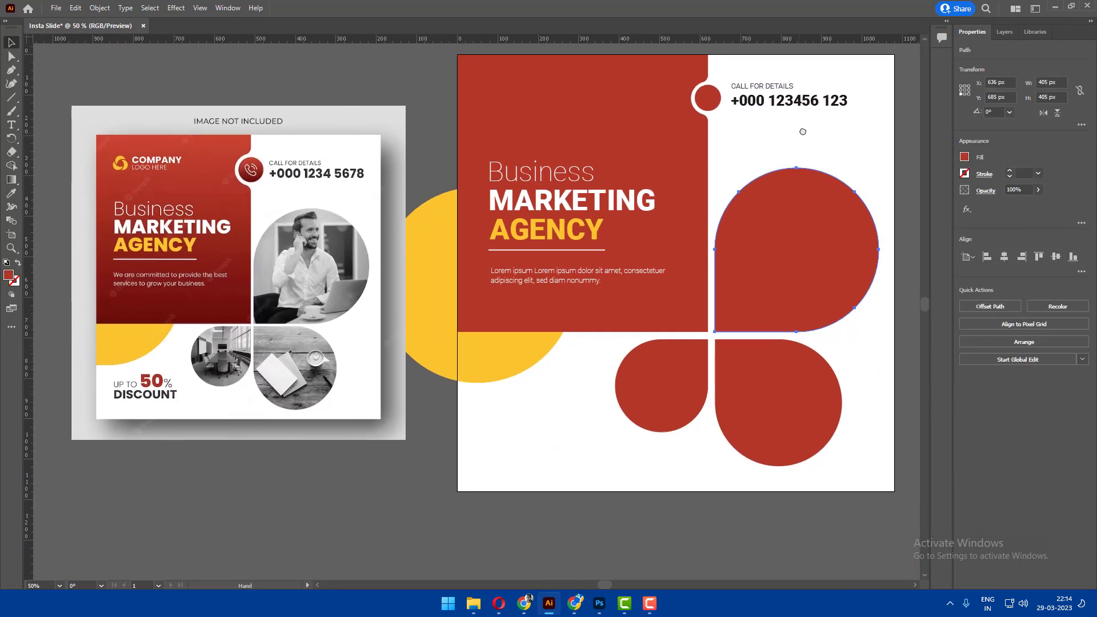
{"action": "left_click", "coordinate": [811, 125]}
Copy the phone number text to the bottom-left and retype it as DISCOUNT.
{"action": "mouse_move", "coordinate": [813, 108]}
{"action": "left_mouse_down"}
{"action": "mouse_move", "coordinate": [600, 387]}
{"action": "mouse_move", "coordinate": [586, 437]}
{"action": "left_mouse_up"}
{"action": "double_click", "coordinate": [584, 435]}
{"action": "key", "text": "ctrl+a"}
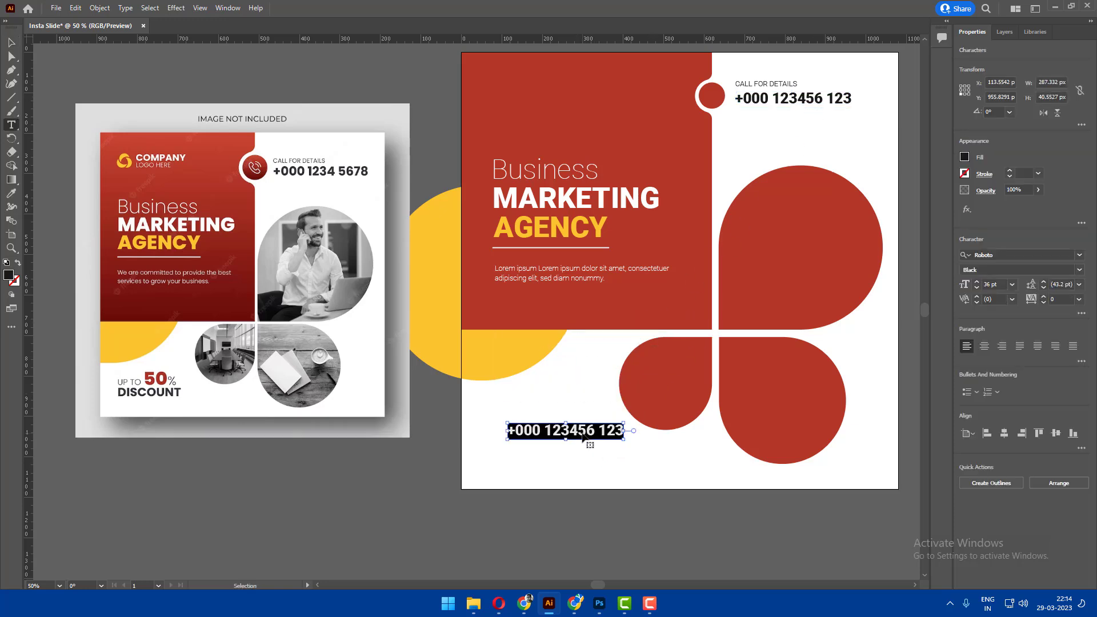
{"action": "type", "text": "dis"}
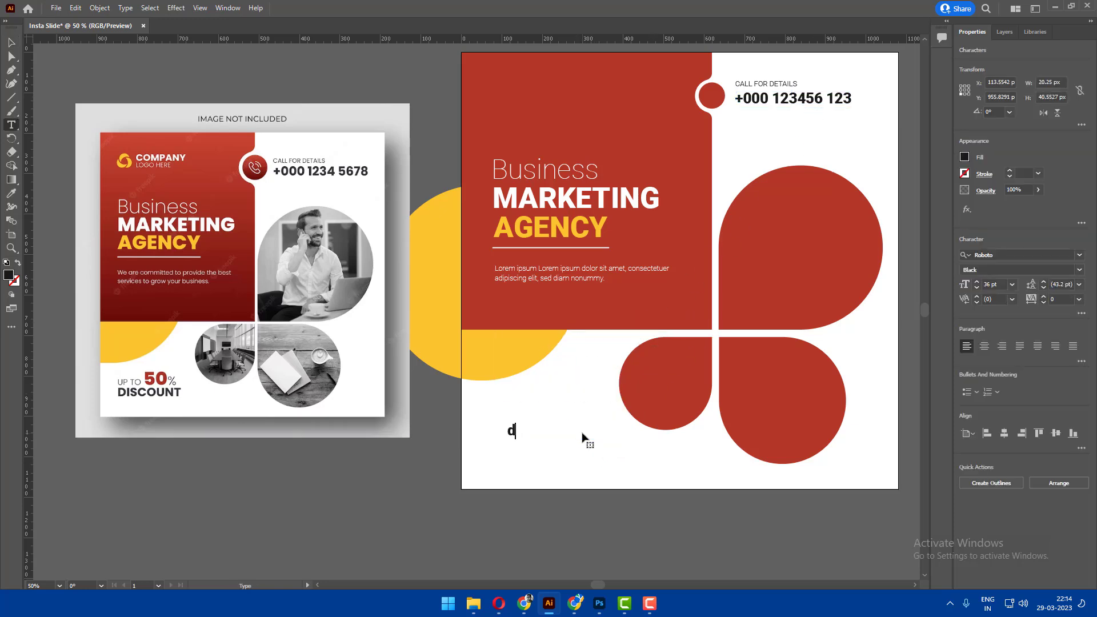
{"action": "key", "text": "BackSpace"}
{"action": "type", "text": "D"}
{"action": "key", "text": "BackSpace"}
{"action": "type", "text": "DI"}
{"action": "type", "text": "SCOUNT"}
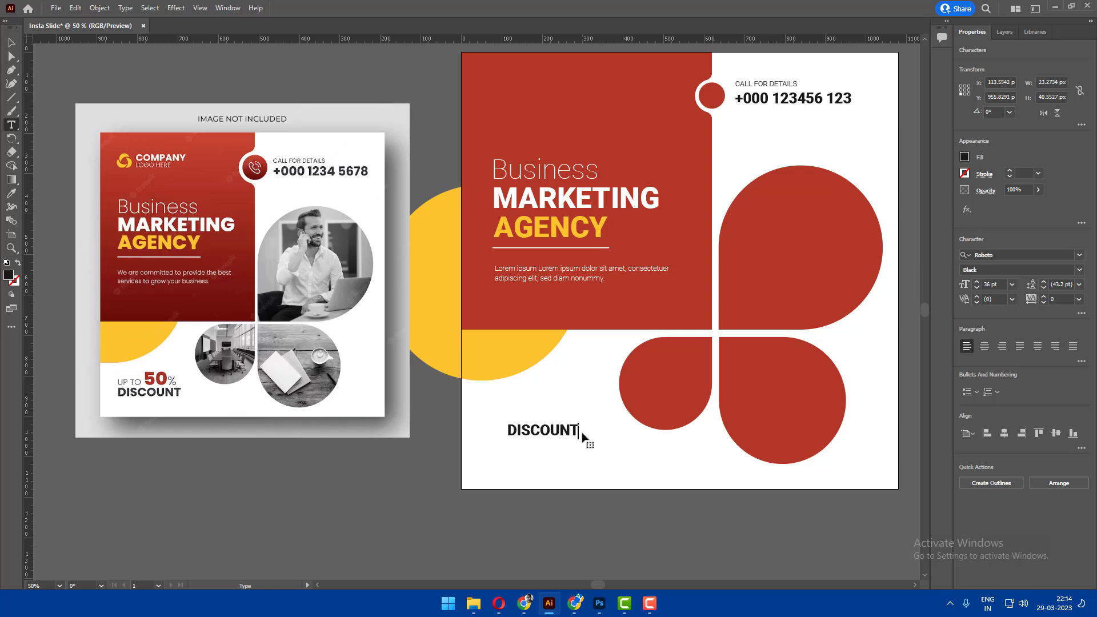
{"action": "key", "text": "Escape"}
{"action": "left_click_drag", "start_coordinate": [567, 432], "coordinate": [562, 450]}
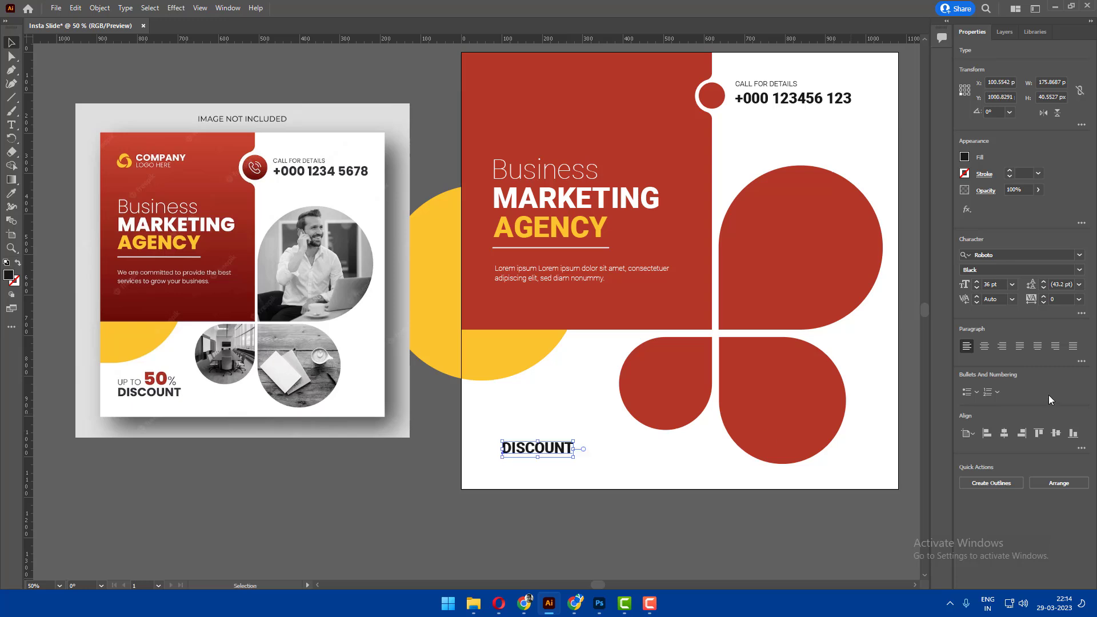
Set DISCOUNT's tracking to 50 and place a copy of it just above.
{"action": "left_click", "coordinate": [1079, 299]}
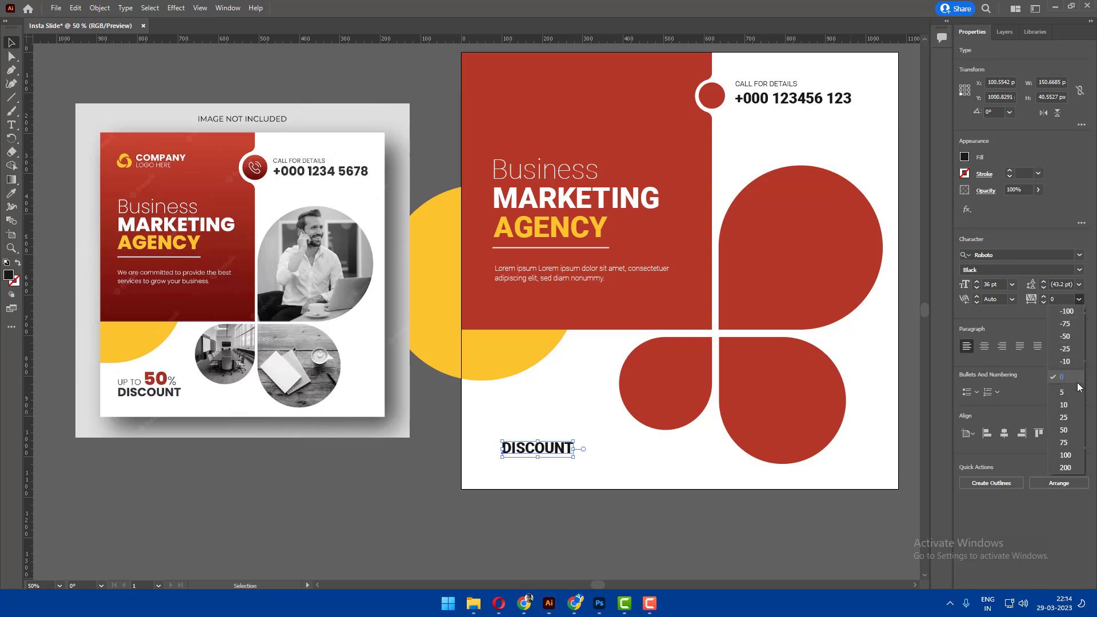
{"action": "left_click", "coordinate": [1072, 431]}
{"action": "left_click_drag", "start_coordinate": [565, 451], "coordinate": [566, 430]}
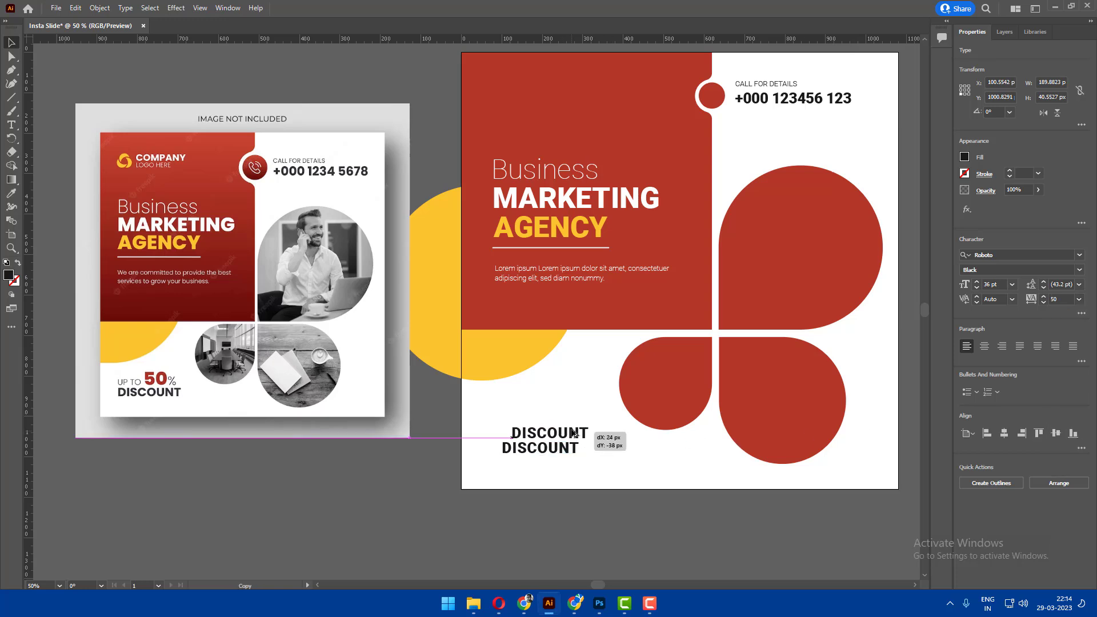
{"action": "double_click", "coordinate": [572, 438]}
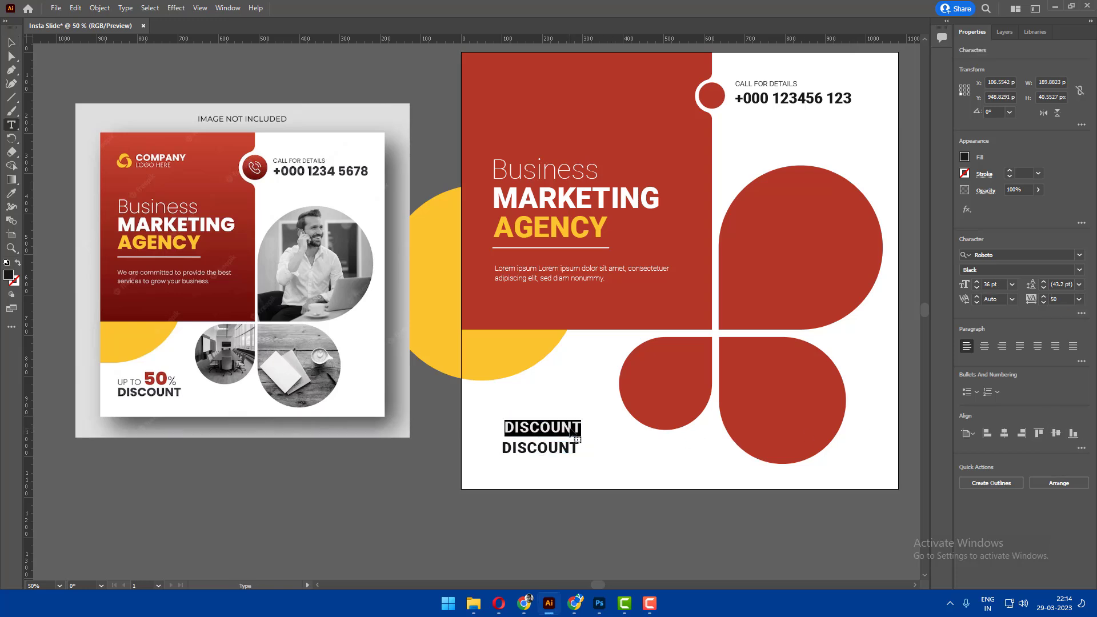
Retype the copy as 50, enlarge it, and fill it with the petals' red.
{"action": "type", "text": "50"}
{"action": "left_click", "coordinate": [11, 43]}
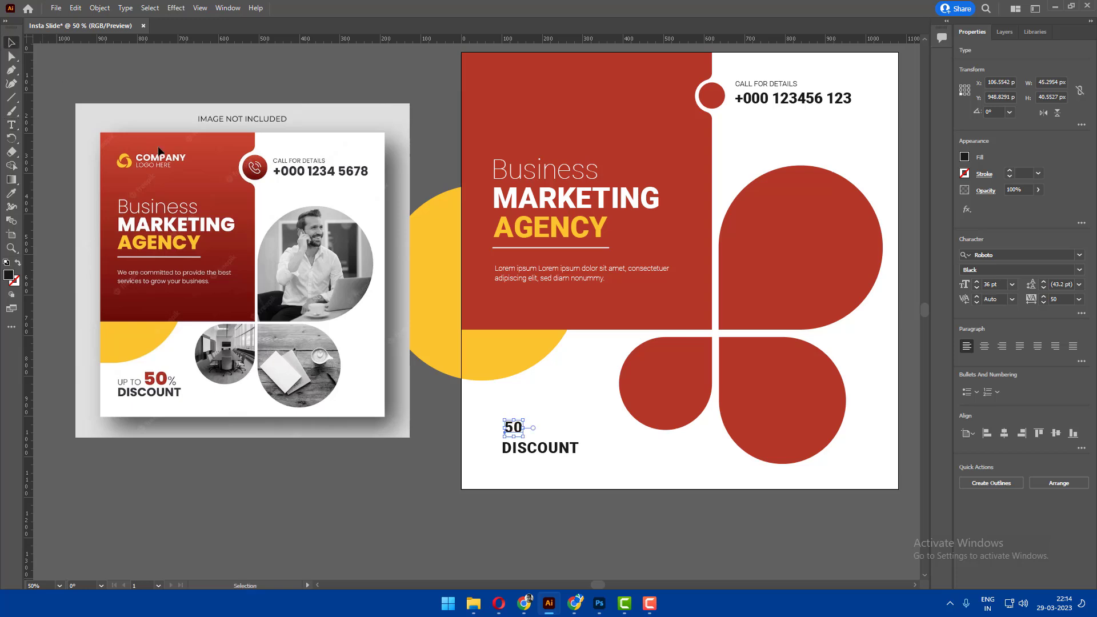
{"action": "mouse_move", "coordinate": [526, 422]}
{"action": "left_mouse_down"}
{"action": "mouse_move", "coordinate": [546, 402]}
{"action": "mouse_move", "coordinate": [560, 431]}
{"action": "mouse_move", "coordinate": [567, 412]}
{"action": "left_mouse_up"}
{"action": "key", "text": "i"}
{"action": "left_click", "coordinate": [680, 386]}
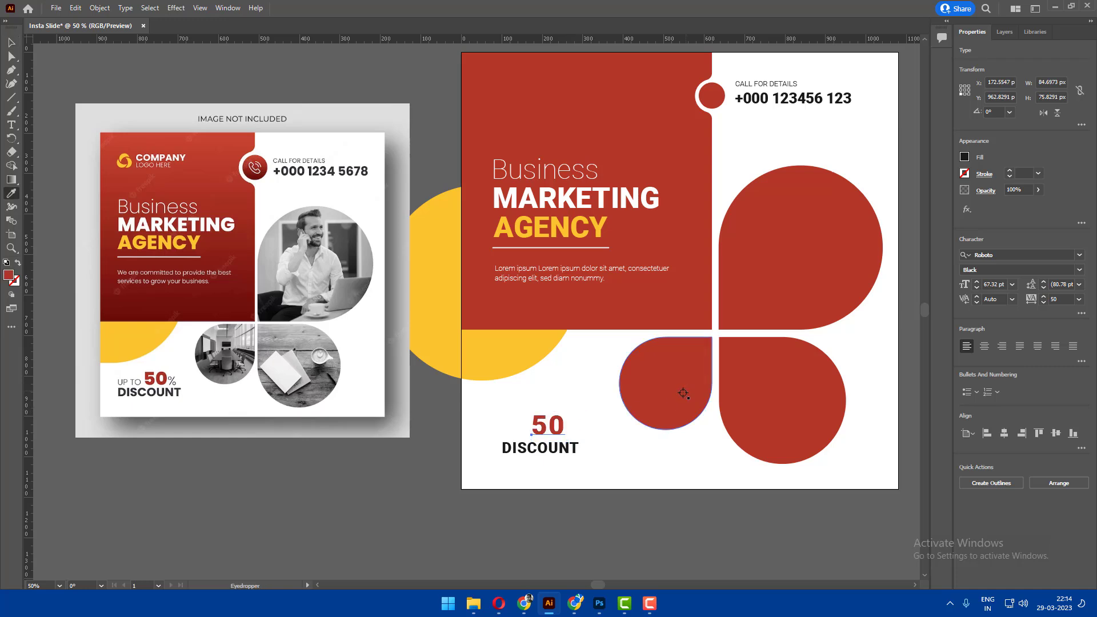
{"action": "key", "text": "v"}
{"action": "left_click", "coordinate": [606, 428]}
{"action": "left_click", "coordinate": [548, 432]}
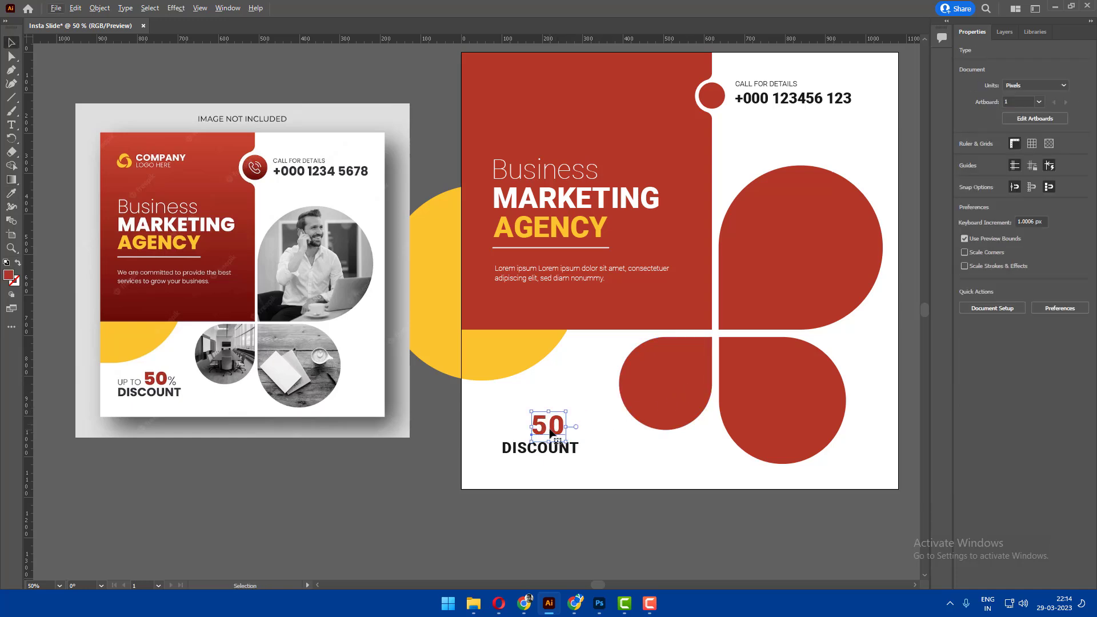
Add a copy of the 50 to its right as a smaller, thin, dark grey % sign.
{"action": "left_click_drag", "start_coordinate": [550, 432], "coordinate": [610, 431]}
{"action": "double_click", "coordinate": [604, 431]}
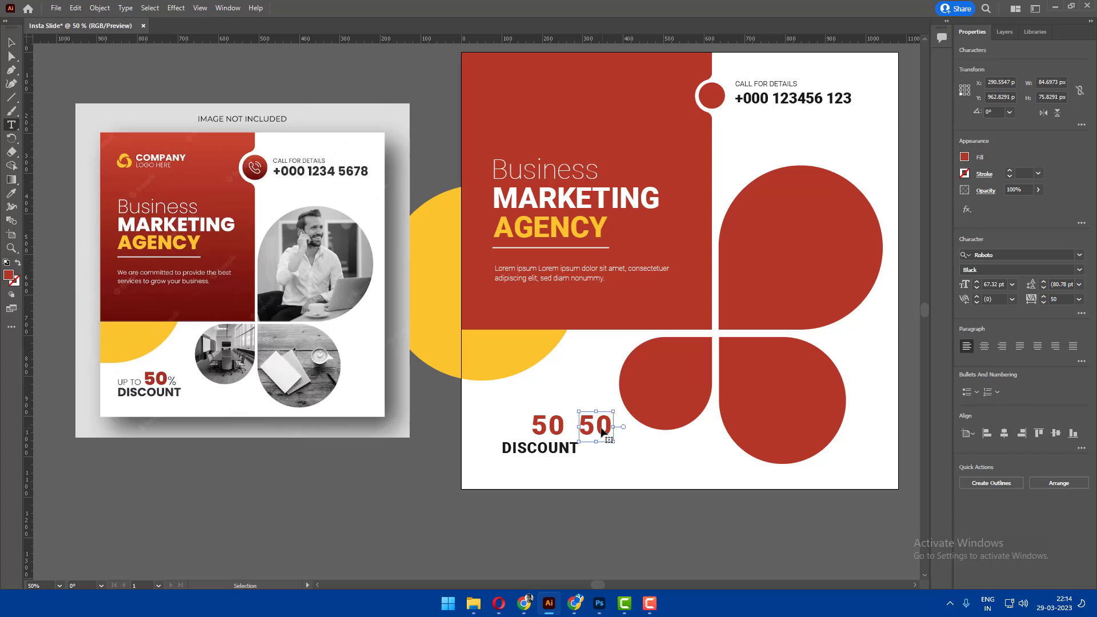
{"action": "type", "text": "%"}
{"action": "left_click", "coordinate": [17, 44]}
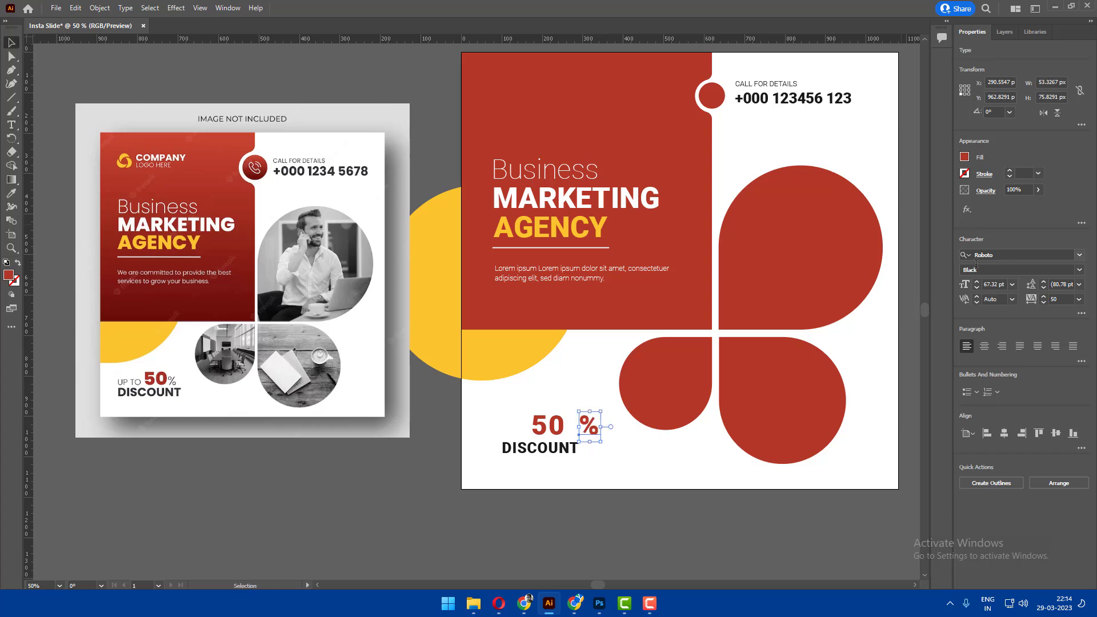
{"action": "left_click", "coordinate": [1072, 268]}
{"action": "left_click", "coordinate": [1019, 286]}
{"action": "left_click", "coordinate": [964, 157]}
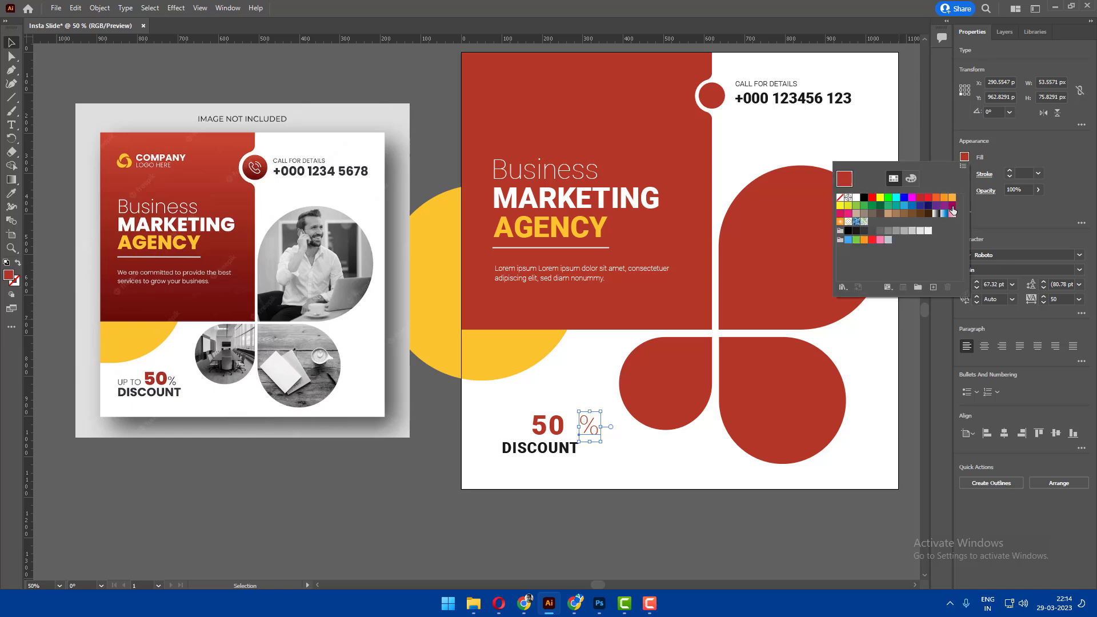
{"action": "left_click", "coordinate": [872, 230]}
{"action": "left_click", "coordinate": [864, 230]}
{"action": "left_click_drag", "start_coordinate": [601, 411], "coordinate": [577, 438]}
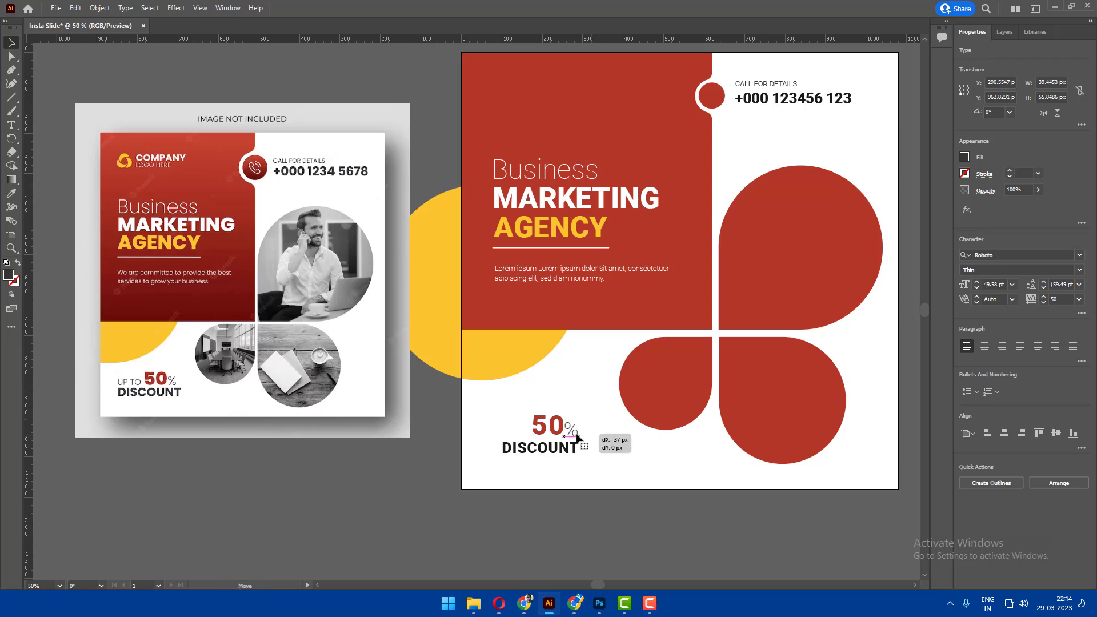
Nudge the % beside the 50 and set it to Light weight, 36 pt.
{"action": "key", "text": "Right"}
{"action": "key", "text": "Right"}
{"action": "key", "text": "Right"}
{"action": "key", "text": "Up"}
{"action": "key", "text": "Up"}
{"action": "key", "text": "Up"}
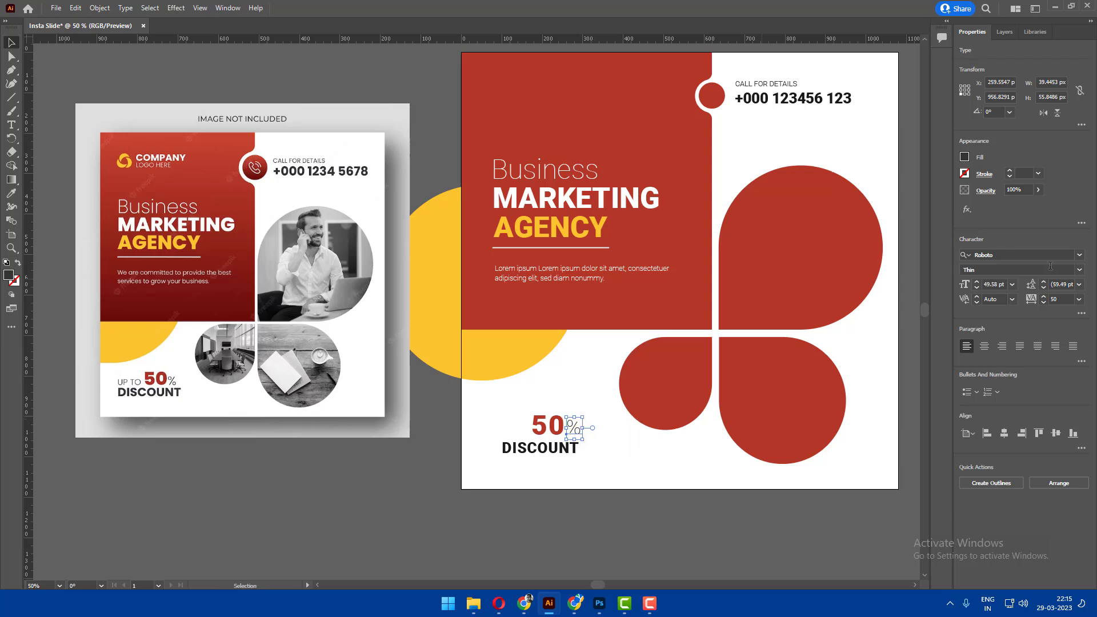
{"action": "left_click", "coordinate": [1079, 271]}
{"action": "left_click", "coordinate": [988, 308]}
{"action": "left_click", "coordinate": [1013, 285]}
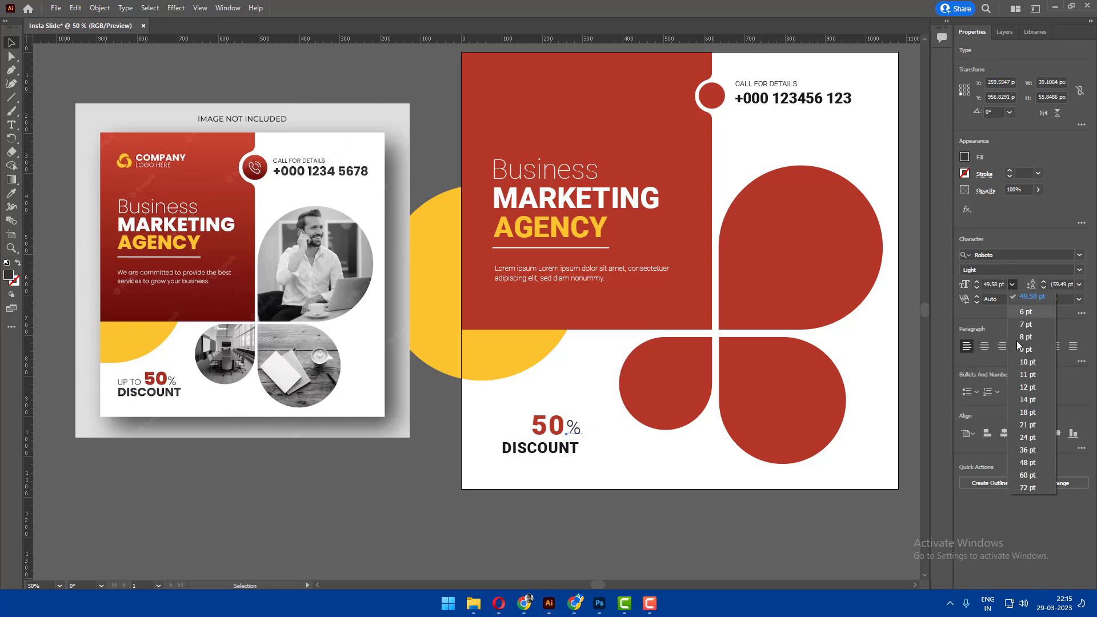
{"action": "left_click", "coordinate": [1032, 451]}
{"action": "key", "text": "Escape"}
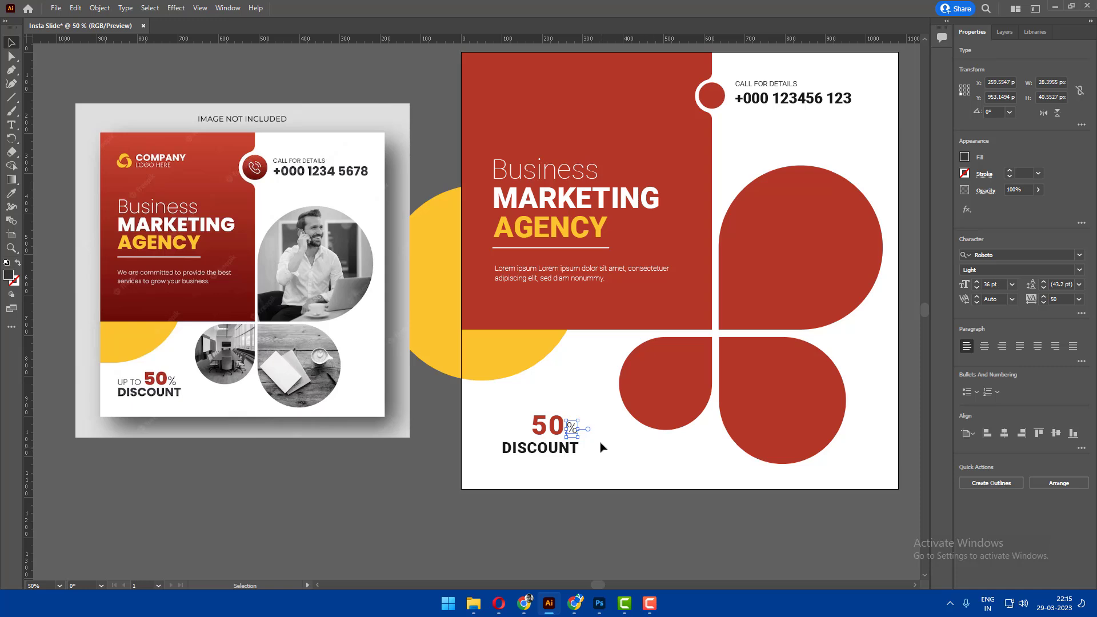
Duplicate the % sign to the left of the 50.
{"action": "left_click", "coordinate": [547, 435], "text": "shift"}
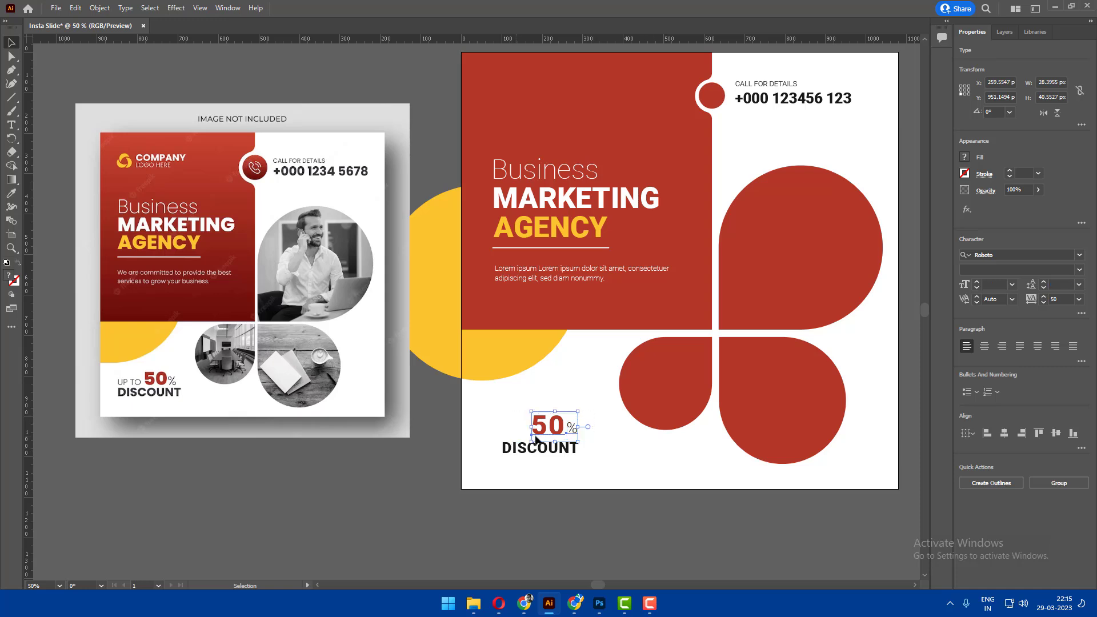
{"action": "left_click", "coordinate": [596, 432]}
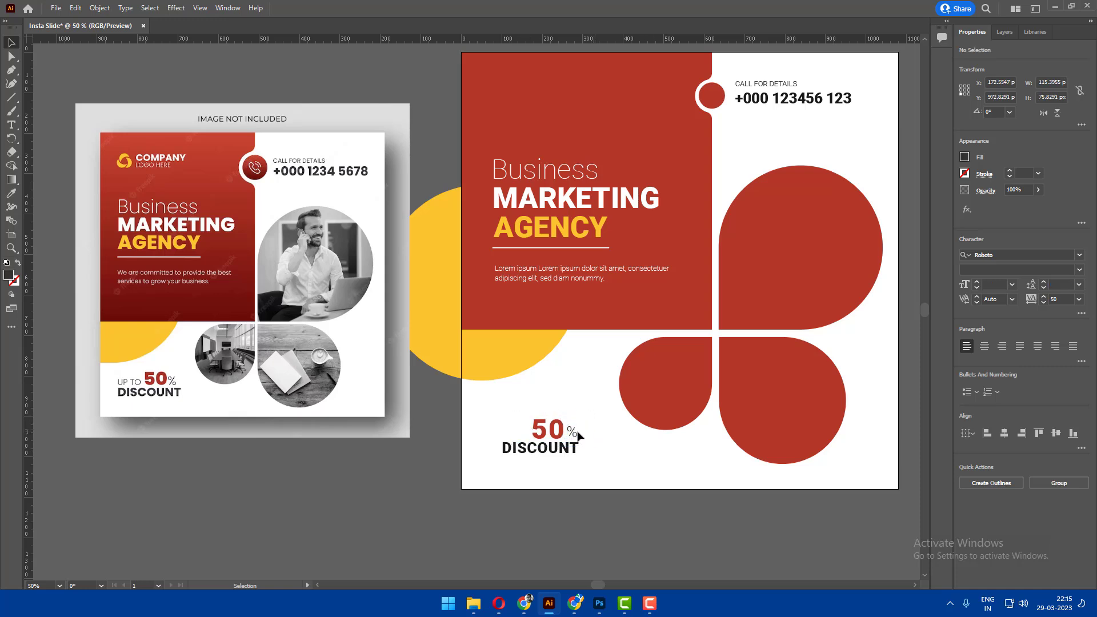
{"action": "left_click", "coordinate": [577, 437]}
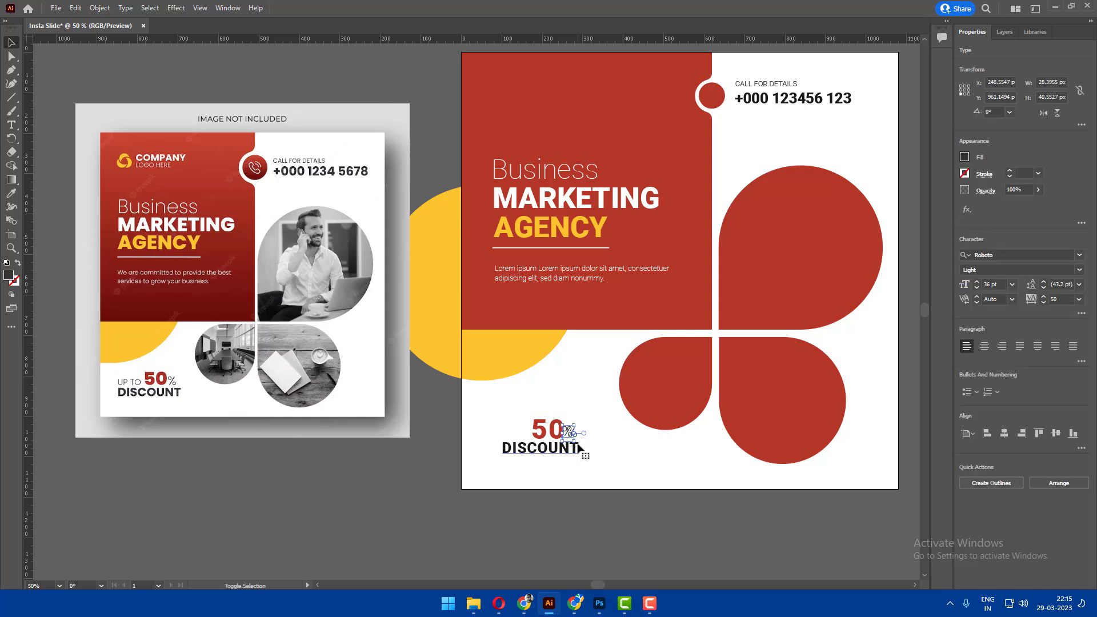
{"action": "key", "text": "shift+Left"}
{"action": "key", "text": "shift+Left"}
{"action": "key", "text": "shift+Left"}
{"action": "key", "text": "shift+Left"}
{"action": "key", "text": "shift+Left"}
{"action": "key", "text": "shift+Left"}
{"action": "key", "text": "shift+Left"}
{"action": "key", "text": "shift+Left"}
{"action": "key", "text": "shift+Left"}
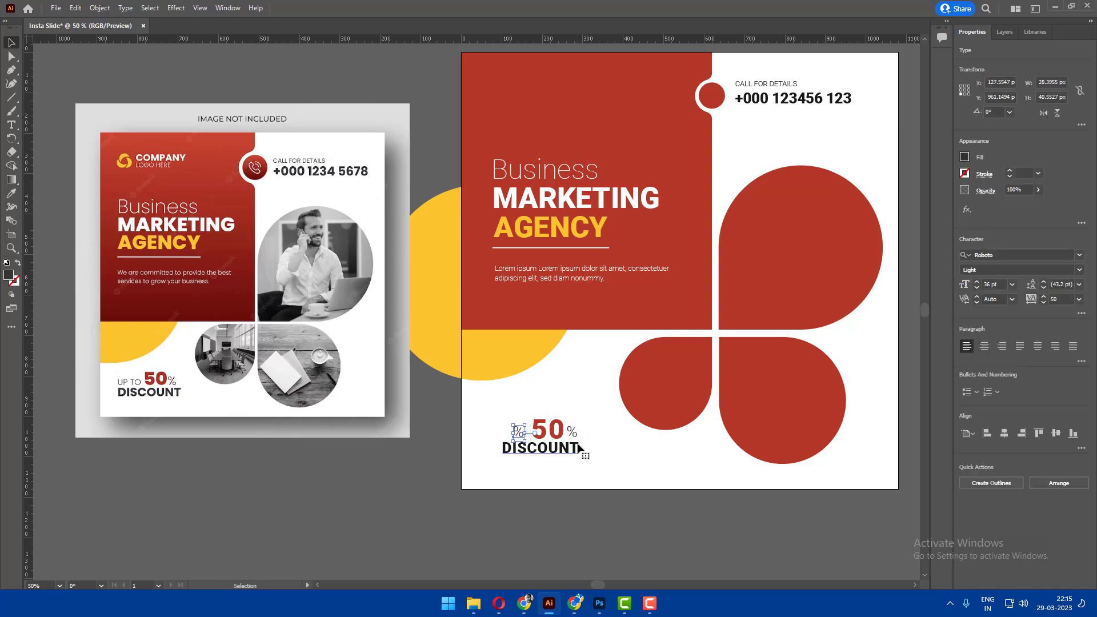
Retype the copied % as UP TO, shrink it to 22 pt, and nudge it before the 50.
{"action": "double_click", "coordinate": [518, 433]}
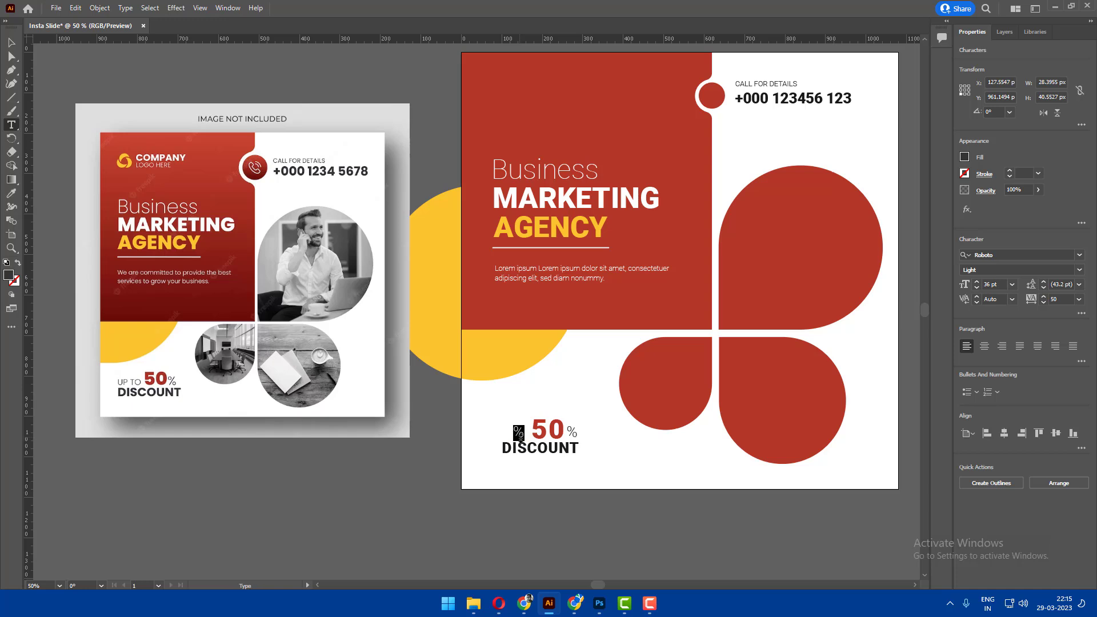
{"action": "type", "text": "UP TO"}
{"action": "key", "text": "Escape"}
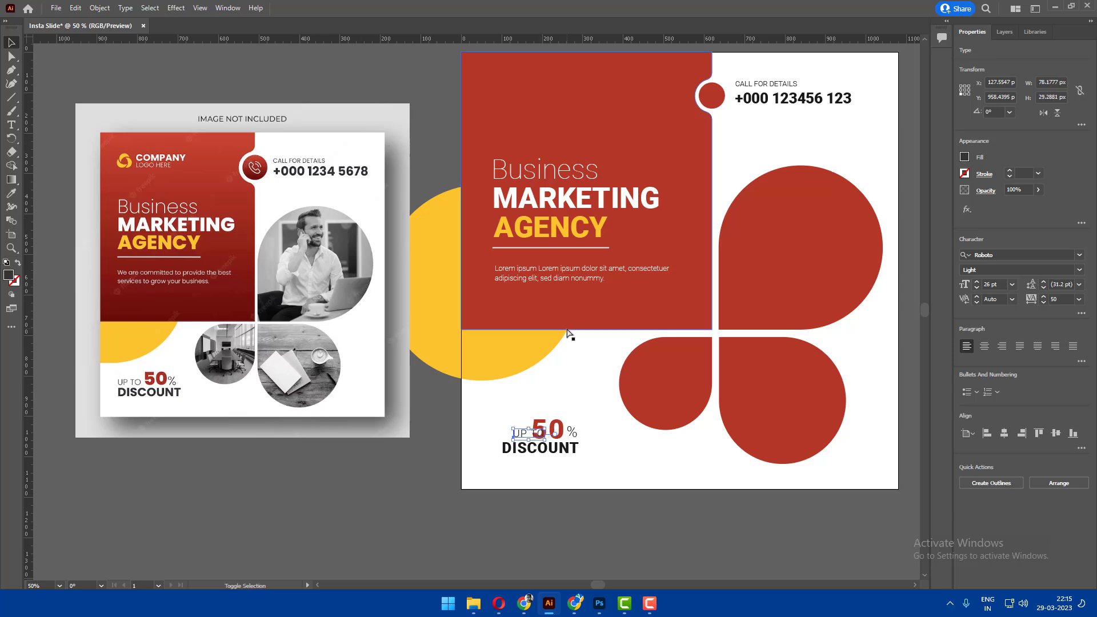
{"action": "key", "text": "shift+Left"}
{"action": "key", "text": "shift+Left"}
{"action": "key", "text": "shift+Left"}
{"action": "key", "text": "ctrl+shift+comma"}
{"action": "key", "text": "ctrl+shift+comma"}
{"action": "key", "text": "Right"}
{"action": "key", "text": "Right"}
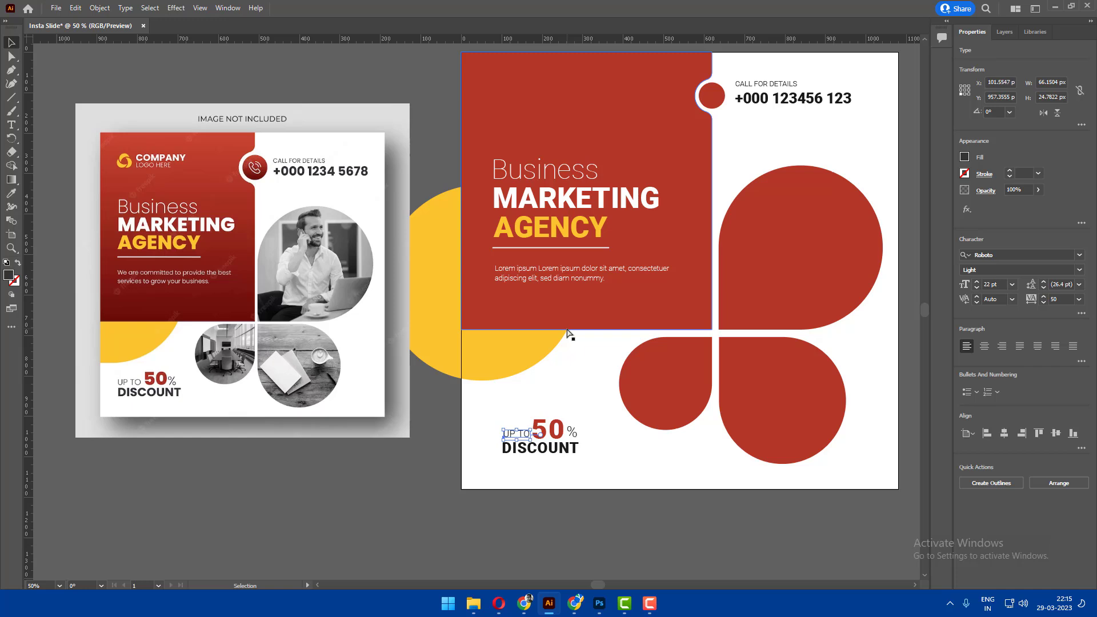
{"action": "left_click", "coordinate": [597, 367]}
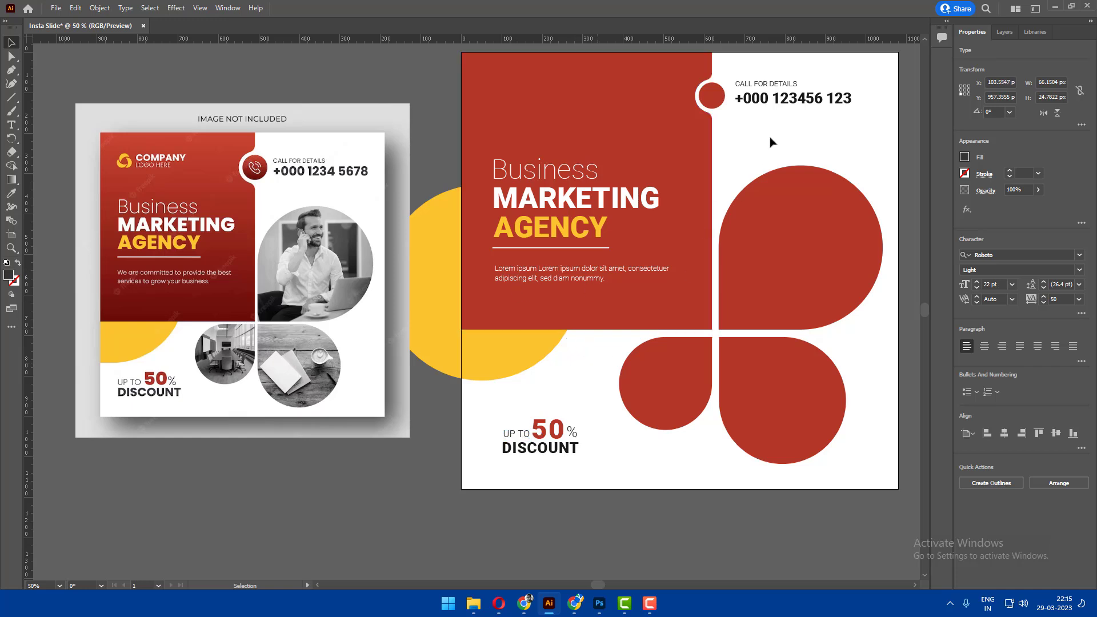
Copy the phone number to the red panel's top-left and retype it as COMPANY.
{"action": "left_click_drag", "start_coordinate": [821, 102], "coordinate": [576, 79]}
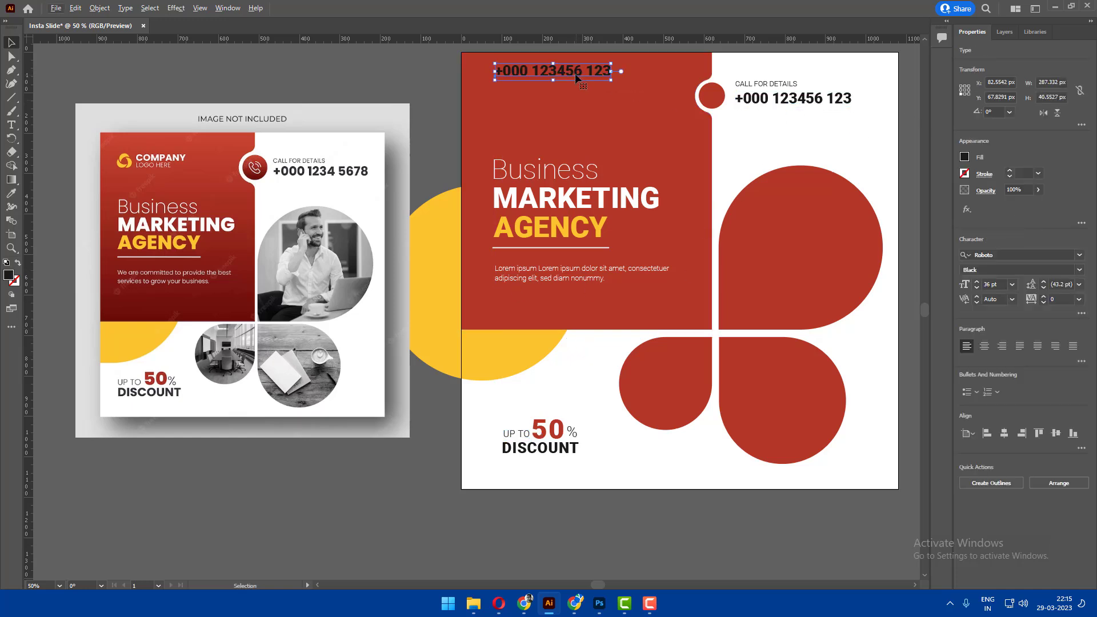
{"action": "double_click", "coordinate": [571, 74]}
{"action": "key", "text": "ctrl+a"}
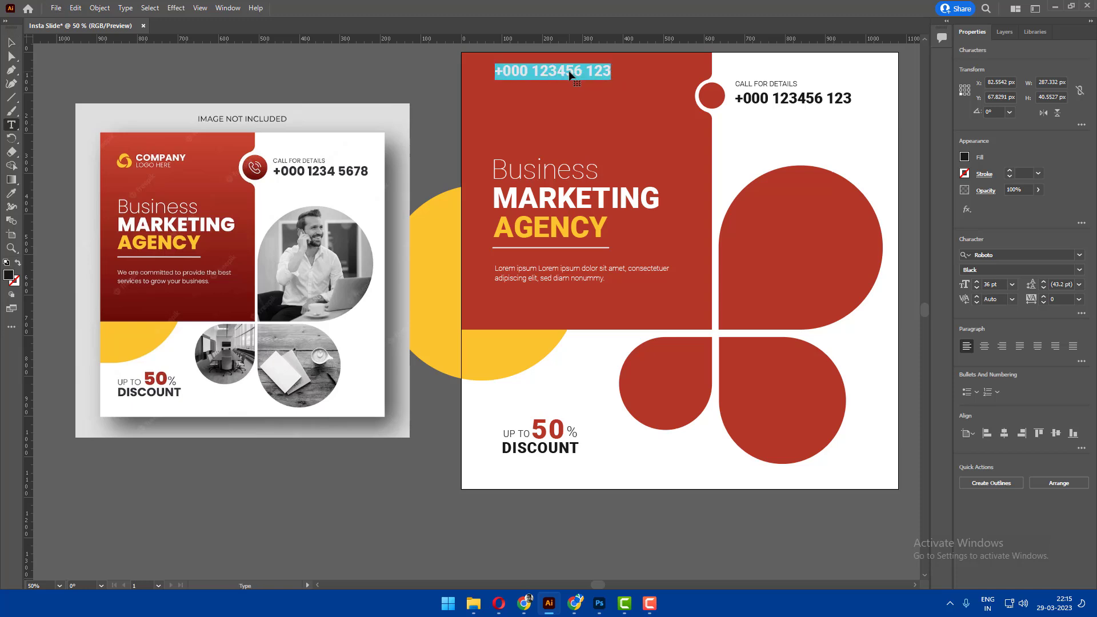
{"action": "type", "text": "COMPANY"}
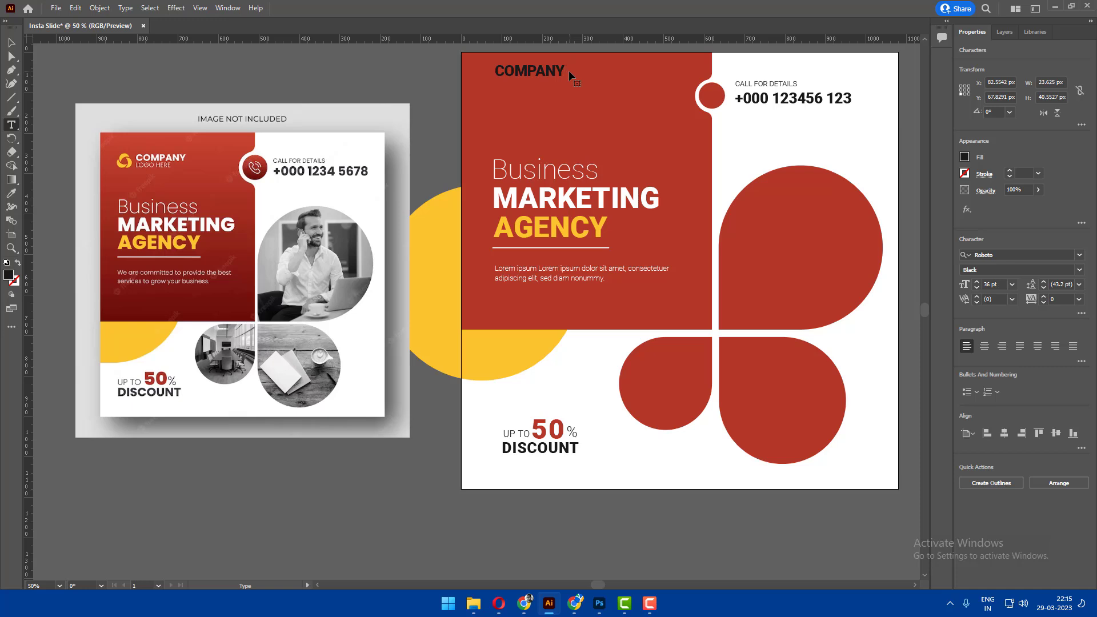
{"action": "key", "text": "Escape"}
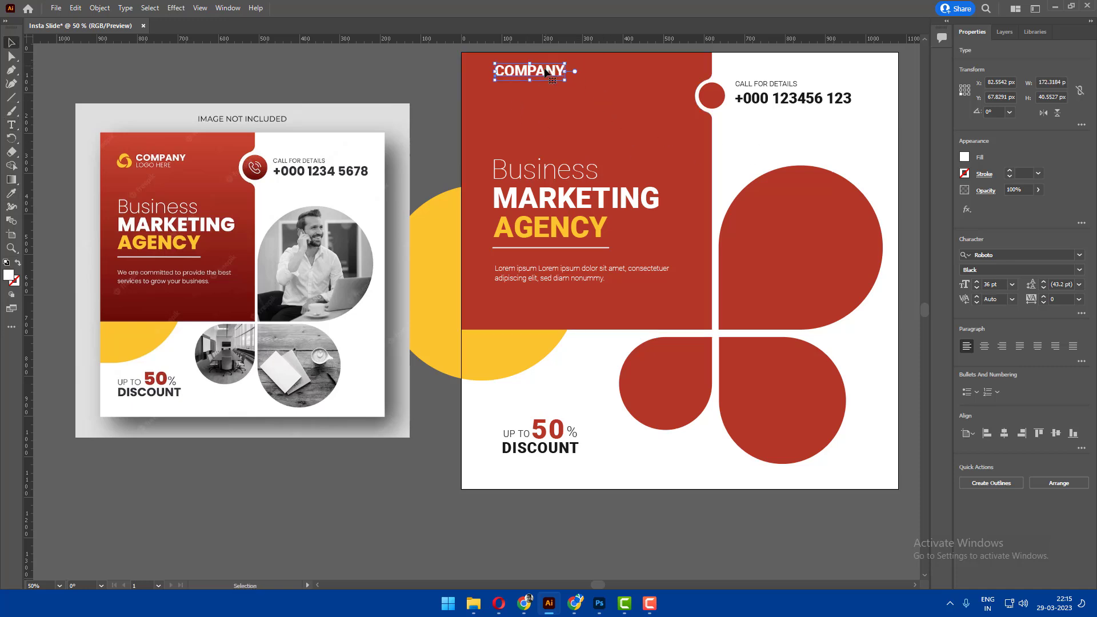
Duplicate COMPANY just below it and retype the copy as LOGO HERE.
{"action": "left_click_drag", "start_coordinate": [541, 80], "coordinate": [542, 96]}
{"action": "double_click", "coordinate": [545, 97]}
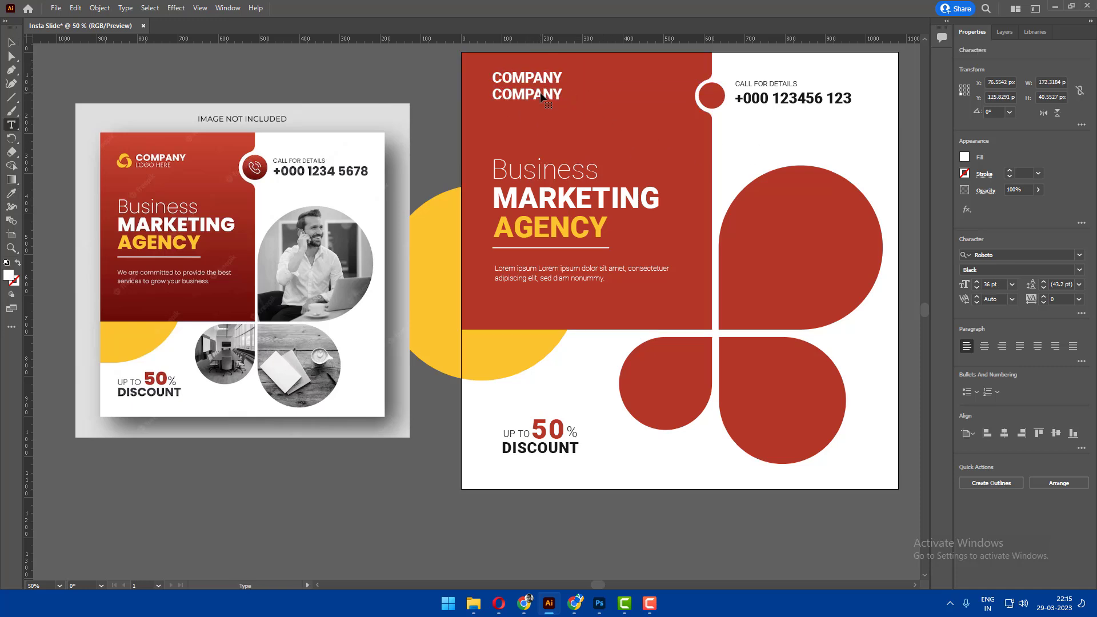
{"action": "type", "text": "lOGO"}
{"action": "type", "text": " HE"}
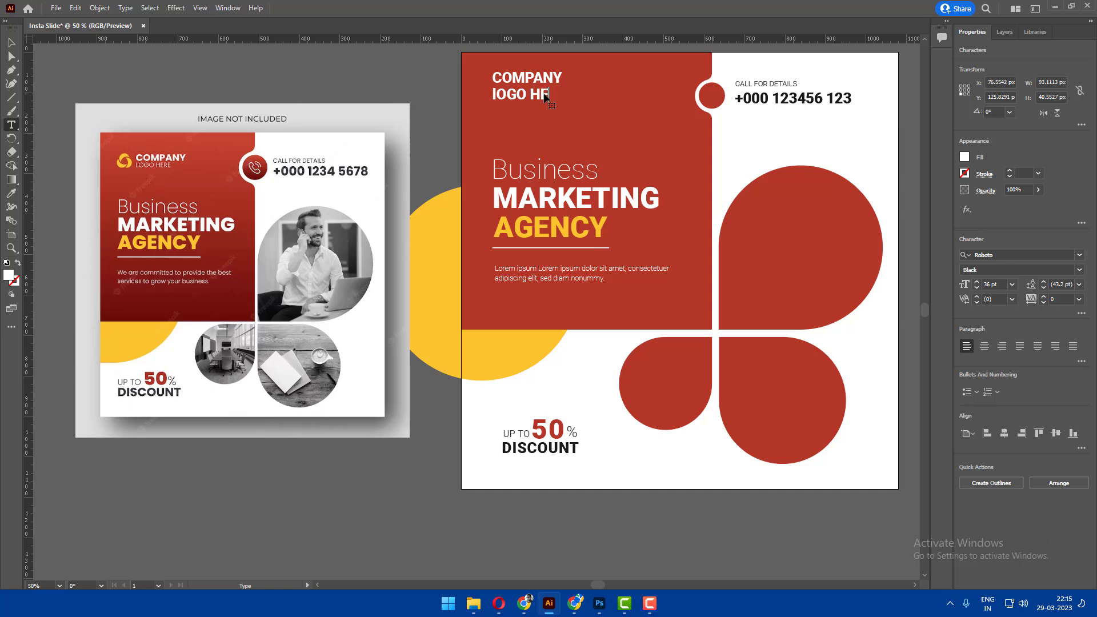
{"action": "type", "text": "RE"}
{"action": "key", "text": "Escape"}
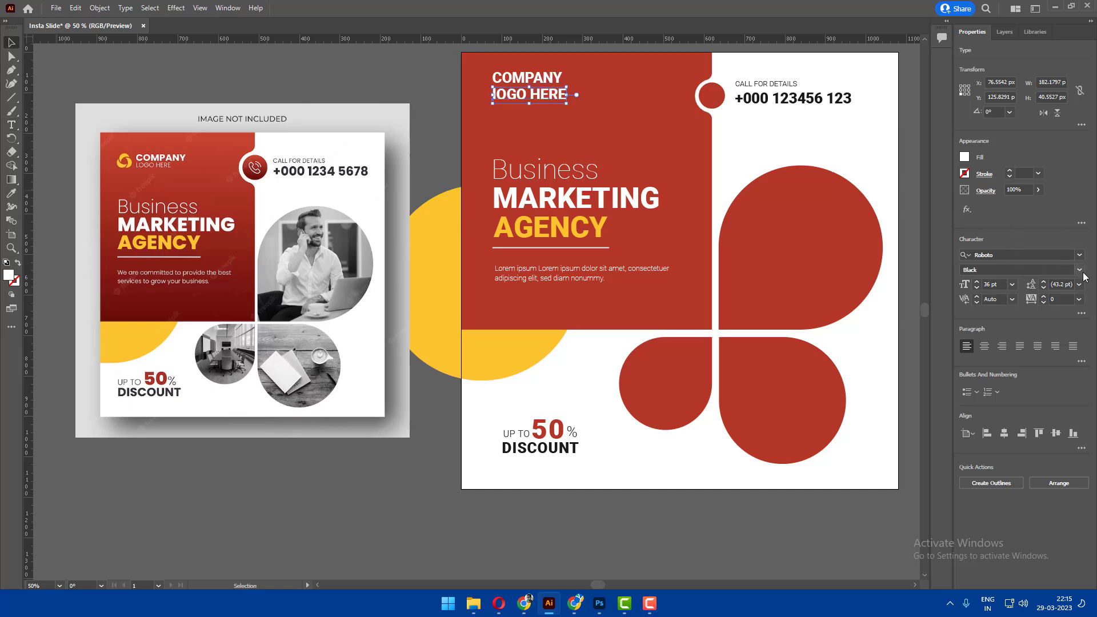
Make LOGO HERE Thin weight at 18 pt and nudge it up toward COMPANY.
{"action": "left_click", "coordinate": [1083, 274]}
{"action": "left_click", "coordinate": [1005, 287]}
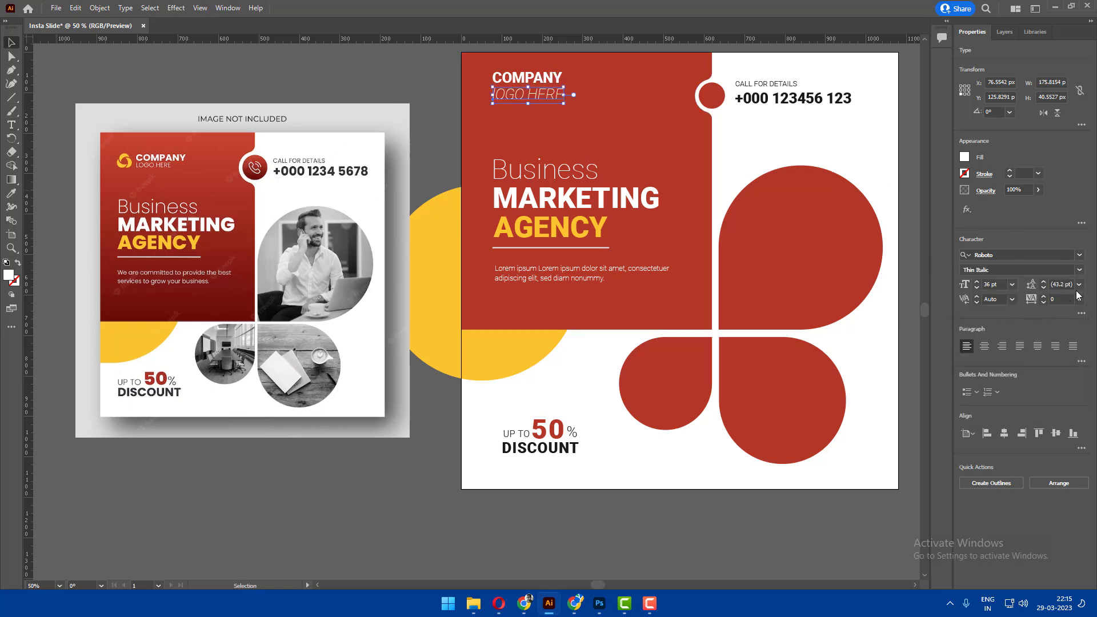
{"action": "left_click", "coordinate": [1079, 269]}
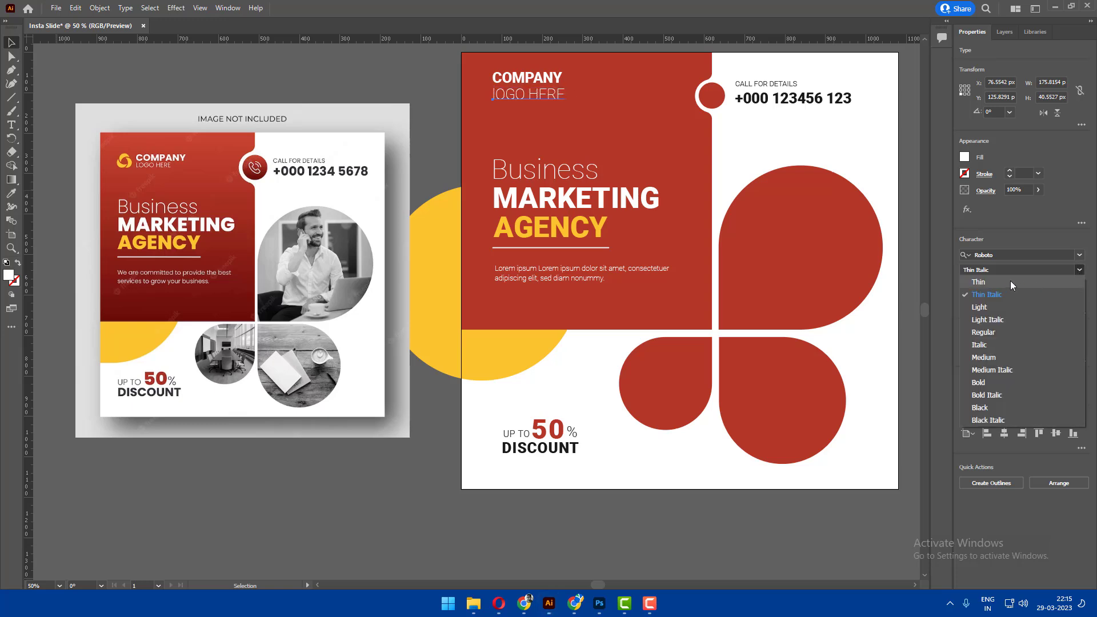
{"action": "left_click", "coordinate": [1009, 280]}
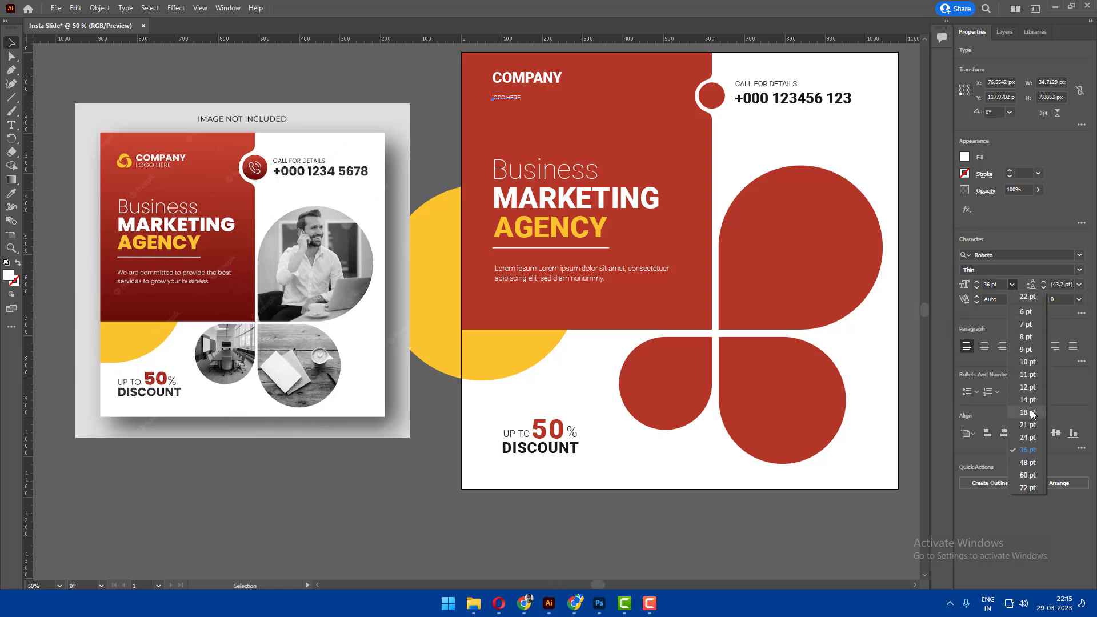
{"action": "left_click", "coordinate": [1034, 413]}
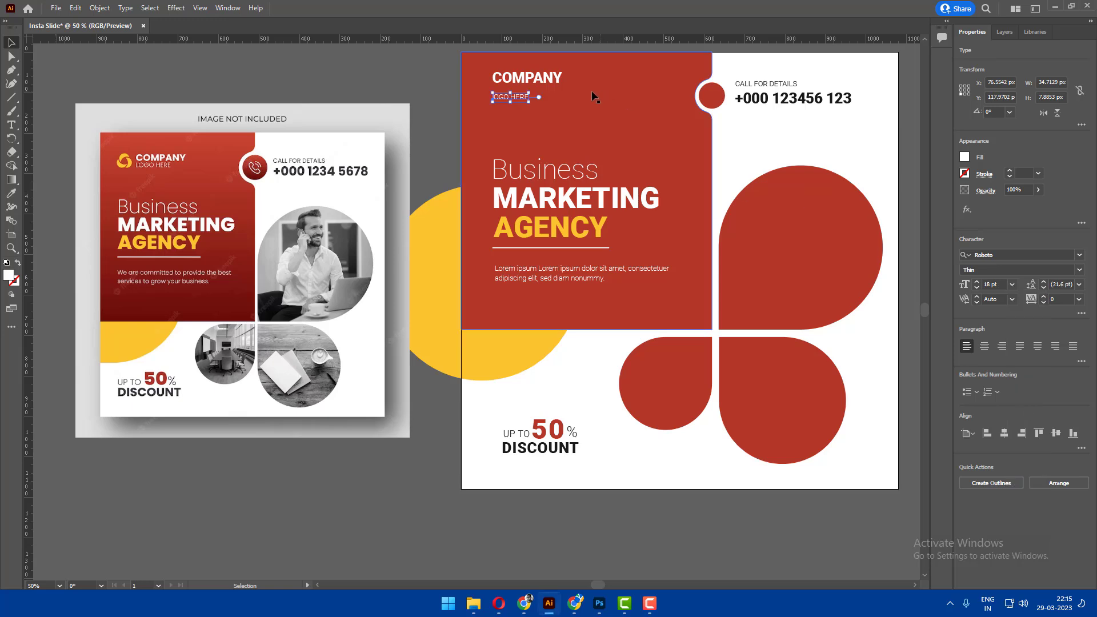
{"action": "key", "text": "Up"}
{"action": "key", "text": "Up"}
{"action": "key", "text": "Up"}
{"action": "key", "text": "Up"}
{"action": "key", "text": "Up"}
{"action": "key", "text": "Up"}
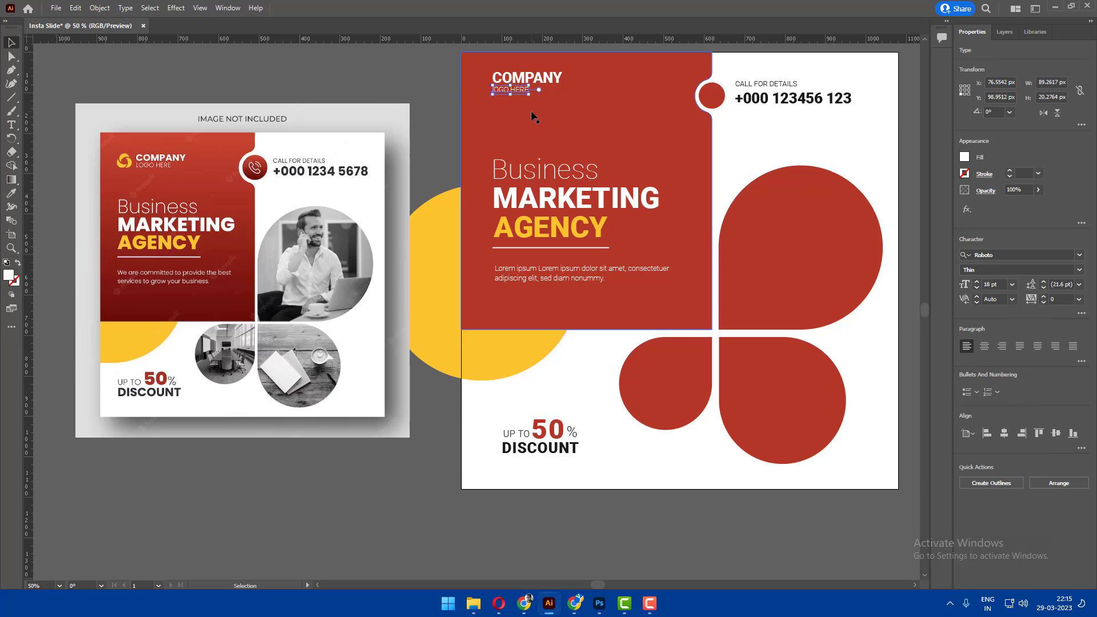
{"action": "key", "text": "Up"}
{"action": "key", "text": "Up"}
{"action": "key", "text": "Up"}
{"action": "left_click", "coordinate": [420, 72]}
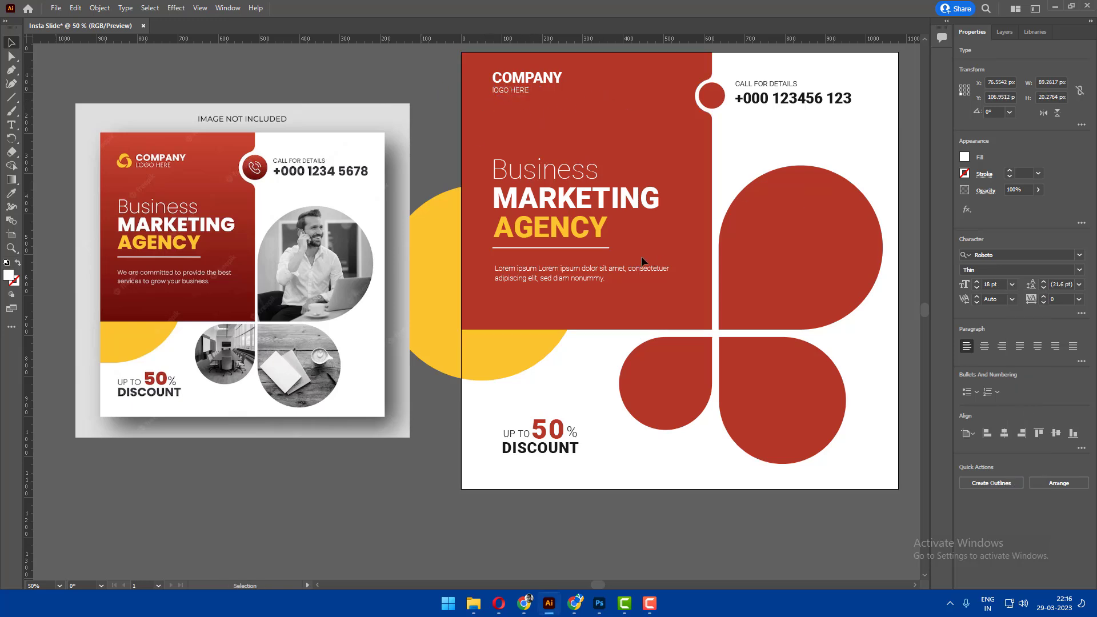
{"action": "scroll", "coordinate": [600, 172], "scroll_direction": "right", "scroll_amount": 1}
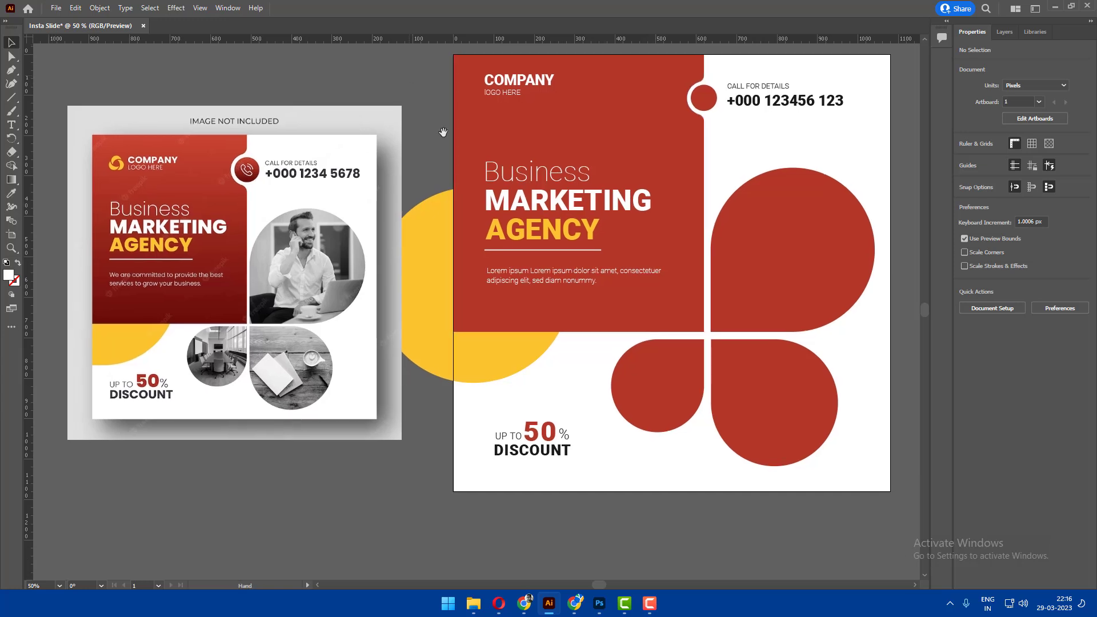
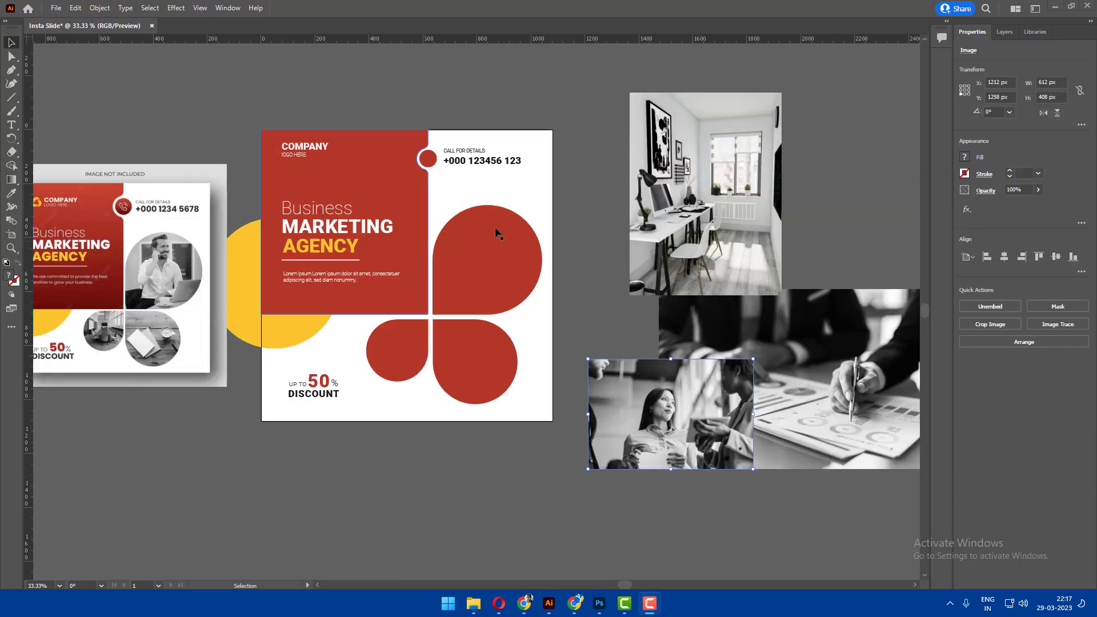
Bring the woman photo onto the post, send it backward, and scale it over the upper-right petal.
{"action": "left_click", "coordinate": [715, 394]}
{"action": "left_click_drag", "start_coordinate": [715, 394], "coordinate": [541, 227]}
{"action": "scroll", "coordinate": [486, 243], "scroll_direction": "up", "scroll_amount": 2}
{"action": "scroll", "coordinate": [486, 243], "scroll_direction": "up", "scroll_amount": 1}
{"action": "key", "text": "ctrl+["}
{"action": "left_click", "coordinate": [804, 198]}
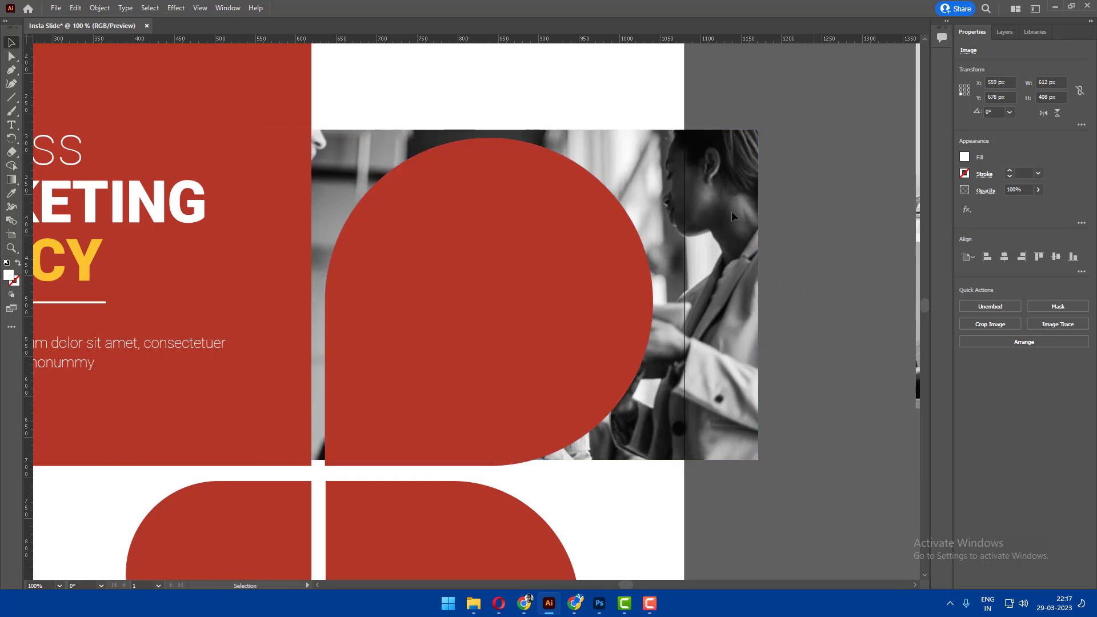
{"action": "left_click_drag", "start_coordinate": [732, 212], "coordinate": [741, 220]}
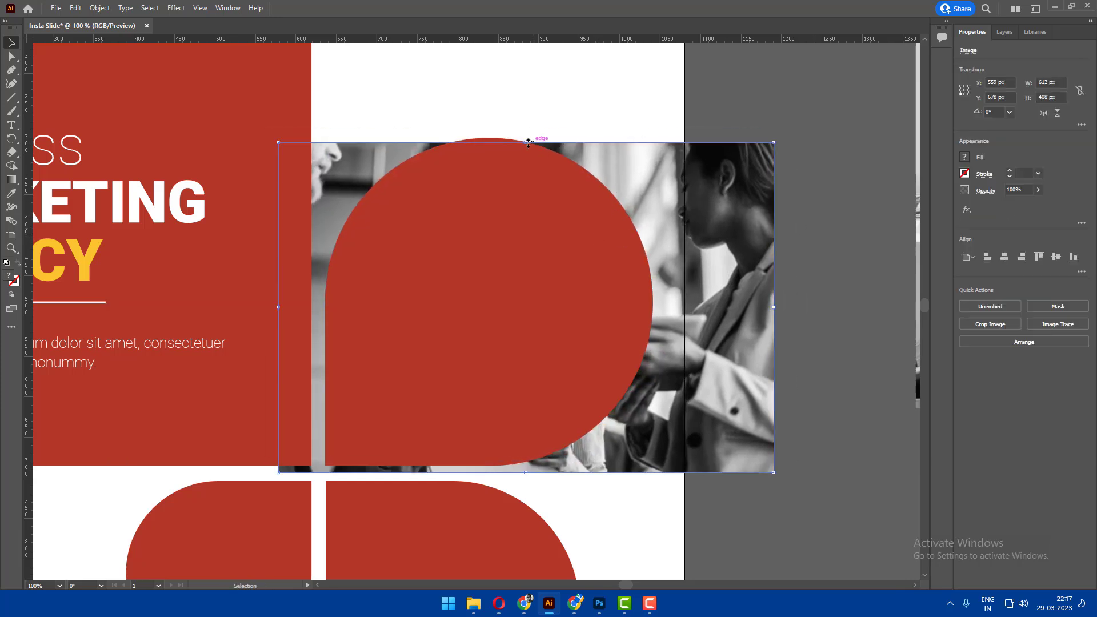
{"action": "left_click_drag", "start_coordinate": [526, 139], "coordinate": [526, 132]}
Clip the woman photo into the upper-right petal and nudge it up inside the mask.
{"action": "left_click", "coordinate": [503, 233], "text": "shift"}
{"action": "right_click", "coordinate": [520, 197]}
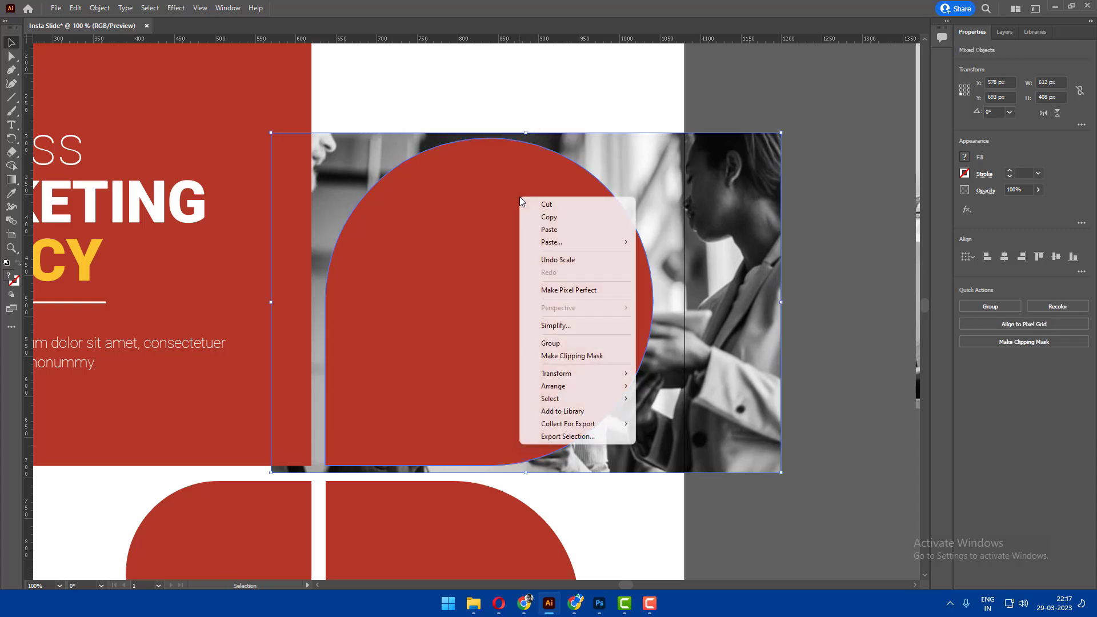
{"action": "left_click", "coordinate": [572, 356]}
{"action": "left_click", "coordinate": [712, 266]}
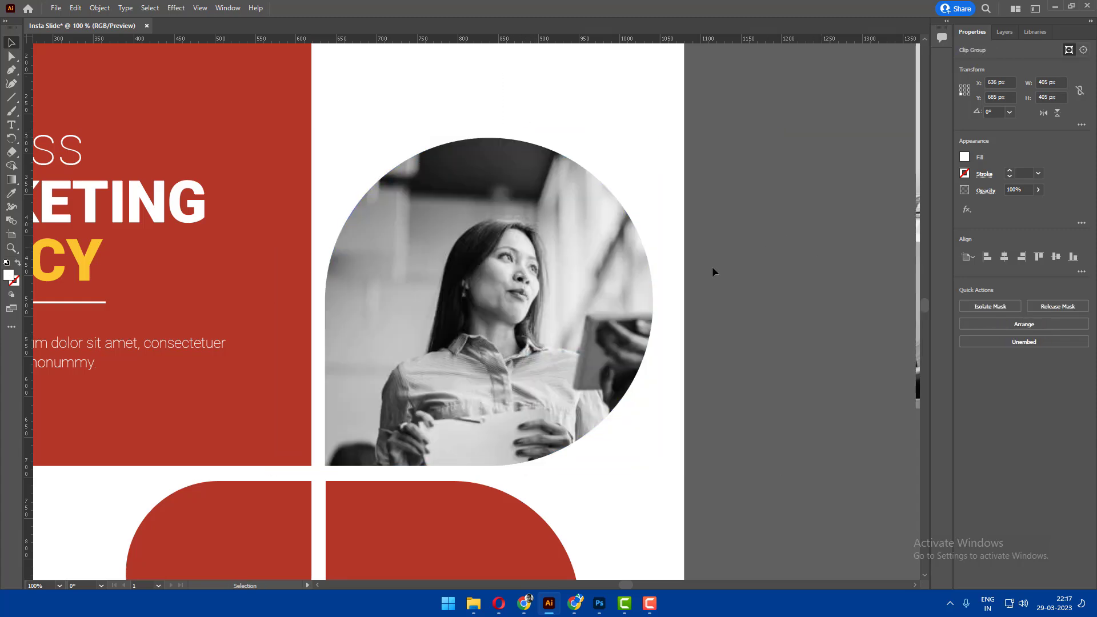
{"action": "scroll", "coordinate": [712, 266], "scroll_direction": "down", "scroll_amount": 2}
{"action": "double_click", "coordinate": [632, 309]}
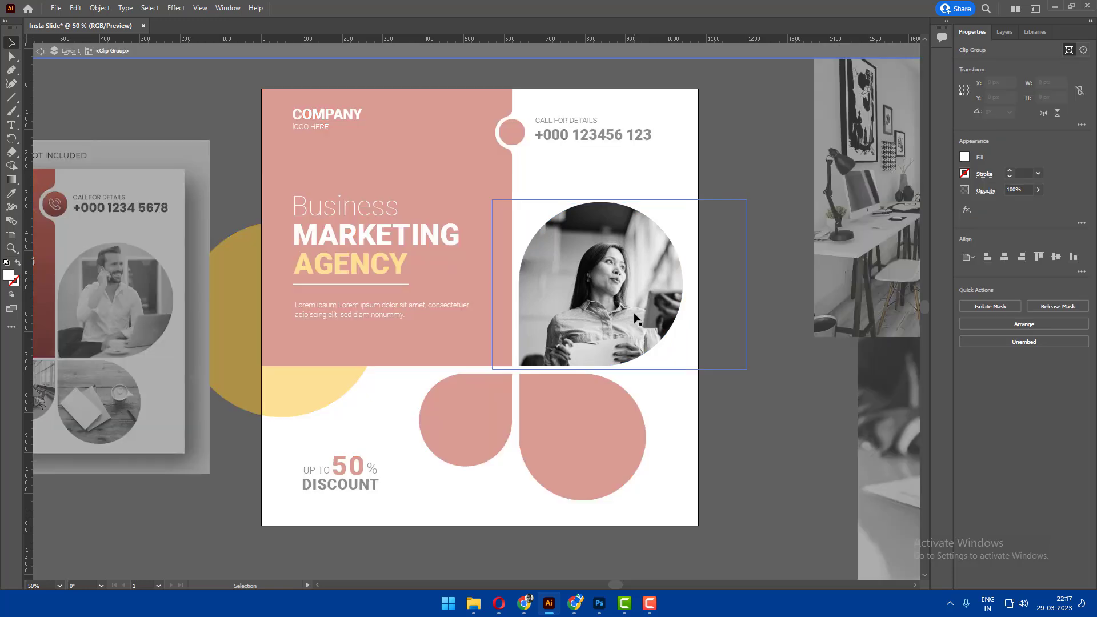
{"action": "left_click", "coordinate": [632, 319]}
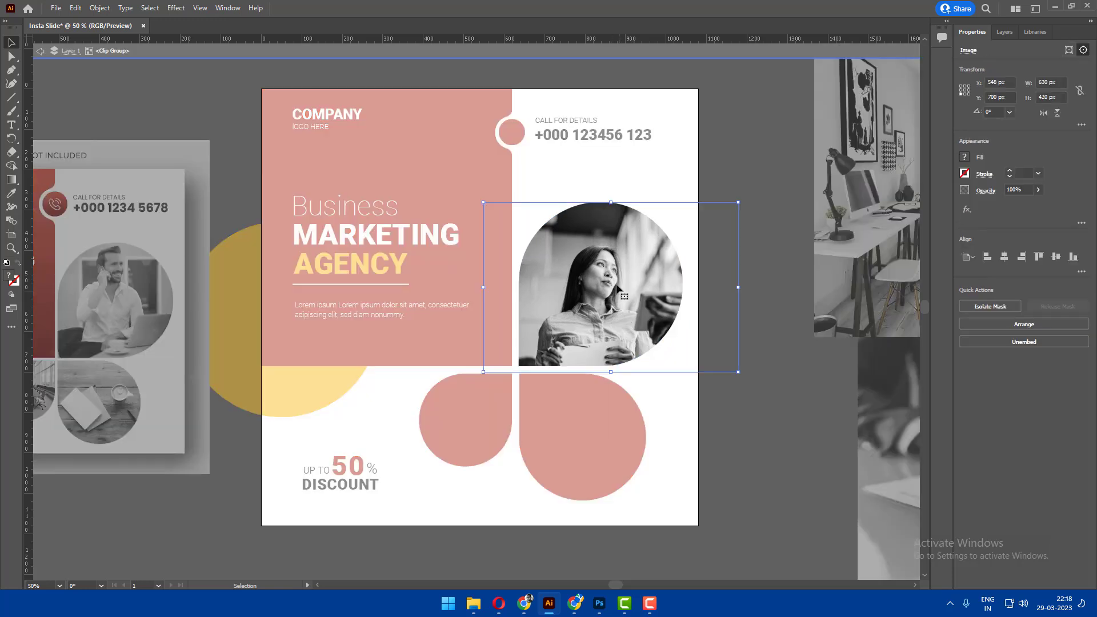
{"action": "key", "text": "shift+Up"}
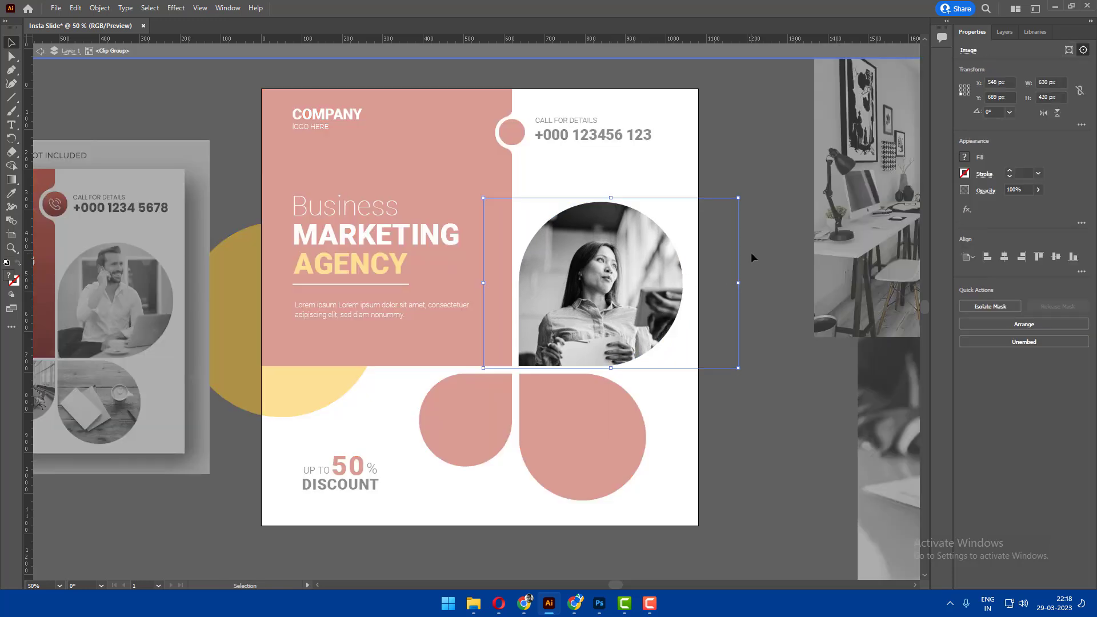
{"action": "double_click", "coordinate": [748, 268]}
{"action": "scroll", "coordinate": [749, 269], "scroll_direction": "down", "scroll_amount": 1}
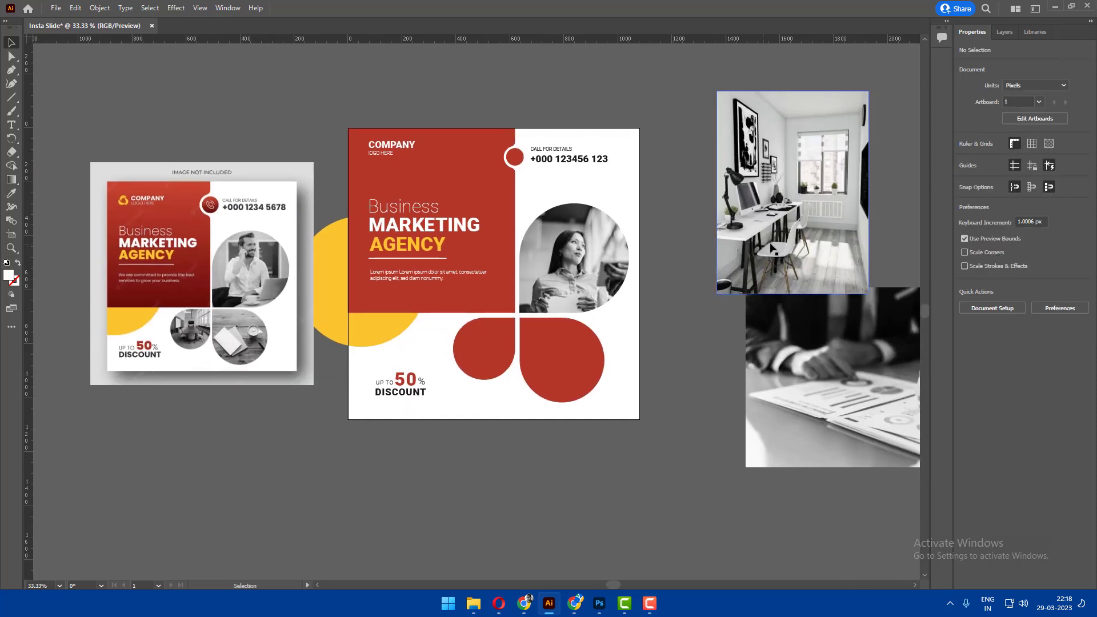
Shrink the room photo to about 250 px and clip it into the lower-left red petal.
{"action": "left_click_drag", "start_coordinate": [772, 243], "coordinate": [458, 416]}
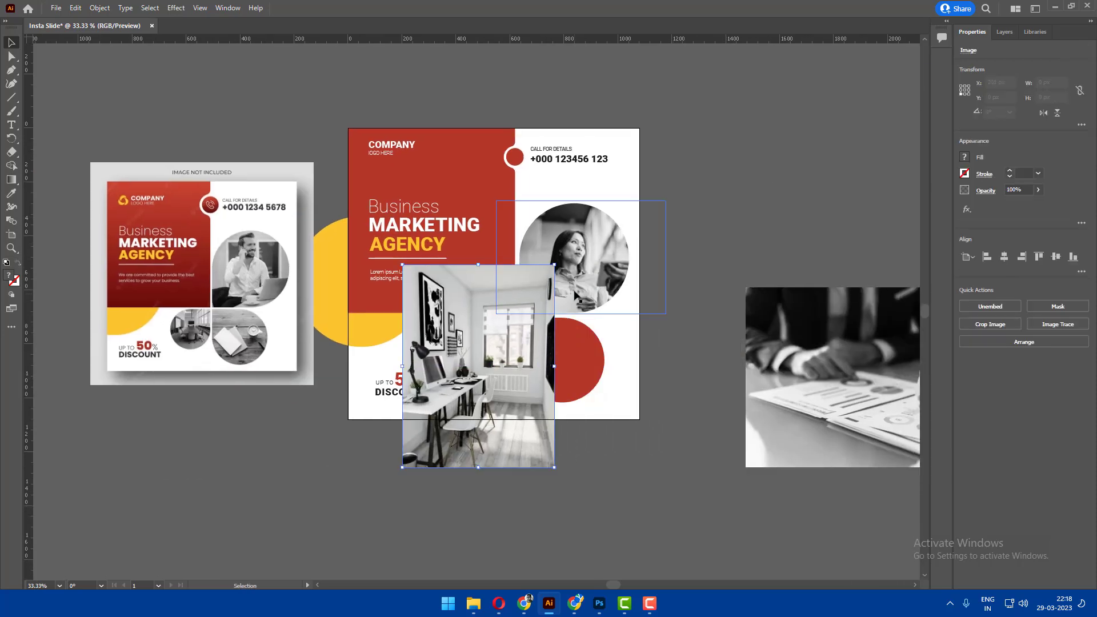
{"action": "mouse_move", "coordinate": [554, 265]}
{"action": "left_mouse_down"}
{"action": "mouse_move", "coordinate": [470, 377]}
{"action": "mouse_move", "coordinate": [500, 333]}
{"action": "left_mouse_up"}
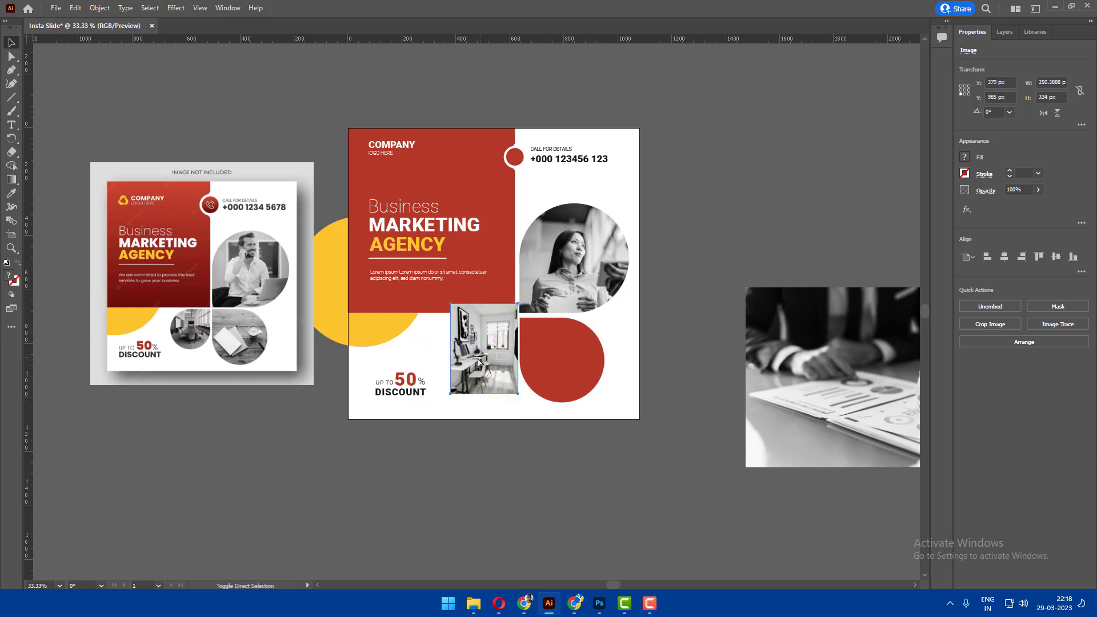
{"action": "key", "text": "ctrl+bracketleft"}
{"action": "key", "text": "ctrl+plus"}
{"action": "key", "text": "ctrl+plus"}
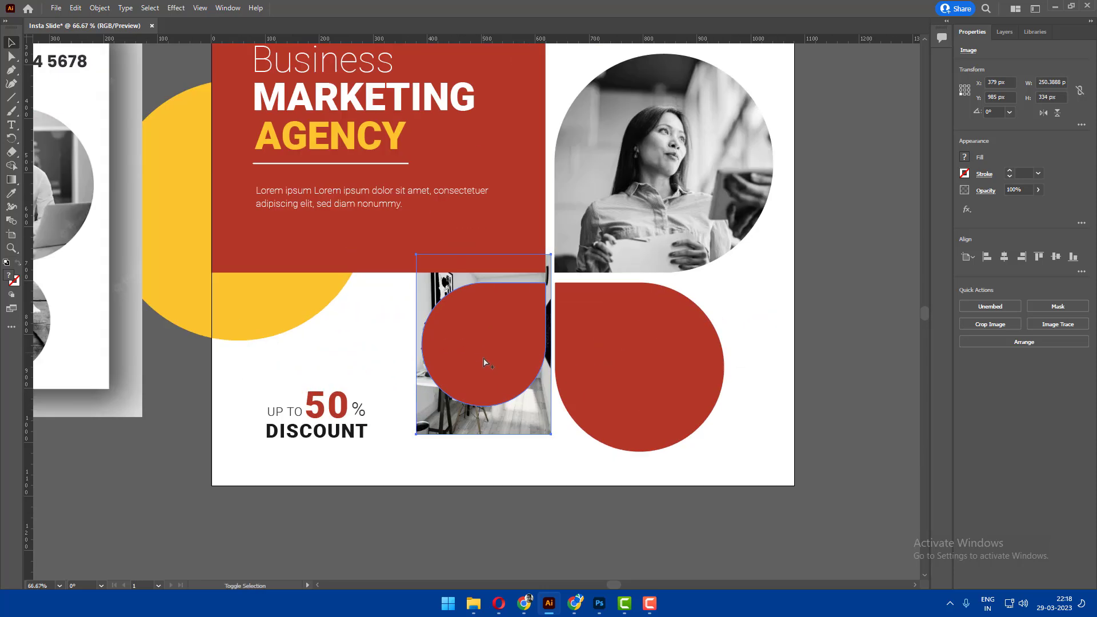
{"action": "key", "text": "ctrl+shift+a"}
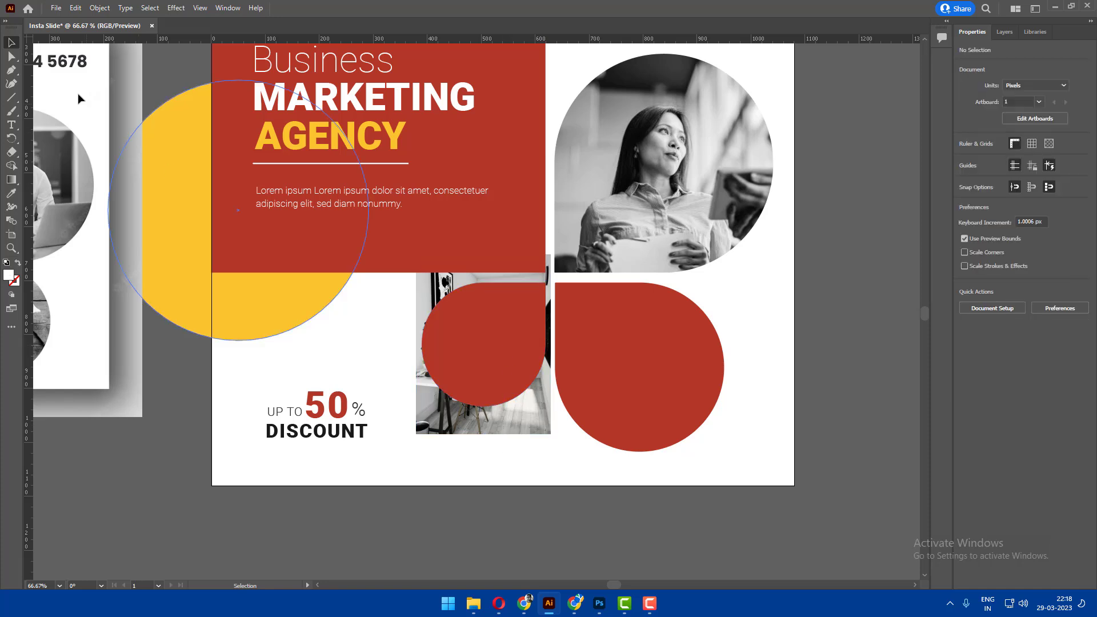
{"action": "left_click_drag", "start_coordinate": [497, 451], "coordinate": [496, 345]}
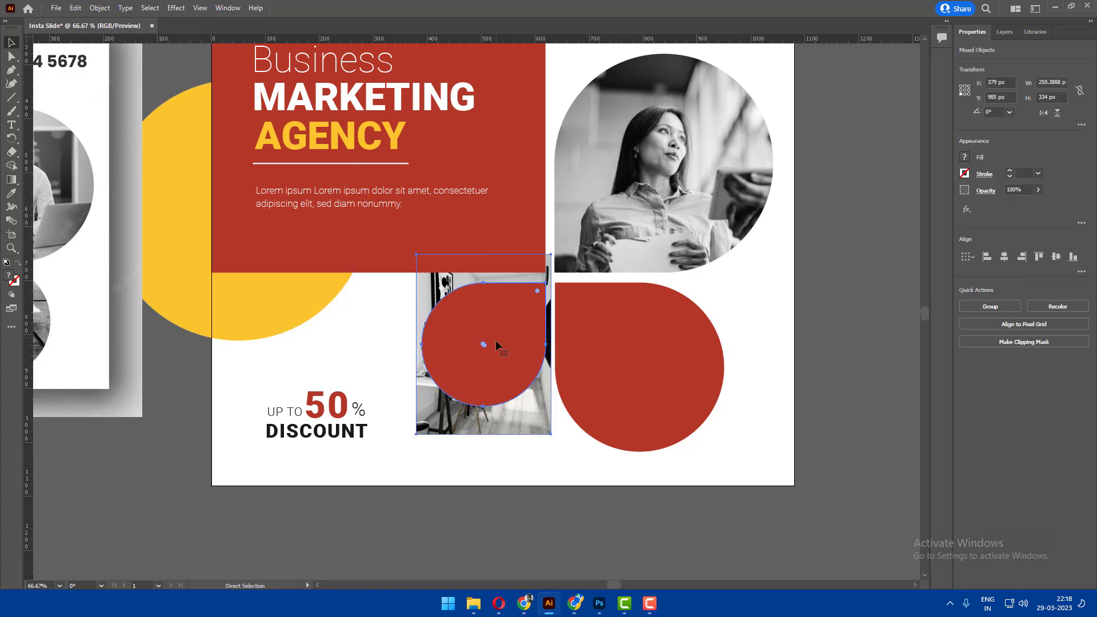
{"action": "right_click", "coordinate": [496, 341]}
{"action": "left_click", "coordinate": [571, 260]}
{"action": "left_click", "coordinate": [810, 334]}
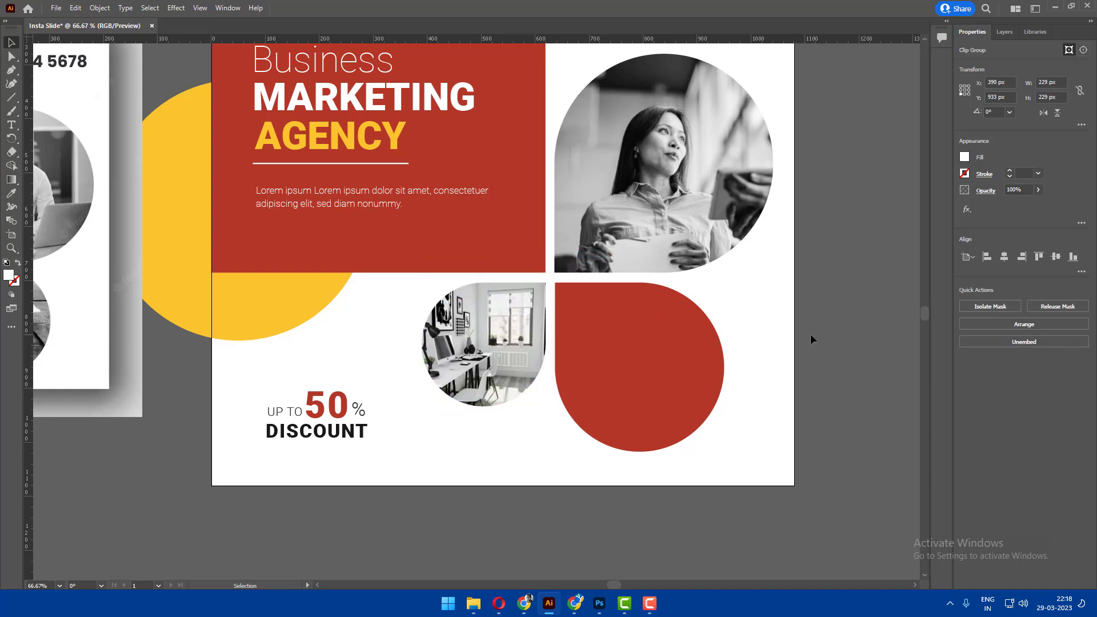
{"action": "key", "text": "ctrl+minus"}
{"action": "key", "text": "ctrl+minus"}
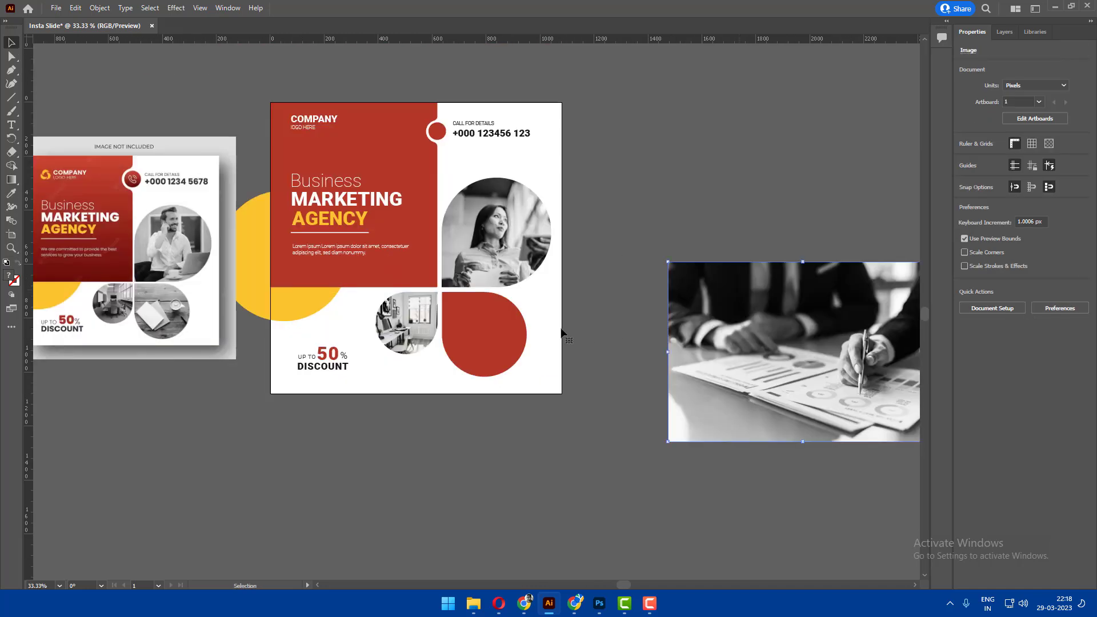
Size the hands-with-documents photo over the lower-right petal and make a clipping mask with it.
{"action": "left_click_drag", "start_coordinate": [873, 353], "coordinate": [570, 323]}
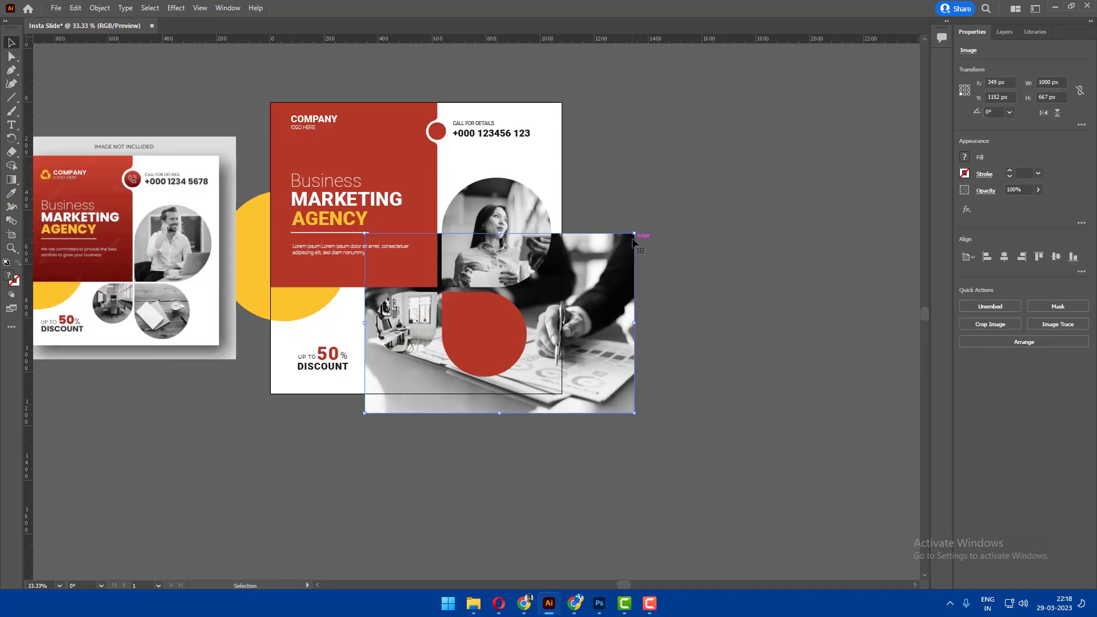
{"action": "left_click_drag", "start_coordinate": [635, 233], "coordinate": [453, 354]}
{"action": "mouse_move", "coordinate": [424, 389]}
{"action": "left_mouse_down"}
{"action": "mouse_move", "coordinate": [488, 321]}
{"action": "mouse_move", "coordinate": [551, 387]}
{"action": "mouse_move", "coordinate": [572, 383]}
{"action": "left_mouse_up"}
{"action": "left_click", "coordinate": [505, 343], "text": "shift"}
{"action": "right_click", "coordinate": [506, 342]}
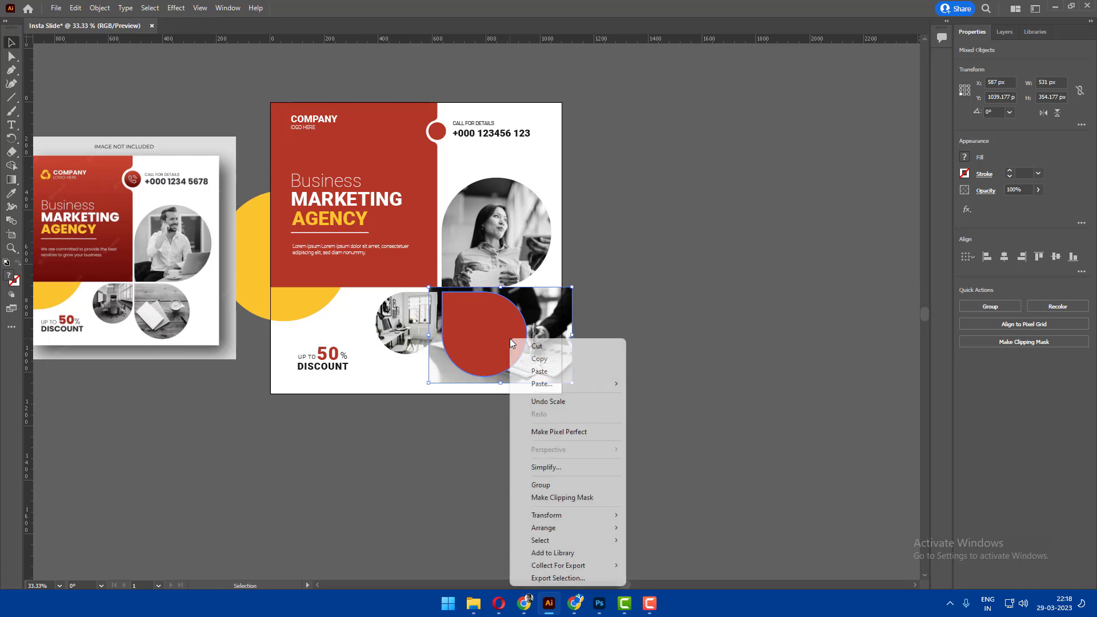
{"action": "left_click", "coordinate": [566, 489]}
{"action": "left_click_drag", "start_coordinate": [679, 248], "coordinate": [790, 243]}
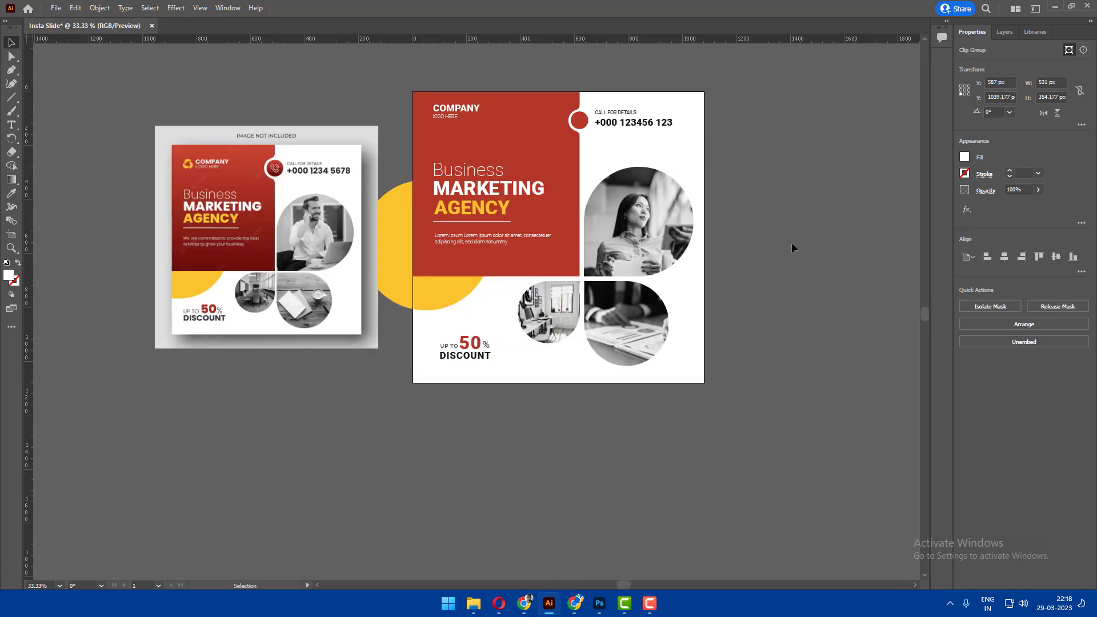
{"action": "left_click", "coordinate": [791, 242]}
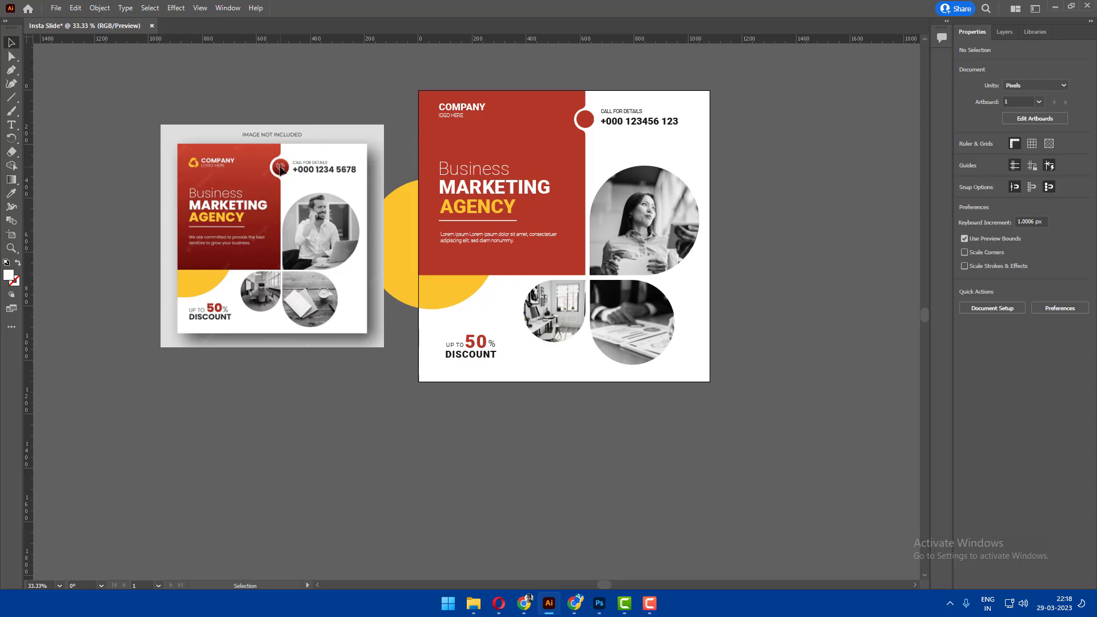
Move the phone image below the right artboard and trace it with the Silhouettes preset.
{"action": "scroll", "coordinate": [280, 170], "scroll_direction": "up", "scroll_amount": 3}
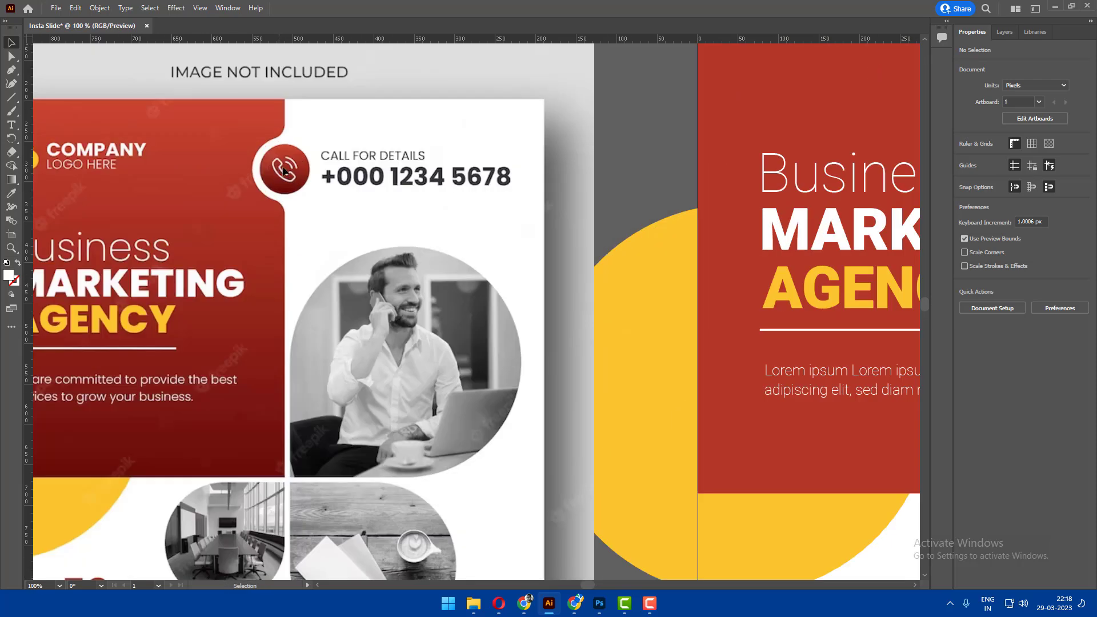
{"action": "scroll", "coordinate": [634, 212], "scroll_direction": "down", "scroll_amount": 4}
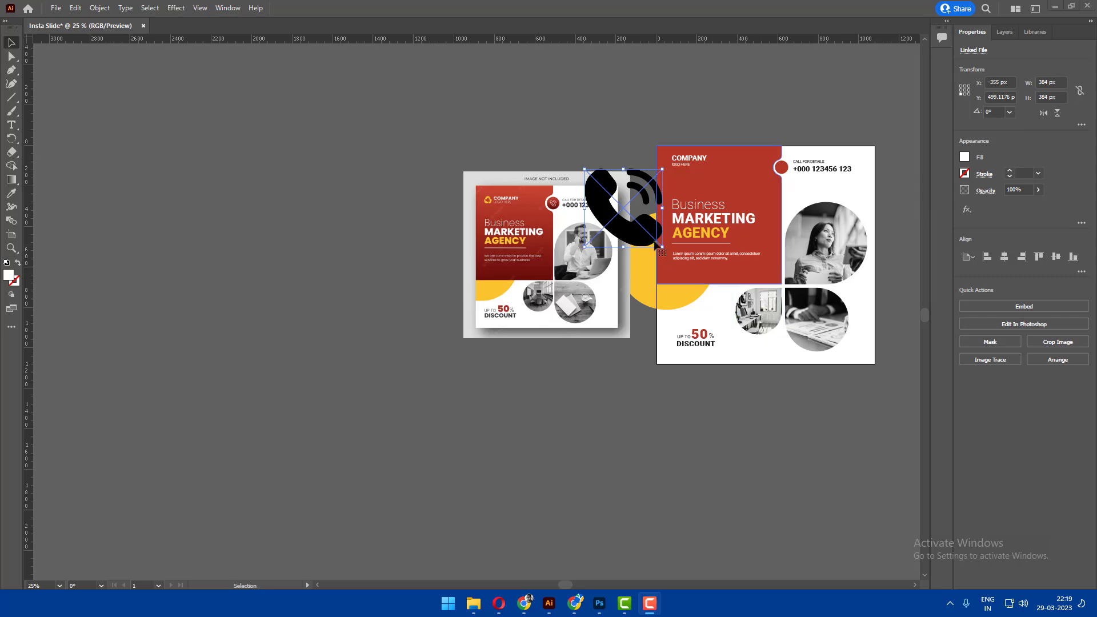
{"action": "left_click_drag", "start_coordinate": [676, 212], "coordinate": [787, 438]}
{"action": "scroll", "coordinate": [787, 437], "scroll_direction": "up", "scroll_amount": 3}
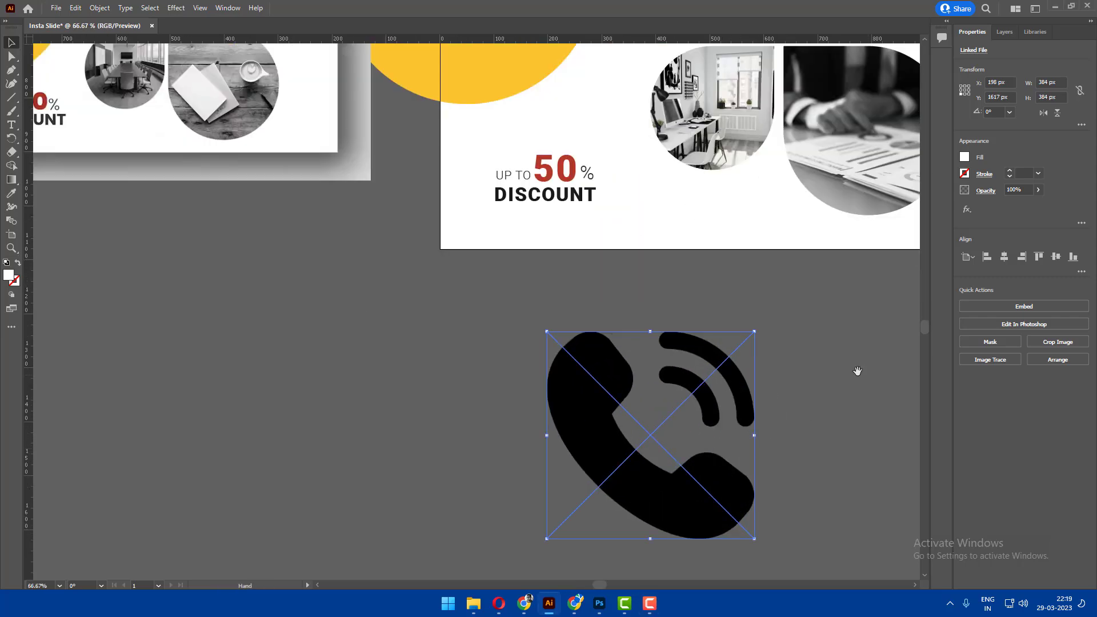
{"action": "left_click_drag", "start_coordinate": [857, 371], "coordinate": [810, 298]}
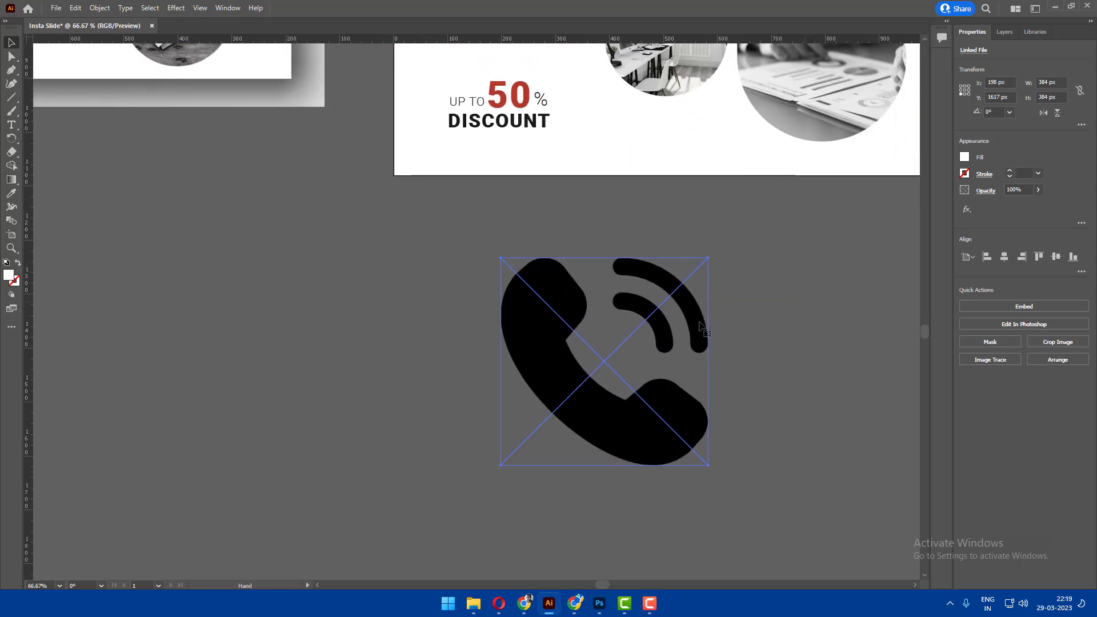
{"action": "left_click", "coordinate": [1008, 361]}
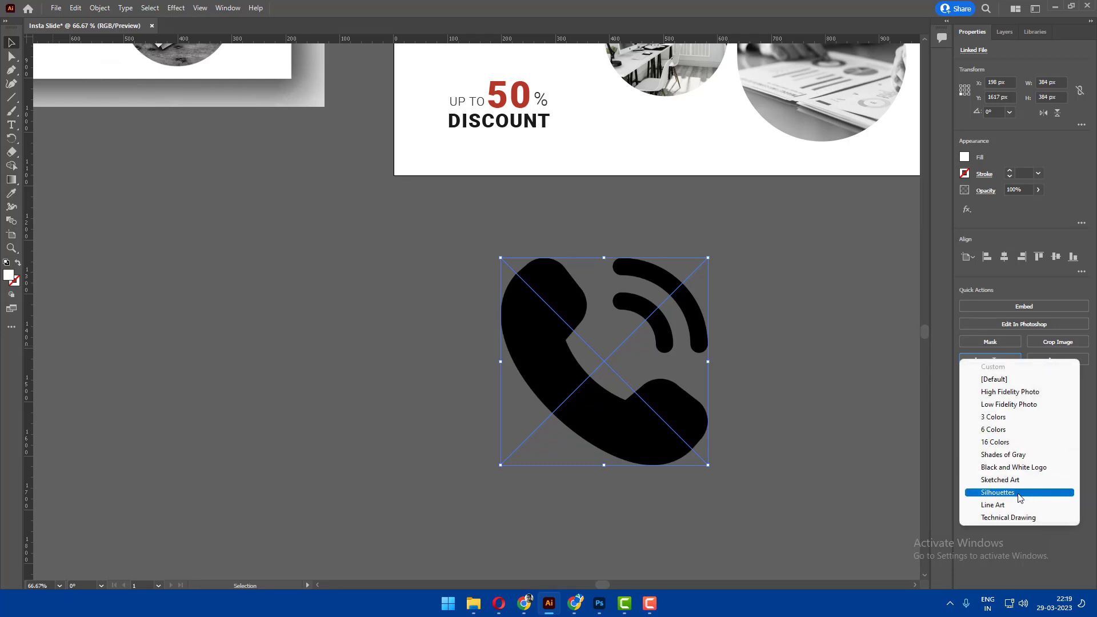
{"action": "left_click", "coordinate": [1018, 493]}
Expand the traced phone into vectors, scale it to about 100 px, and cut it.
{"action": "left_click", "coordinate": [1024, 346]}
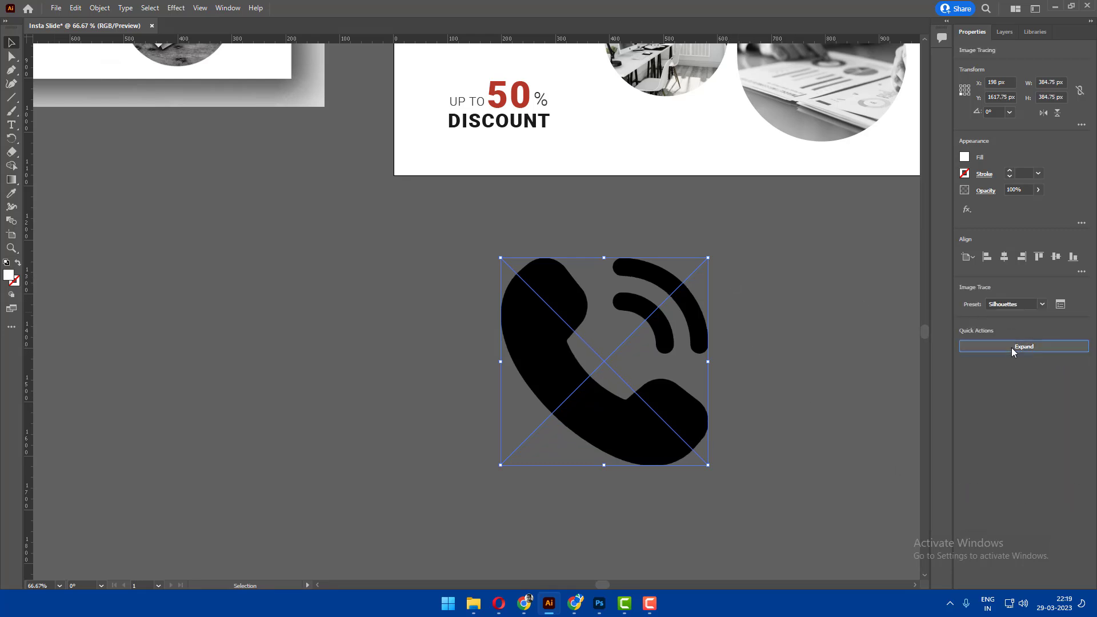
{"action": "left_click_drag", "start_coordinate": [709, 259], "coordinate": [555, 412]}
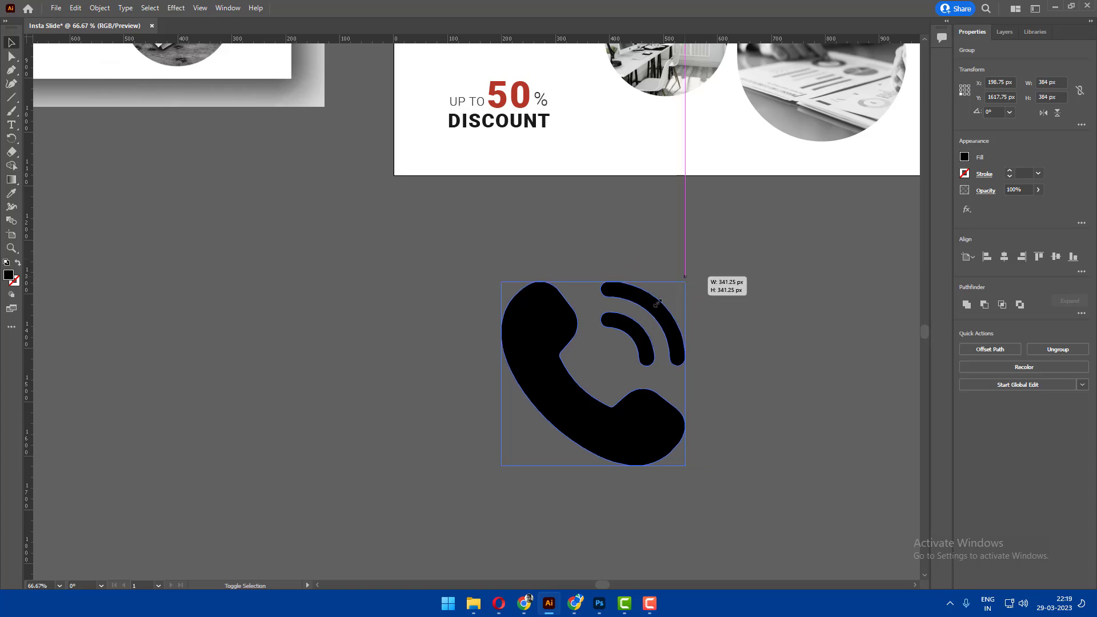
{"action": "key", "text": "ctrl+x"}
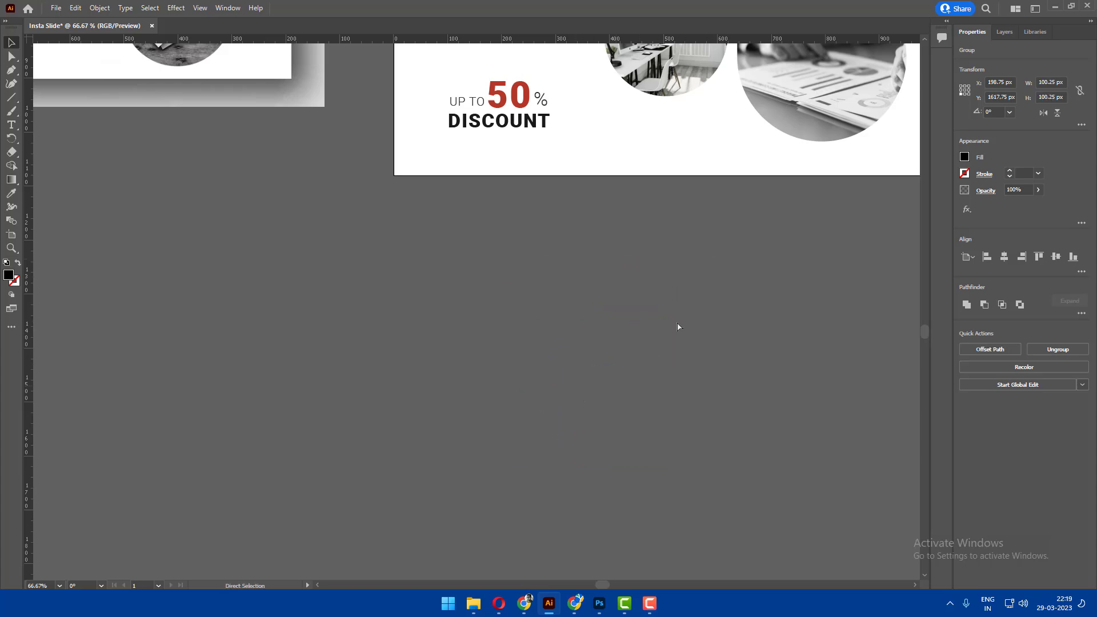
Paste the phone icon and scale it to fit inside the red circle beside CALL FOR DETAILS.
{"action": "scroll", "coordinate": [678, 326], "scroll_direction": "down", "scroll_amount": 3}
{"action": "scroll", "coordinate": [679, 327], "scroll_direction": "up", "scroll_amount": 8}
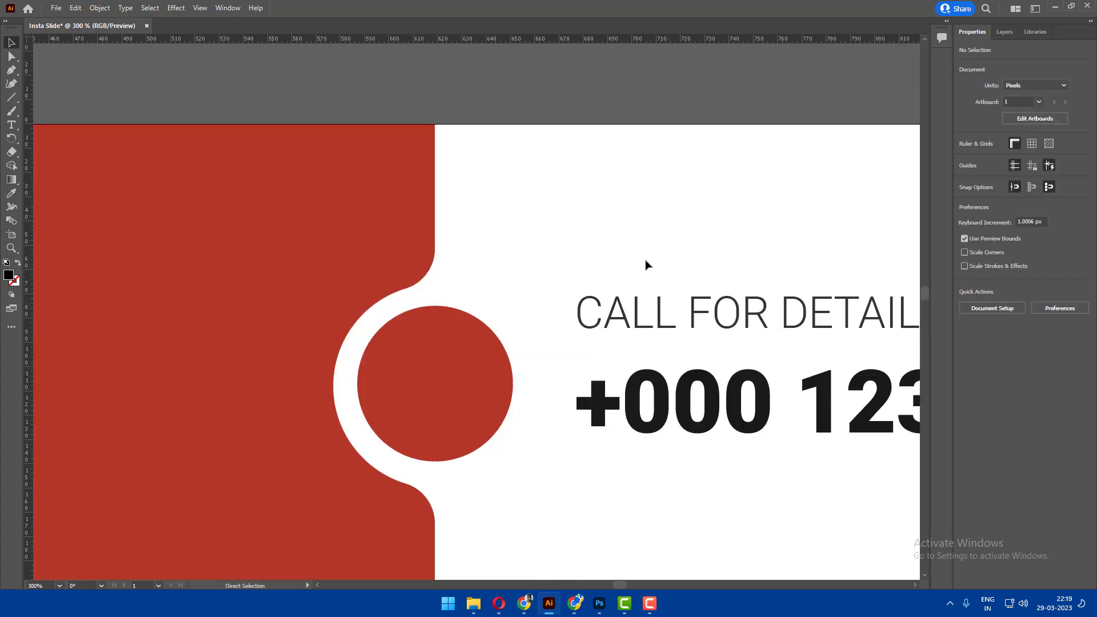
{"action": "key", "text": "ctrl+v"}
{"action": "mouse_move", "coordinate": [597, 189]}
{"action": "left_mouse_down"}
{"action": "mouse_move", "coordinate": [513, 345]}
{"action": "mouse_move", "coordinate": [417, 371]}
{"action": "left_mouse_up"}
{"action": "mouse_move", "coordinate": [403, 428]}
{"action": "left_mouse_down"}
{"action": "mouse_move", "coordinate": [450, 415]}
{"action": "mouse_move", "coordinate": [477, 433]}
{"action": "left_mouse_up"}
{"action": "scroll", "coordinate": [448, 394], "scroll_direction": "down", "scroll_amount": 4}
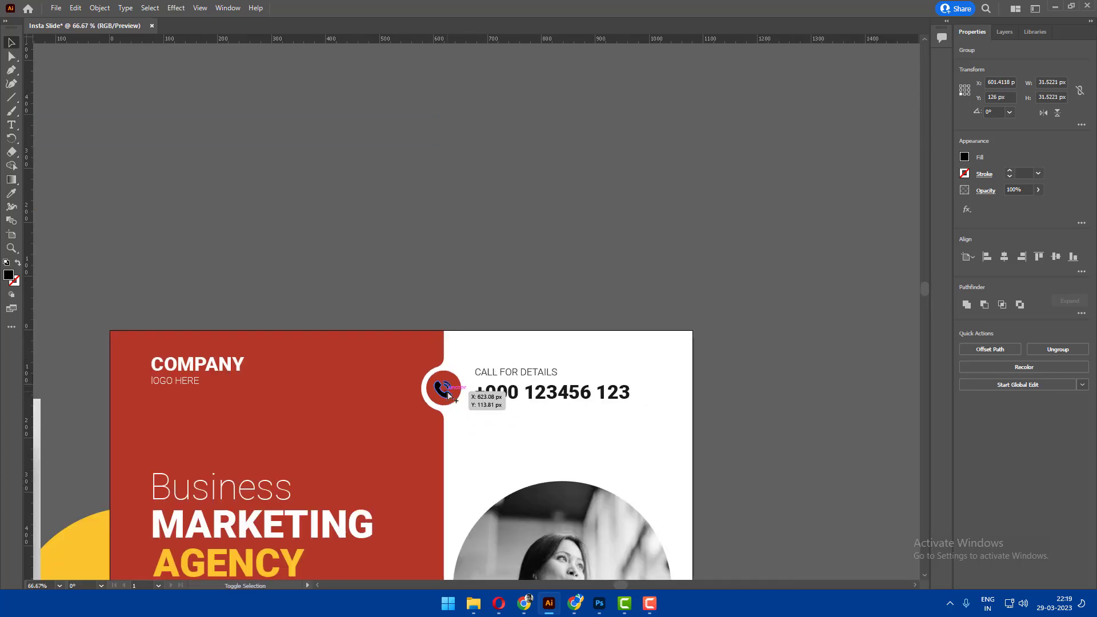
{"action": "scroll", "coordinate": [649, 272], "scroll_direction": "left", "scroll_amount": 8}
{"action": "scroll", "coordinate": [649, 272], "scroll_direction": "down", "scroll_amount": 3}
{"action": "scroll", "coordinate": [301, 350], "scroll_direction": "right", "scroll_amount": 8}
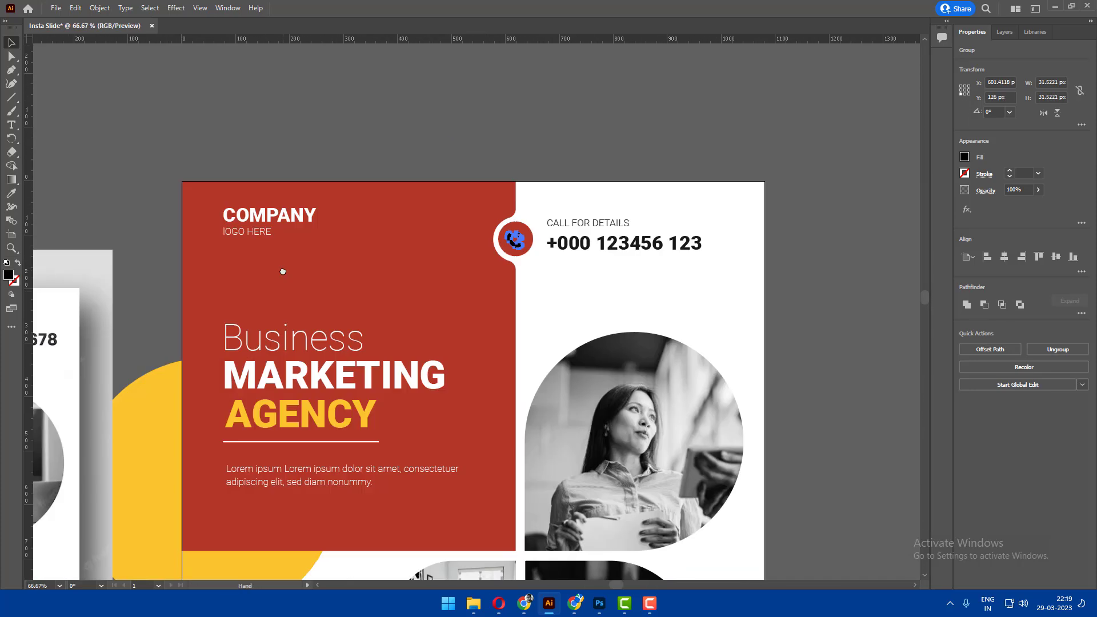
{"action": "scroll", "coordinate": [540, 234], "scroll_direction": "up", "scroll_amount": 4}
Make the phone icon white using the Eyedropper and a fill/stroke swap.
{"action": "key", "text": "i"}
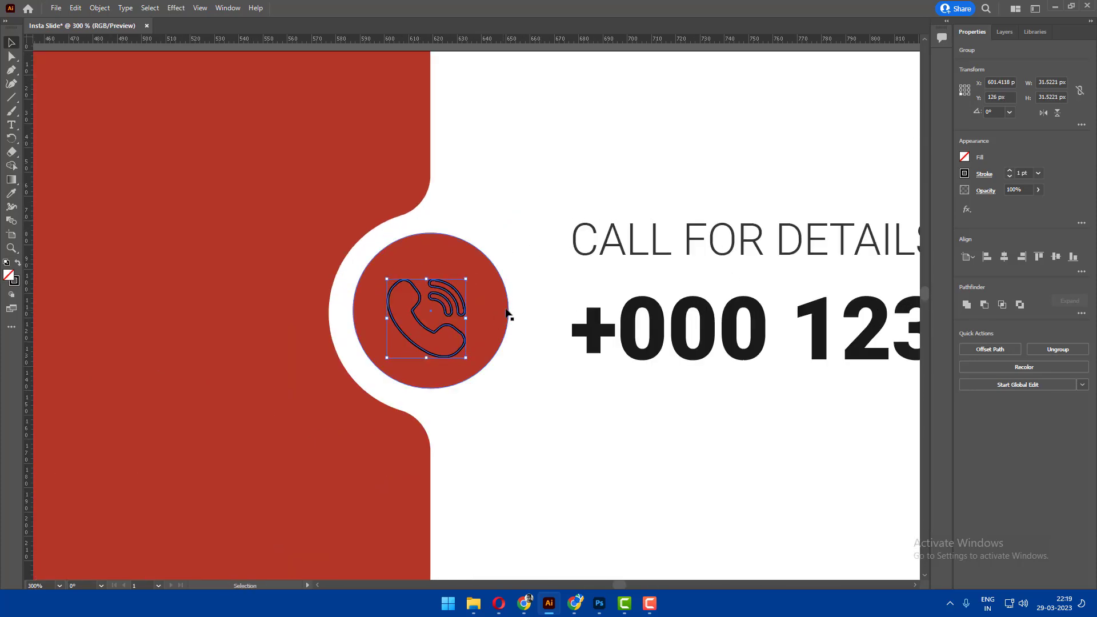
{"action": "left_click", "coordinate": [533, 195]}
{"action": "key", "text": "shift+x"}
{"action": "key", "text": "v"}
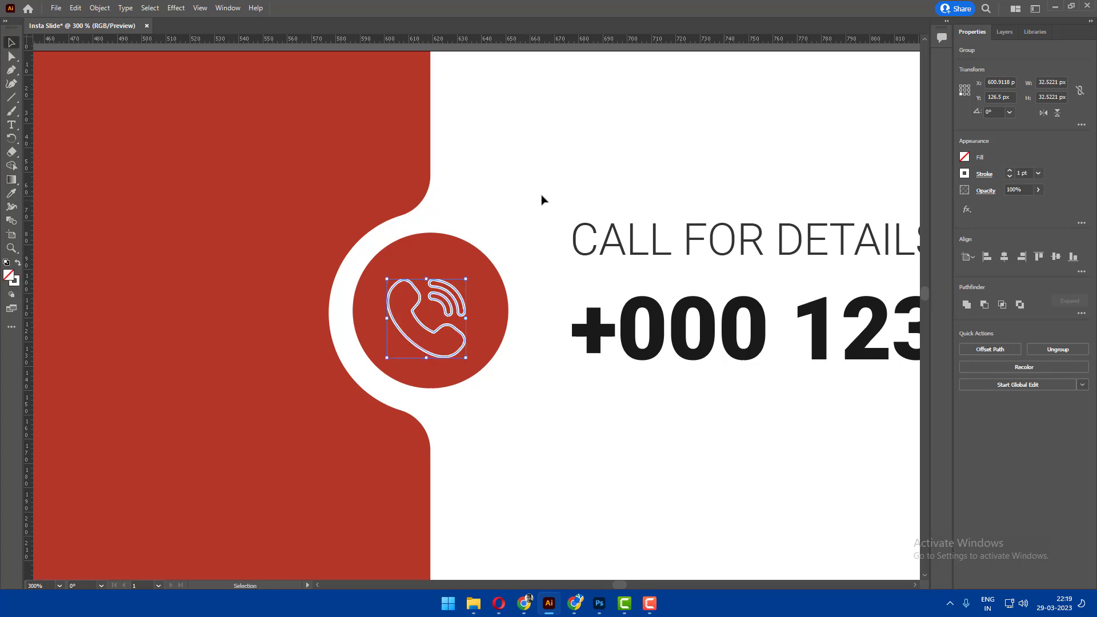
{"action": "left_click", "coordinate": [543, 200]}
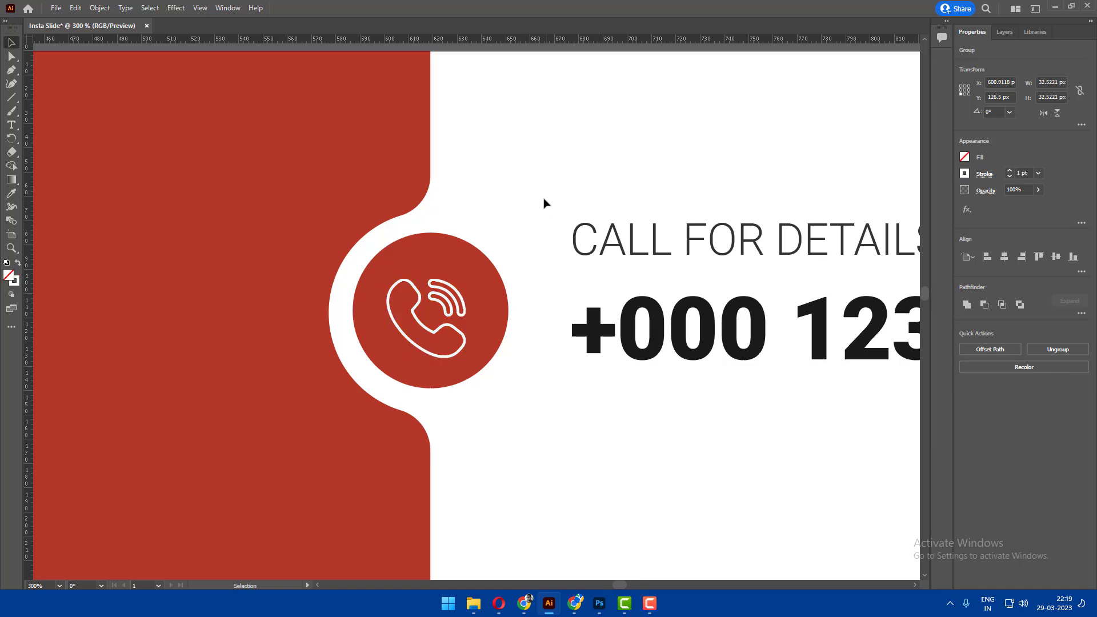
Fill both wave arcs of the phone icon solid white inside its group.
{"action": "double_click", "coordinate": [452, 316]}
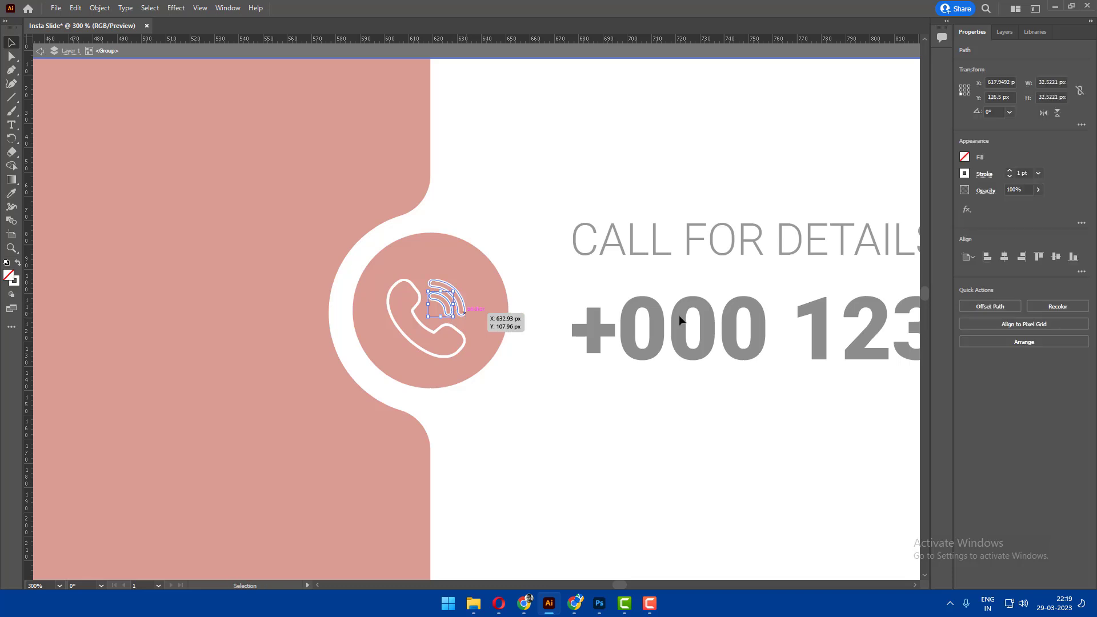
{"action": "key", "text": "shift+x"}
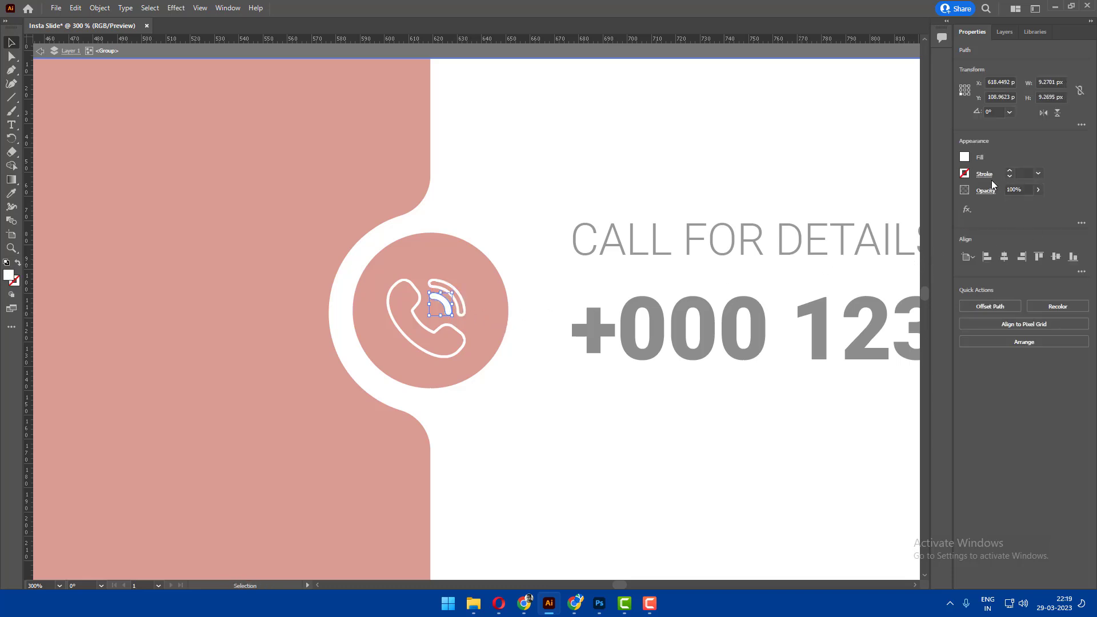
{"action": "left_click", "coordinate": [463, 314]}
{"action": "key", "text": "shift+x"}
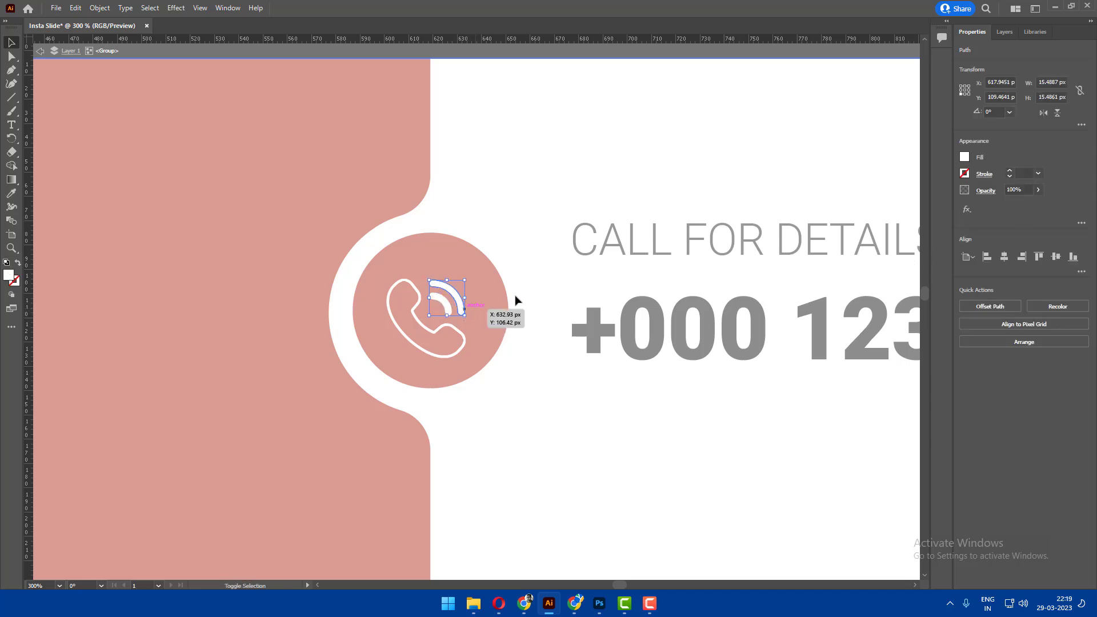
{"action": "left_click", "coordinate": [557, 205]}
{"action": "scroll", "coordinate": [557, 210], "scroll_direction": "down", "scroll_amount": 2}
Delete the reference mockup image from beside the design.
{"action": "scroll", "coordinate": [572, 206], "scroll_direction": "down", "scroll_amount": 3}
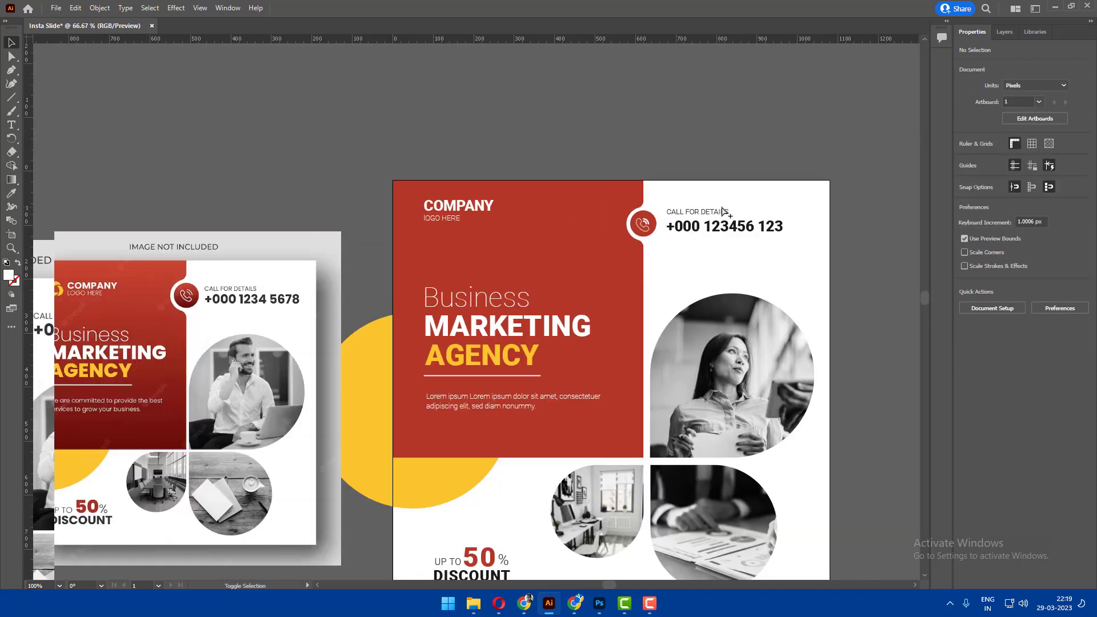
{"action": "scroll", "coordinate": [572, 206], "scroll_direction": "down", "scroll_amount": 2}
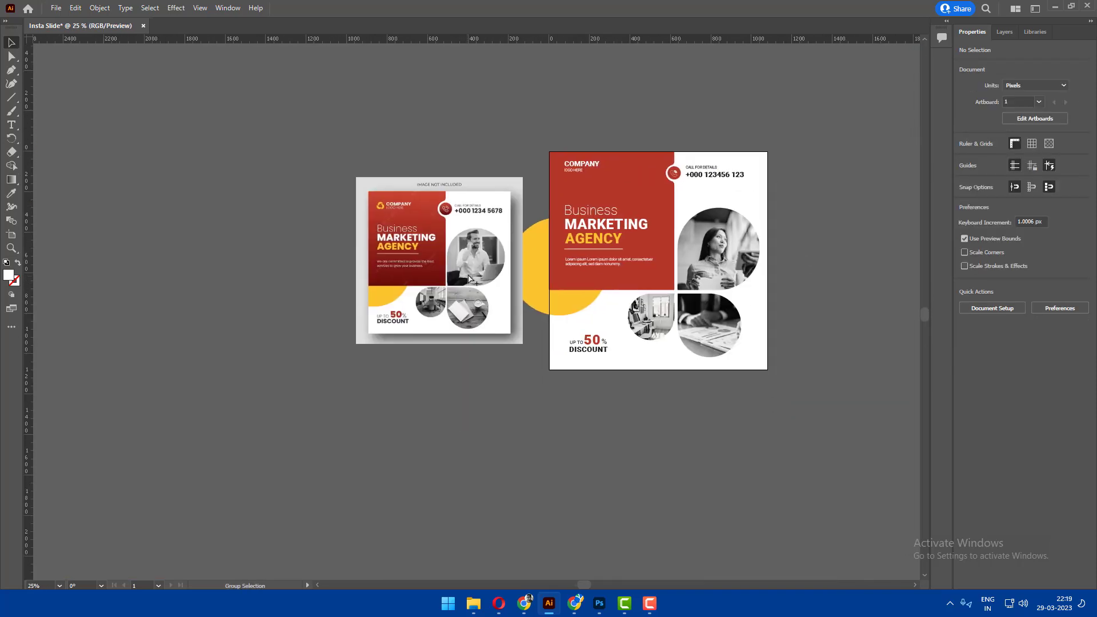
{"action": "left_click", "coordinate": [484, 252]}
{"action": "key", "text": "Delete"}
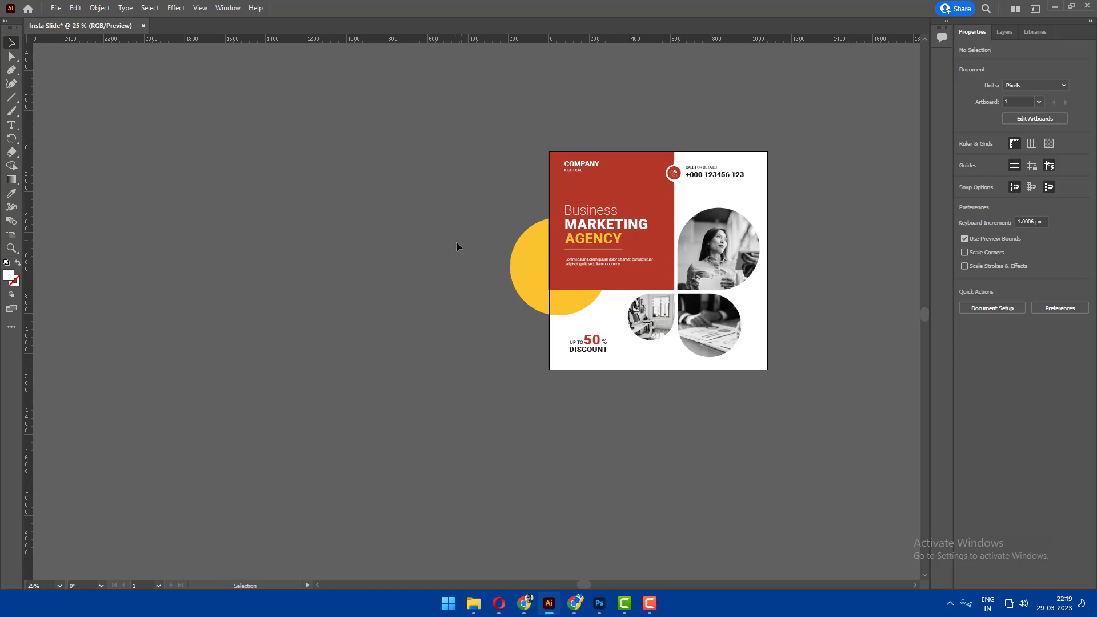
{"action": "left_click_drag", "start_coordinate": [868, 213], "coordinate": [836, 226]}
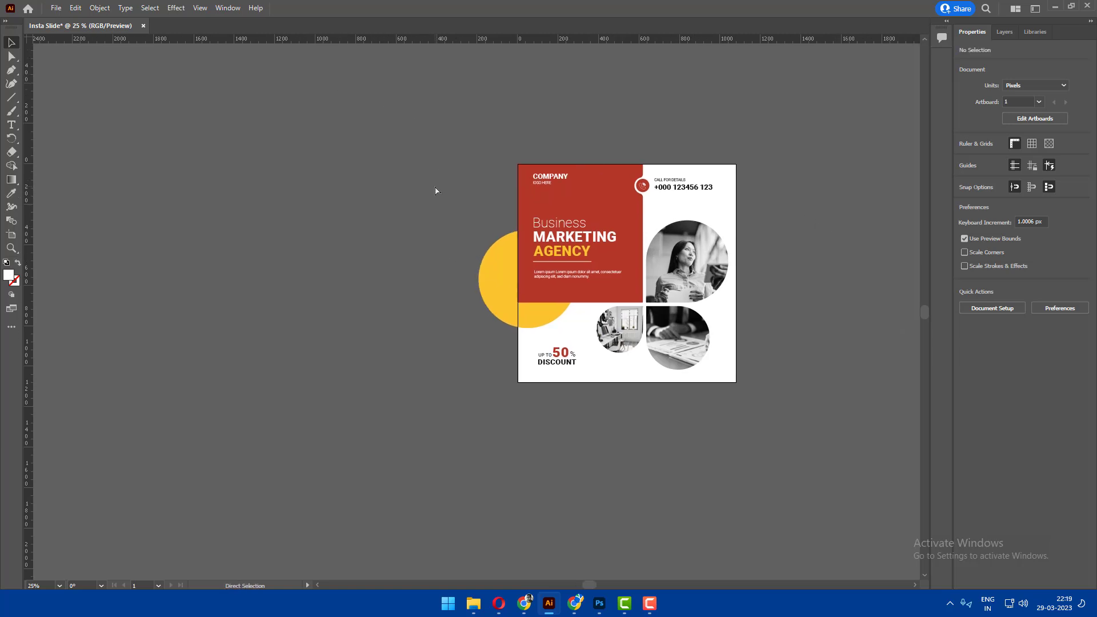
{"action": "key", "text": "ctrl+v"}
{"action": "left_click_drag", "start_coordinate": [397, 267], "coordinate": [235, 192]}
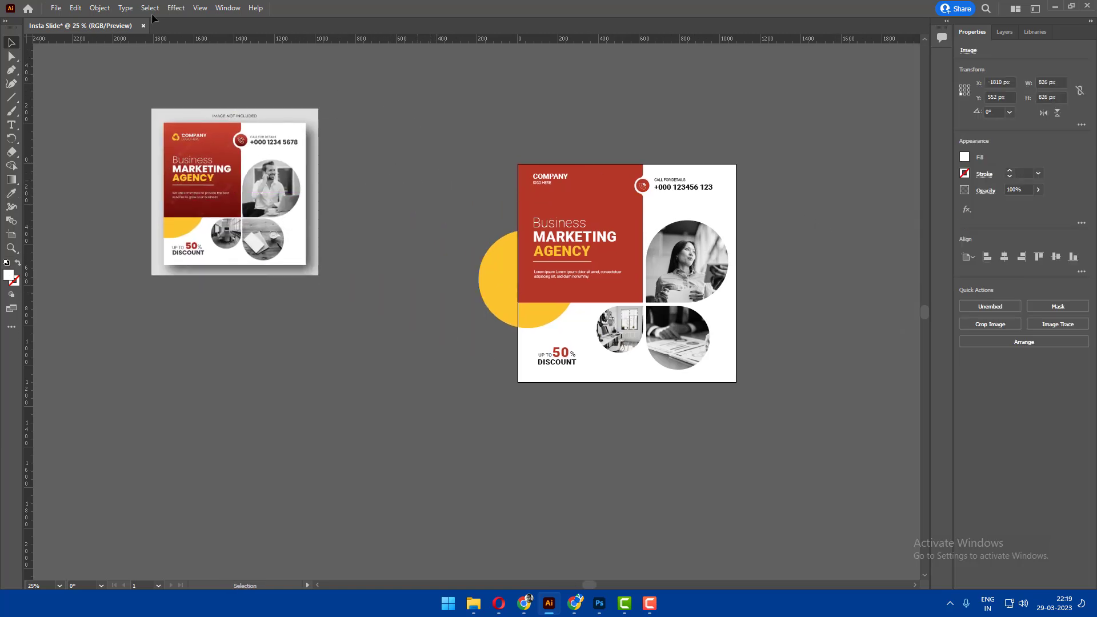
{"action": "key", "text": "Delete"}
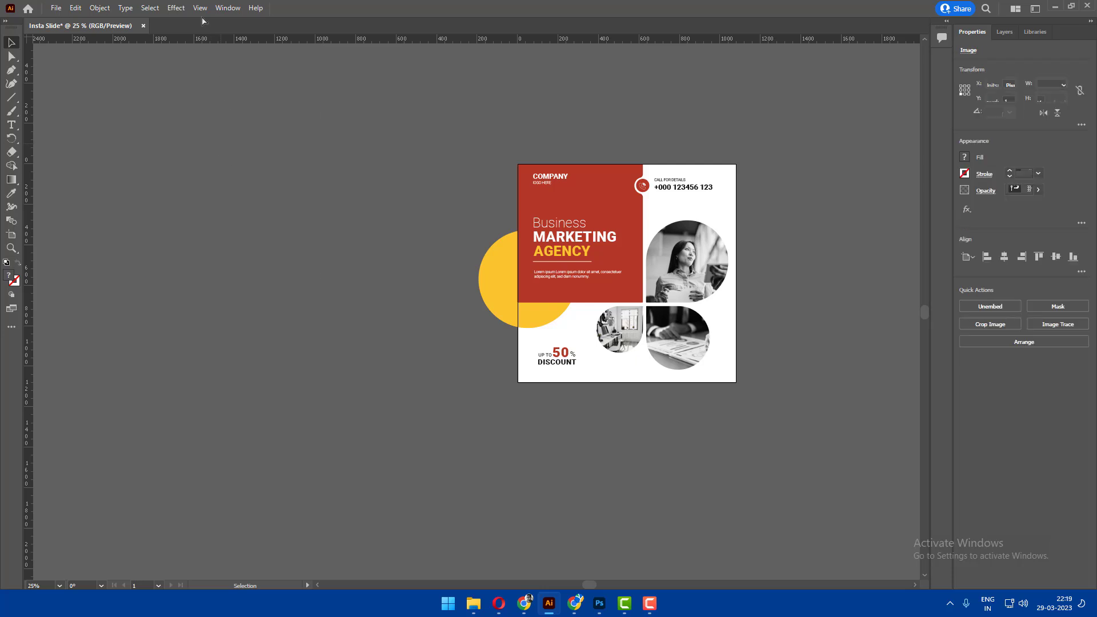
Switch the view to Trim View so only artboard content shows.
{"action": "left_click", "coordinate": [200, 8]}
{"action": "left_click", "coordinate": [239, 67]}
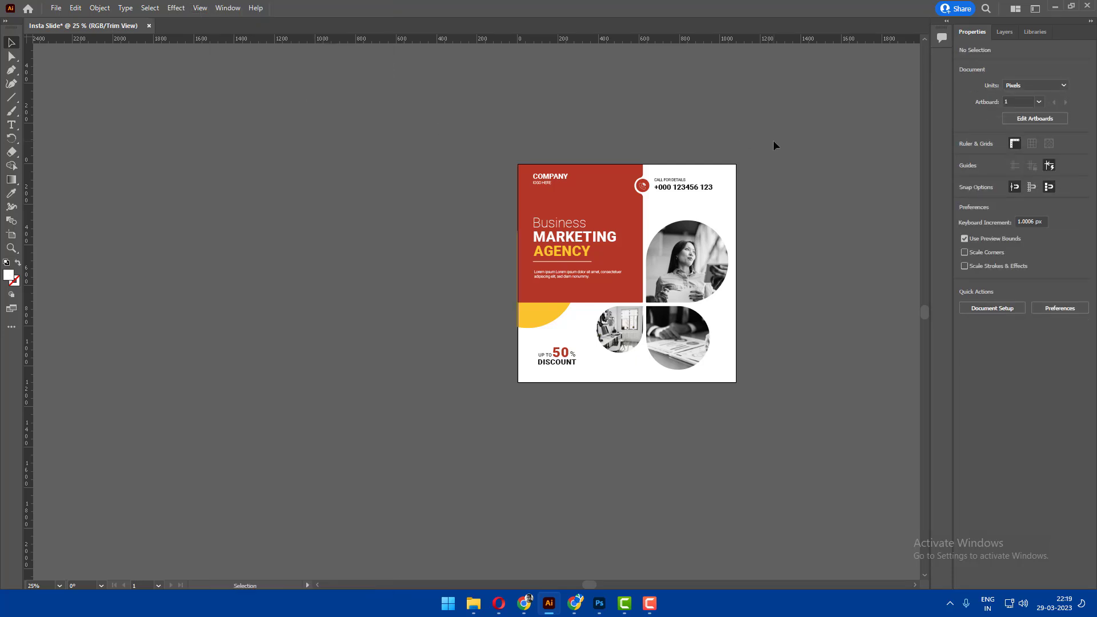
{"action": "scroll", "coordinate": [628, 200], "scroll_direction": "right", "scroll_amount": 3}
{"action": "scroll", "coordinate": [464, 246], "scroll_direction": "up", "scroll_amount": 2, "text": "alt"}
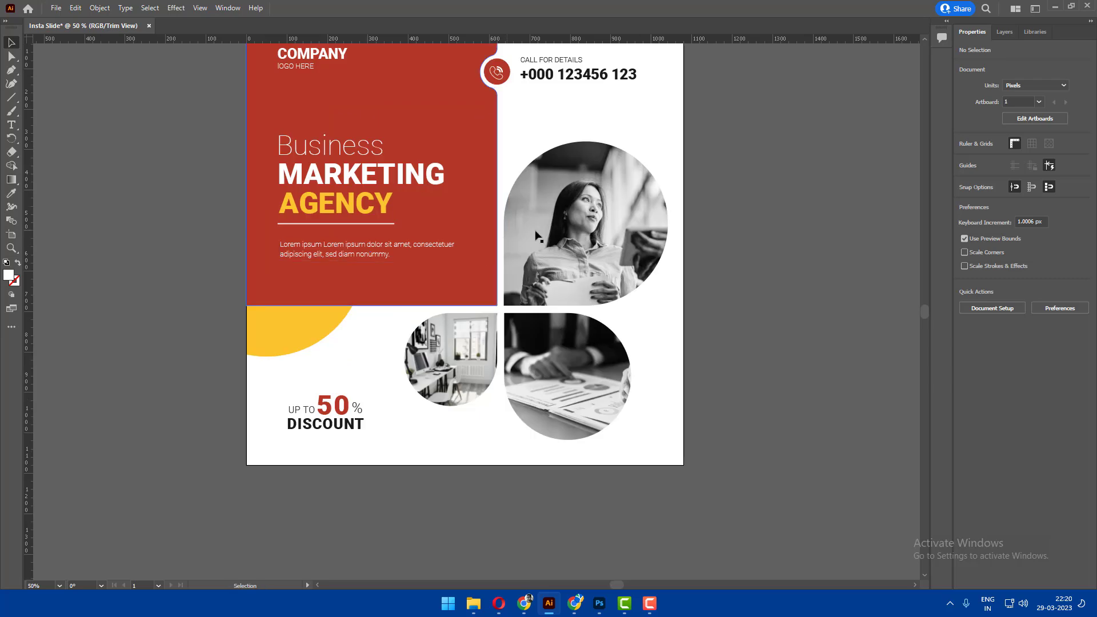
{"action": "scroll", "coordinate": [537, 236], "scroll_direction": "down", "scroll_amount": 1}
Duplicate the post's artboard to a new artboard on its right.
{"action": "key", "text": "shift+o"}
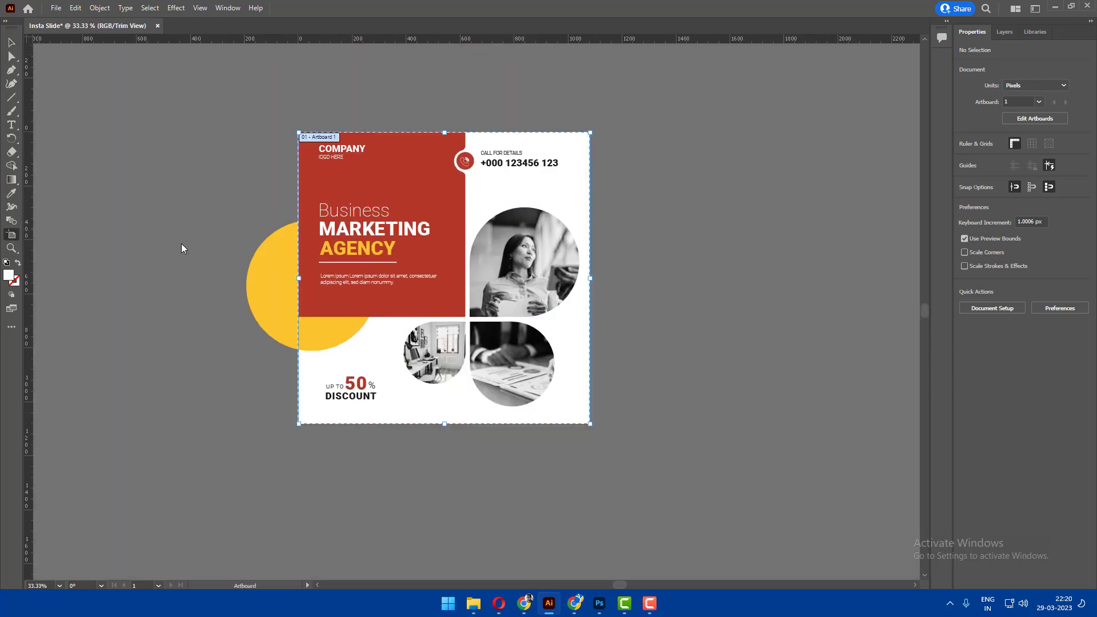
{"action": "left_click_drag", "start_coordinate": [420, 223], "coordinate": [753, 223]}
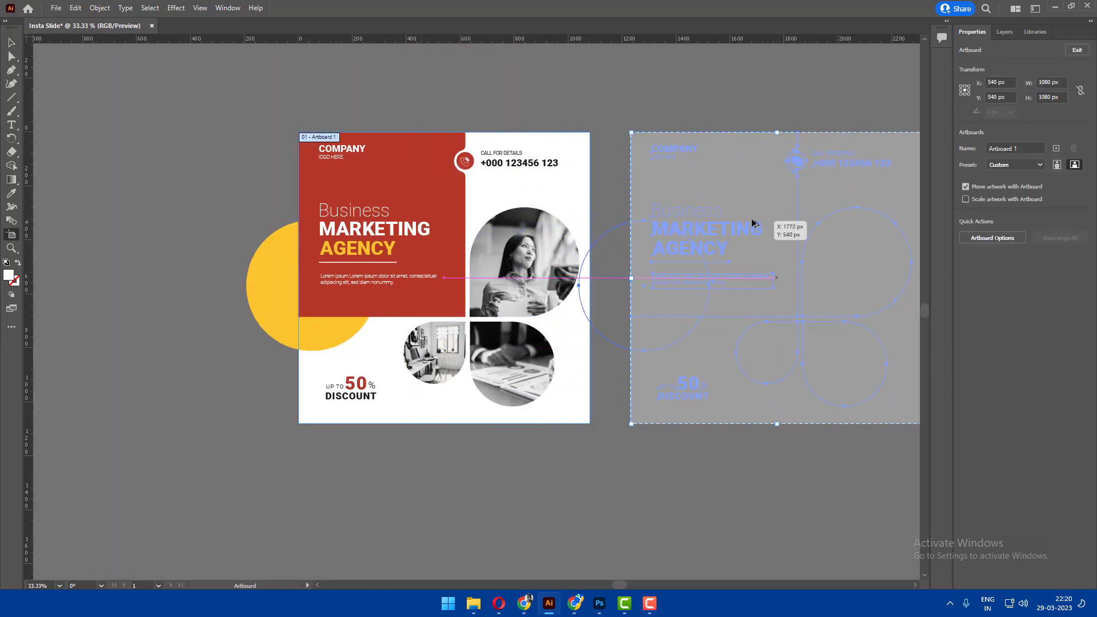
{"action": "left_click_drag", "start_coordinate": [753, 222], "coordinate": [789, 223]}
{"action": "key", "text": "v"}
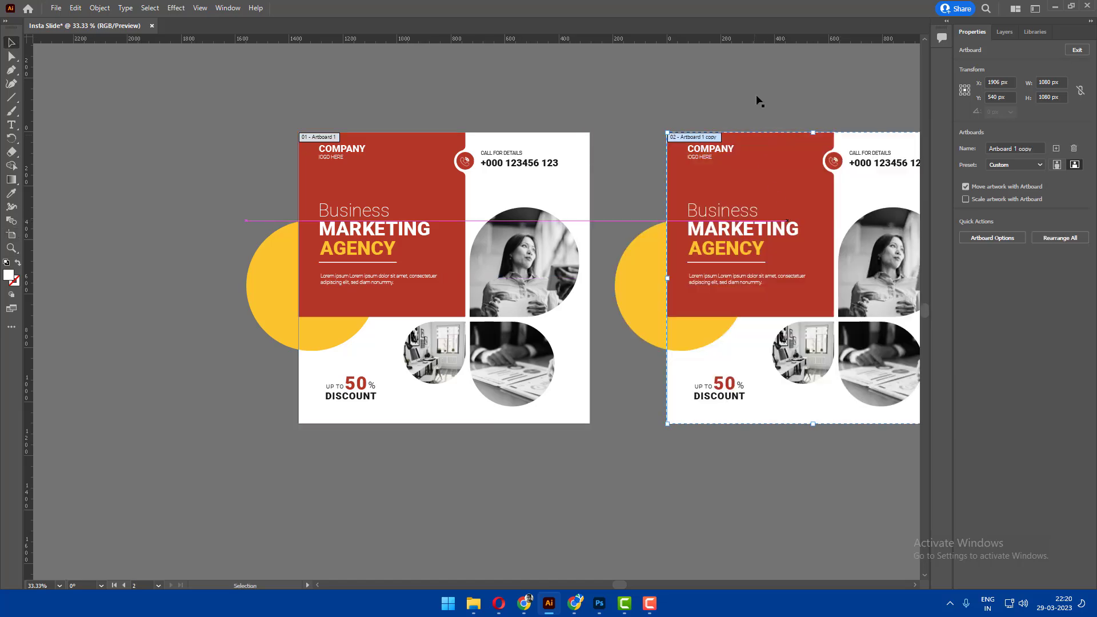
{"action": "left_click", "coordinate": [758, 101]}
Replace the copied design on the new artboard with the pasted reference mockup.
{"action": "key", "text": "ctrl+alt+a"}
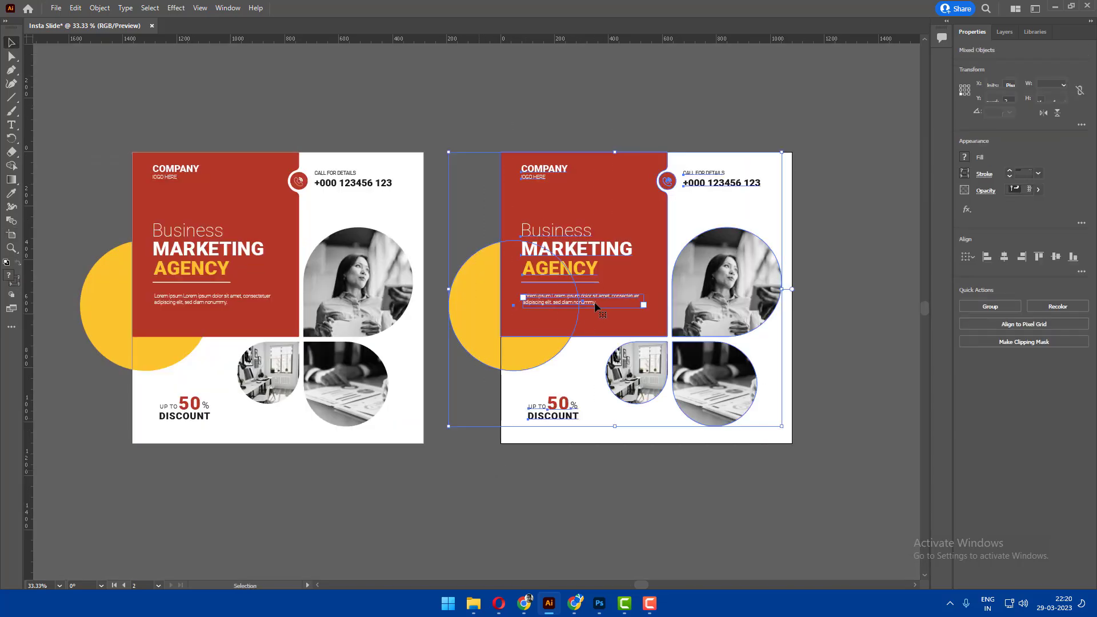
{"action": "key", "text": "Delete"}
{"action": "key", "text": "ctrl+v"}
{"action": "left_click_drag", "start_coordinate": [586, 328], "coordinate": [752, 311]}
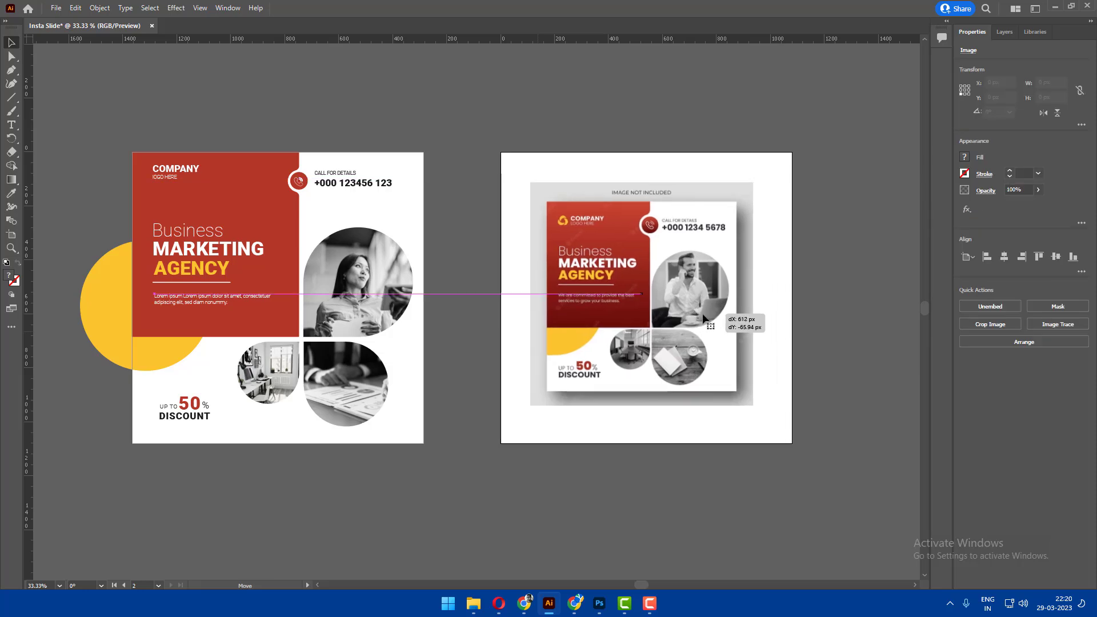
With Trim View on, scale the reference image to about 1265 px to fill the right artboard.
{"action": "left_click", "coordinate": [197, 8]}
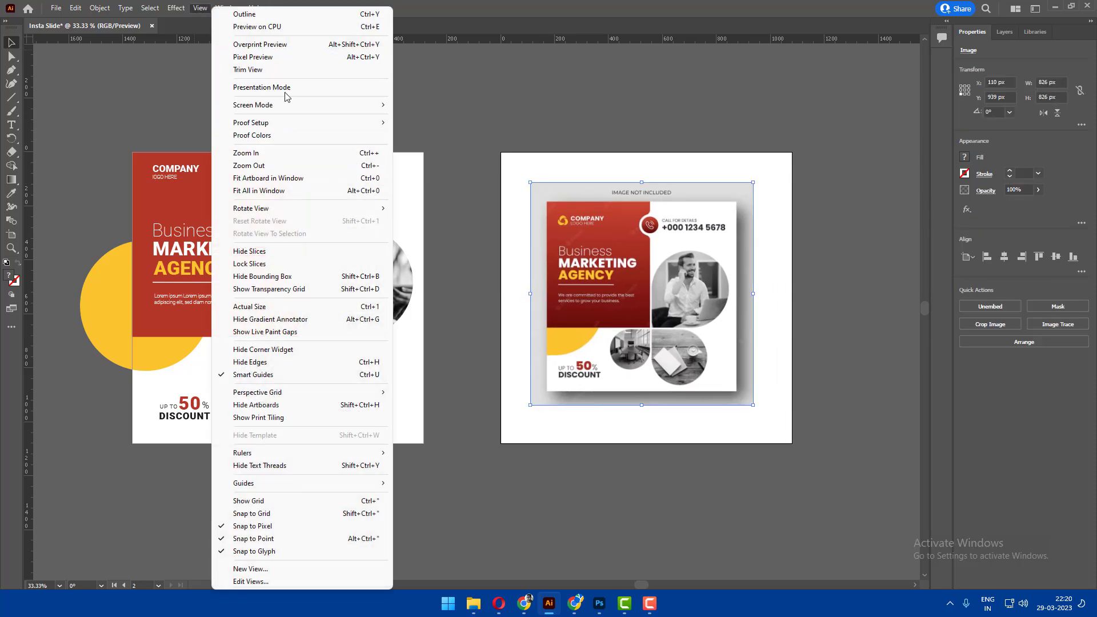
{"action": "left_click", "coordinate": [284, 70]}
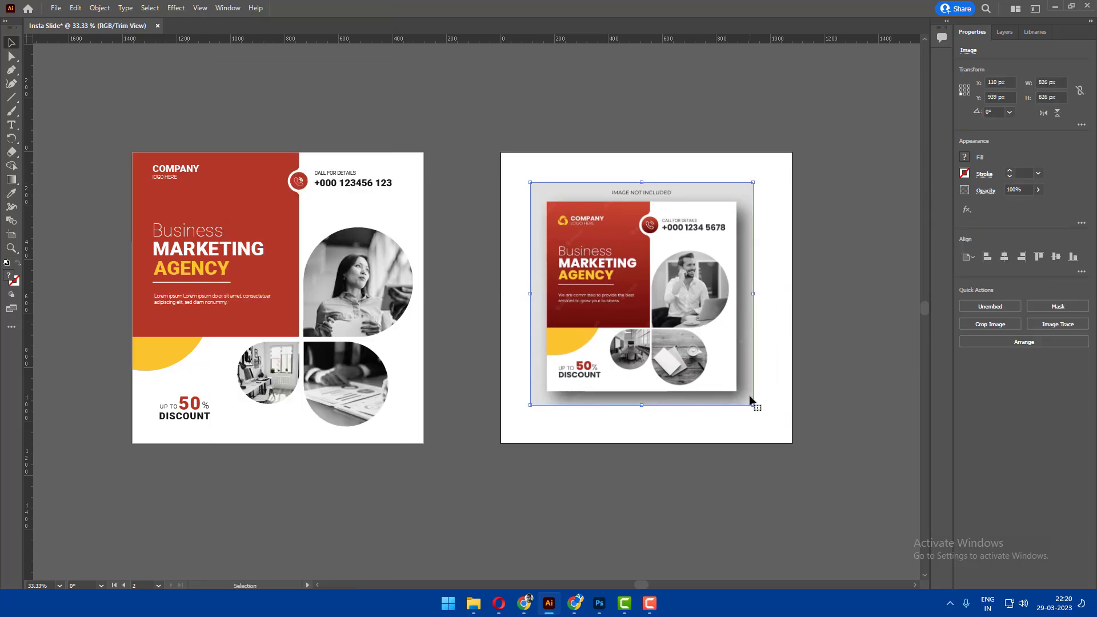
{"action": "left_click_drag", "start_coordinate": [753, 405], "coordinate": [805, 457]}
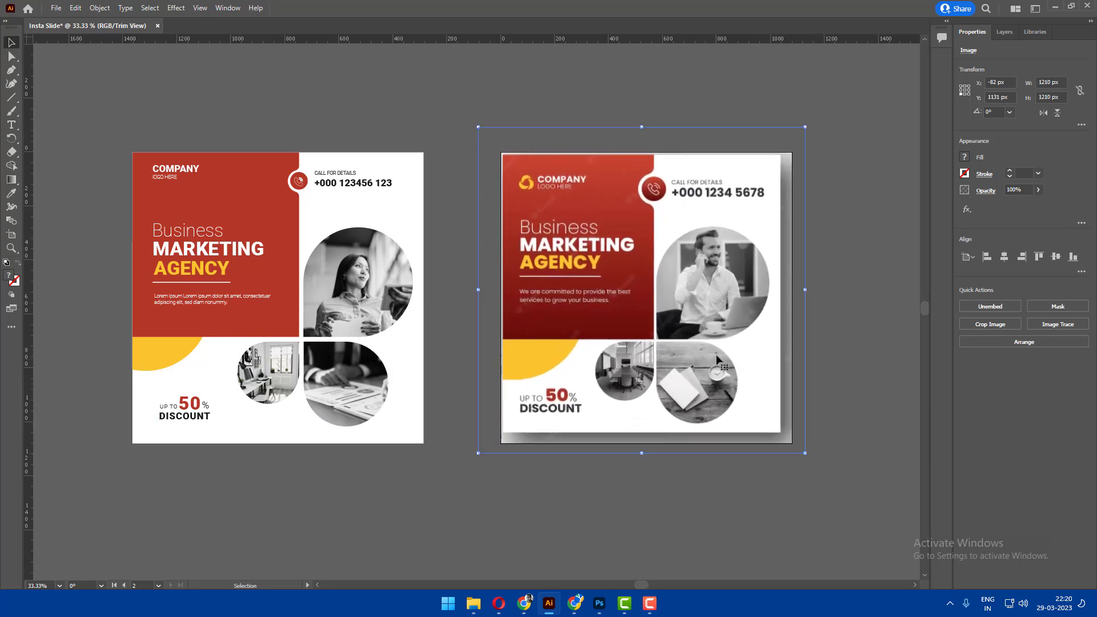
{"action": "left_click_drag", "start_coordinate": [708, 361], "coordinate": [707, 354]}
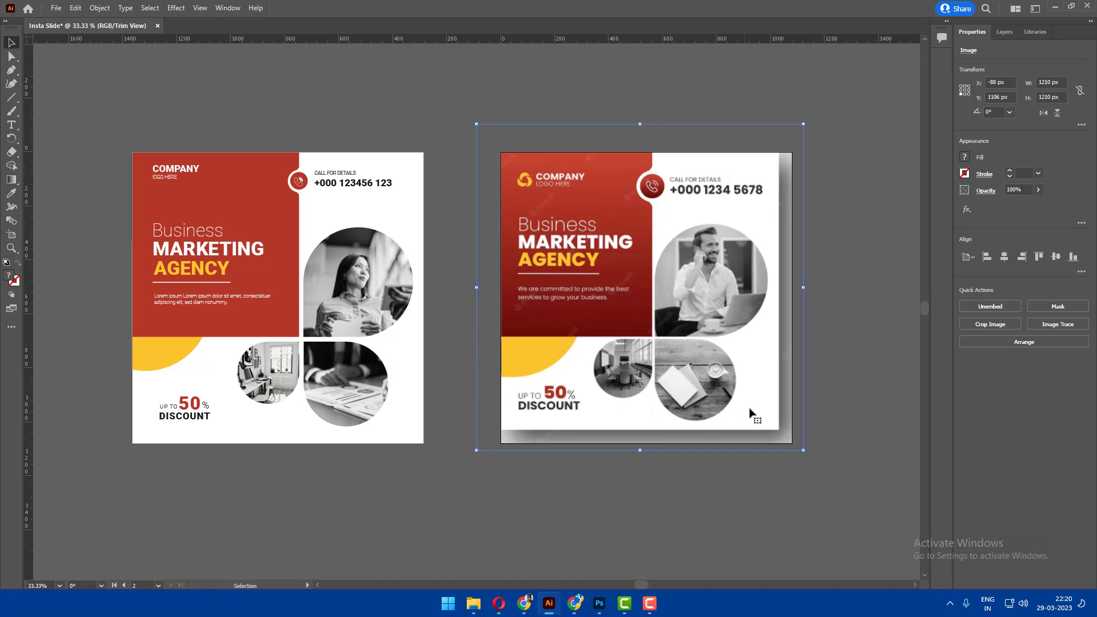
{"action": "left_click_drag", "start_coordinate": [803, 450], "coordinate": [822, 465]}
{"action": "key", "text": "Up"}
{"action": "key", "text": "Up"}
{"action": "key", "text": "Up"}
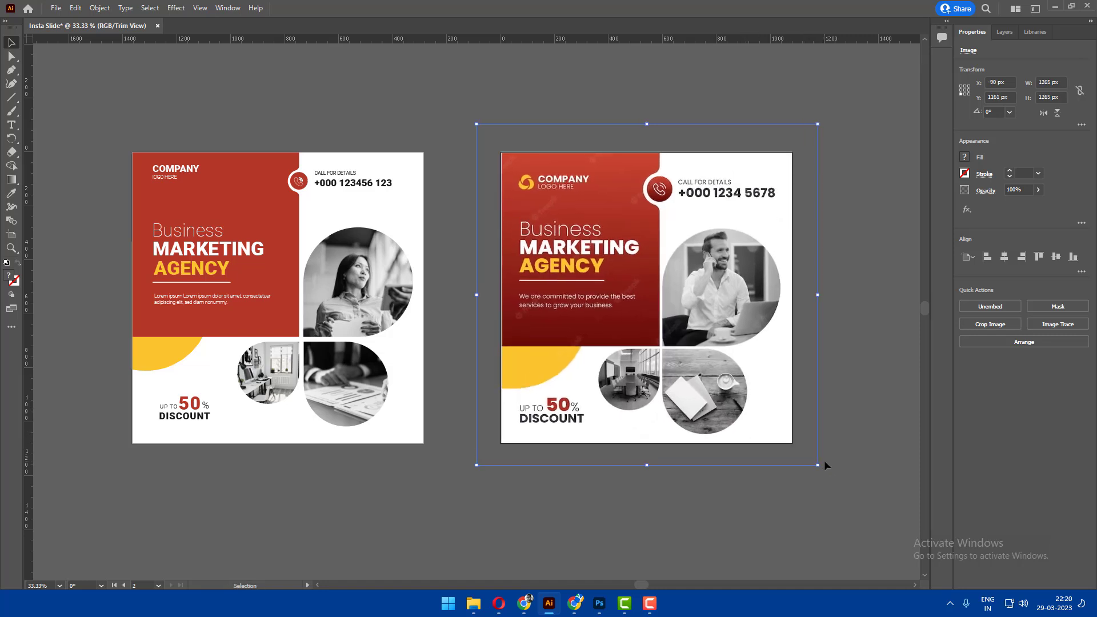
{"action": "key", "text": "Left"}
{"action": "key", "text": "Left"}
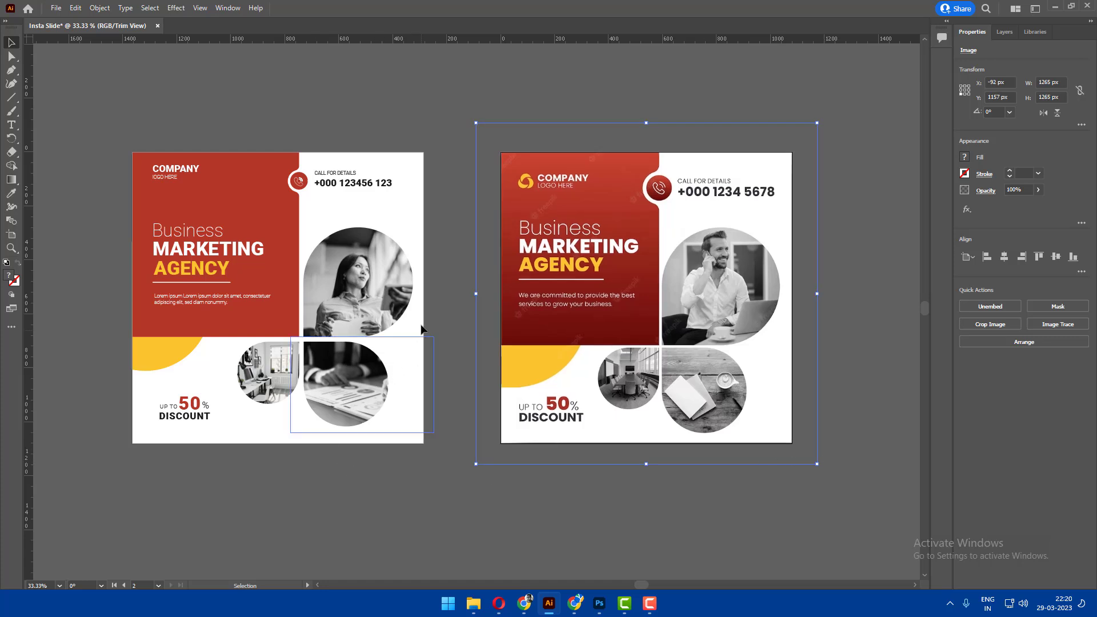
{"action": "left_click", "coordinate": [453, 294]}
Set the Lorem ipsum paragraph to 24 pt and widen its frame to two lines.
{"action": "left_click_drag", "start_coordinate": [465, 285], "coordinate": [518, 245]}
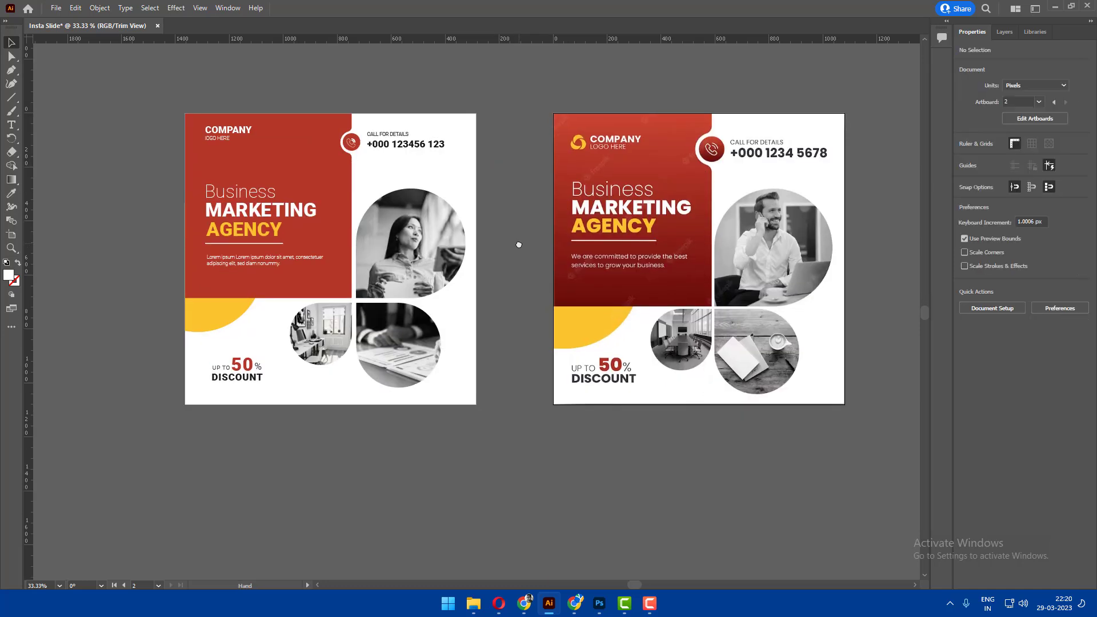
{"action": "left_click", "coordinate": [287, 259]}
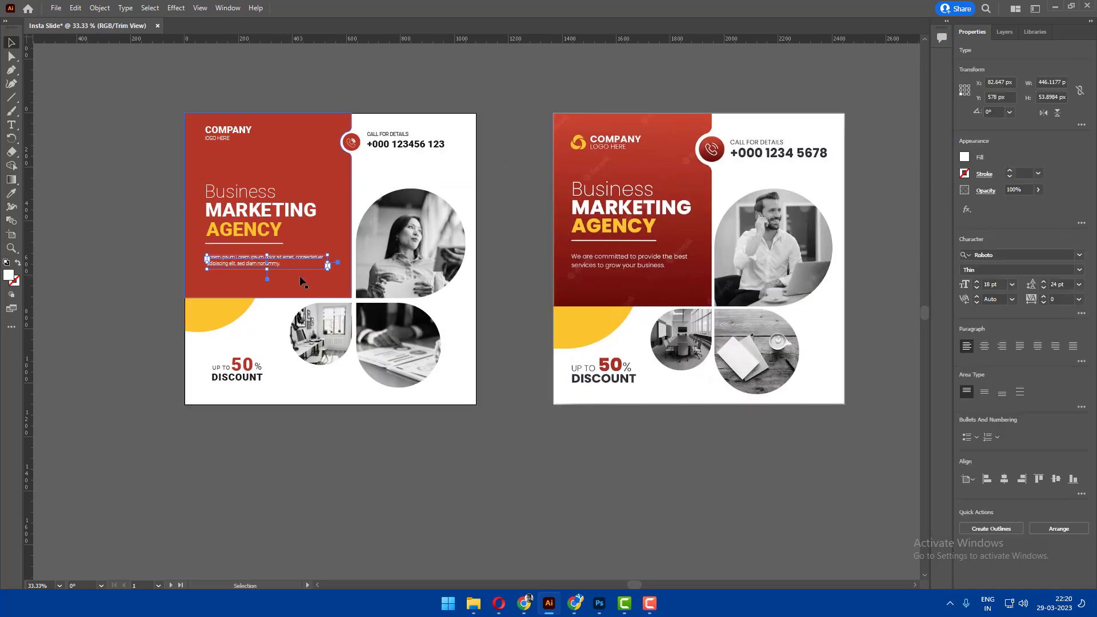
{"action": "left_click_drag", "start_coordinate": [267, 269], "coordinate": [267, 274]}
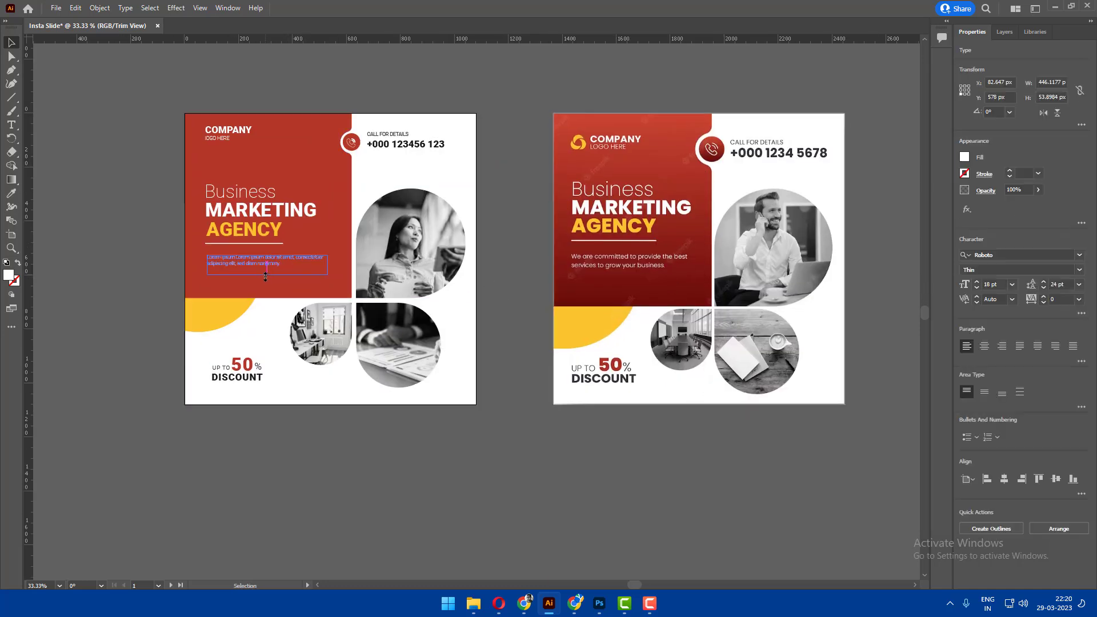
{"action": "left_click", "coordinate": [1012, 285]}
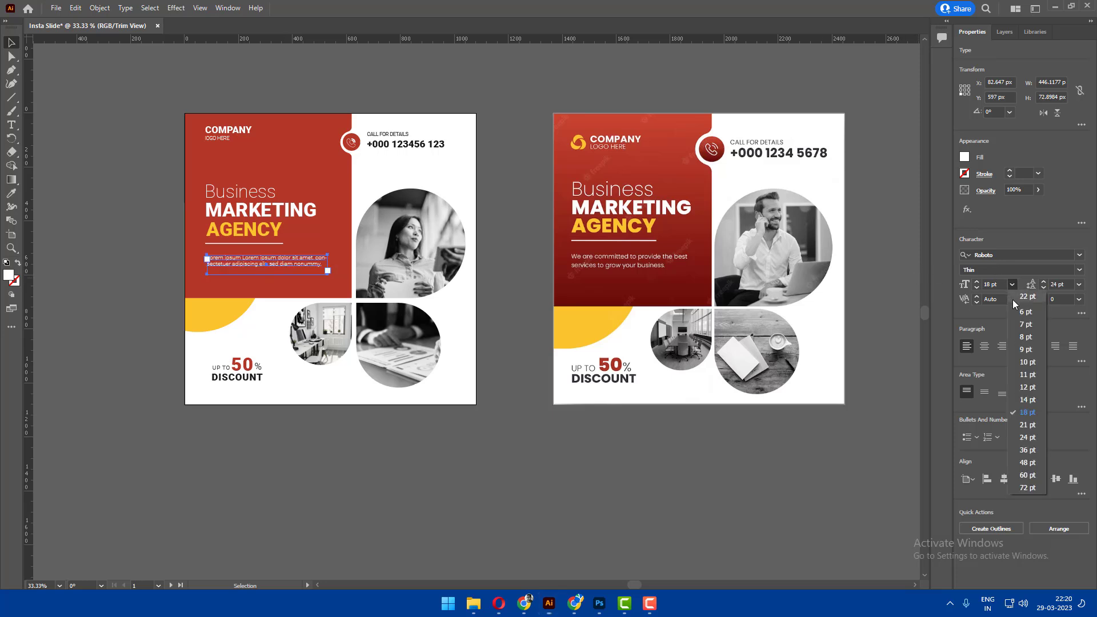
{"action": "left_click", "coordinate": [1037, 438]}
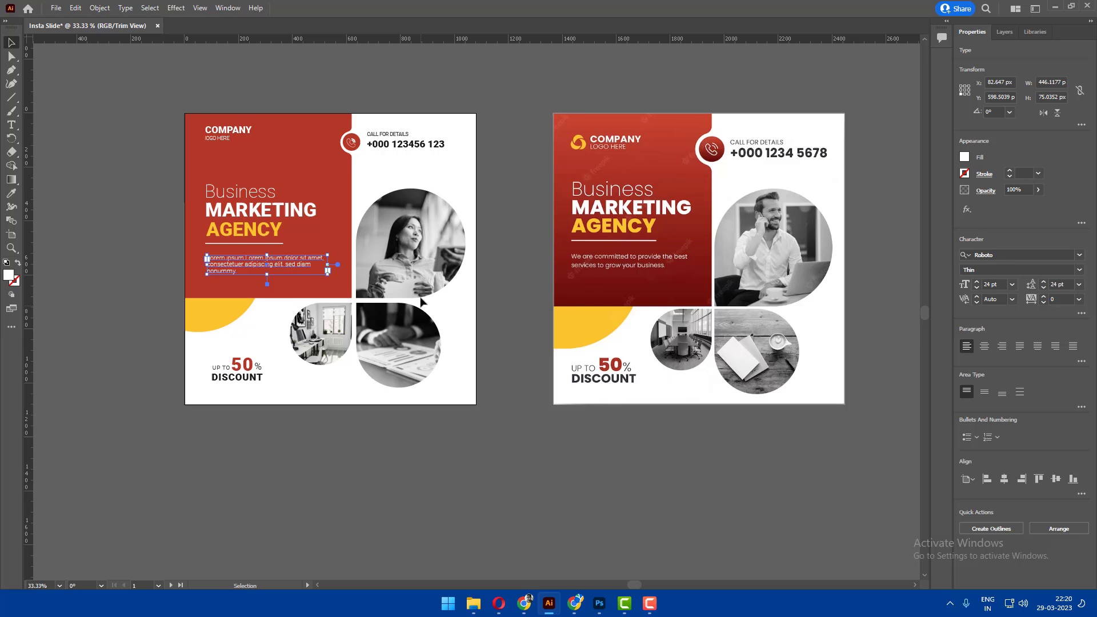
{"action": "left_click_drag", "start_coordinate": [327, 265], "coordinate": [342, 265]}
{"action": "double_click", "coordinate": [322, 269]}
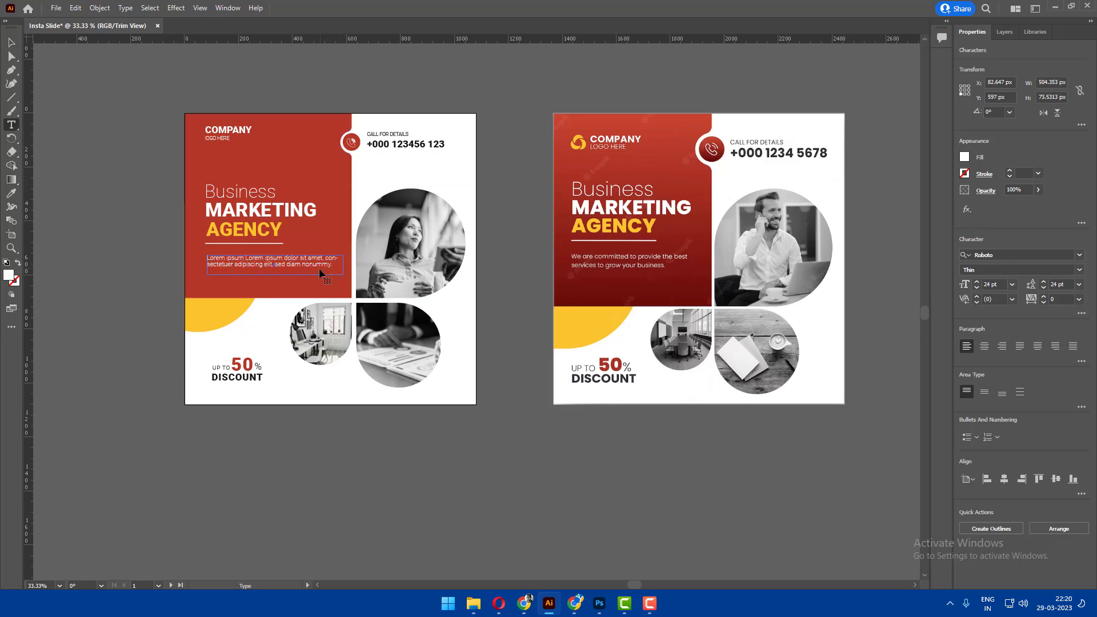
Select the AGENCY headline with the paragraph and nudge both slightly left.
{"action": "left_click", "coordinate": [11, 42]}
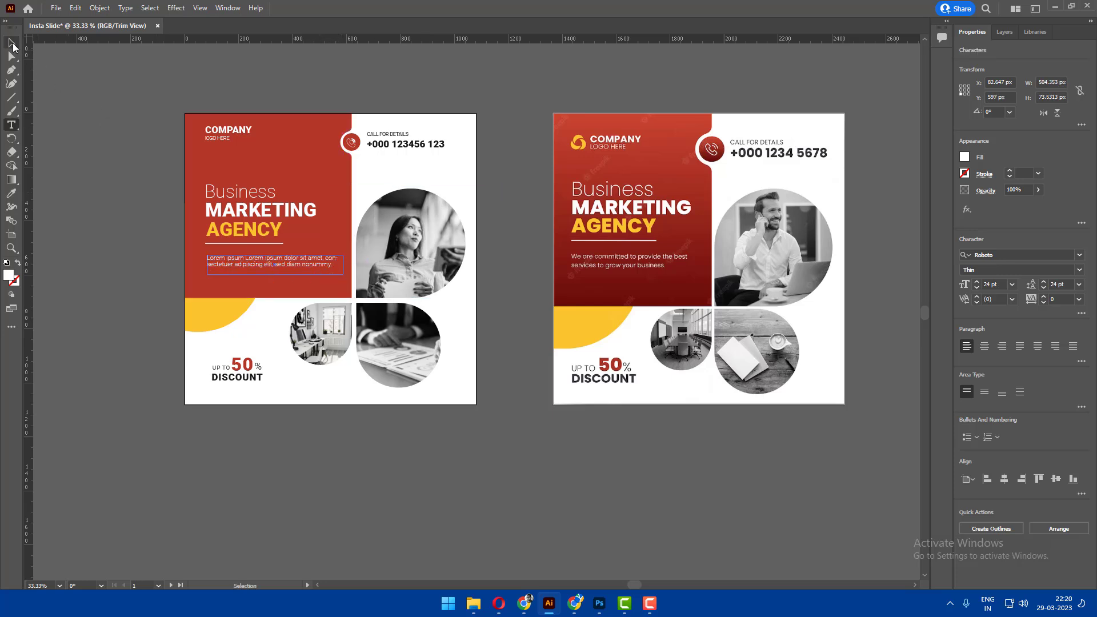
{"action": "left_click", "coordinate": [244, 229], "text": "shift"}
{"action": "left_click", "coordinate": [280, 278], "text": "shift"}
{"action": "left_click", "coordinate": [171, 301], "text": "shift"}
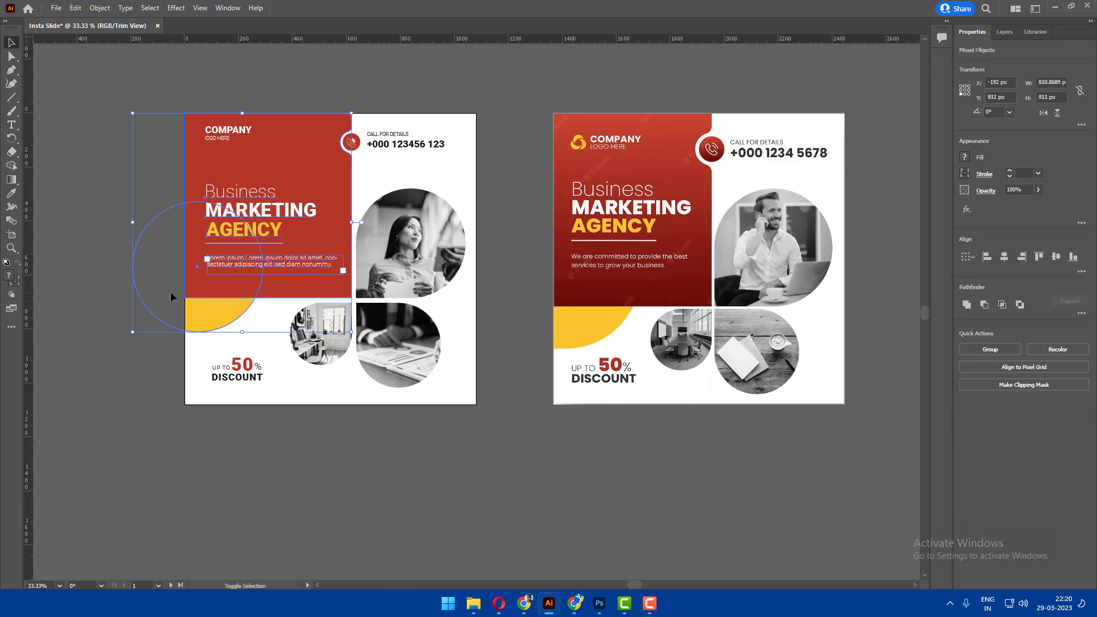
{"action": "left_click", "coordinate": [219, 315], "text": "shift"}
{"action": "left_click", "coordinate": [277, 154], "text": "shift"}
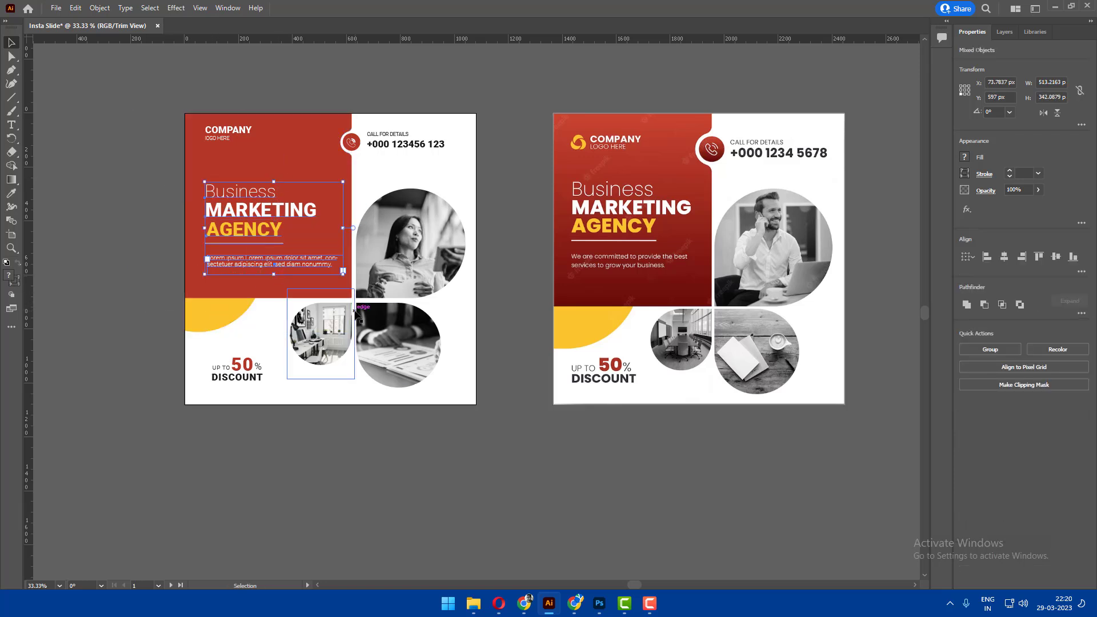
{"action": "key", "text": "Left"}
{"action": "key", "text": "Left"}
{"action": "key", "text": "Left"}
{"action": "key", "text": "Right"}
{"action": "key", "text": "Right"}
{"action": "key", "text": "Right"}
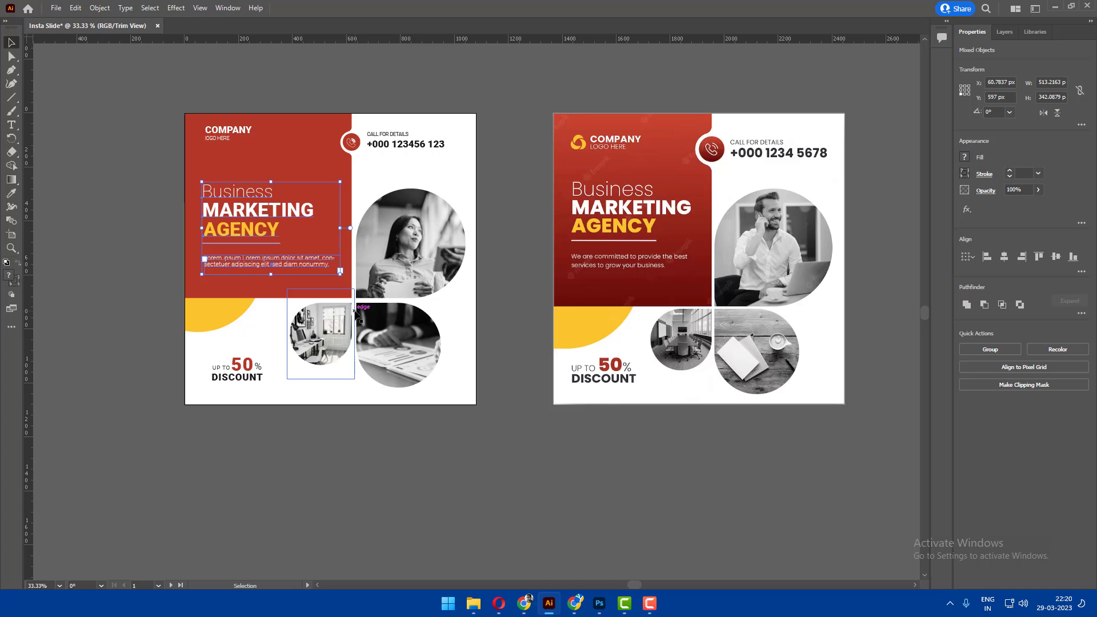
{"action": "key", "text": "Left"}
{"action": "key", "text": "Left"}
{"action": "key", "text": "Left"}
{"action": "key", "text": "Left"}
{"action": "key", "text": "Left"}
{"action": "key", "text": "Left"}
{"action": "key", "text": "Left"}
{"action": "key", "text": "Left"}
{"action": "key", "text": "Left"}
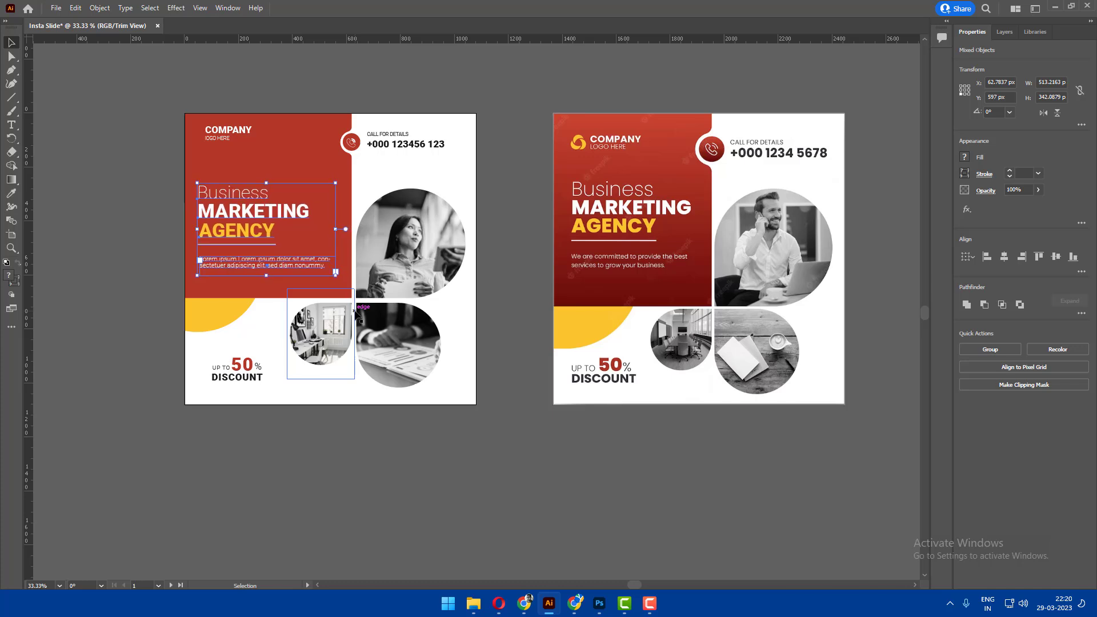
Nudge the text down, then inspect the red panel's fill colour without changing it.
{"action": "key", "text": "Down"}
{"action": "key", "text": "Down"}
{"action": "key", "text": "Down"}
{"action": "left_click", "coordinate": [313, 139]}
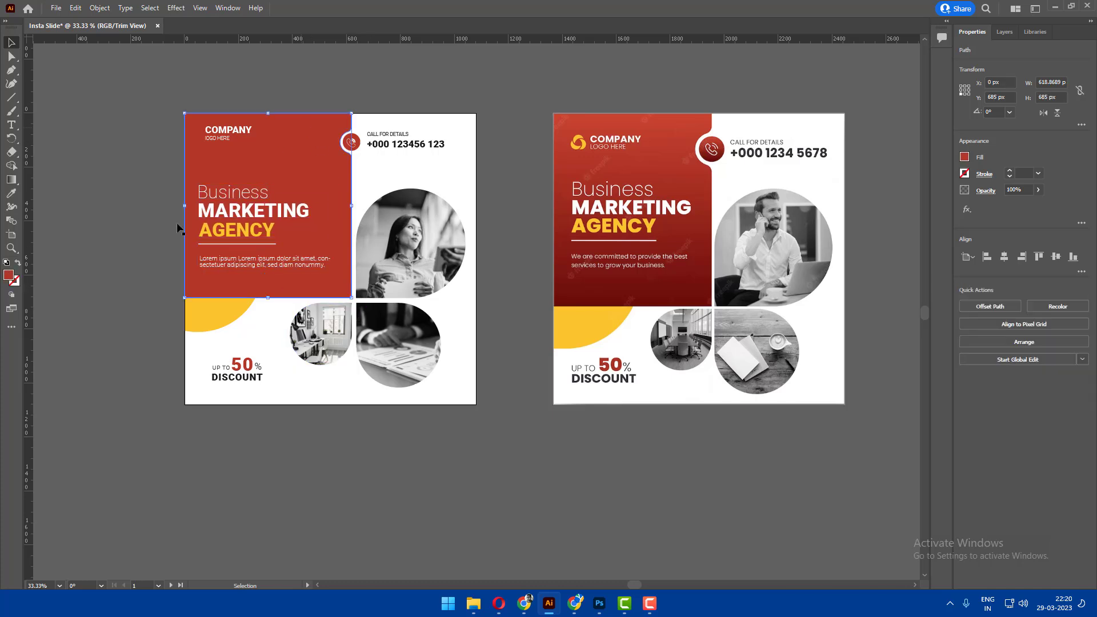
{"action": "double_click", "coordinate": [9, 276]}
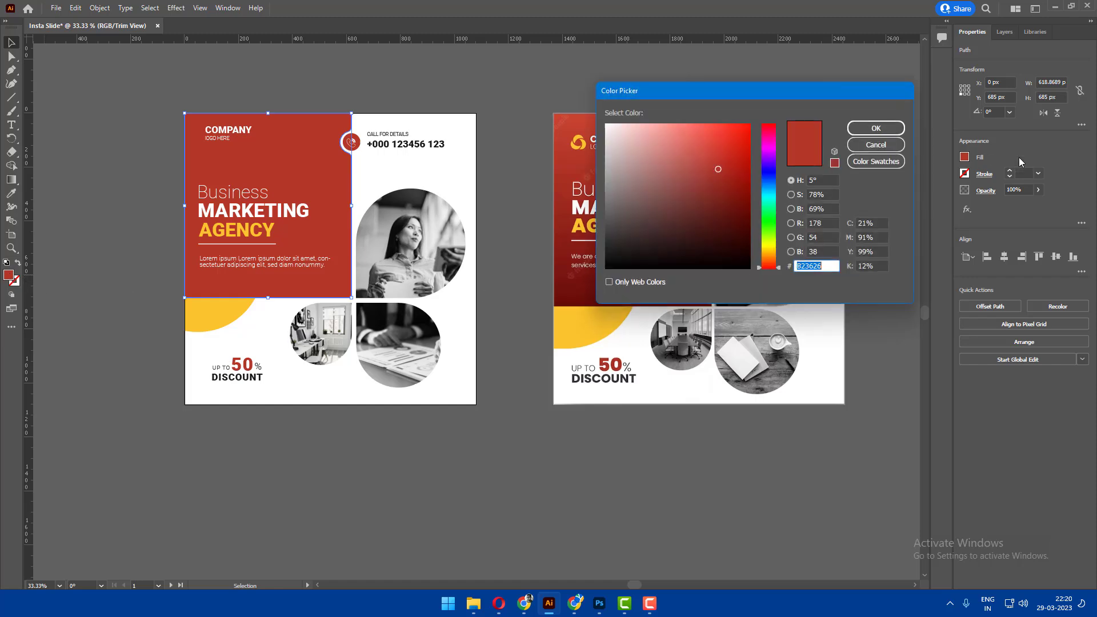
{"action": "key", "text": "Escape"}
Open and close the Color panel, recheck the #B23626 fill, and bring up the Window menu.
{"action": "left_click", "coordinate": [229, 8]}
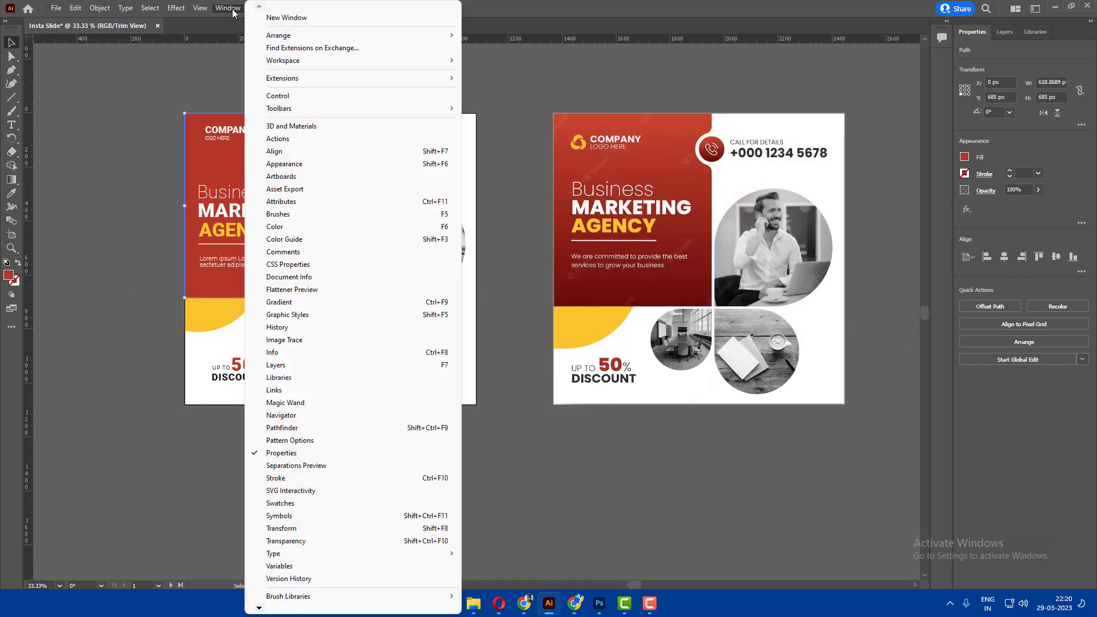
{"action": "left_click", "coordinate": [231, 8]}
{"action": "left_click", "coordinate": [318, 225]}
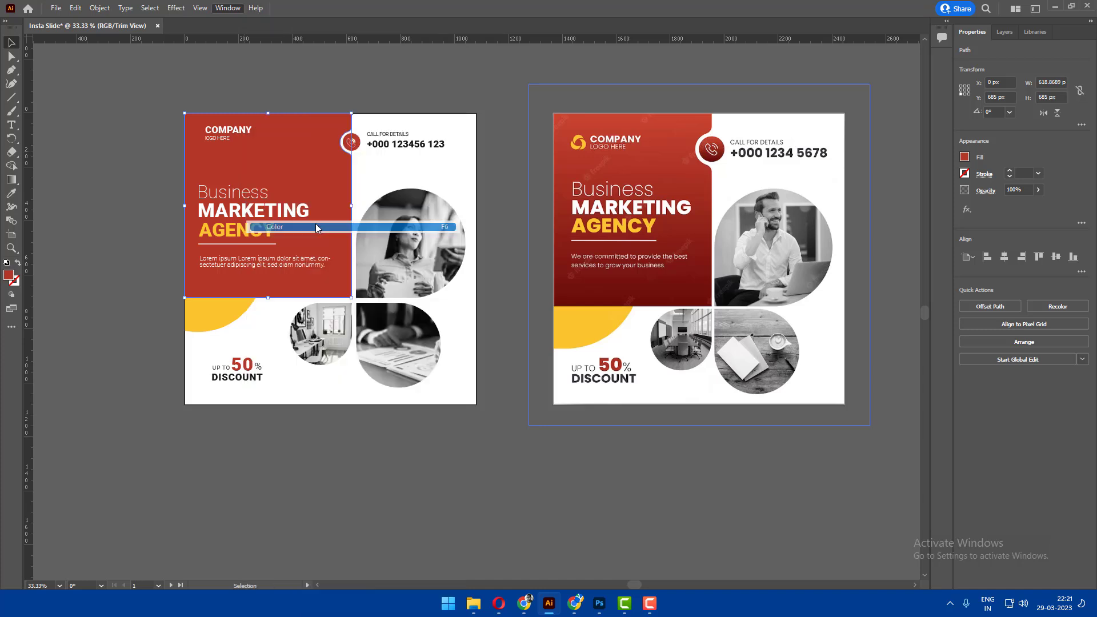
{"action": "left_click", "coordinate": [664, 56]}
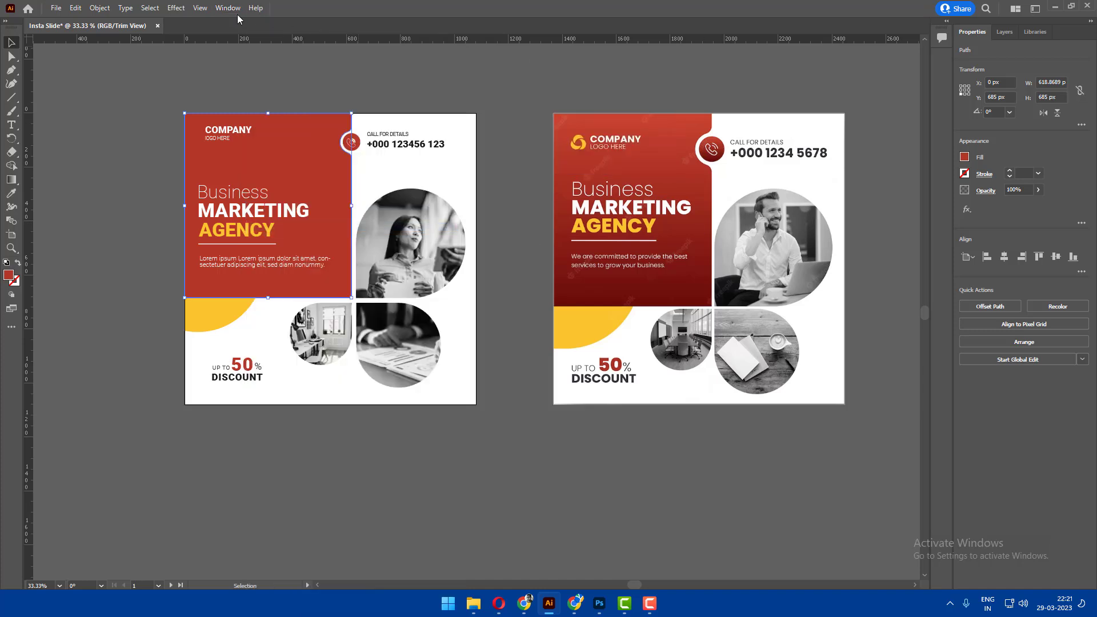
{"action": "double_click", "coordinate": [9, 277]}
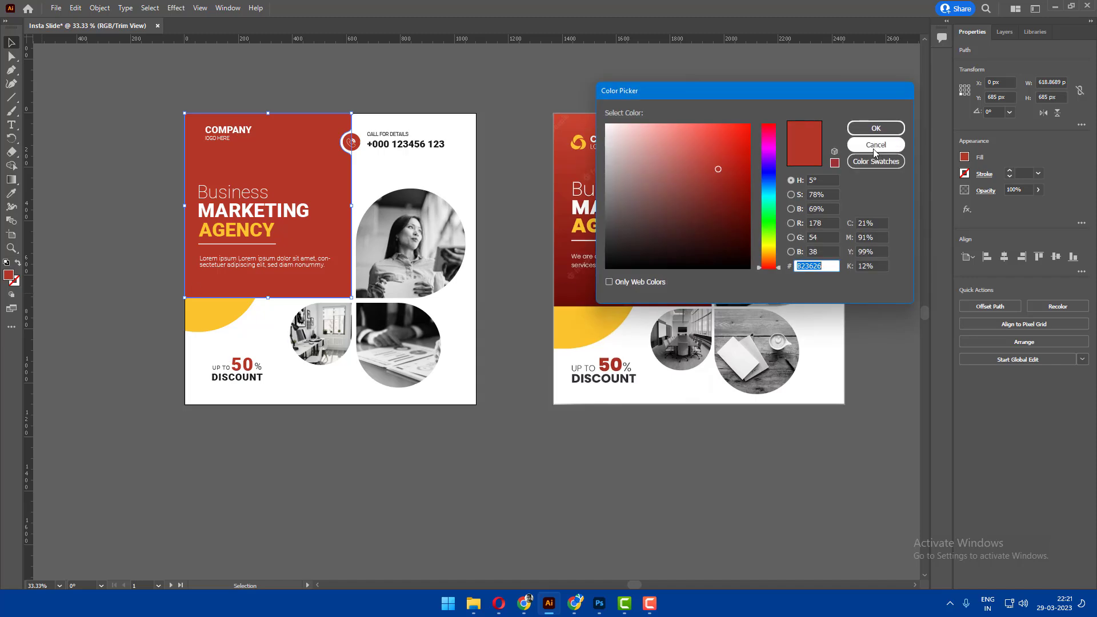
{"action": "left_click", "coordinate": [874, 145]}
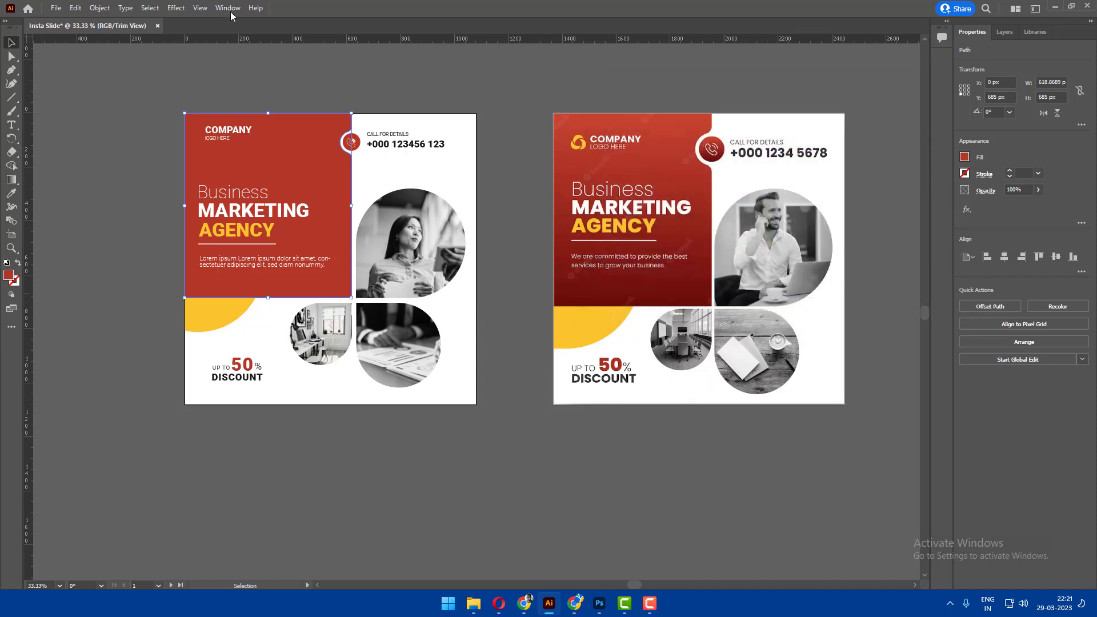
{"action": "left_click", "coordinate": [227, 8]}
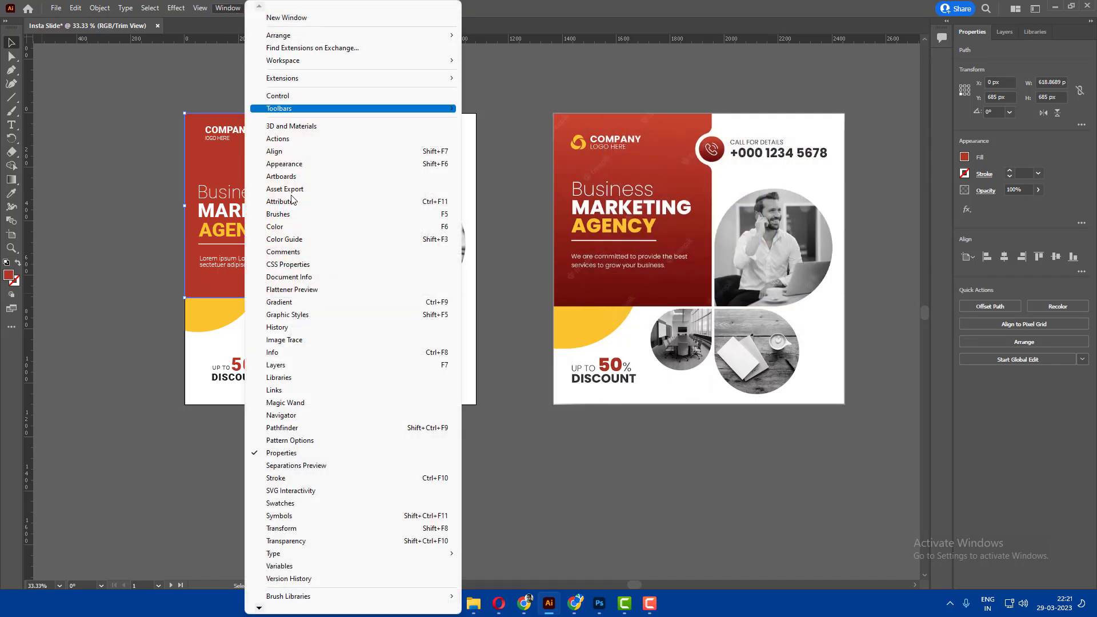
Apply a linear gradient to the red panel, sampling both stops from the reference's reds.
{"action": "left_click", "coordinate": [313, 303]}
{"action": "left_click_drag", "start_coordinate": [492, 334], "coordinate": [813, 128]}
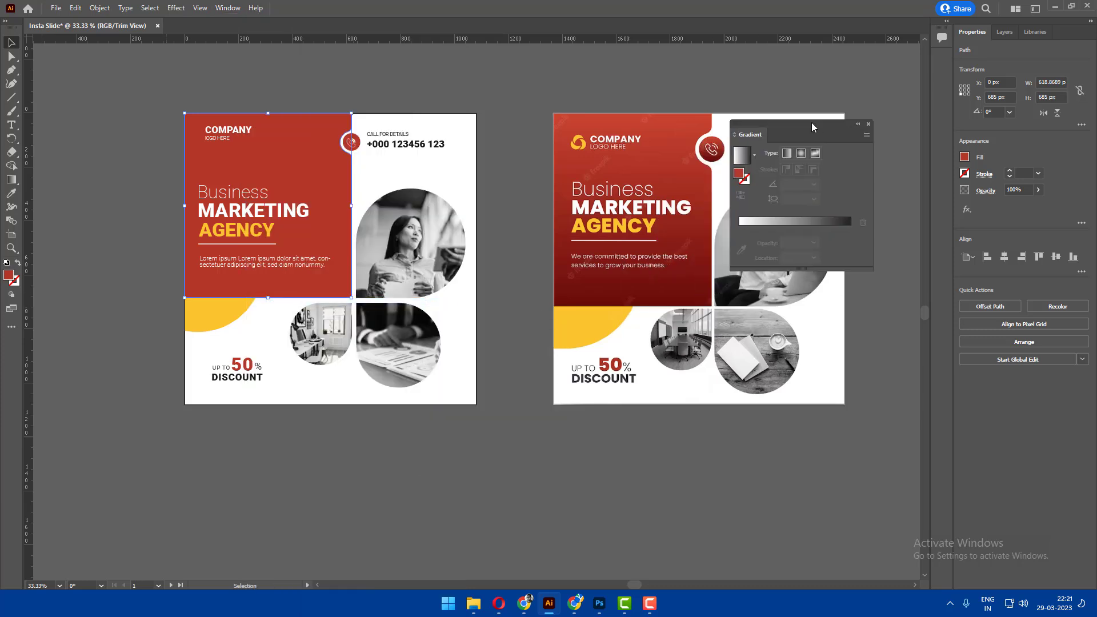
{"action": "left_click", "coordinate": [786, 154]}
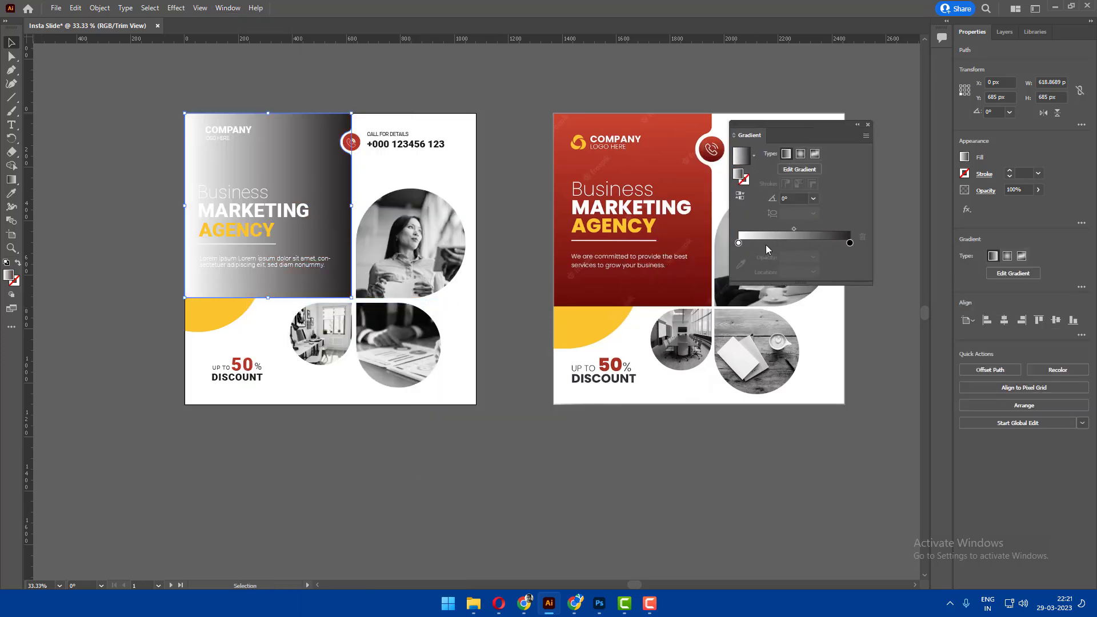
{"action": "left_click", "coordinate": [850, 243]}
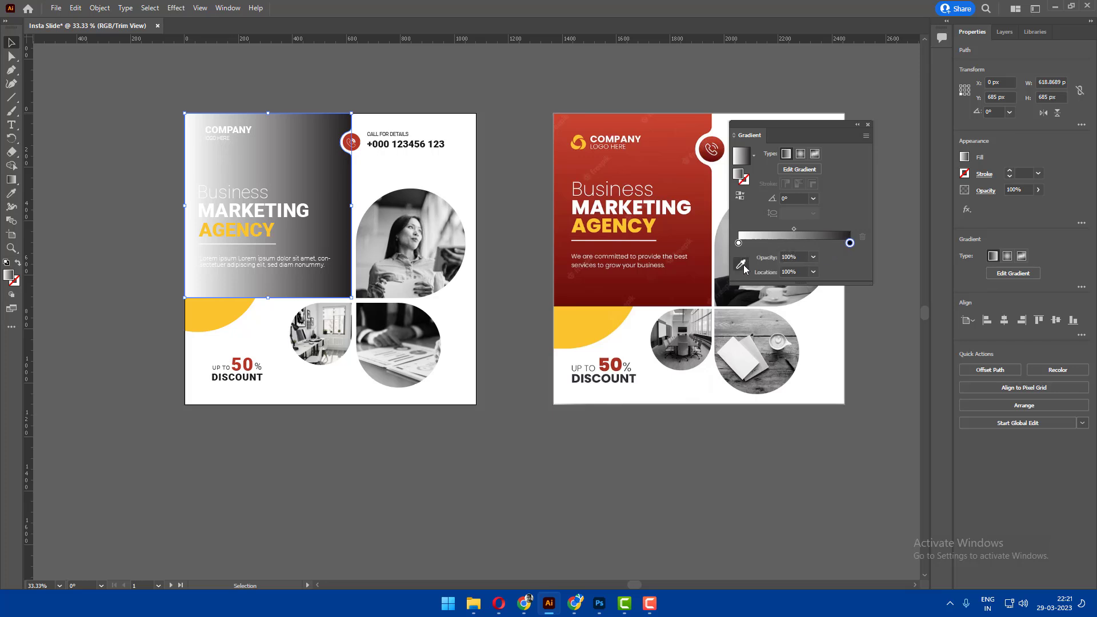
{"action": "left_click", "coordinate": [741, 265]}
{"action": "left_click", "coordinate": [693, 292]}
{"action": "left_click_drag", "start_coordinate": [738, 229], "coordinate": [737, 229]}
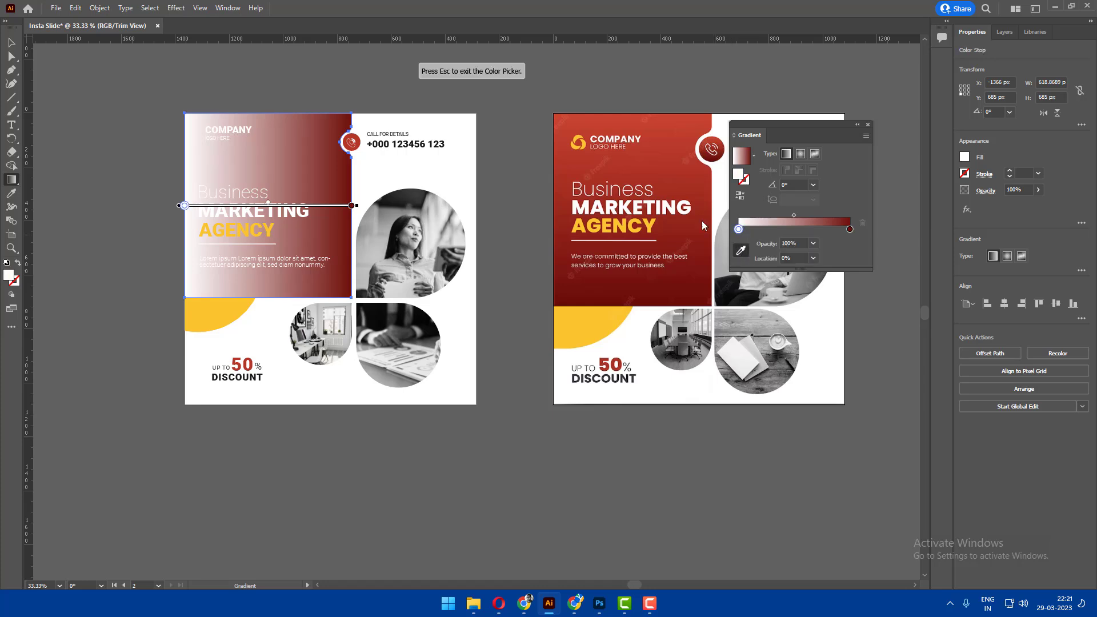
{"action": "left_click", "coordinate": [675, 128]}
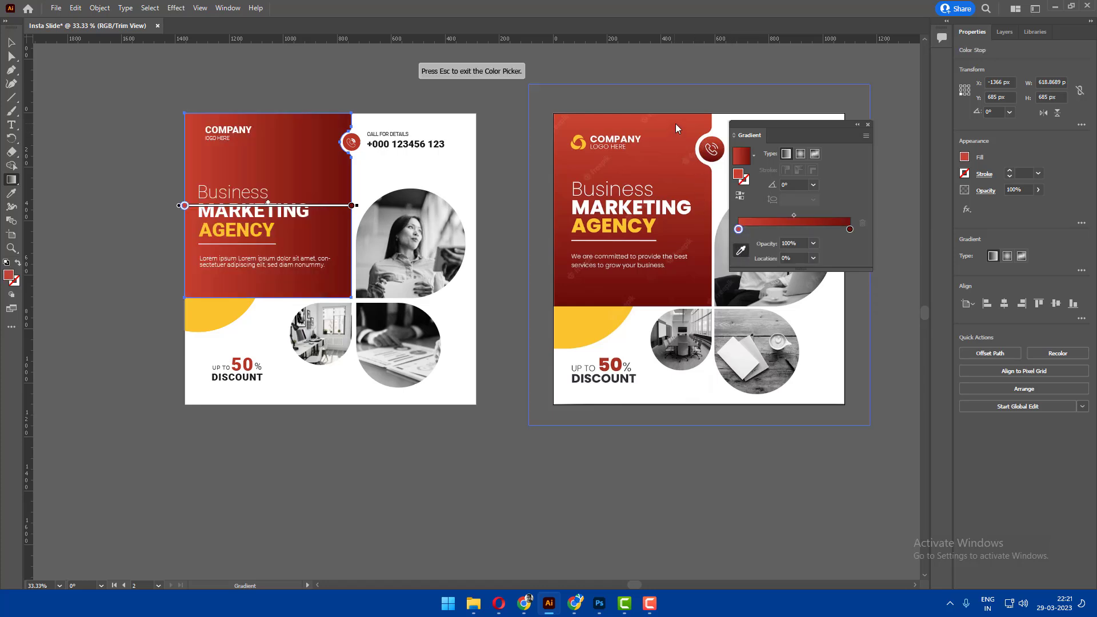
Set the gradient angle to 90° and reverse it so the top is lighter.
{"action": "left_click", "coordinate": [813, 185]}
{"action": "left_click", "coordinate": [825, 247]}
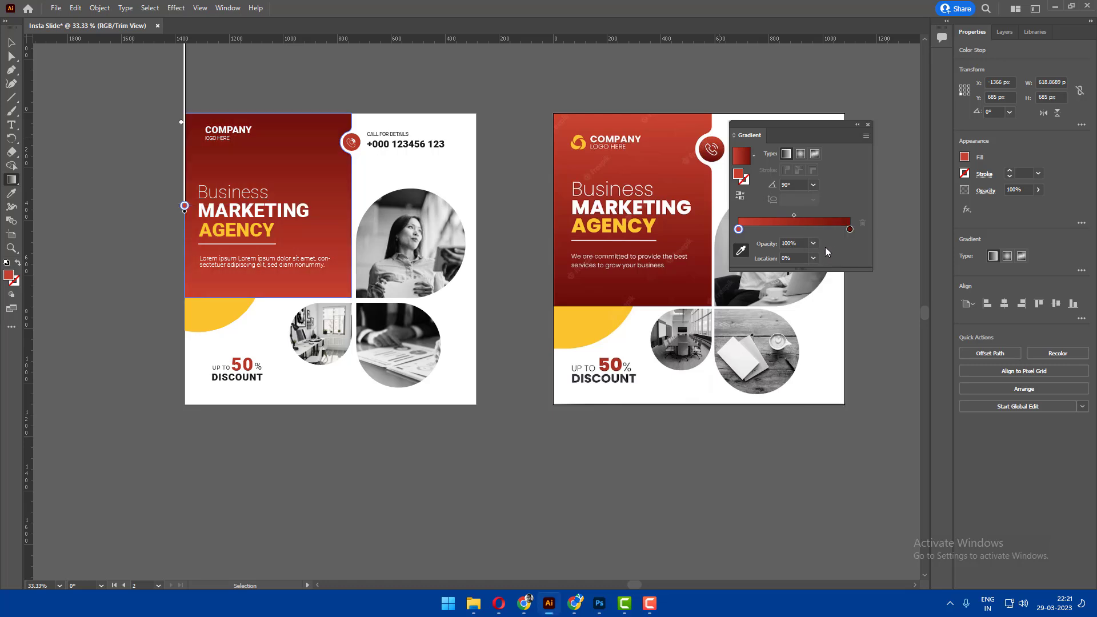
{"action": "left_click", "coordinate": [740, 196]}
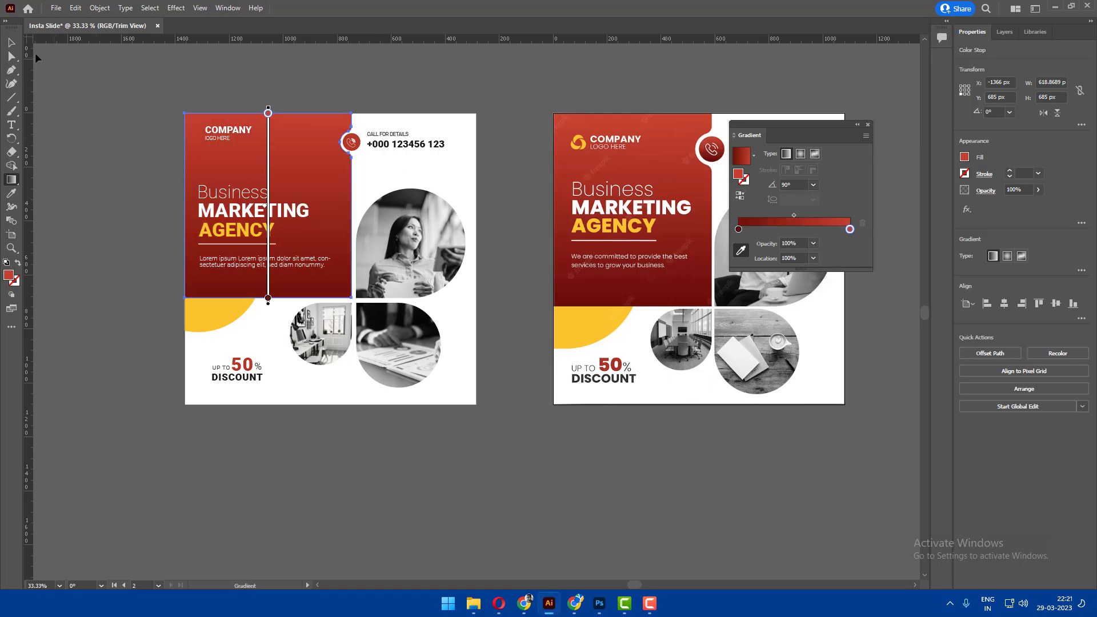
{"action": "key", "text": "v"}
{"action": "left_click", "coordinate": [633, 112]}
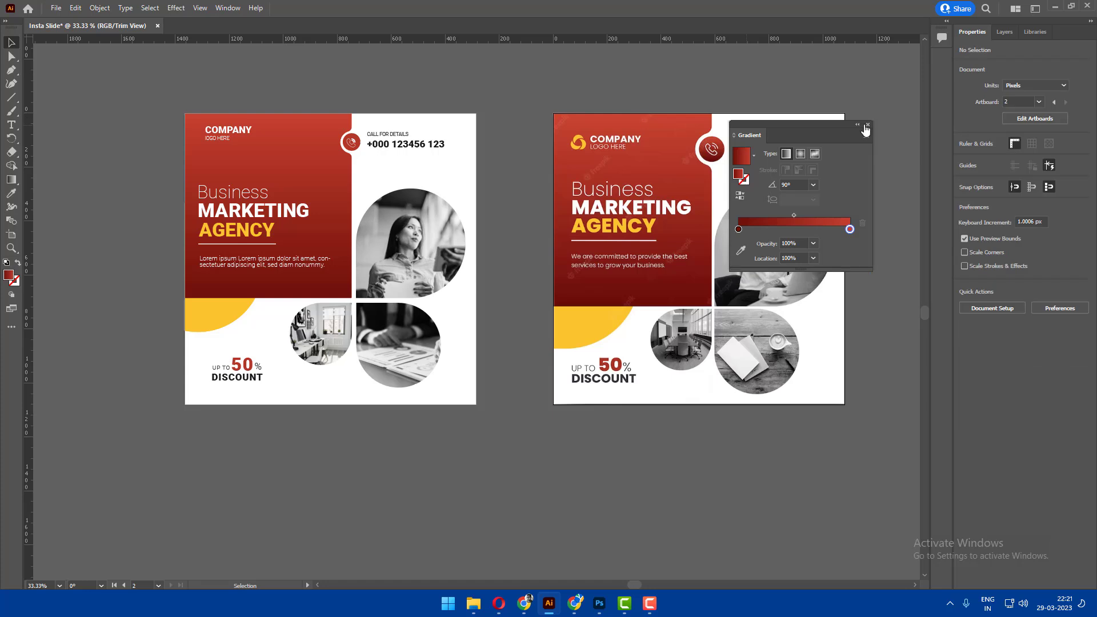
{"action": "left_click", "coordinate": [867, 125]}
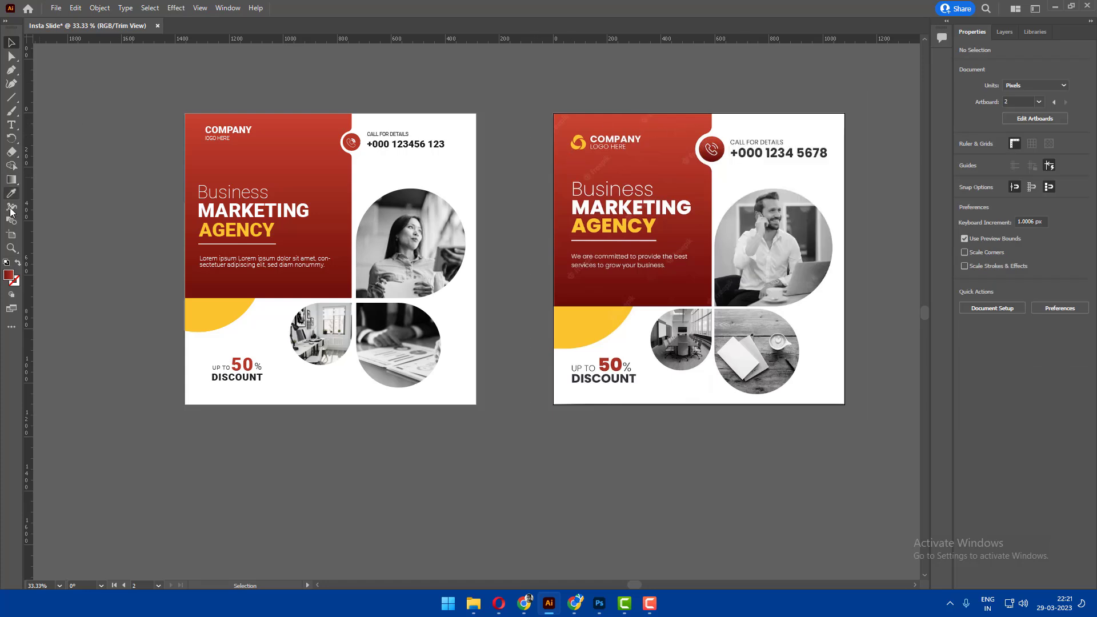
{"action": "left_click", "coordinate": [11, 235]}
Move the reference artboard left toward the design and turn on Trim View.
{"action": "left_click_drag", "start_coordinate": [610, 194], "coordinate": [569, 194]}
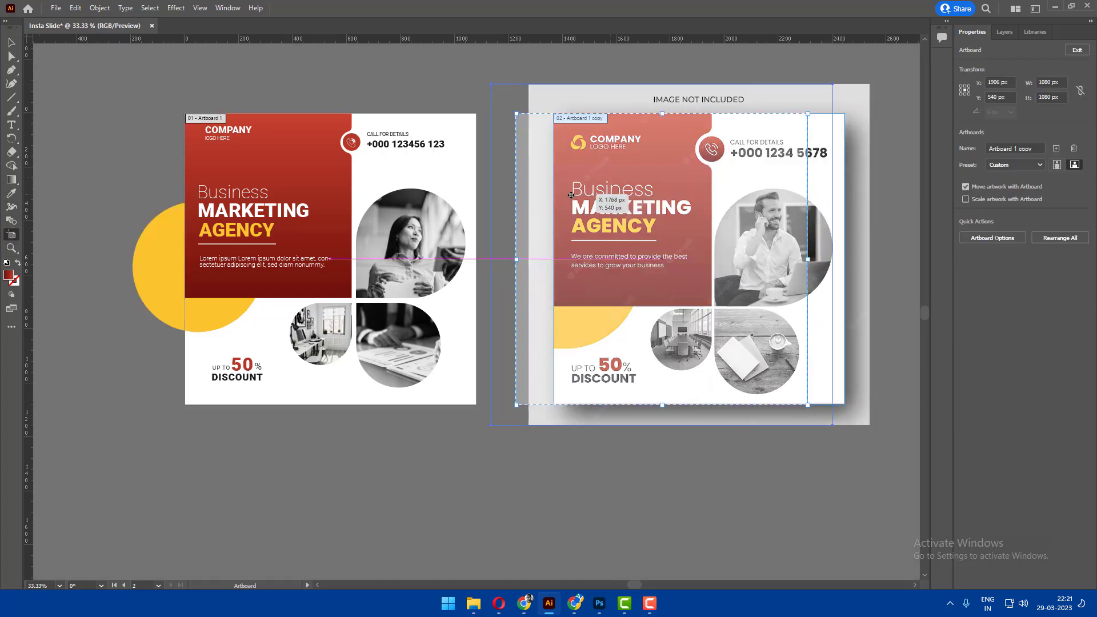
{"action": "left_click", "coordinate": [11, 42]}
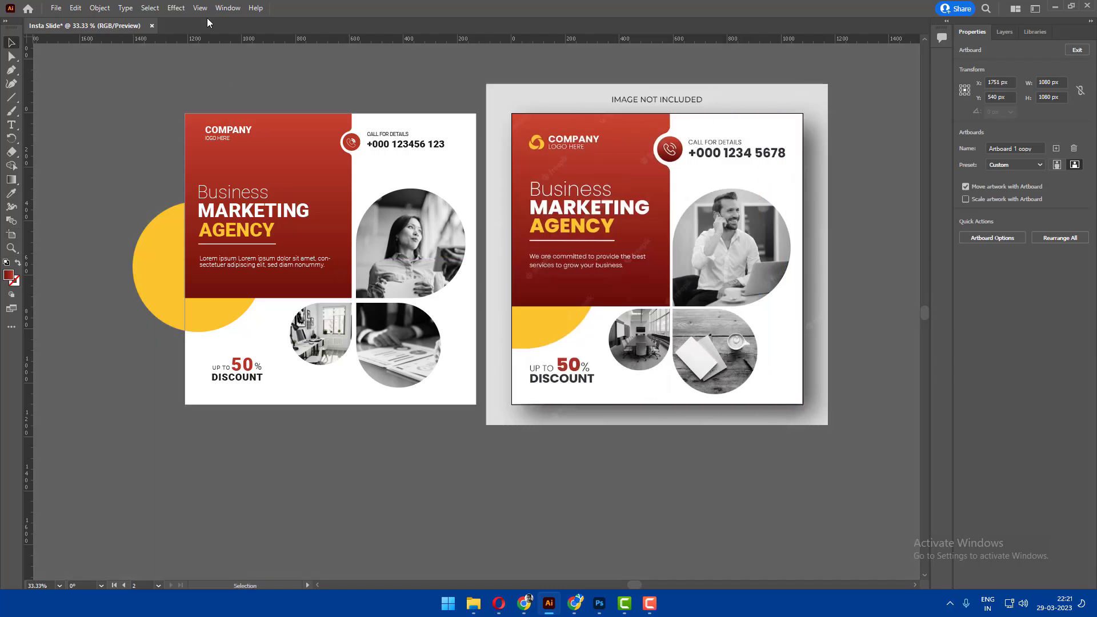
{"action": "left_click", "coordinate": [200, 8]}
{"action": "left_click", "coordinate": [252, 70]}
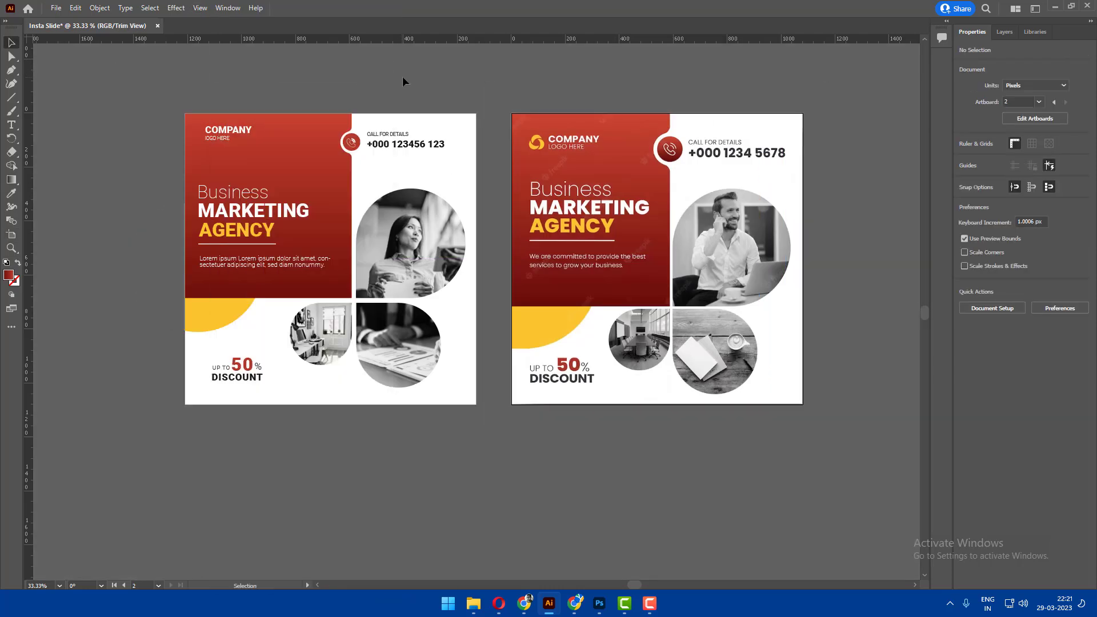
View the design and reference side by side in full-screen mode, centered.
{"action": "key", "text": "f"}
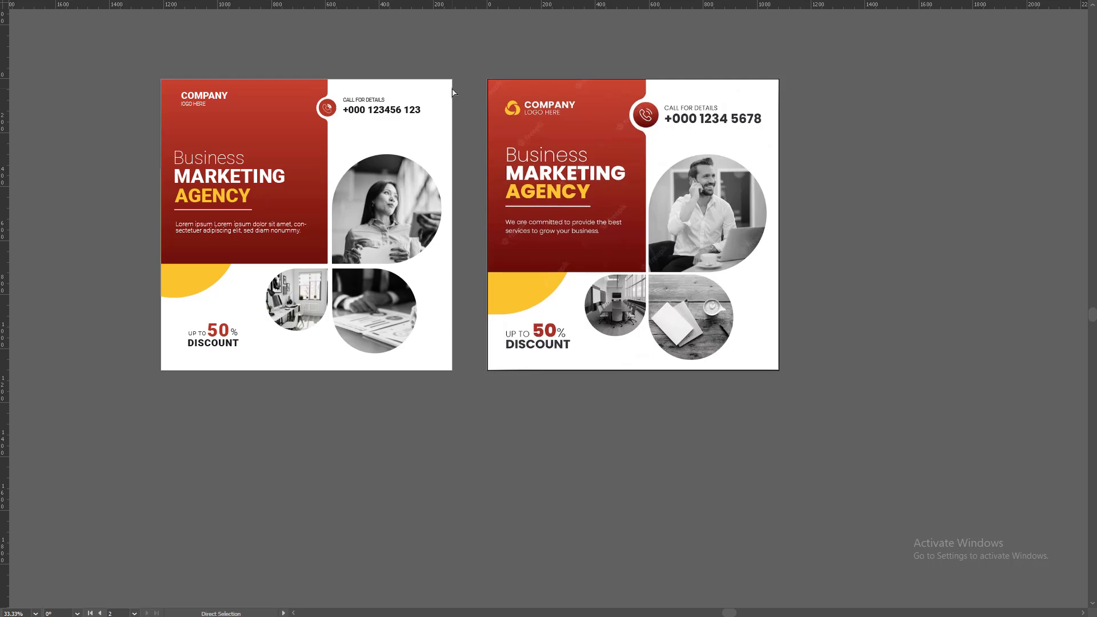
{"action": "scroll", "coordinate": [455, 92], "scroll_direction": "up", "scroll_amount": 3}
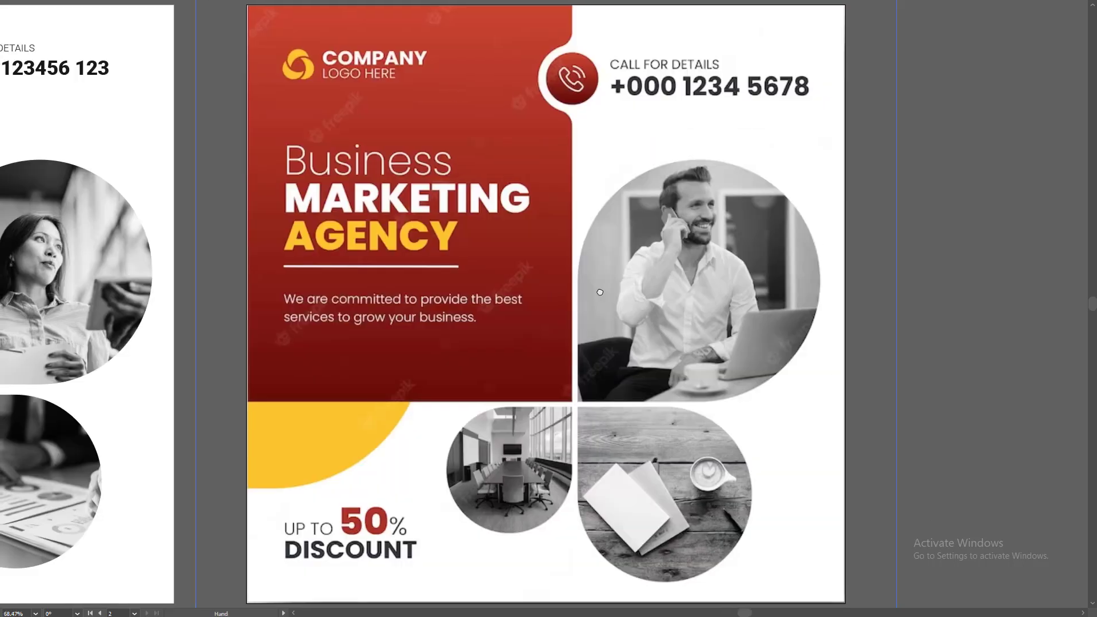
{"action": "left_click_drag", "start_coordinate": [544, 289], "coordinate": [823, 289]}
{"action": "scroll", "coordinate": [823, 288], "scroll_direction": "down", "scroll_amount": 1}
{"action": "scroll", "coordinate": [851, 299], "scroll_direction": "down", "scroll_amount": 2}
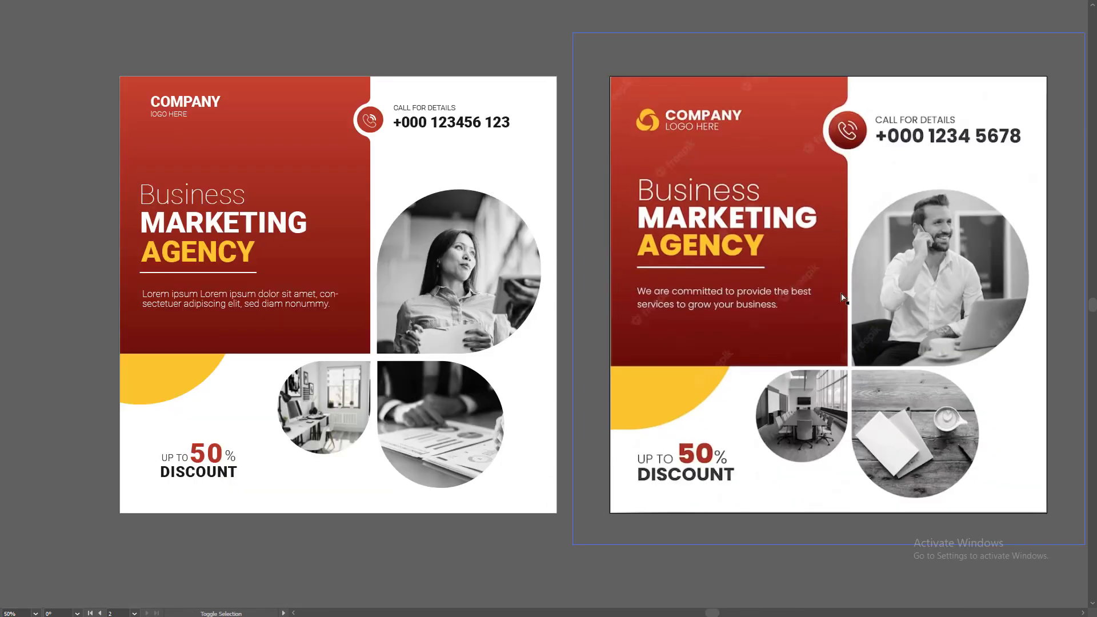
{"action": "left_click_drag", "start_coordinate": [748, 248], "coordinate": [707, 248]}
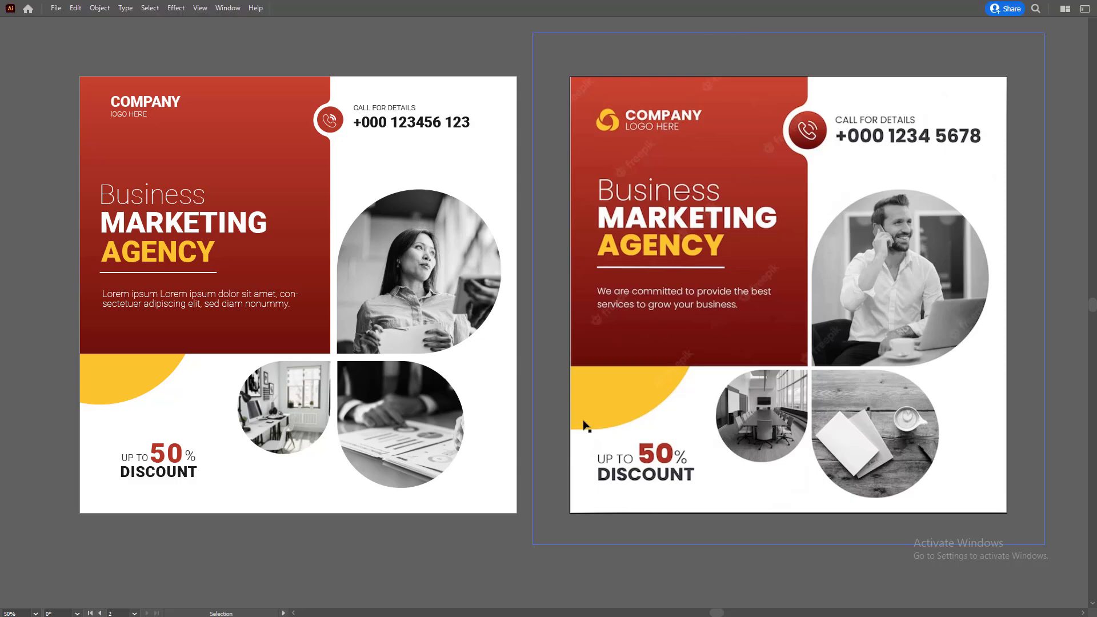
Enlarge the UP TO 50% DISCOUNT block to about 228 px wide and nudge it into place.
{"action": "key", "text": "f"}
{"action": "left_click", "coordinate": [133, 474]}
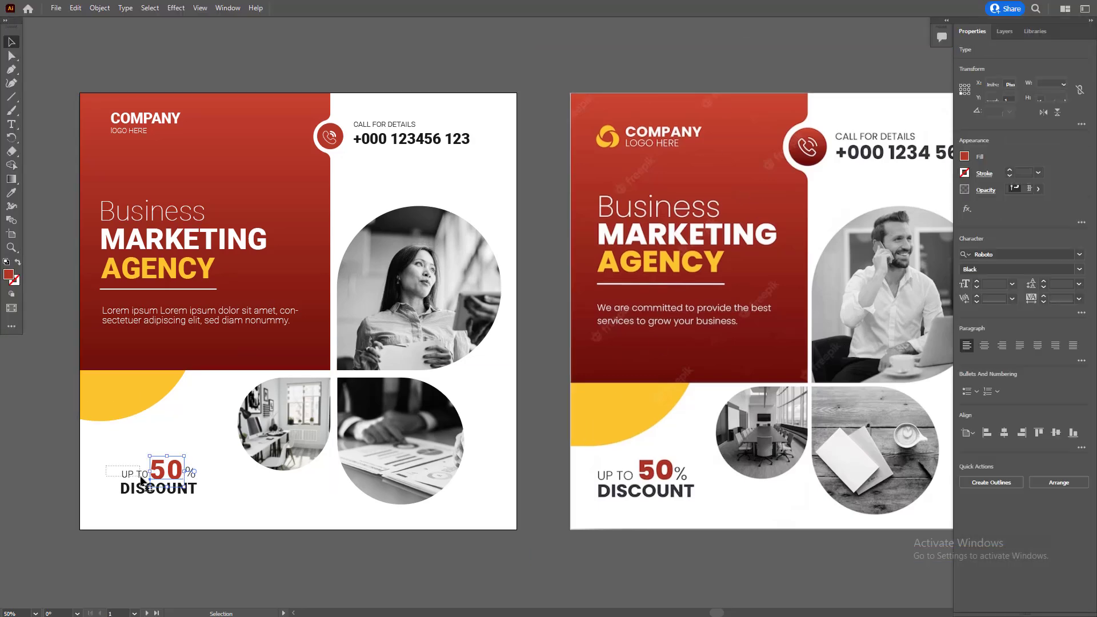
{"action": "left_click", "coordinate": [191, 471], "text": "shift"}
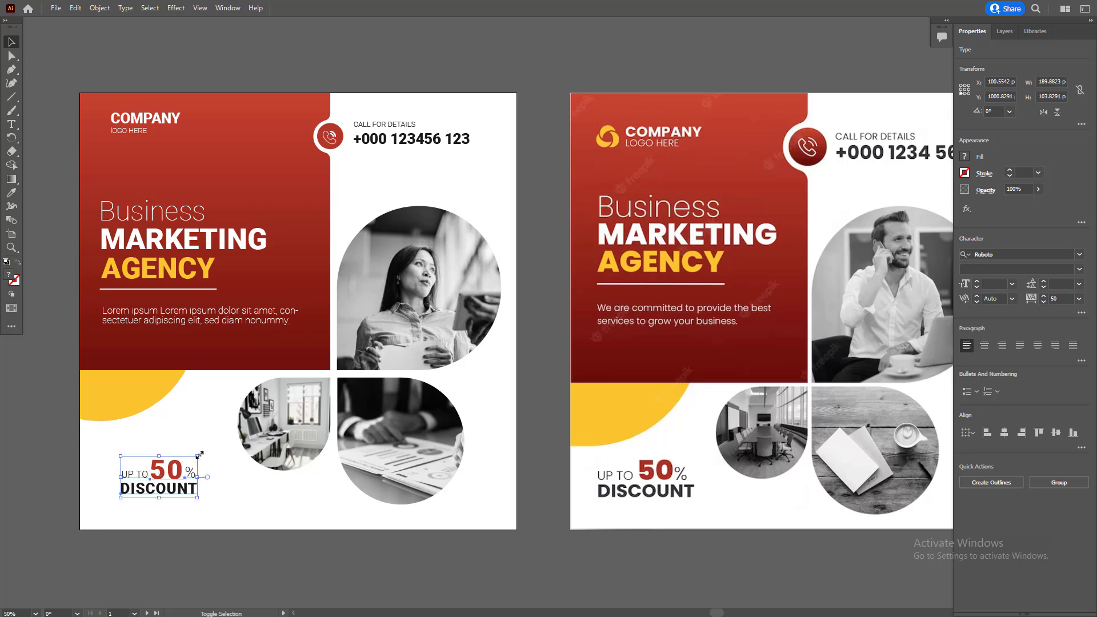
{"action": "left_click_drag", "start_coordinate": [204, 453], "coordinate": [211, 449]}
{"action": "key", "text": "shift+Left"}
{"action": "key", "text": "shift+Left"}
{"action": "key", "text": "shift+Left"}
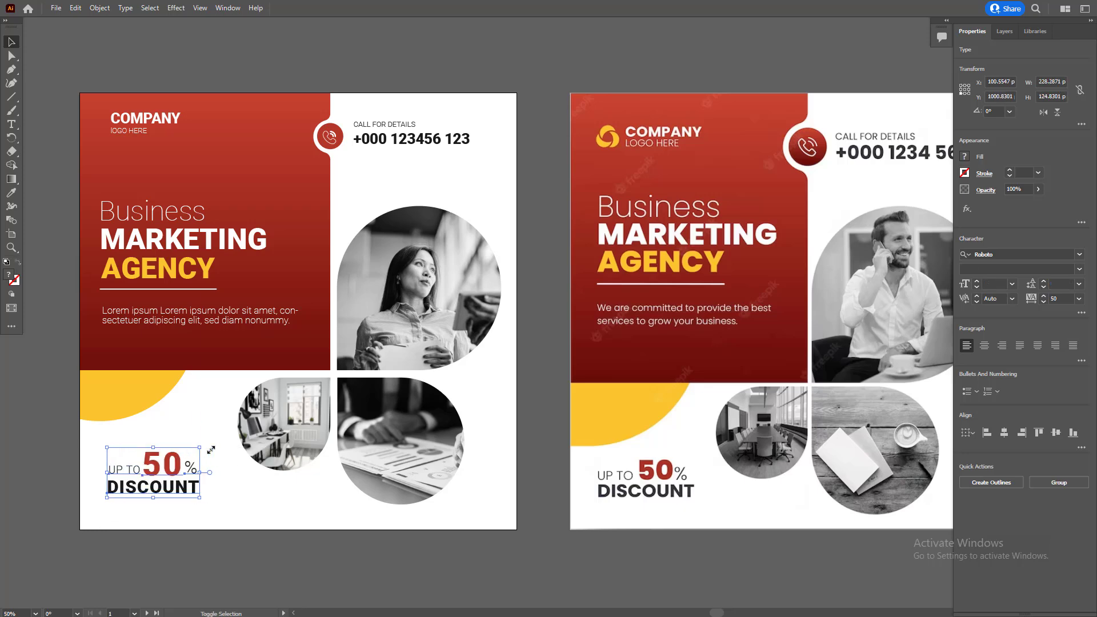
{"action": "key", "text": "shift+Right"}
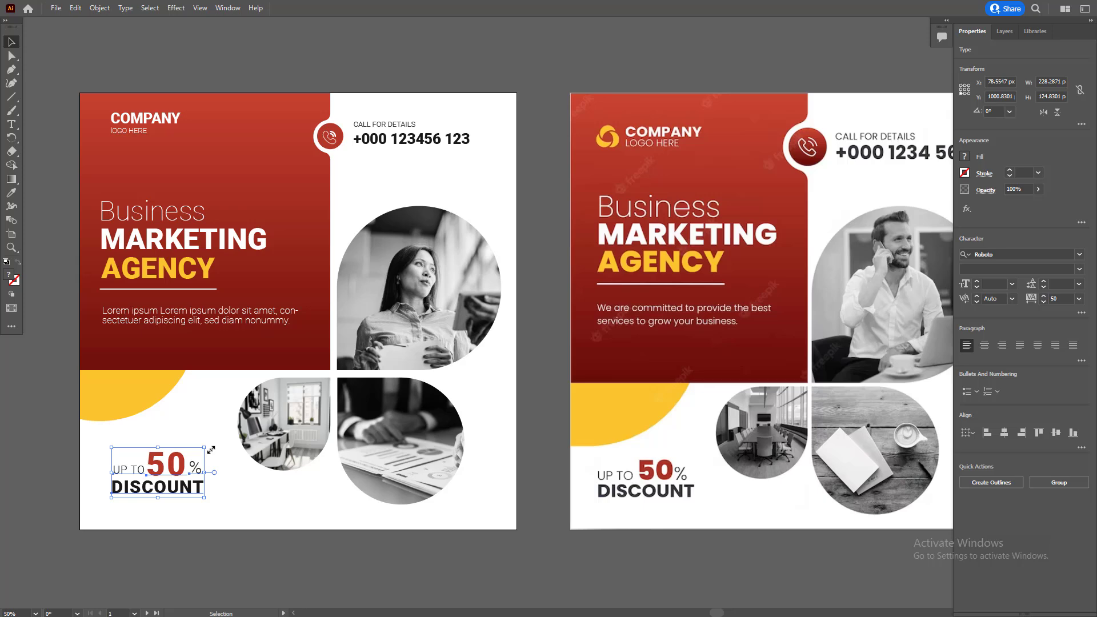
{"action": "left_click", "coordinate": [420, 51]}
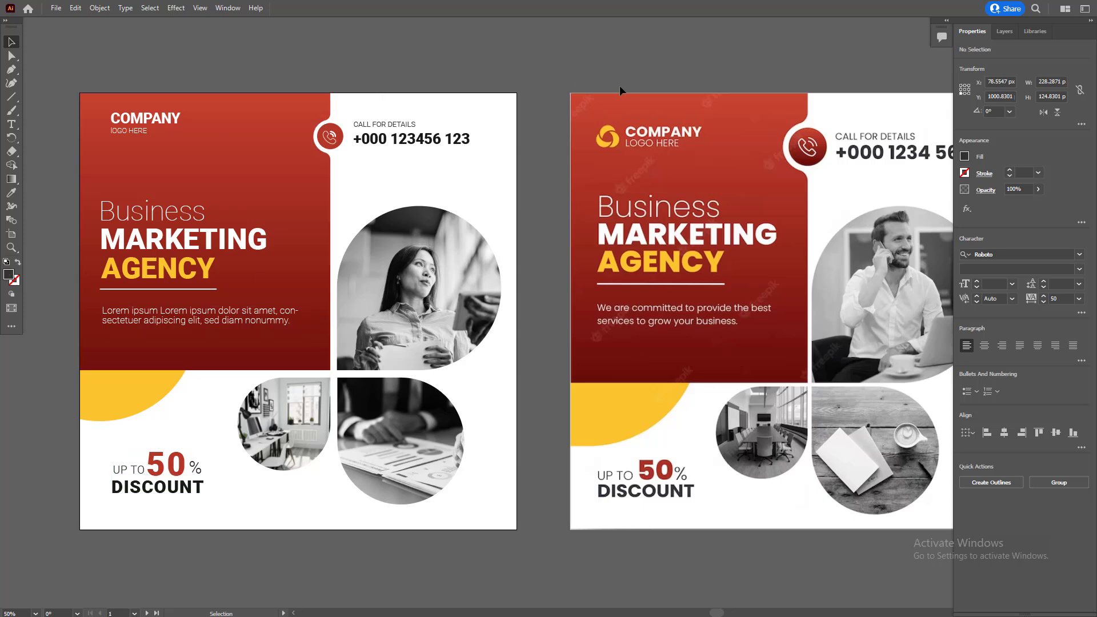
{"action": "key", "text": "ctrl+minus"}
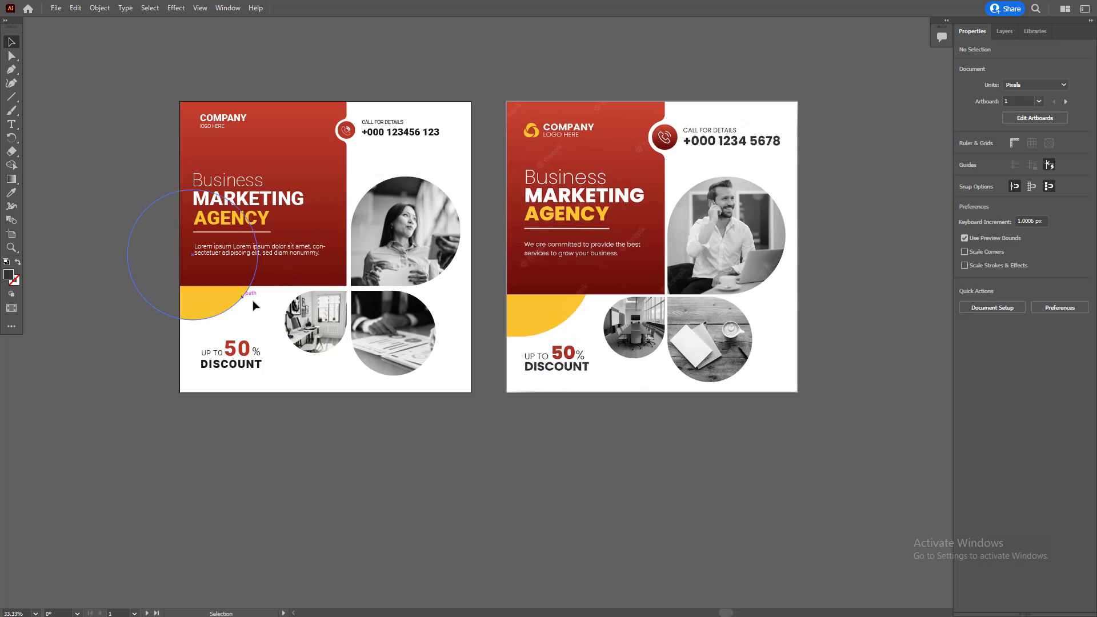
Shift the yellow circle at the panel's lower left slightly right and down.
{"action": "left_click_drag", "start_coordinate": [128, 183], "coordinate": [230, 319]}
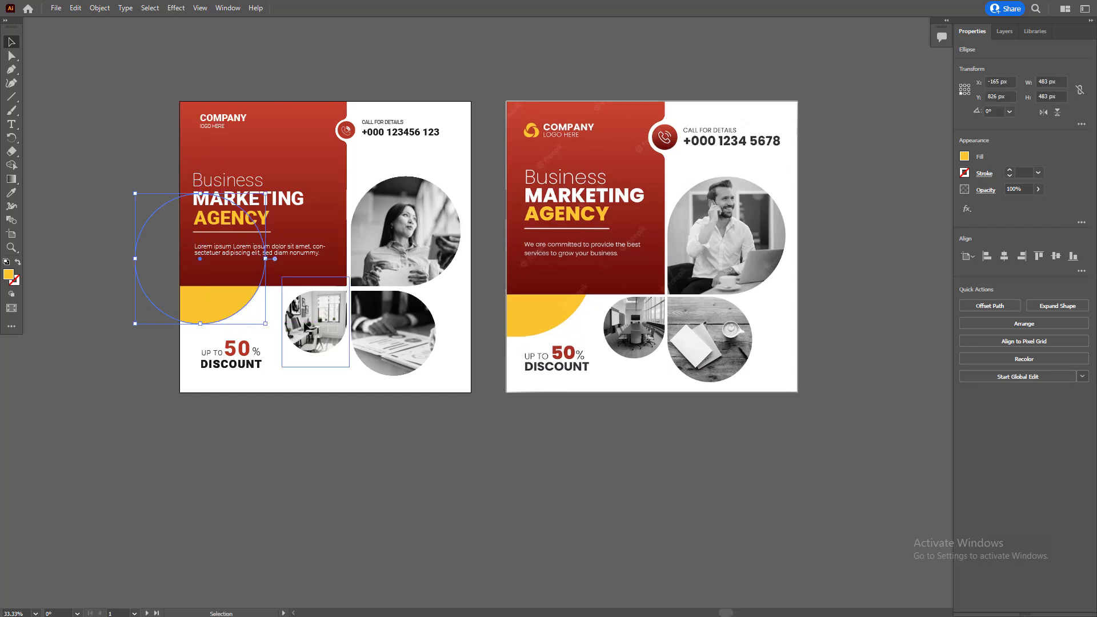
{"action": "key", "text": "ctrl+shift+a"}
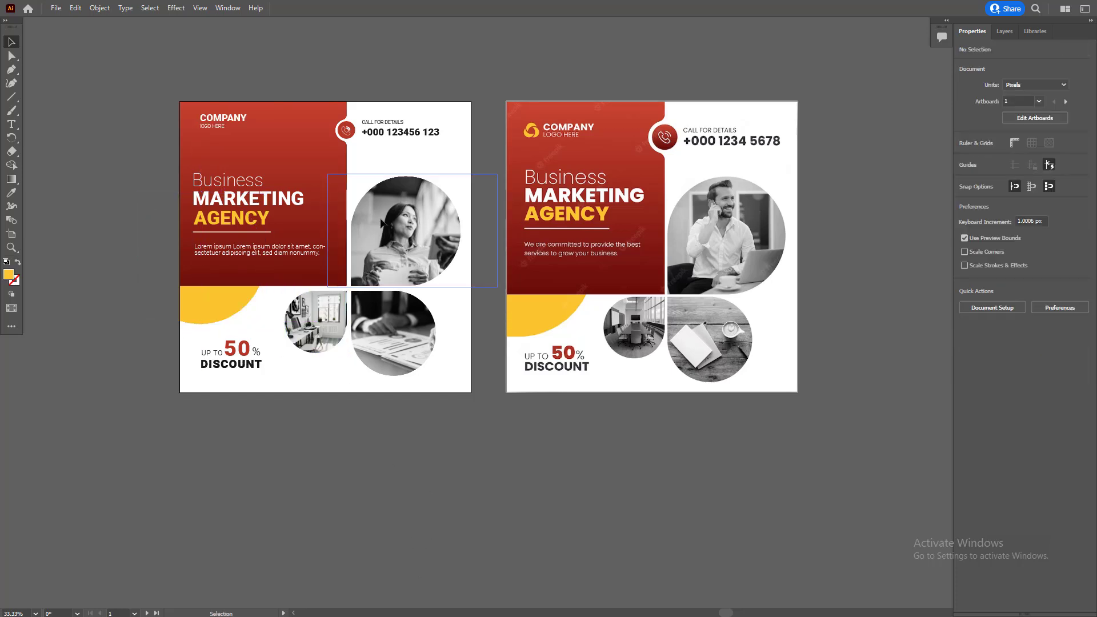